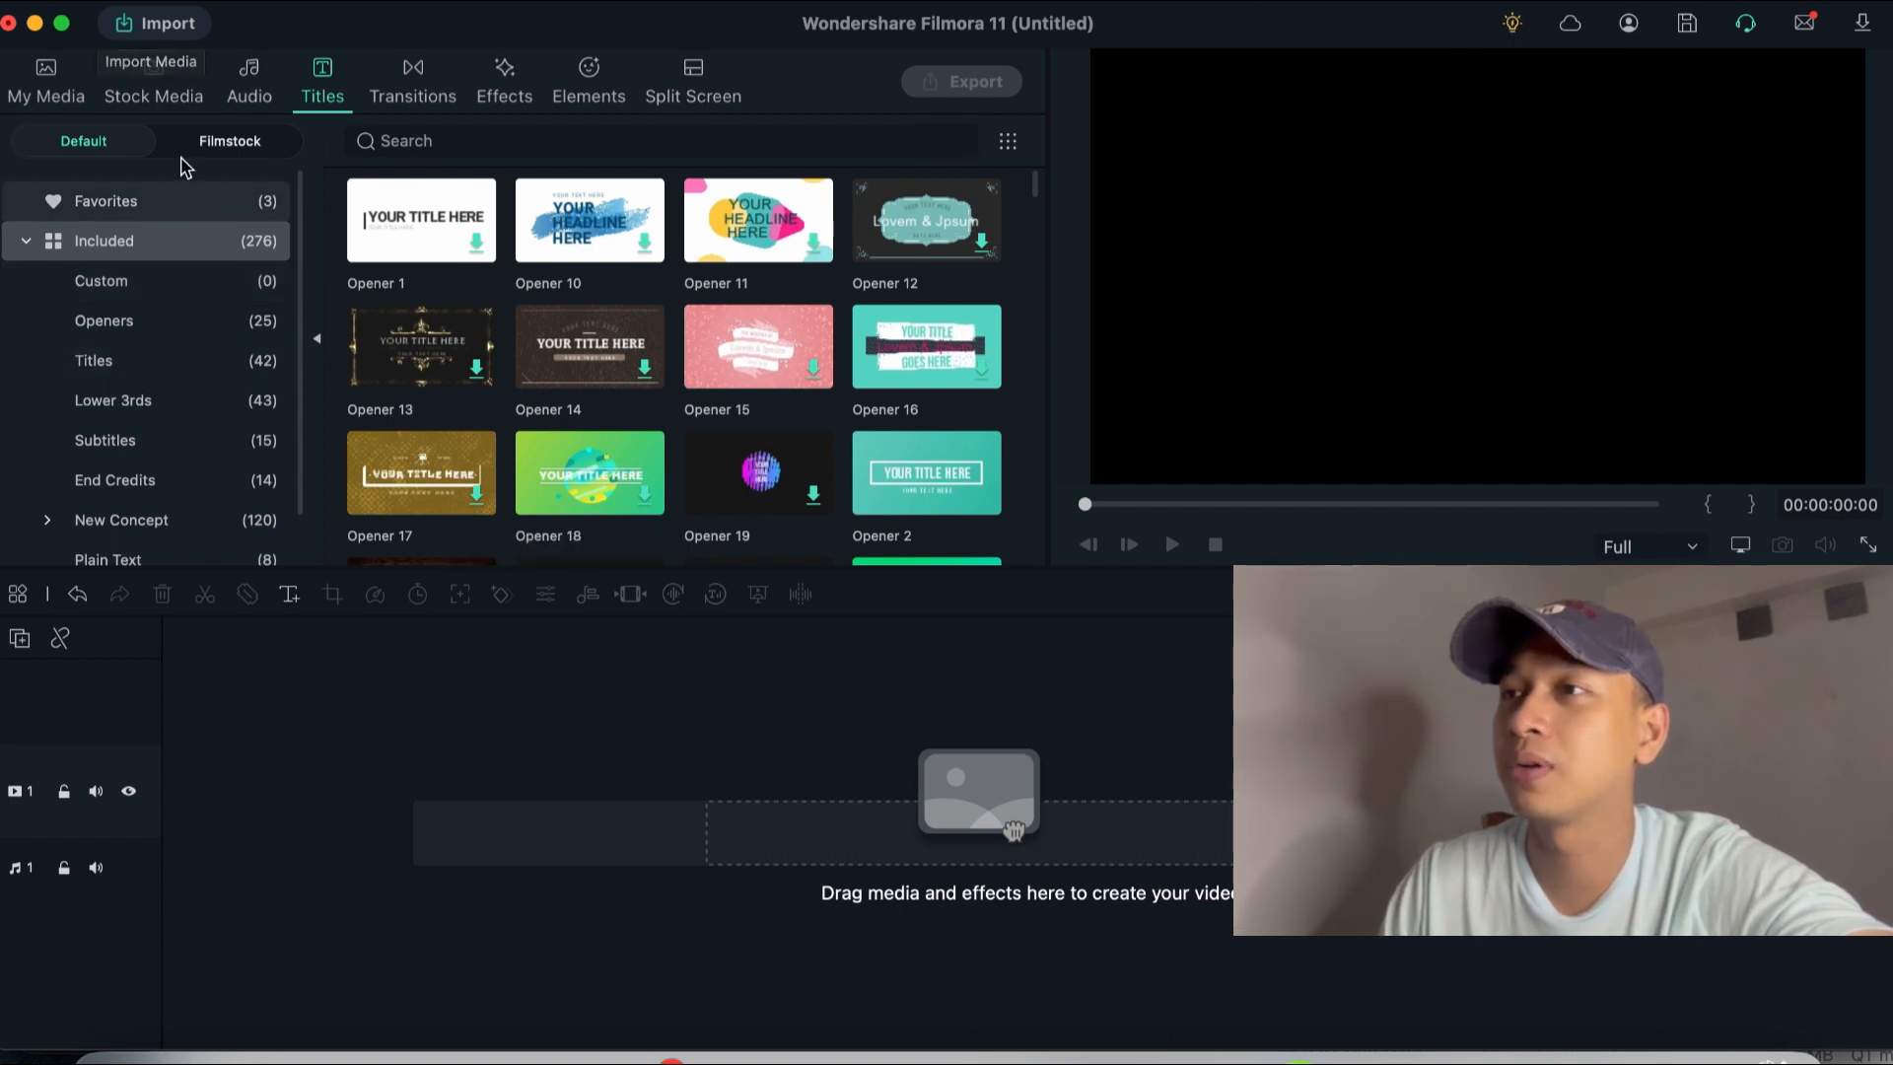
- Look through the stock media, transitions, elements and split screen libraries, and return to the project's own media
left_click(46, 81)
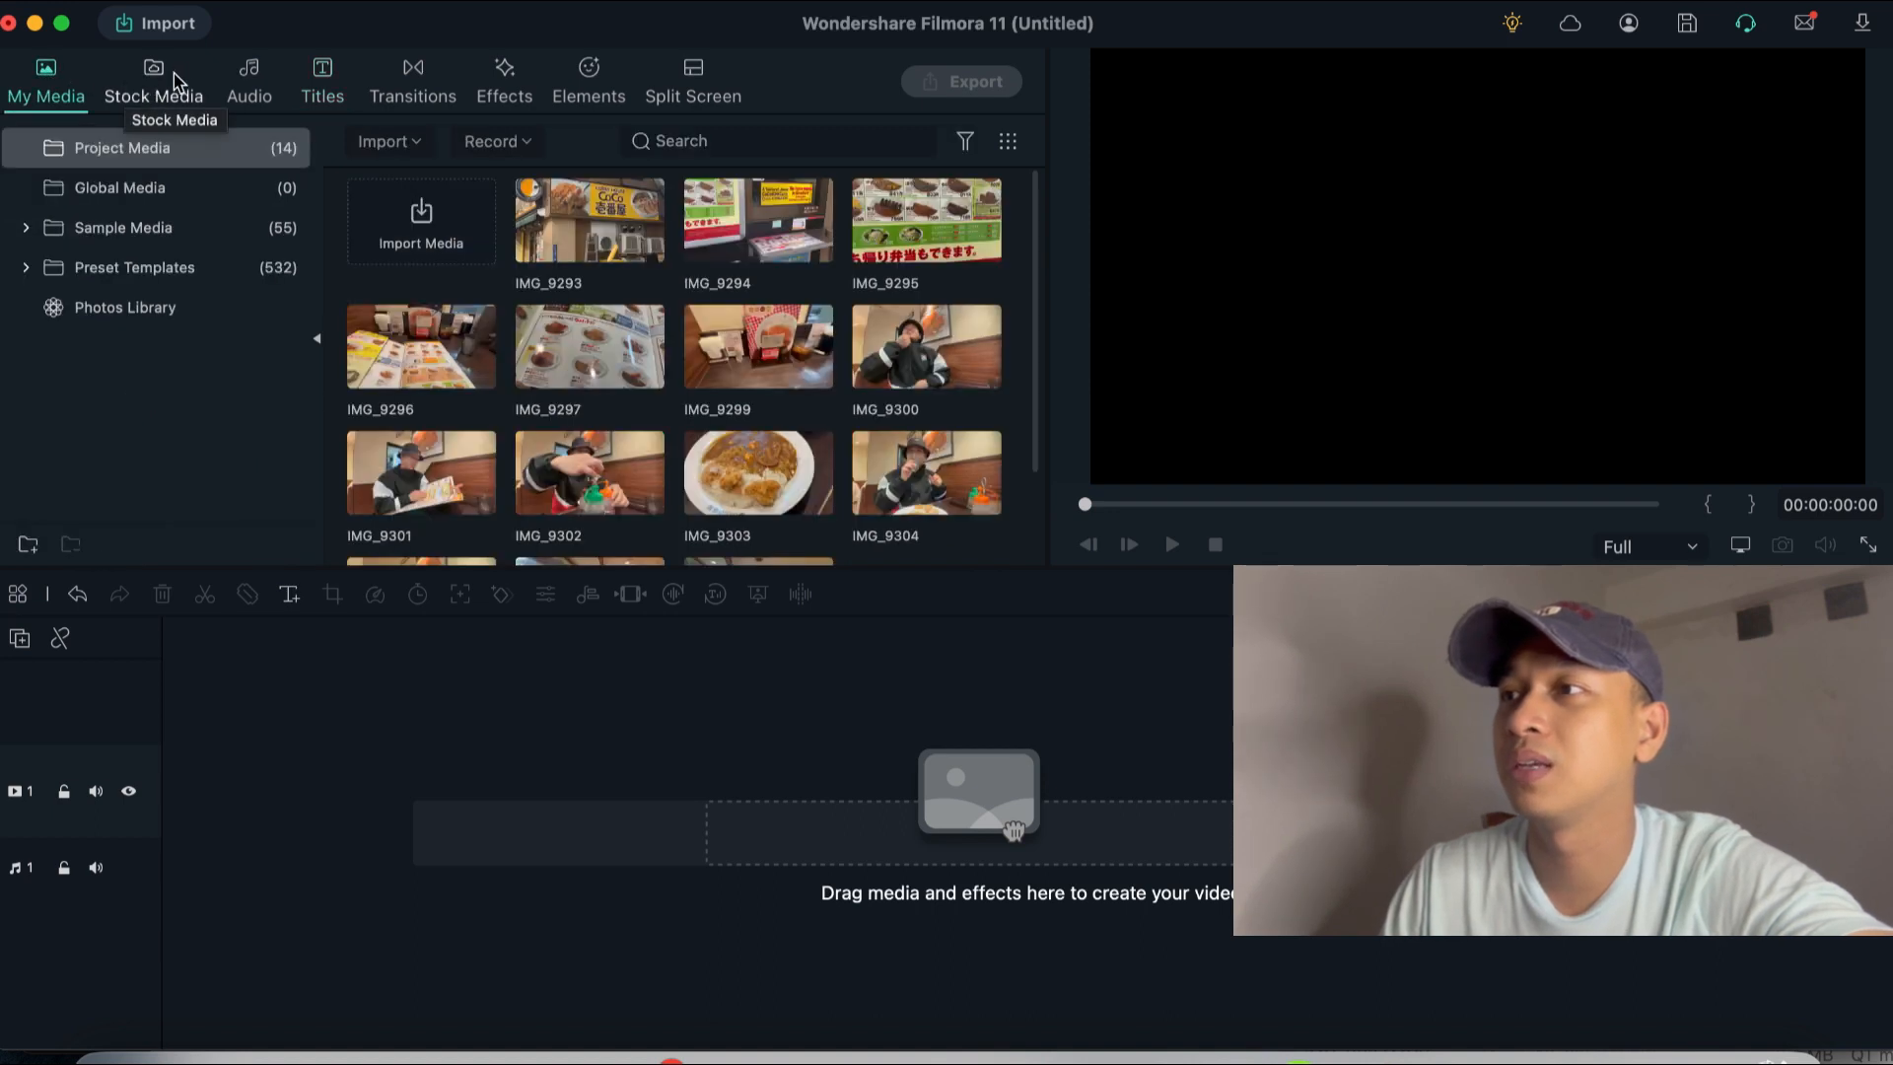
left_click(169, 81)
left_click(413, 81)
left_click(589, 81)
left_click(663, 87)
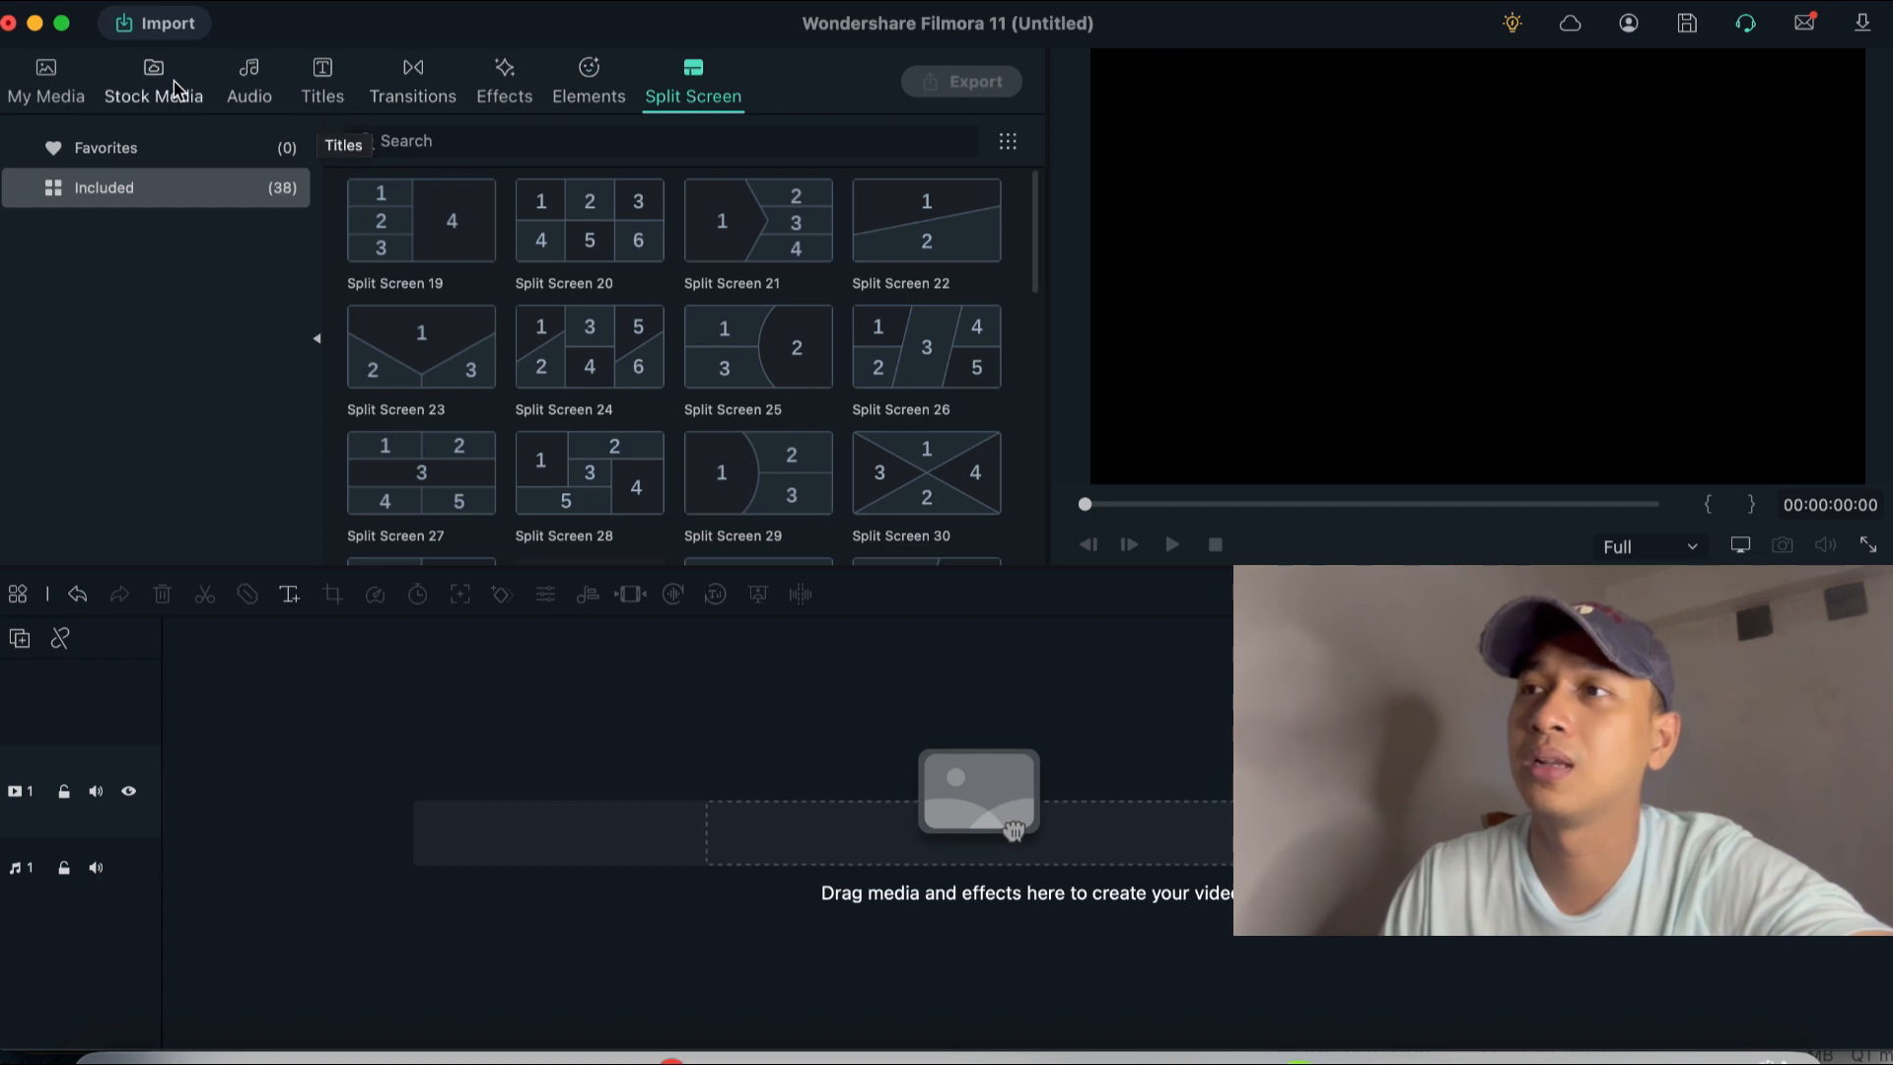
left_click(75, 84)
left_click(115, 92)
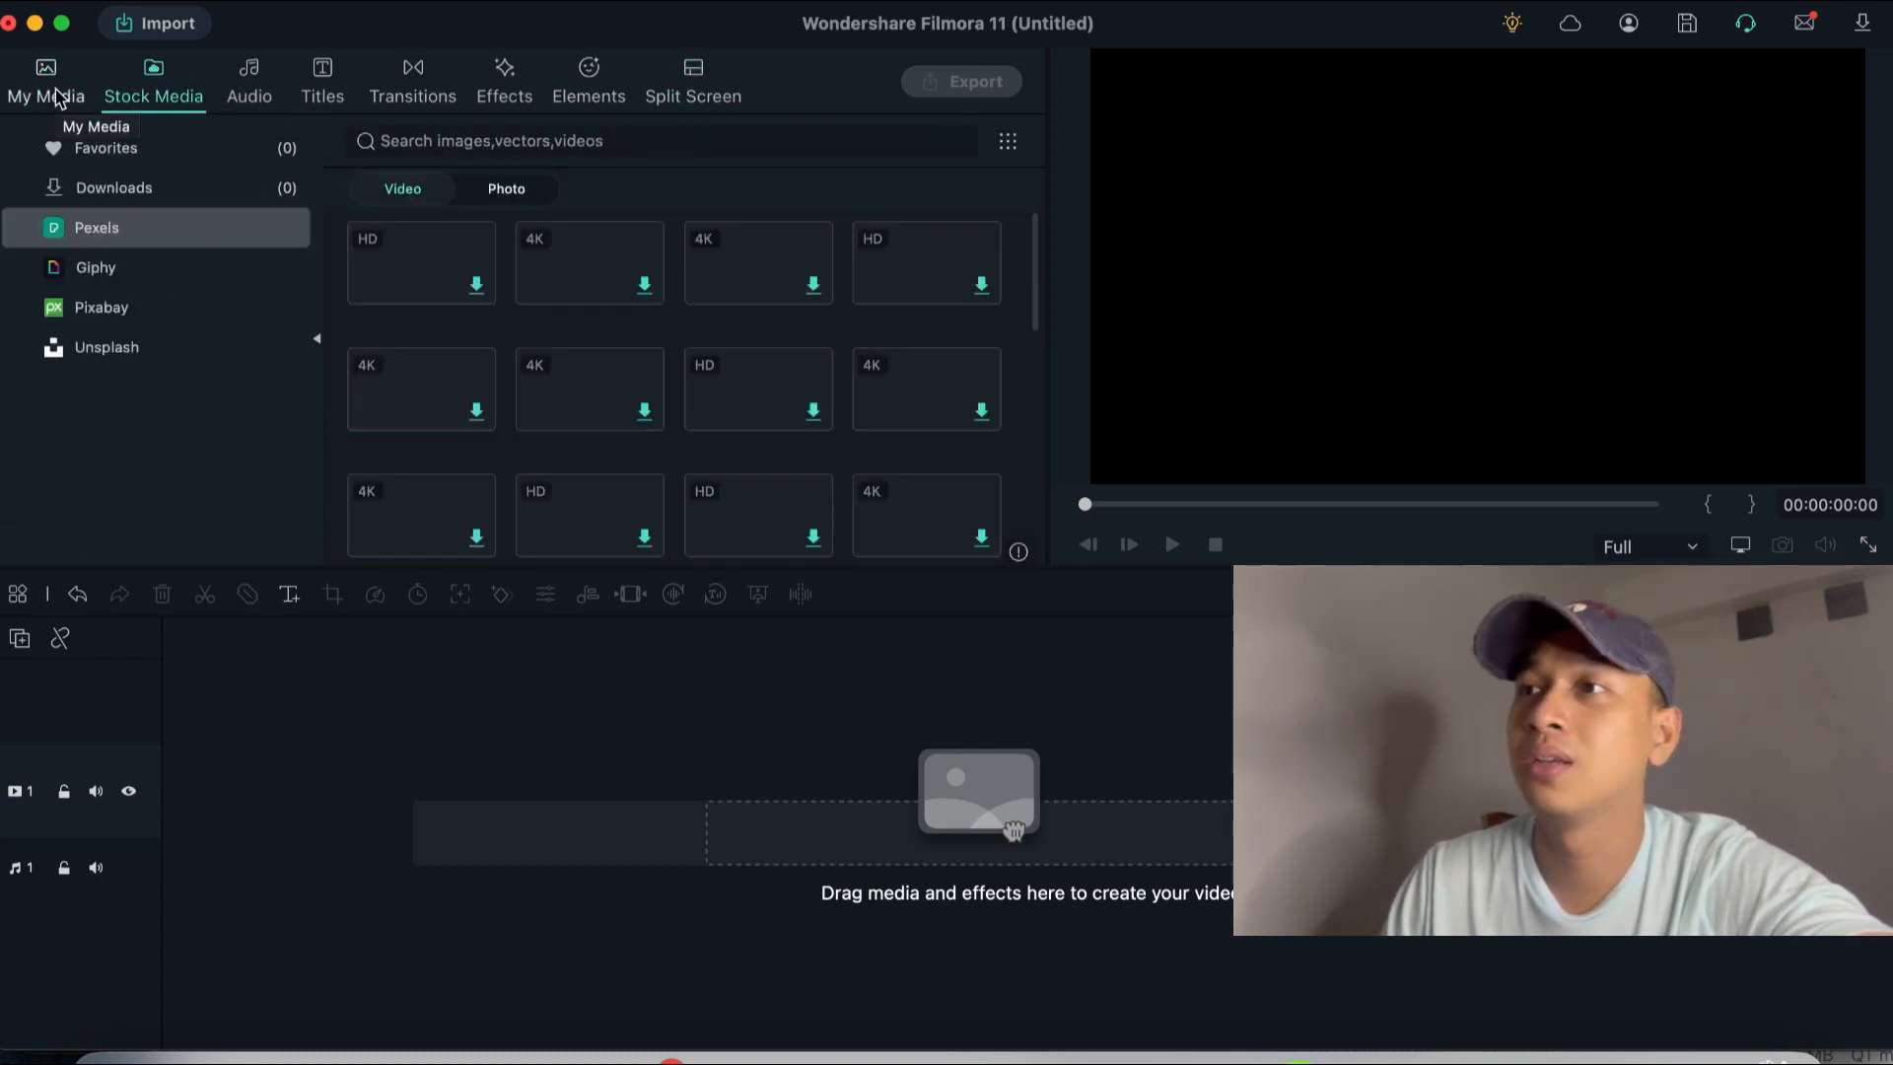
left_click(57, 95)
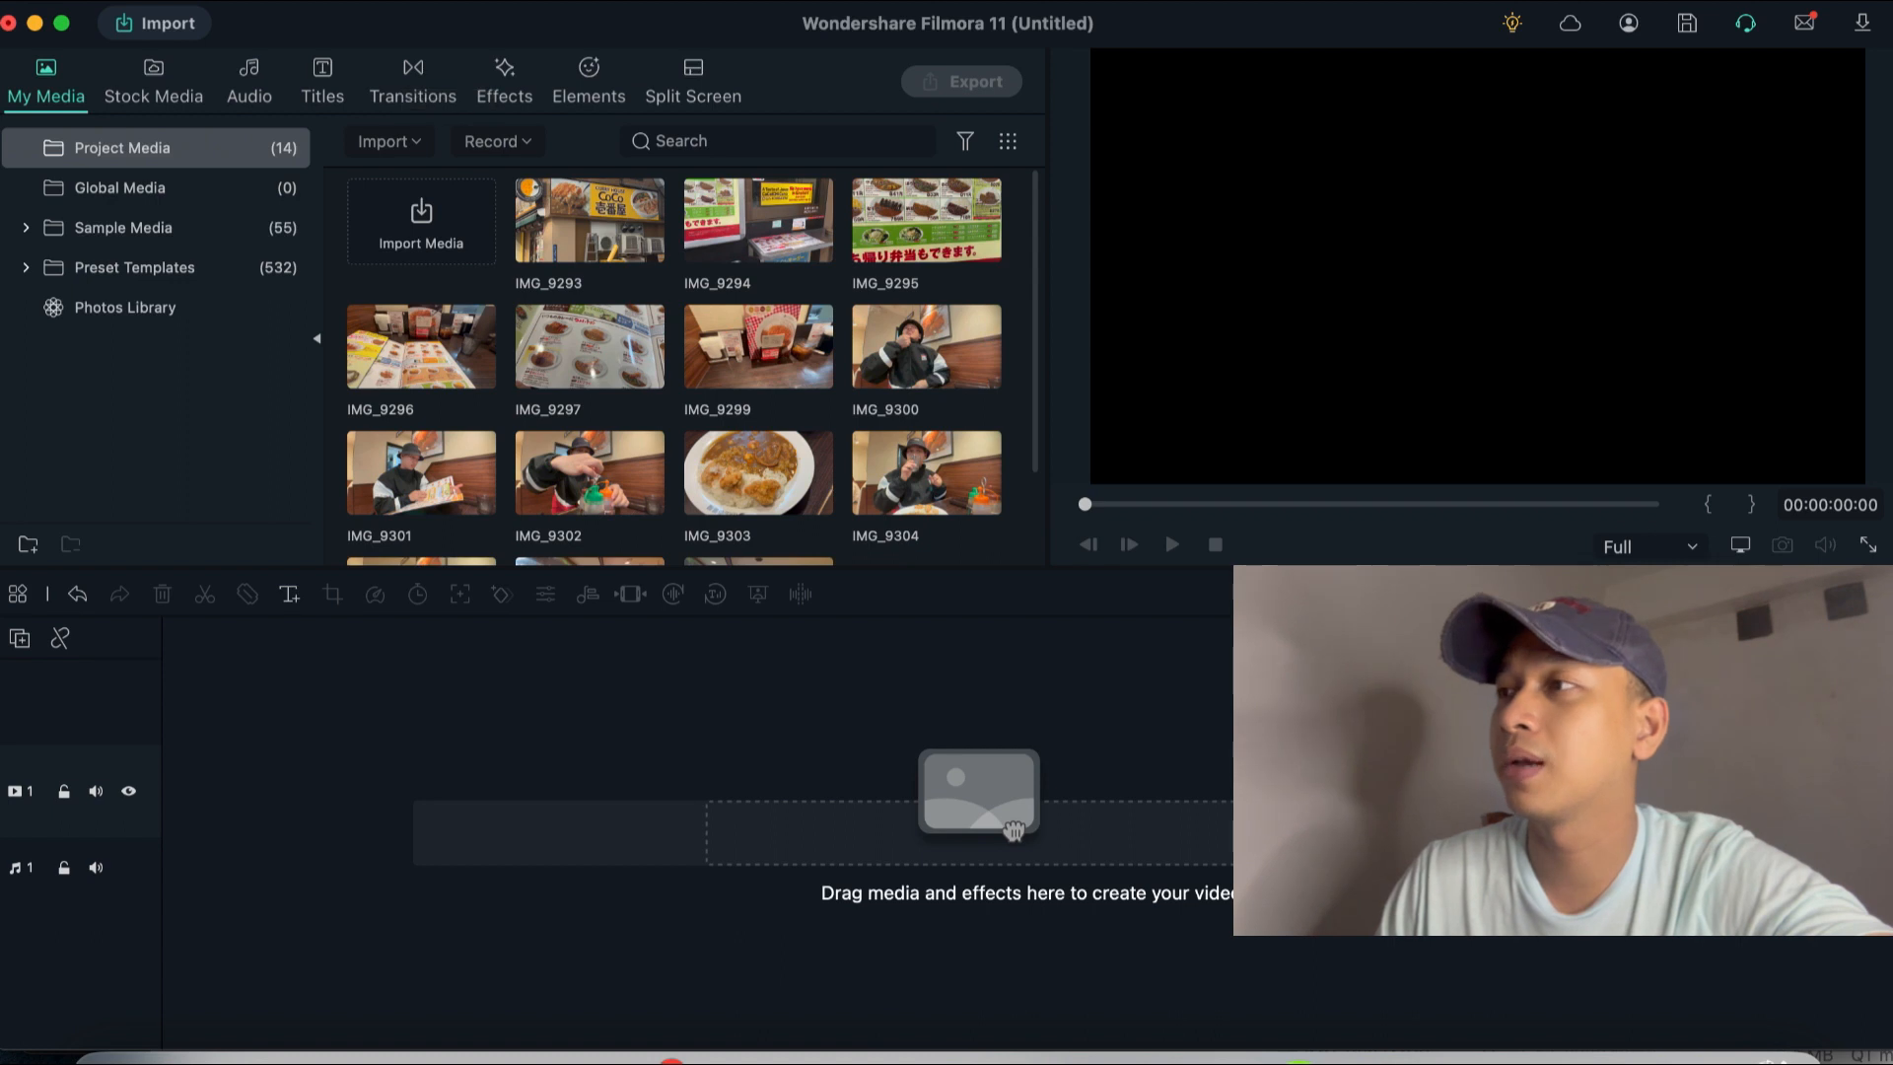
- Switch to Finder and open the Japanese curry folder inside Youtube Project, 23 #3 March
left_click(70, 1026)
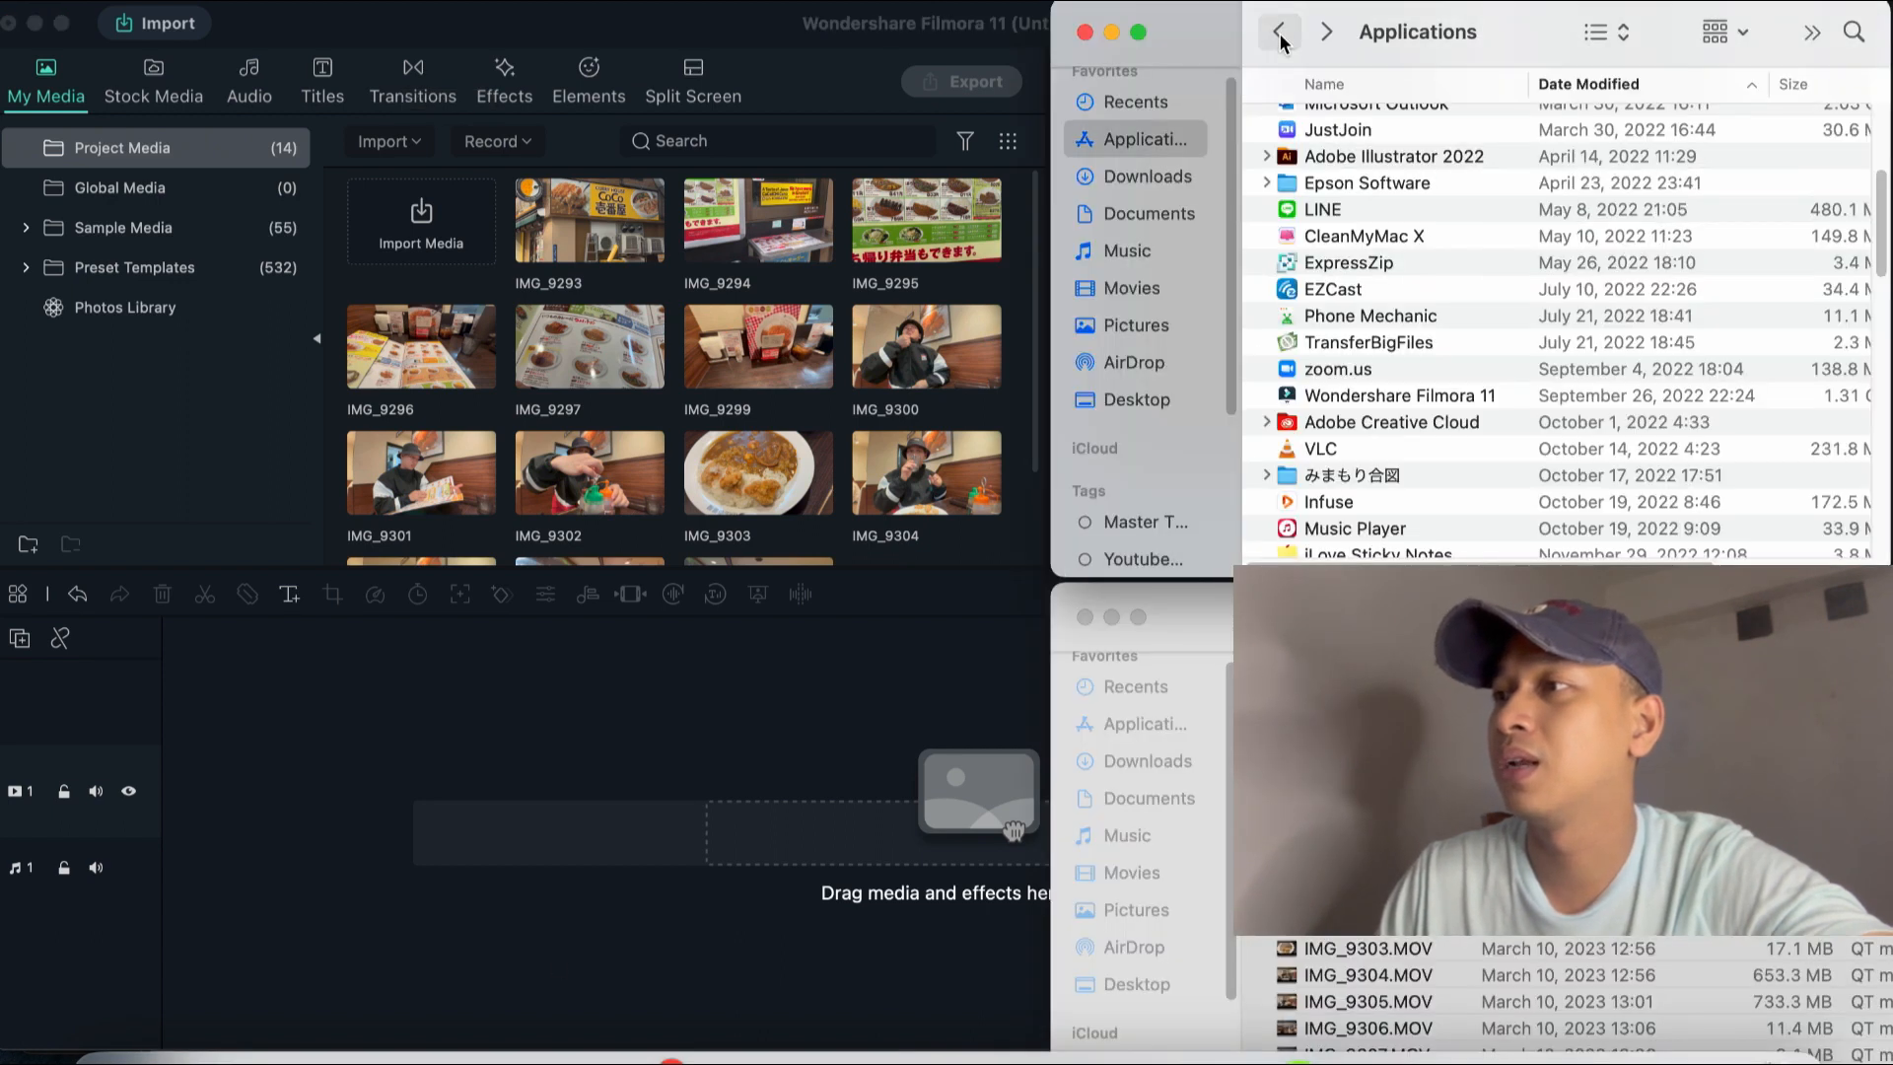
scroll(1137, 499, "down", 2)
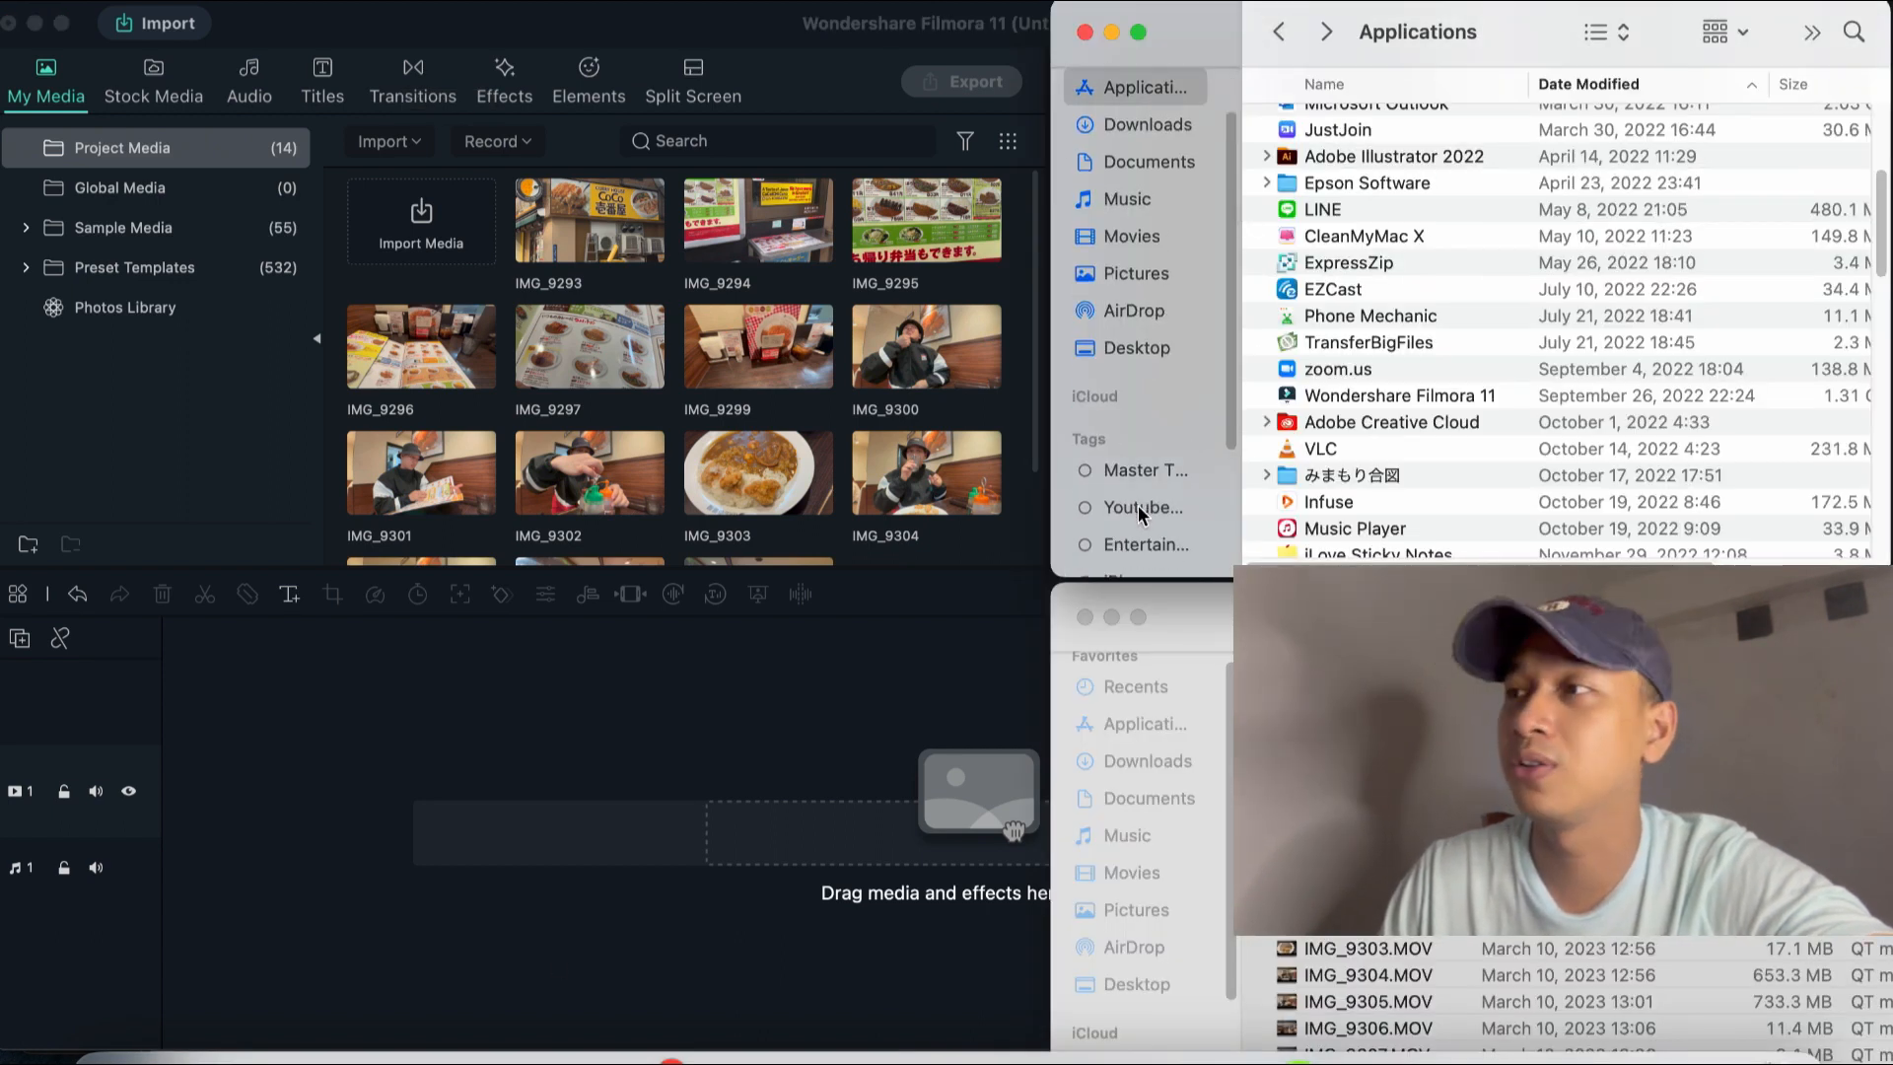
left_click(1137, 504)
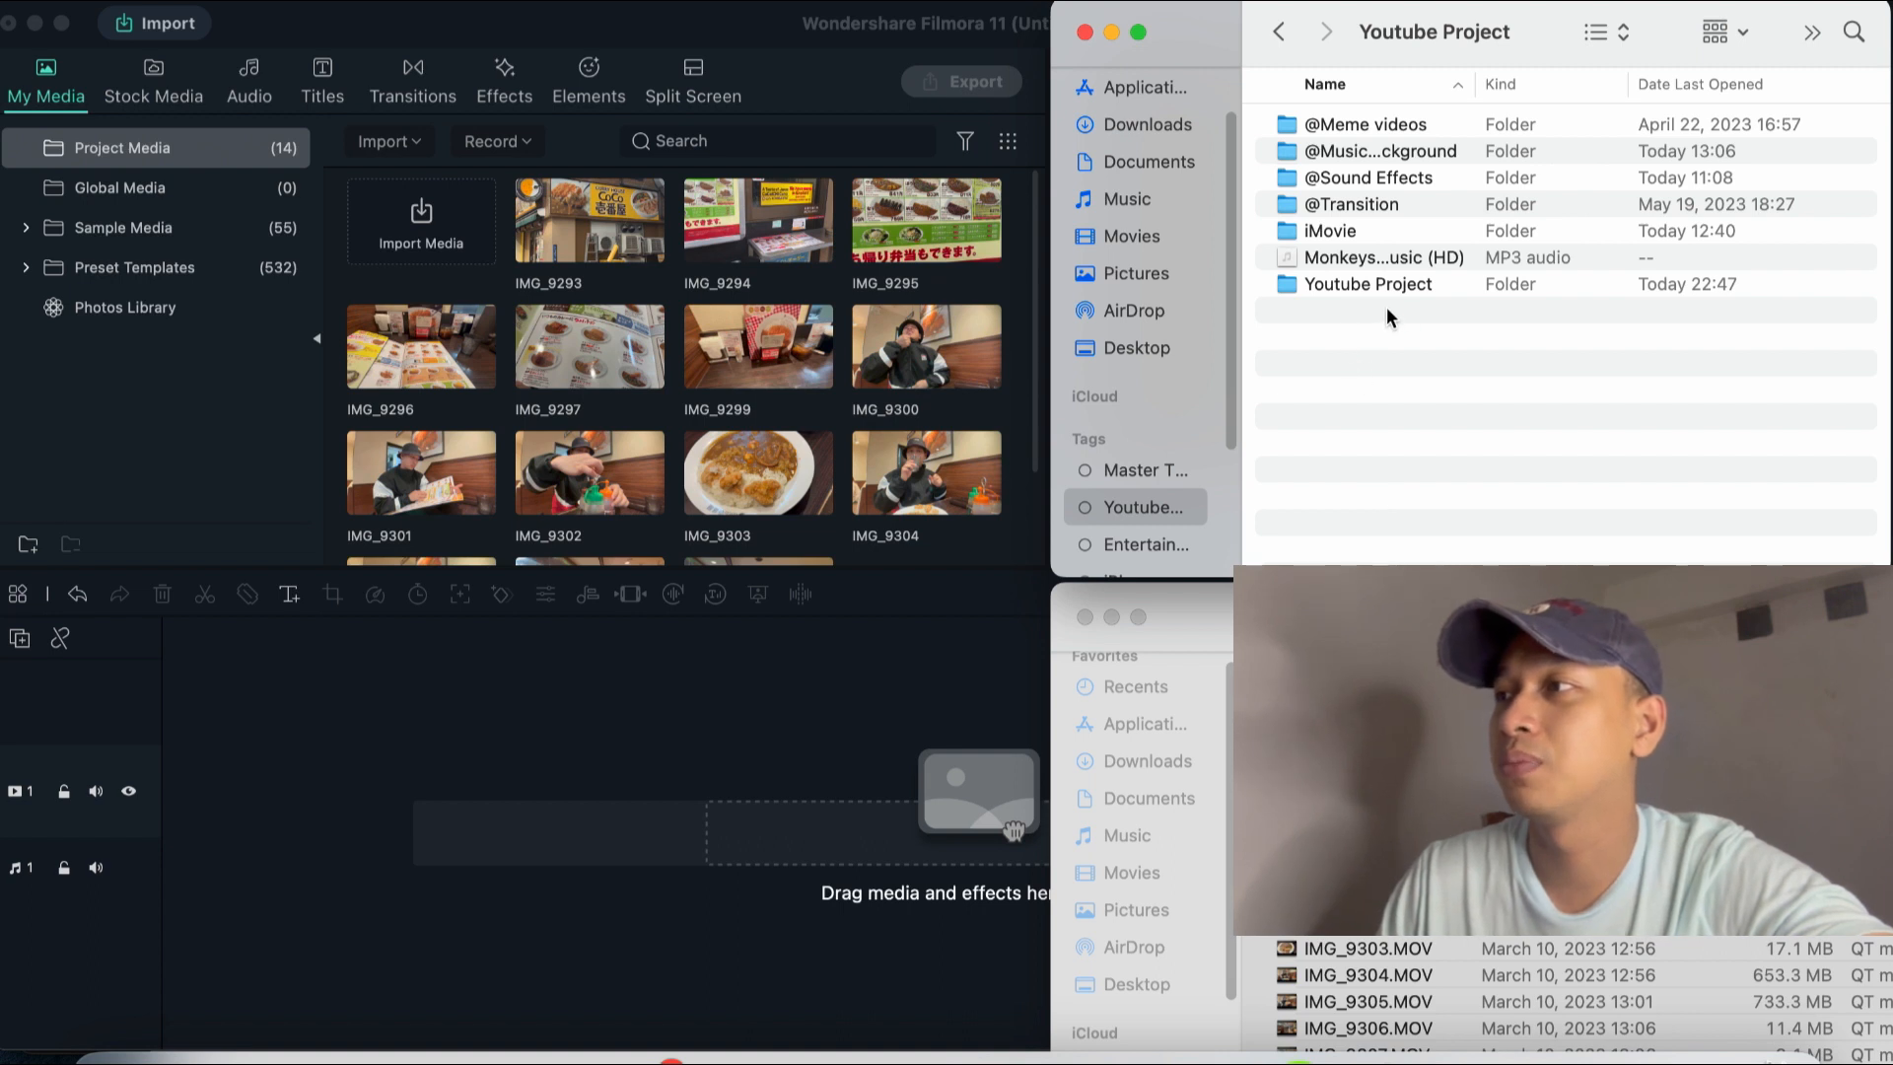
left_click(1402, 284)
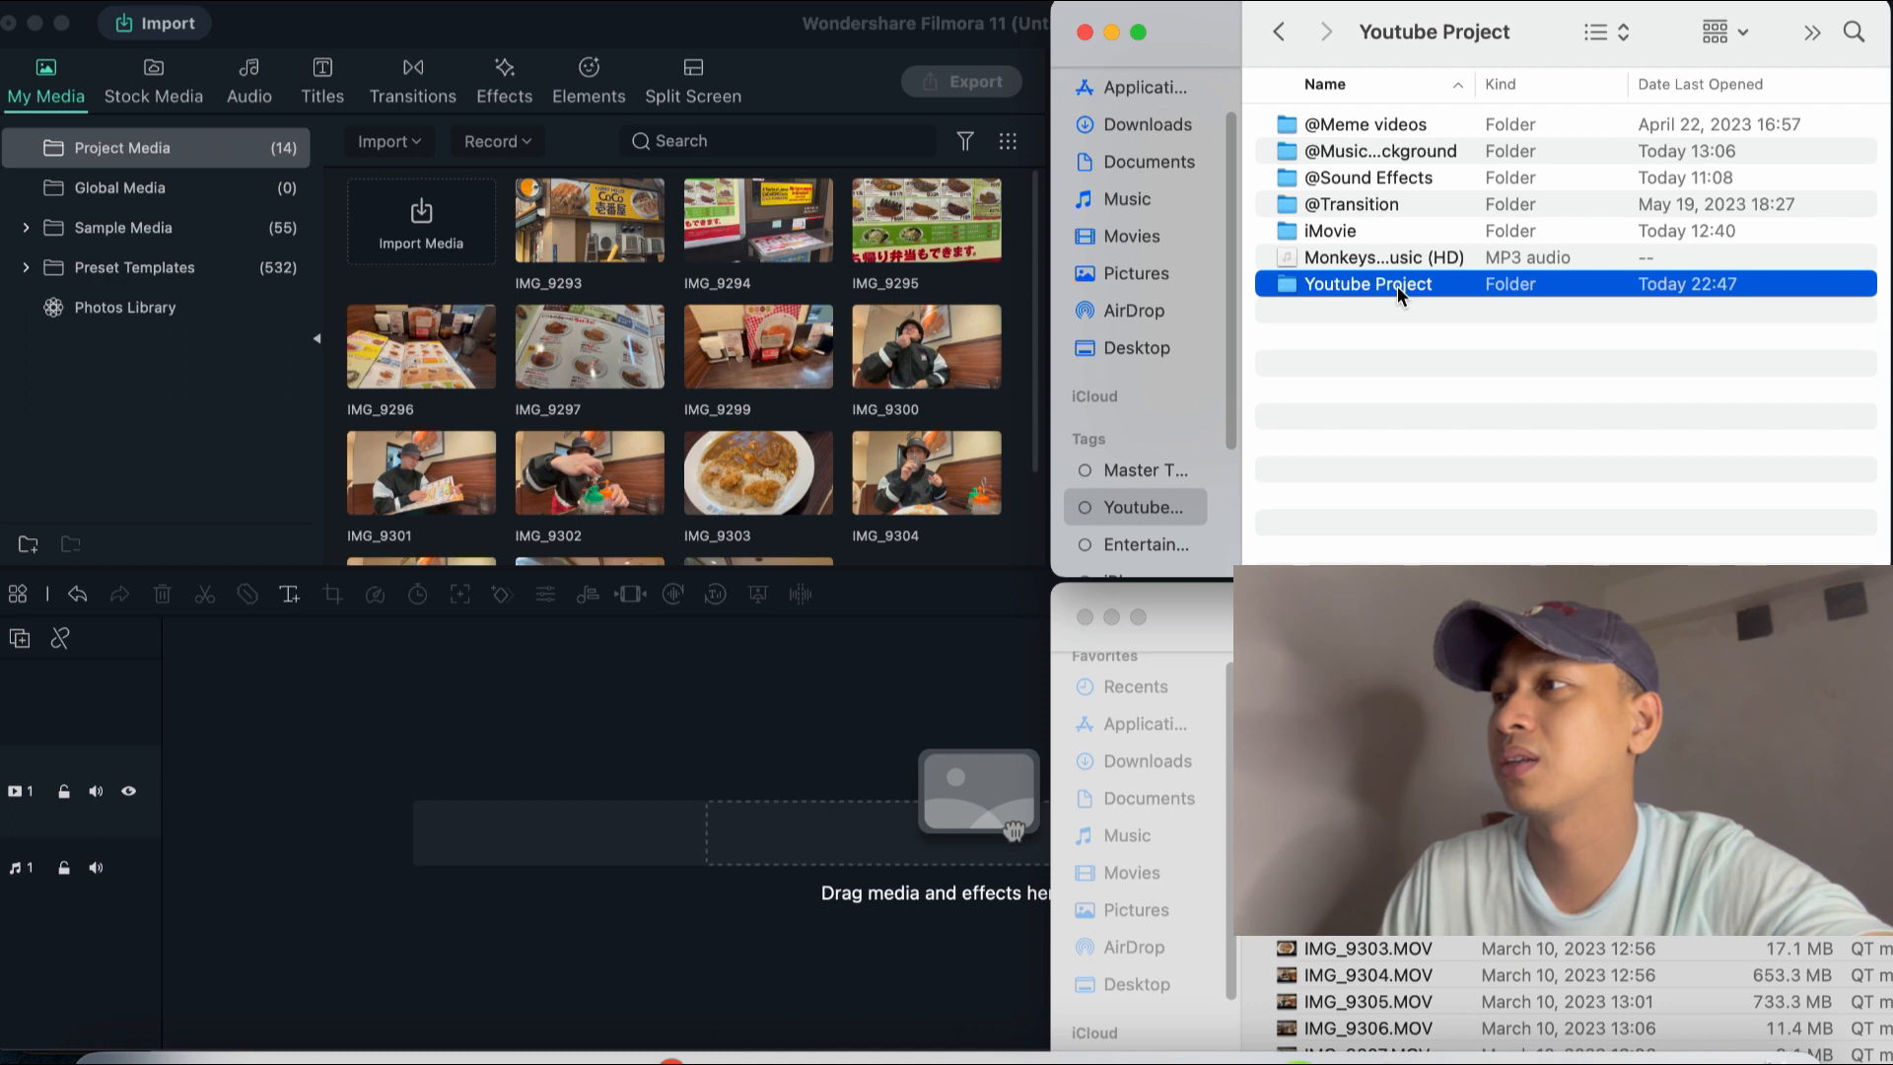
double_click(1398, 286)
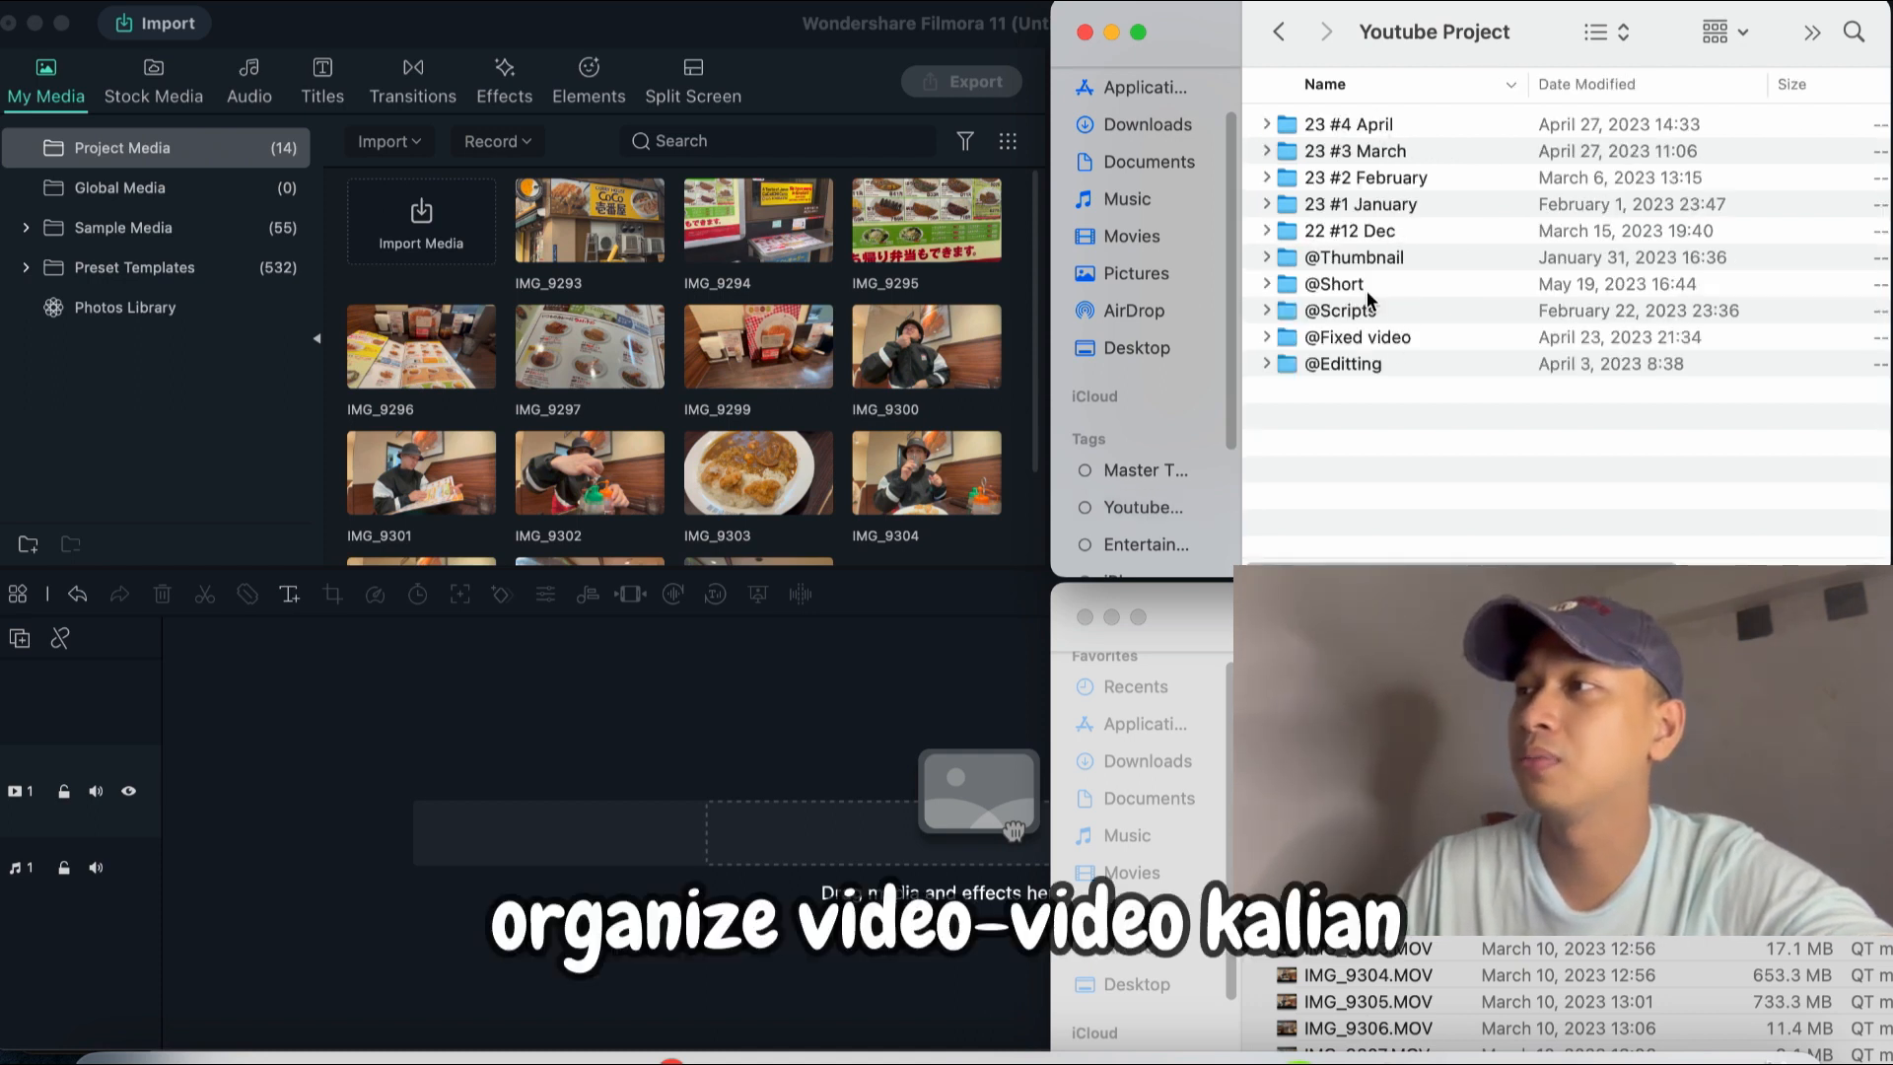
double_click(1376, 151)
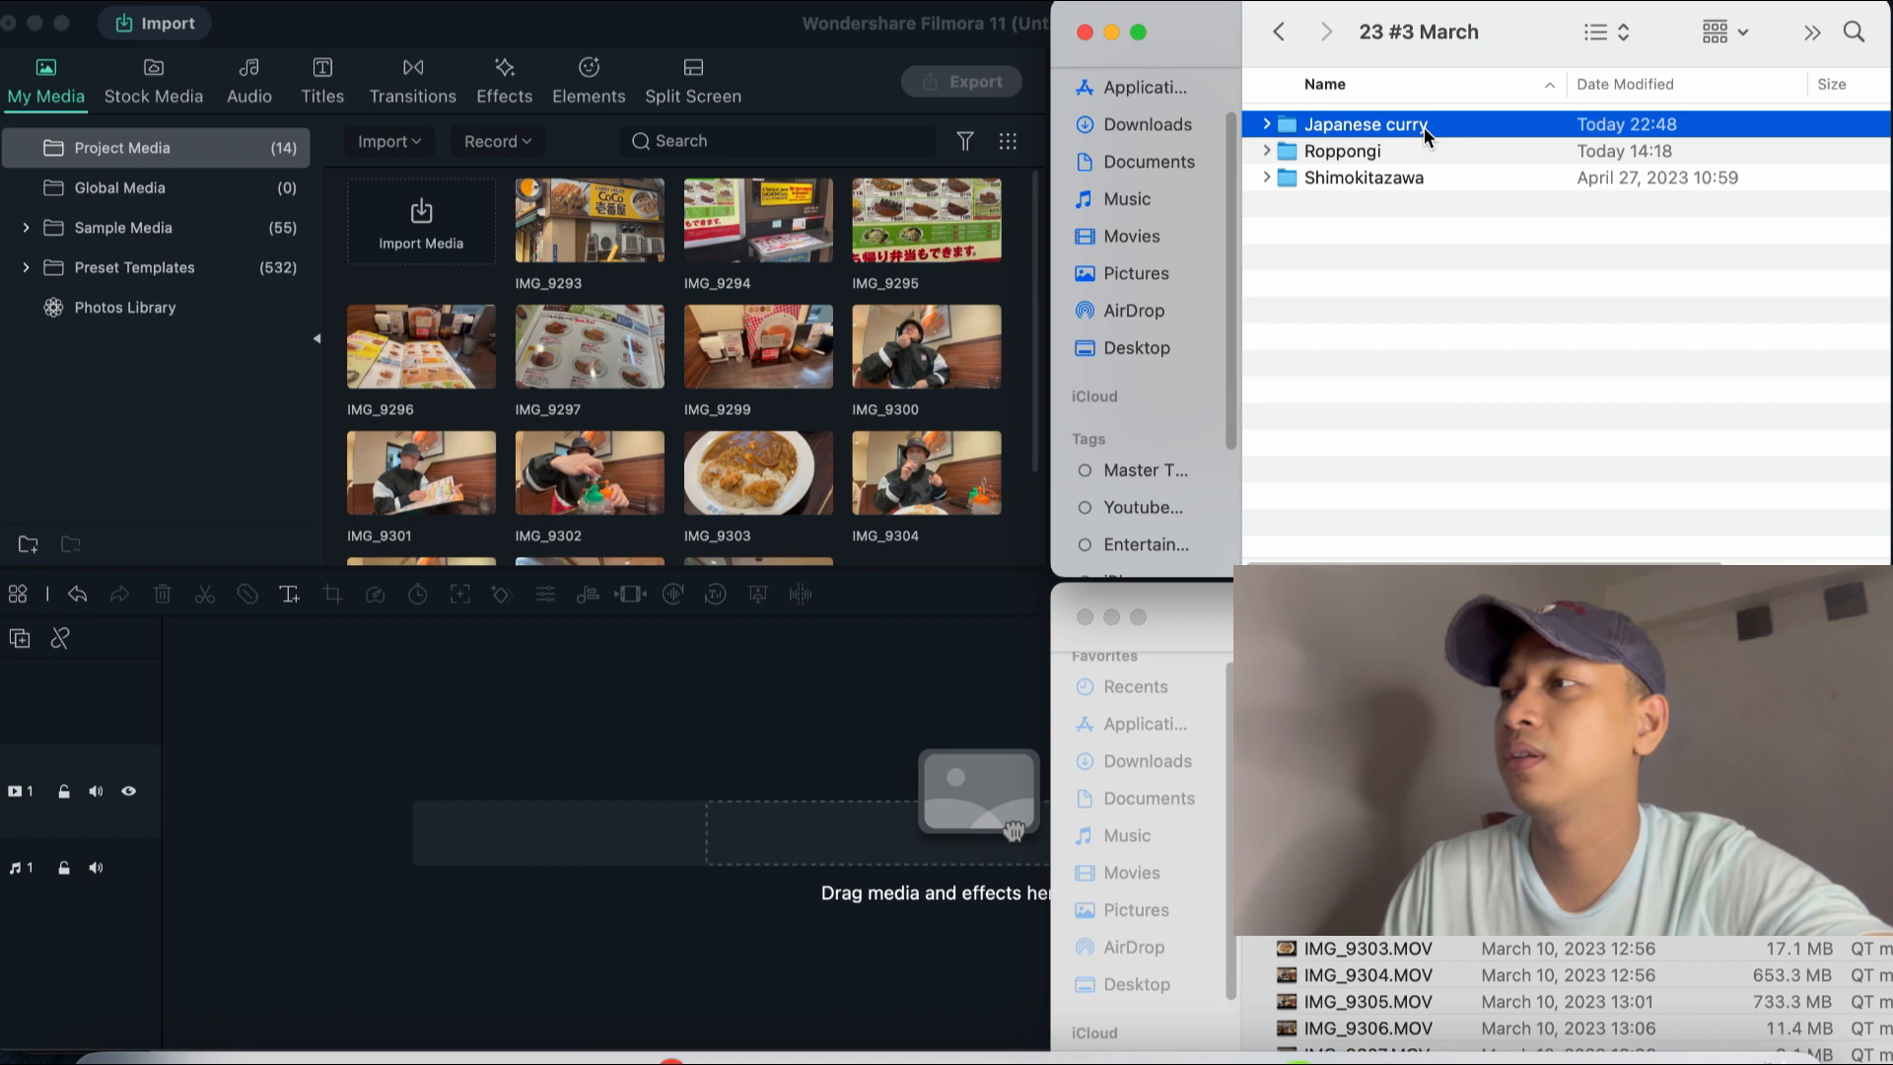
double_click(1424, 128)
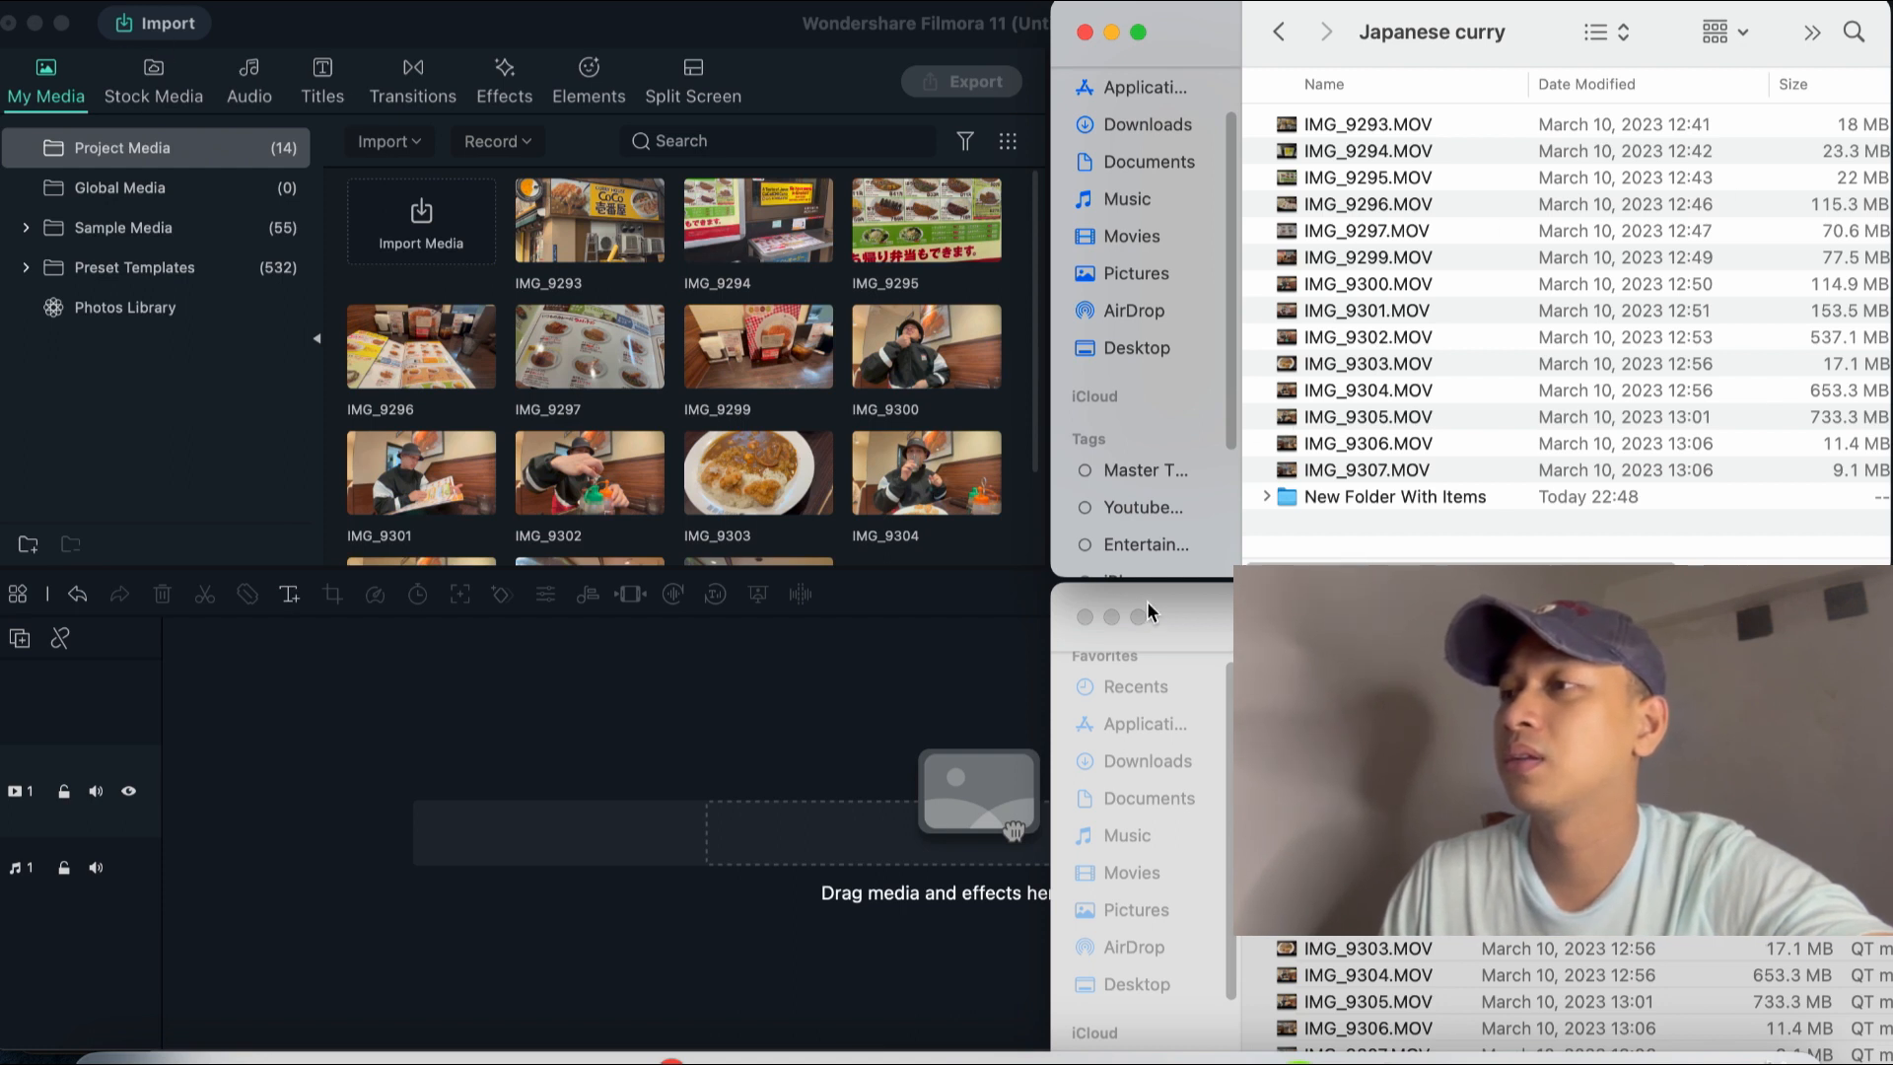
- Close the untitled Filmora project and choose the 16:9 (Widescreen) aspect ratio for a new project
left_click(1183, 618)
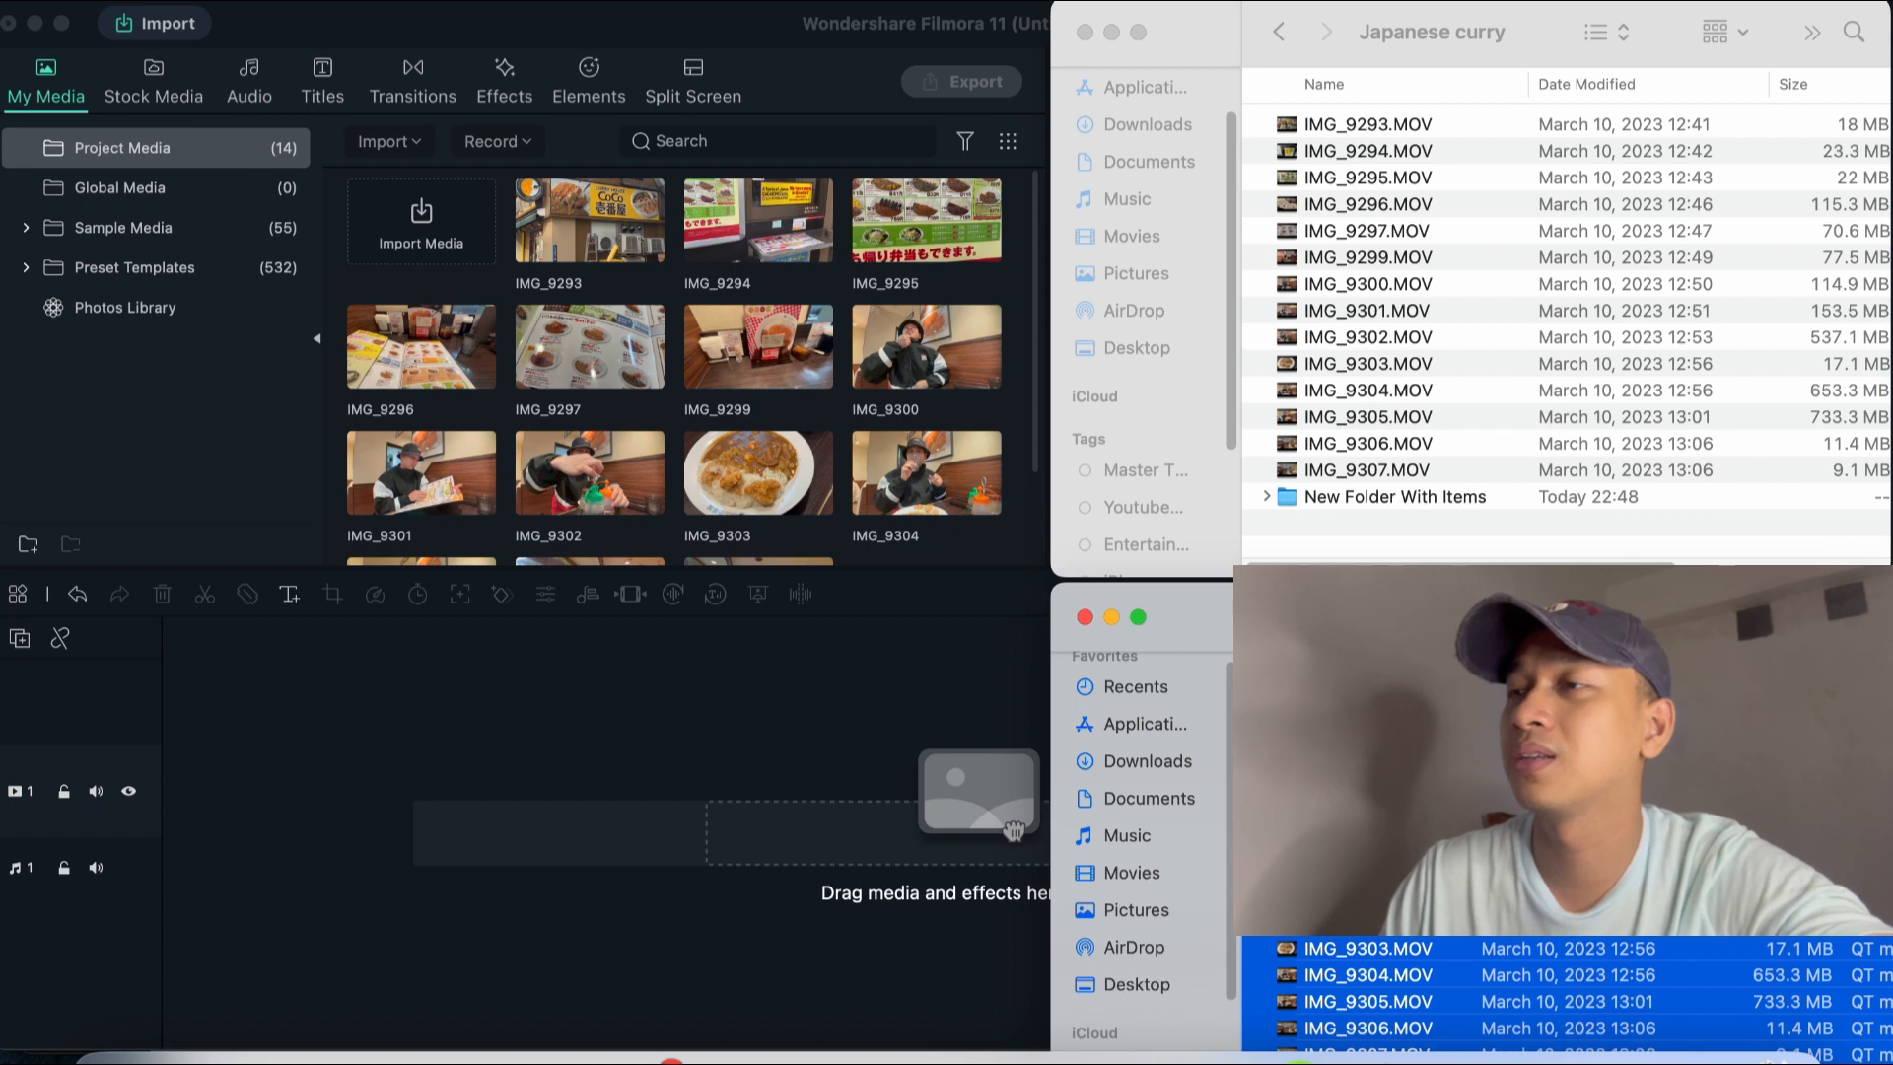
left_click(11, 23)
left_click(872, 202)
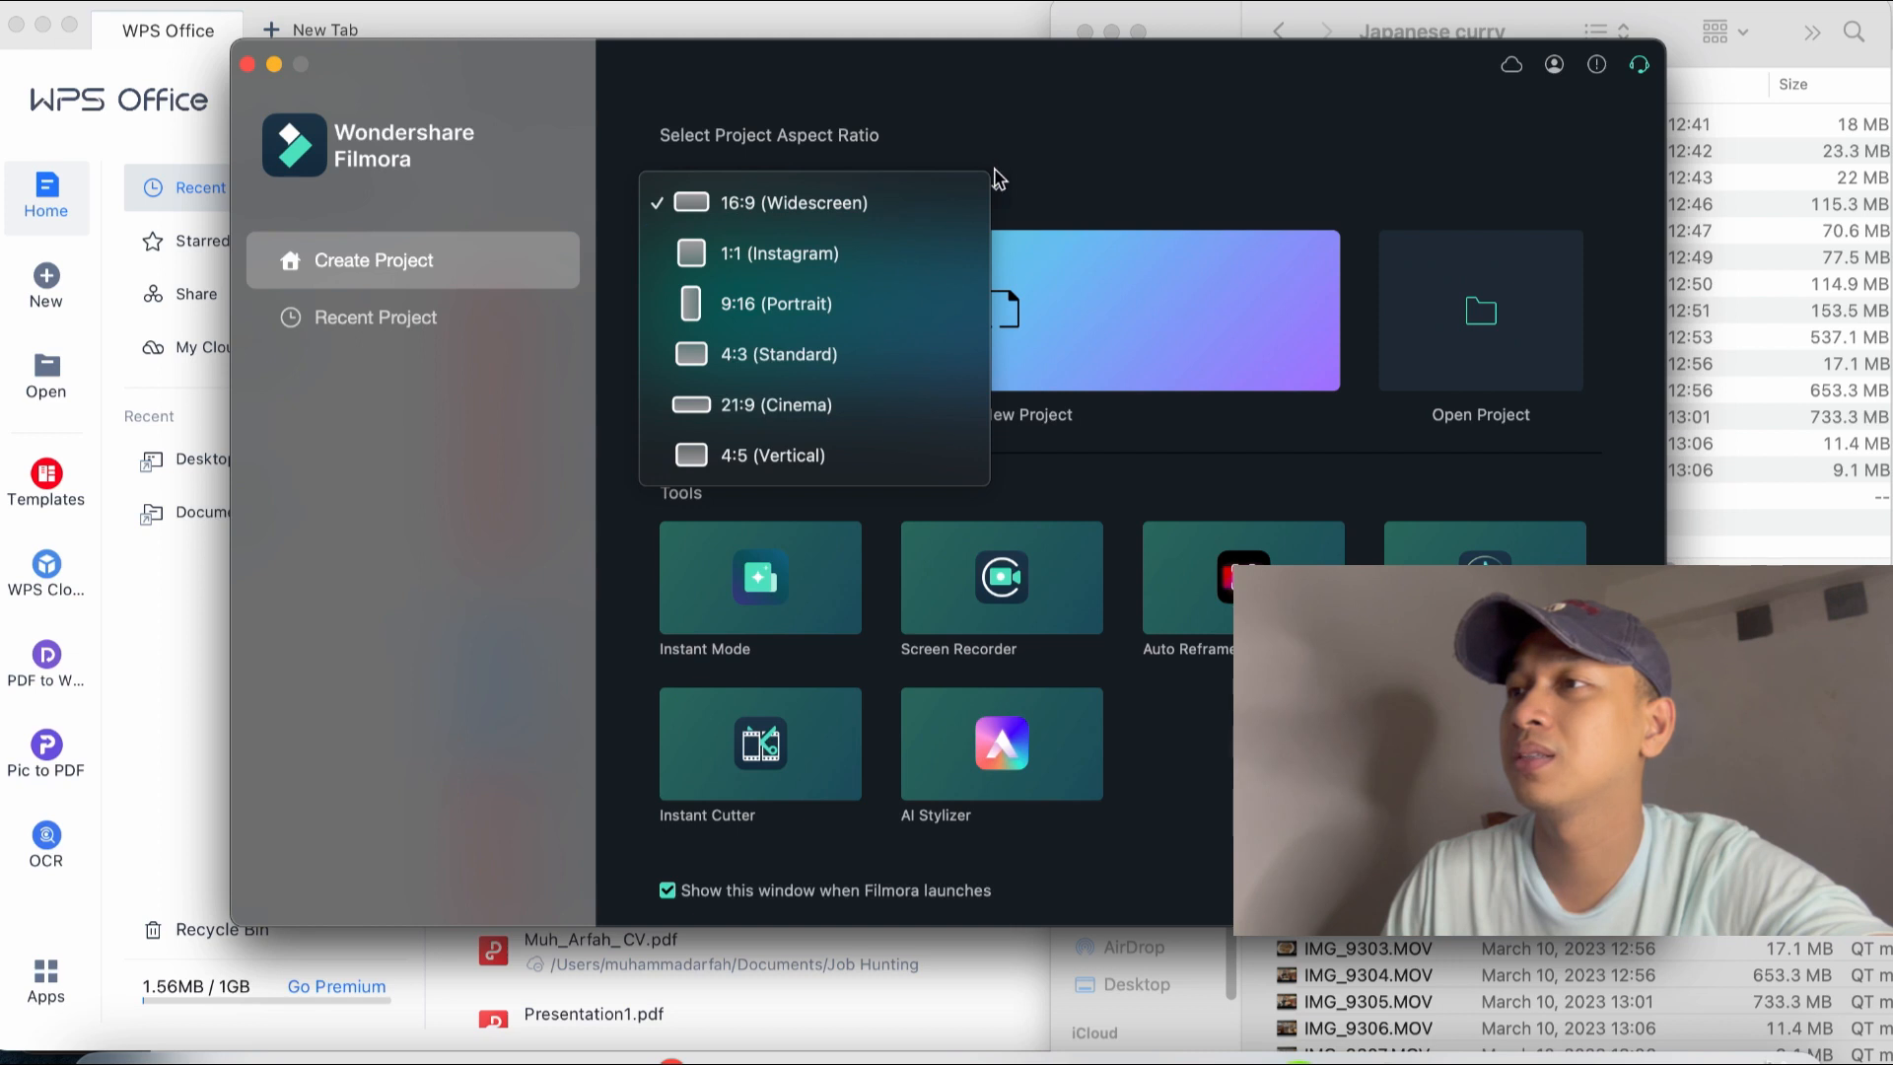
left_click(468, 311)
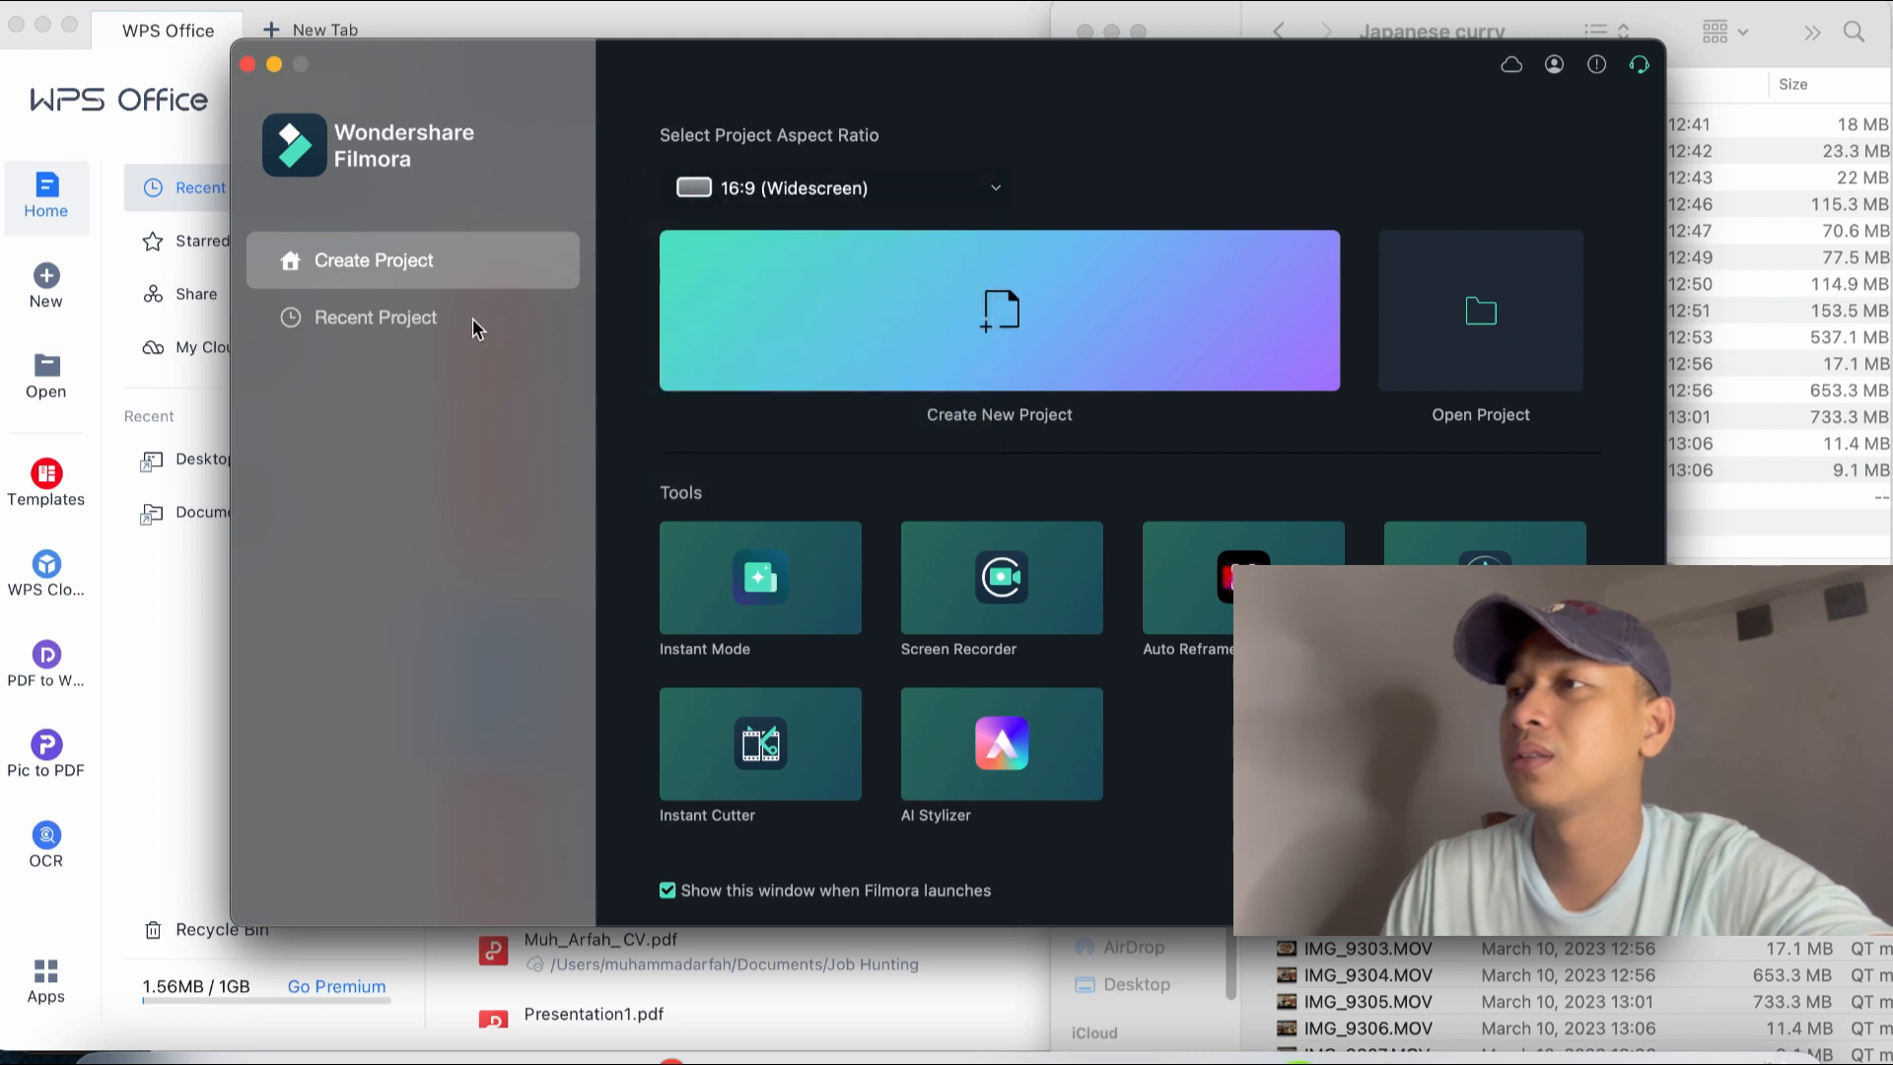
- Show the recent local projects, open the Roppongi project for a look and close it again
left_click(429, 328)
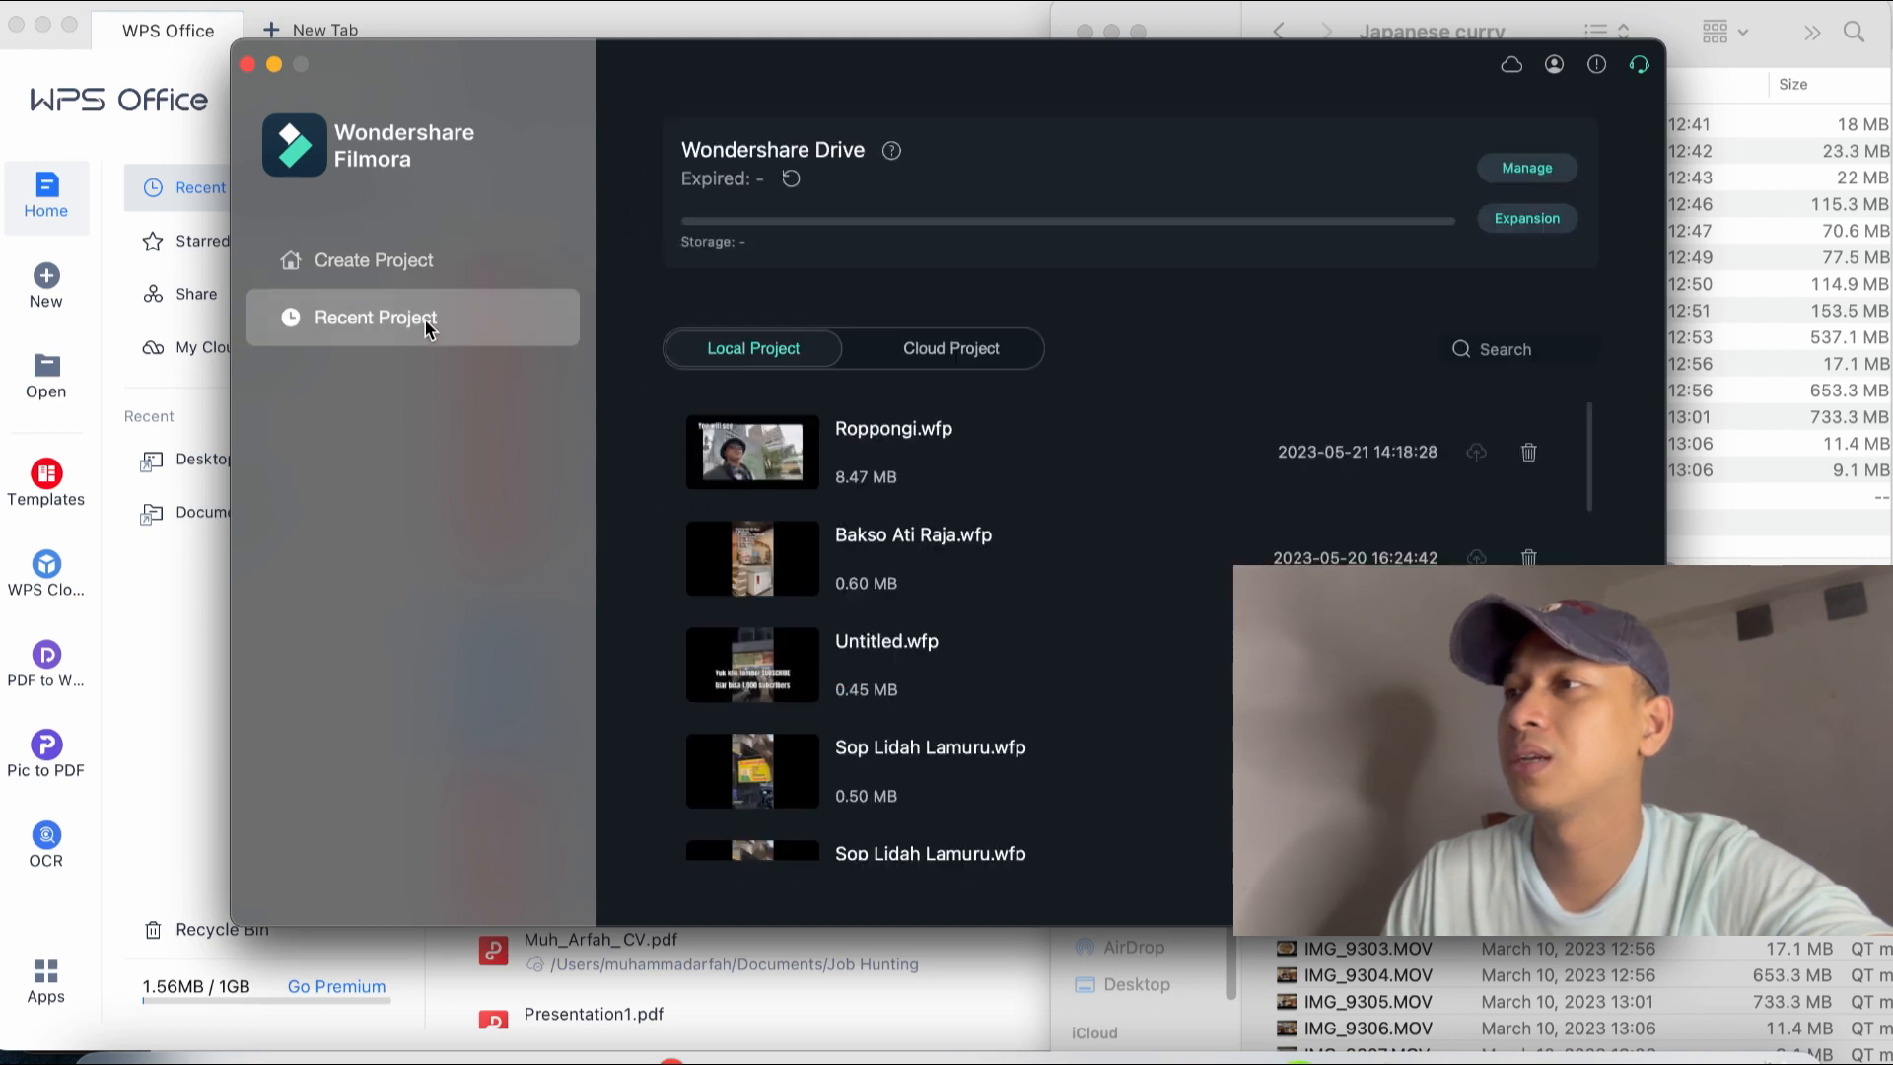
left_click(499, 258)
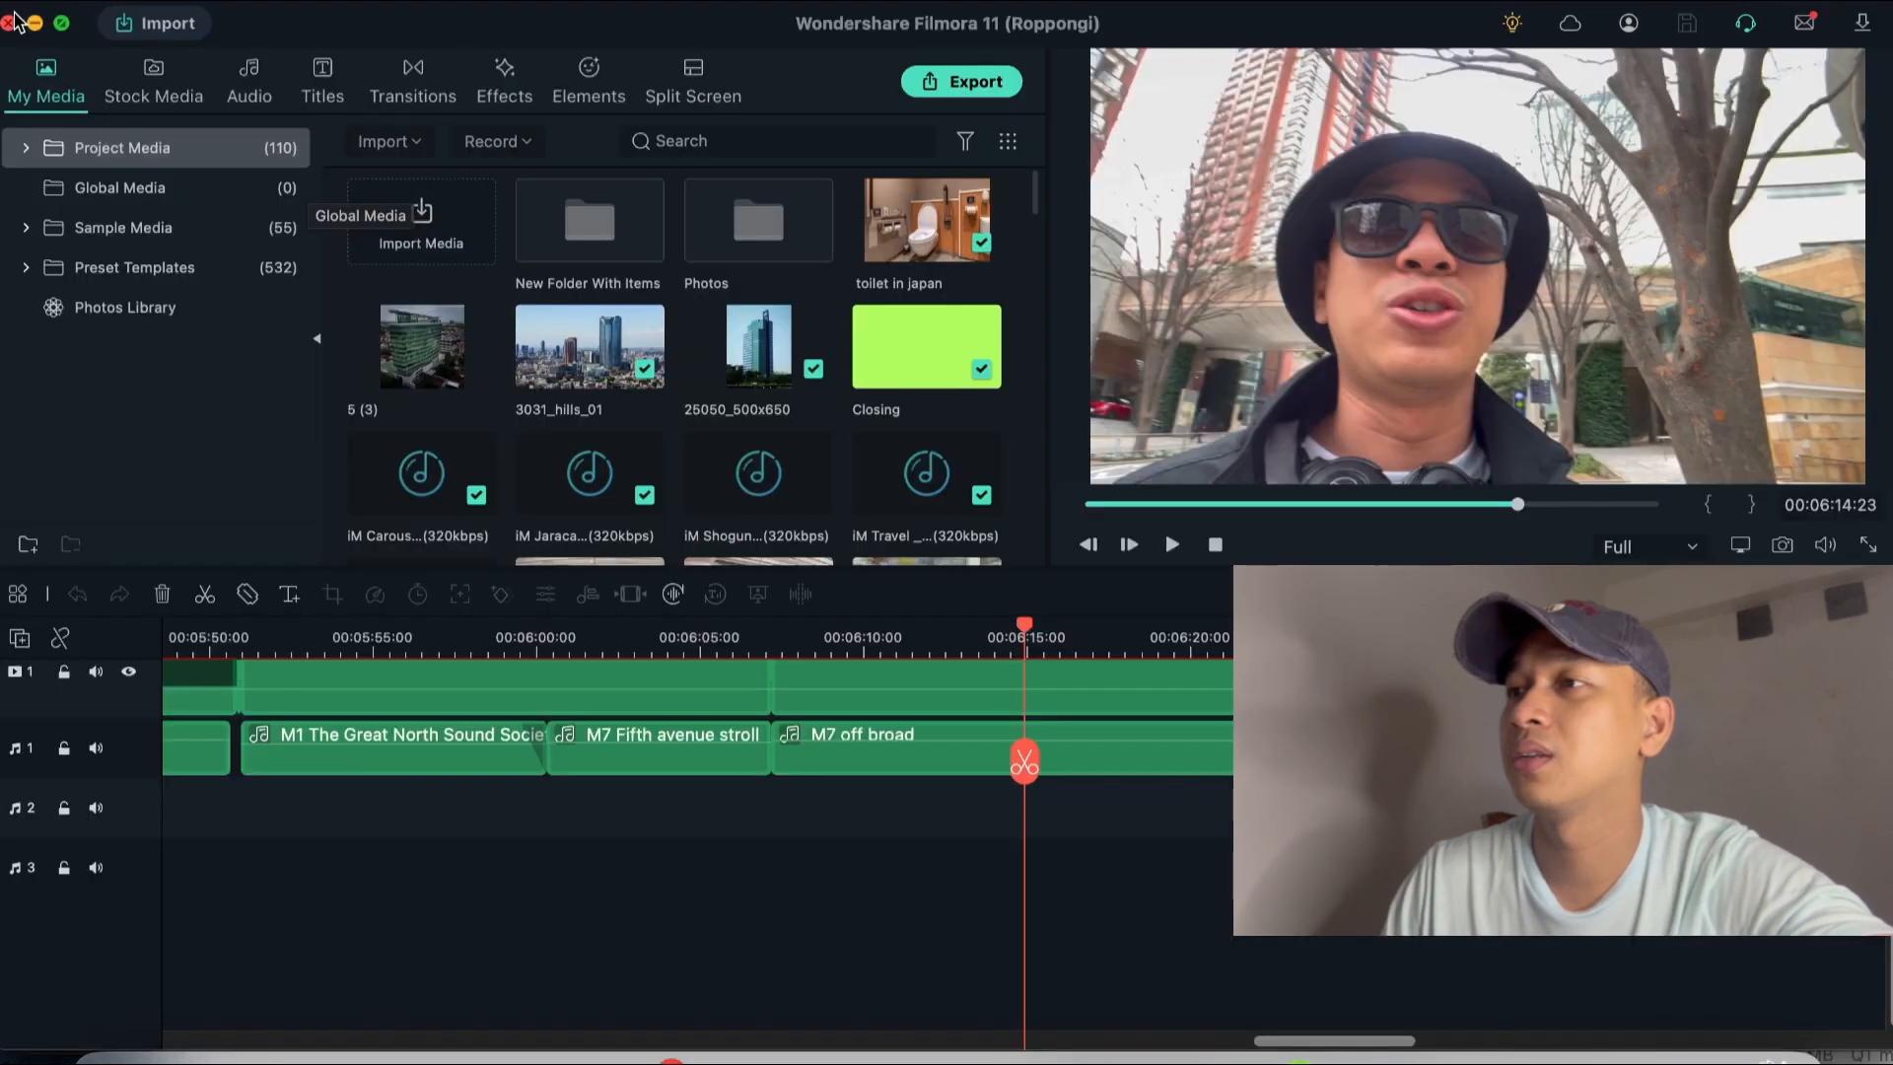
left_click(279, 295)
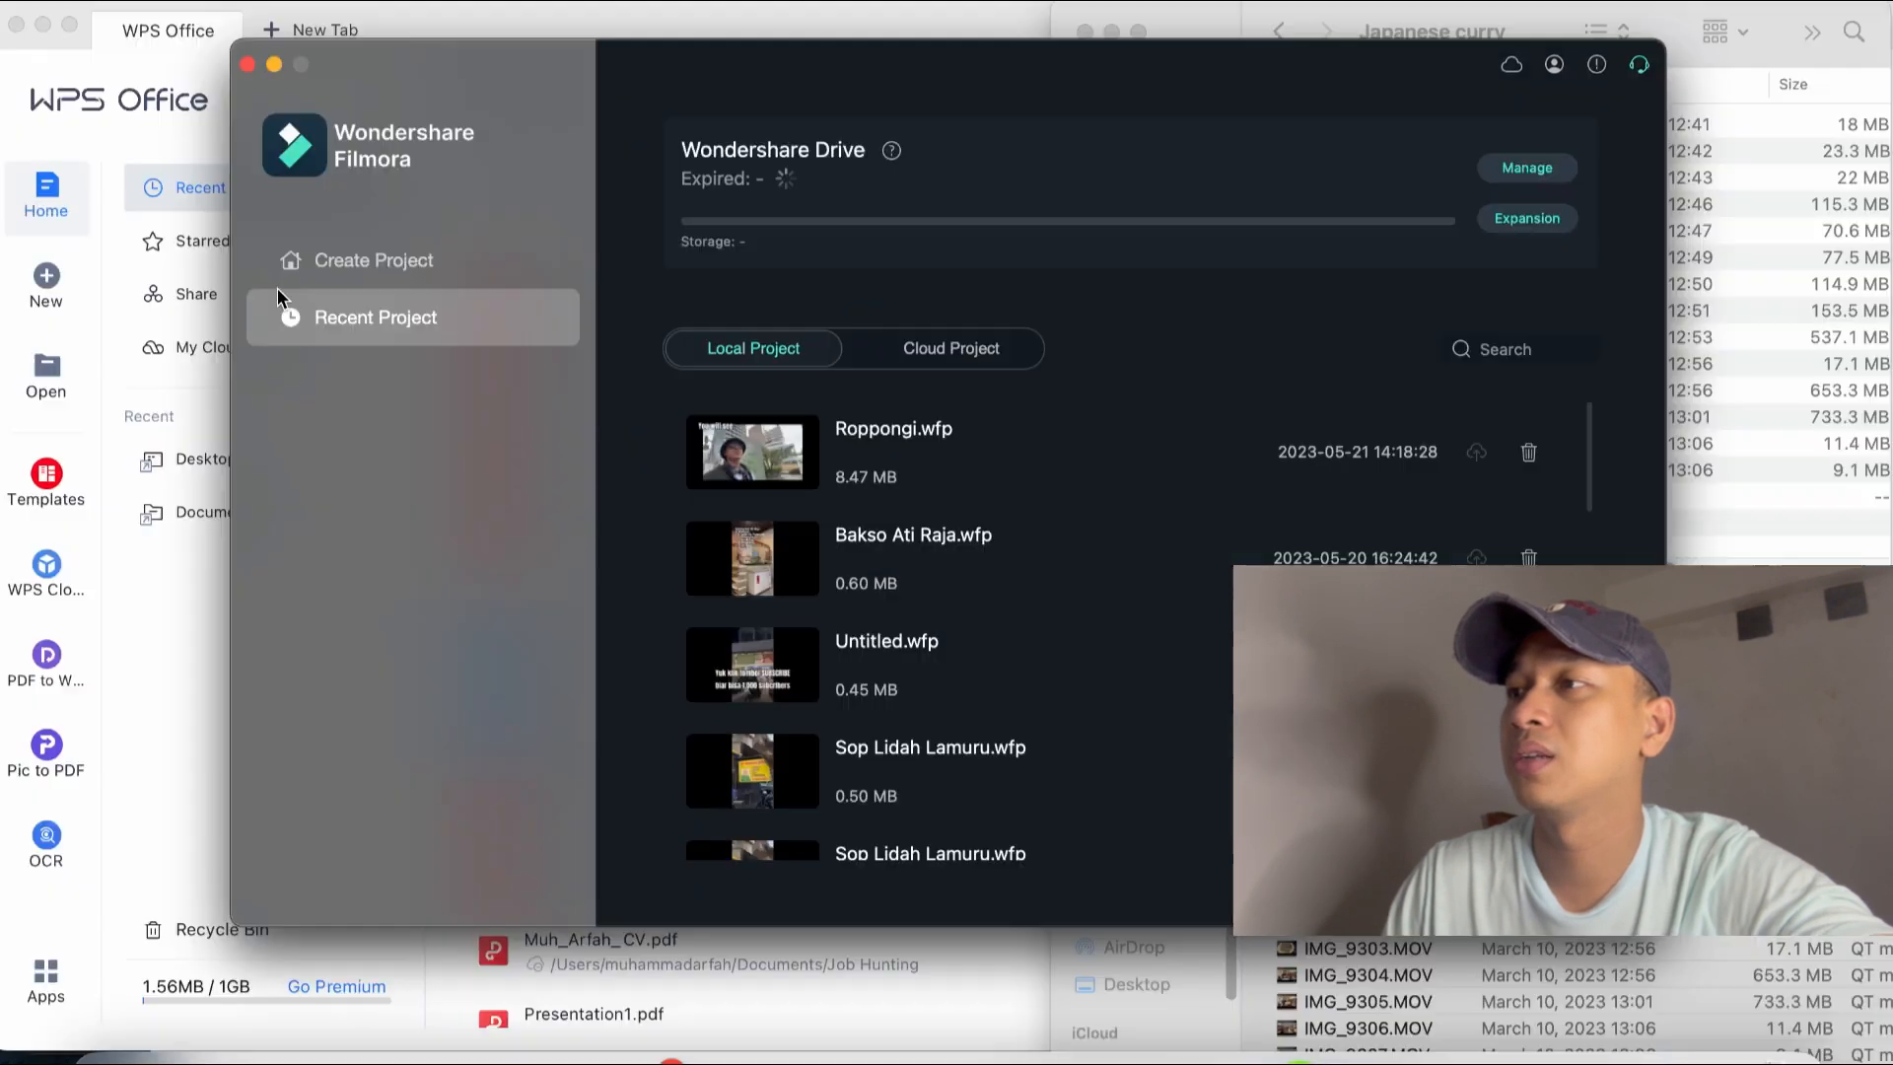
- Create a new 16:9 (Widescreen) project
left_click(359, 261)
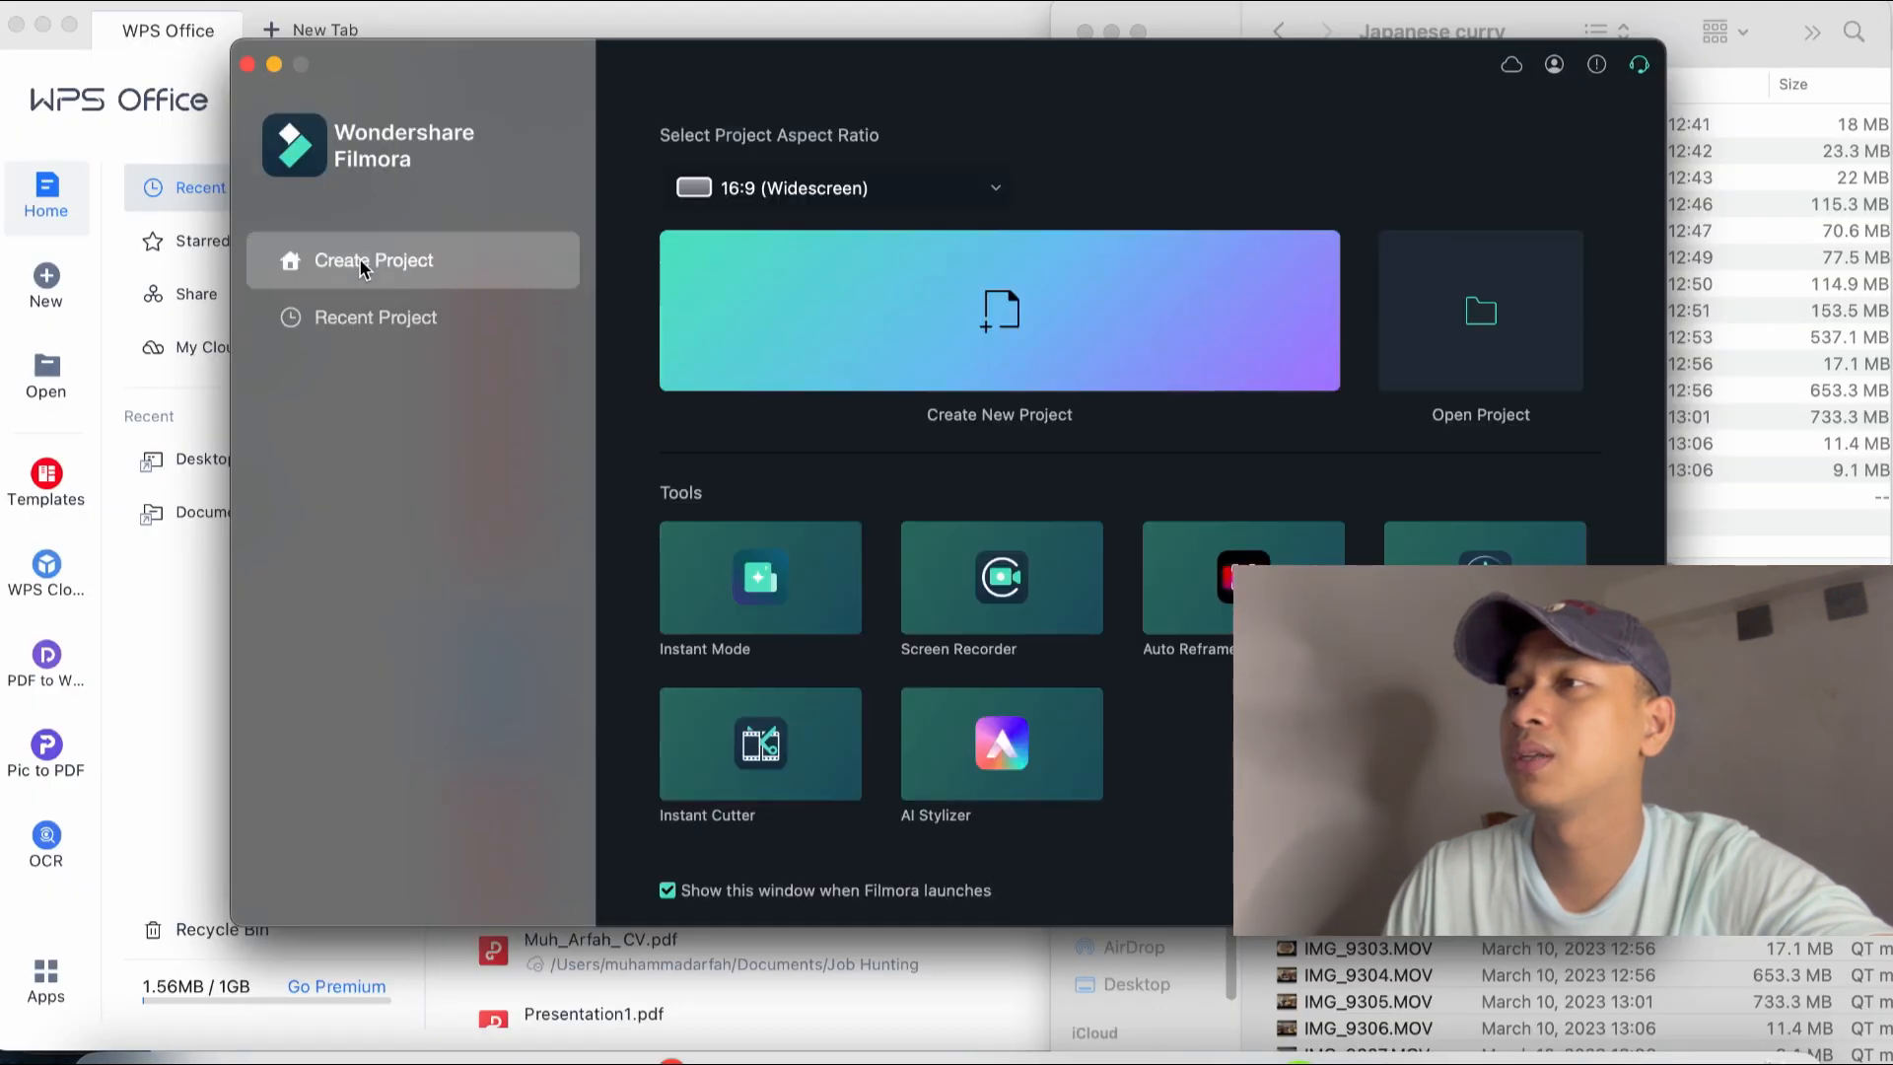
left_click(830, 308)
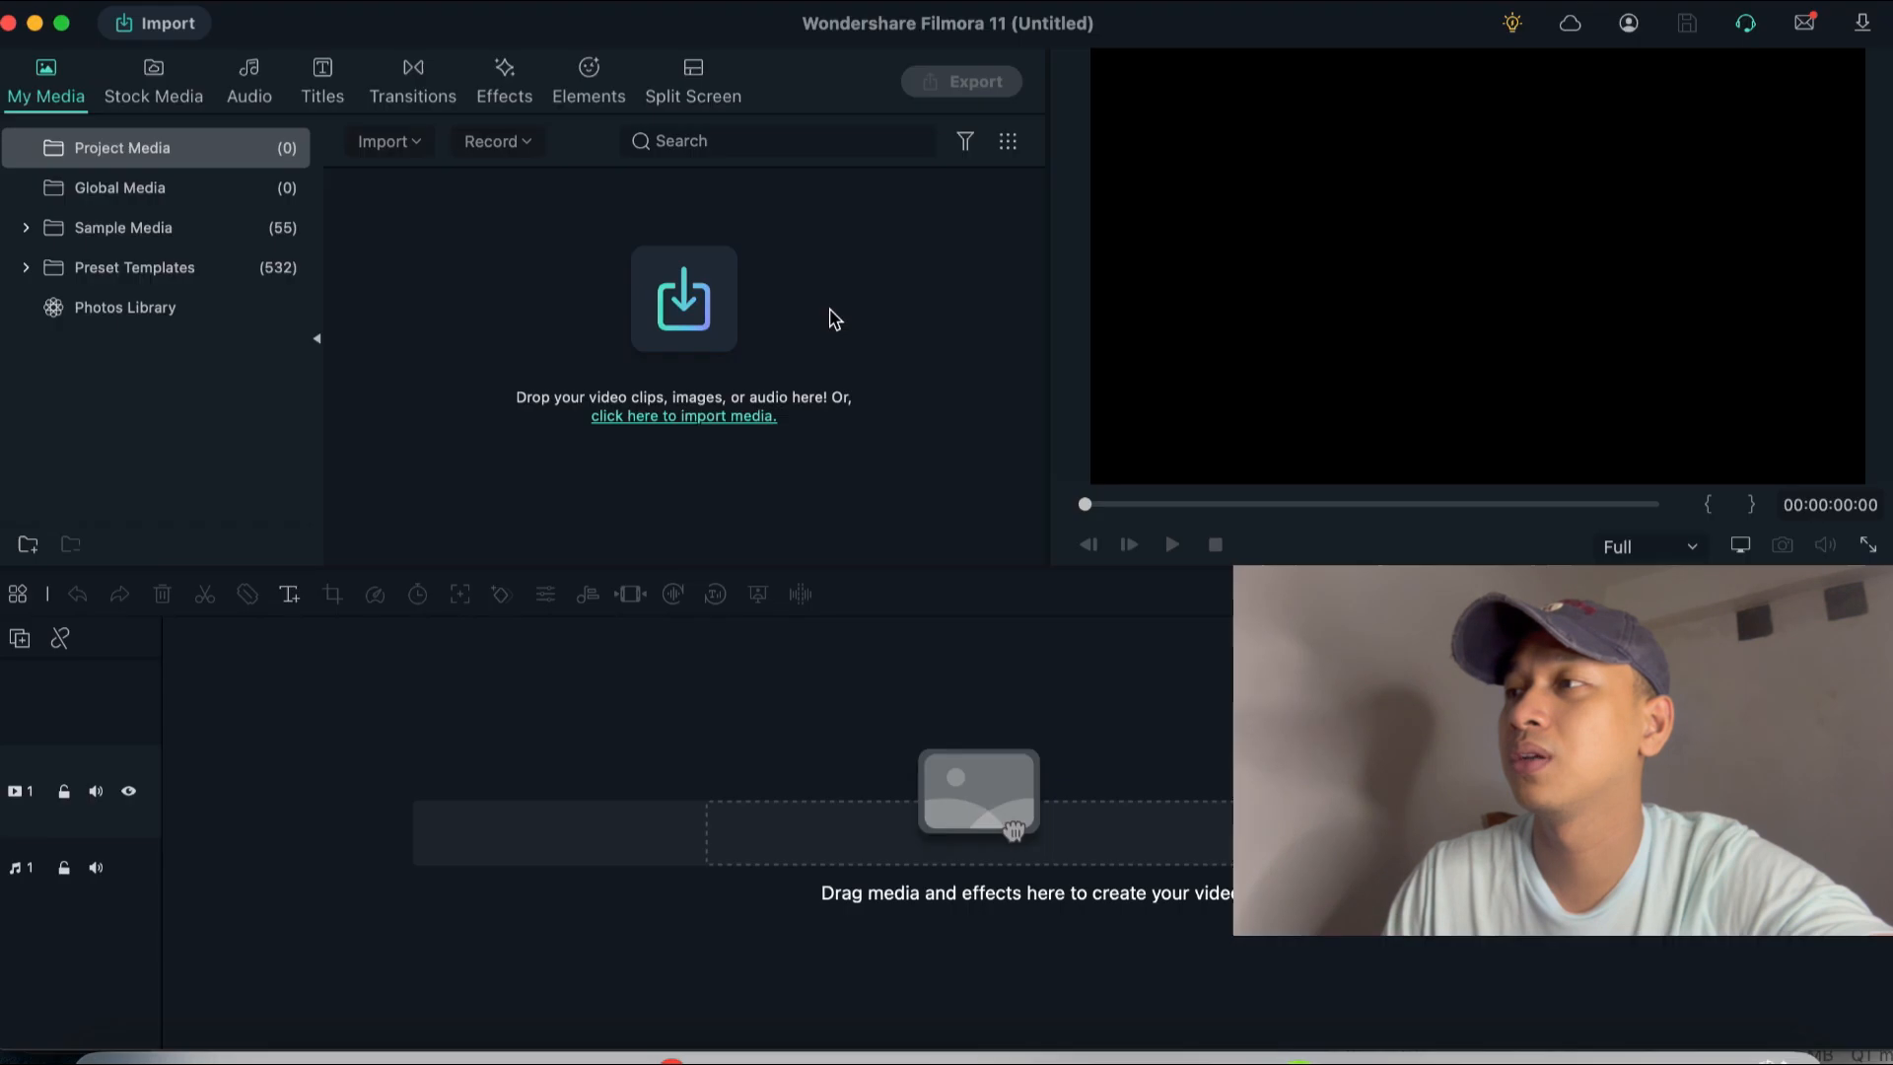
- Import all the MOV clips from IMG_9293 to IMG_9307 in Finder's Japanese curry folder into the project media, then deselect them
left_click(118, 1051)
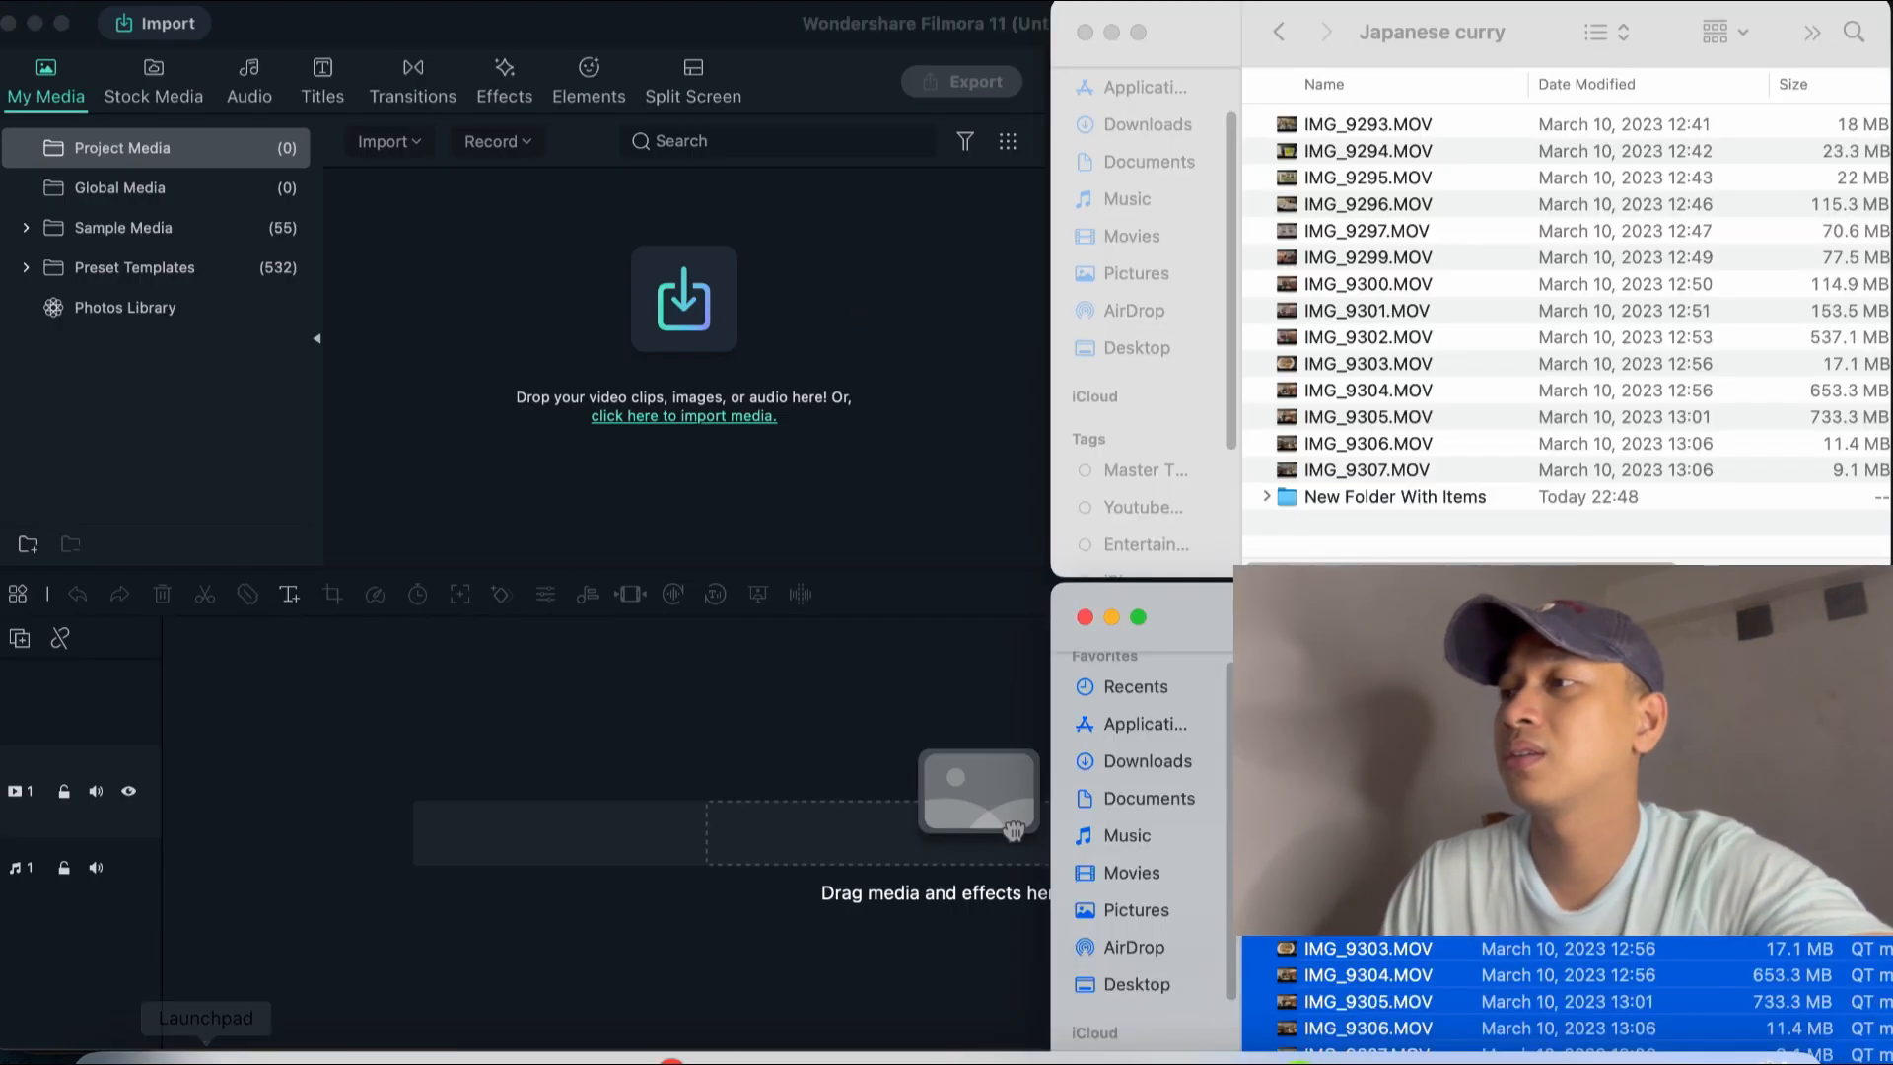
left_click(1483, 128)
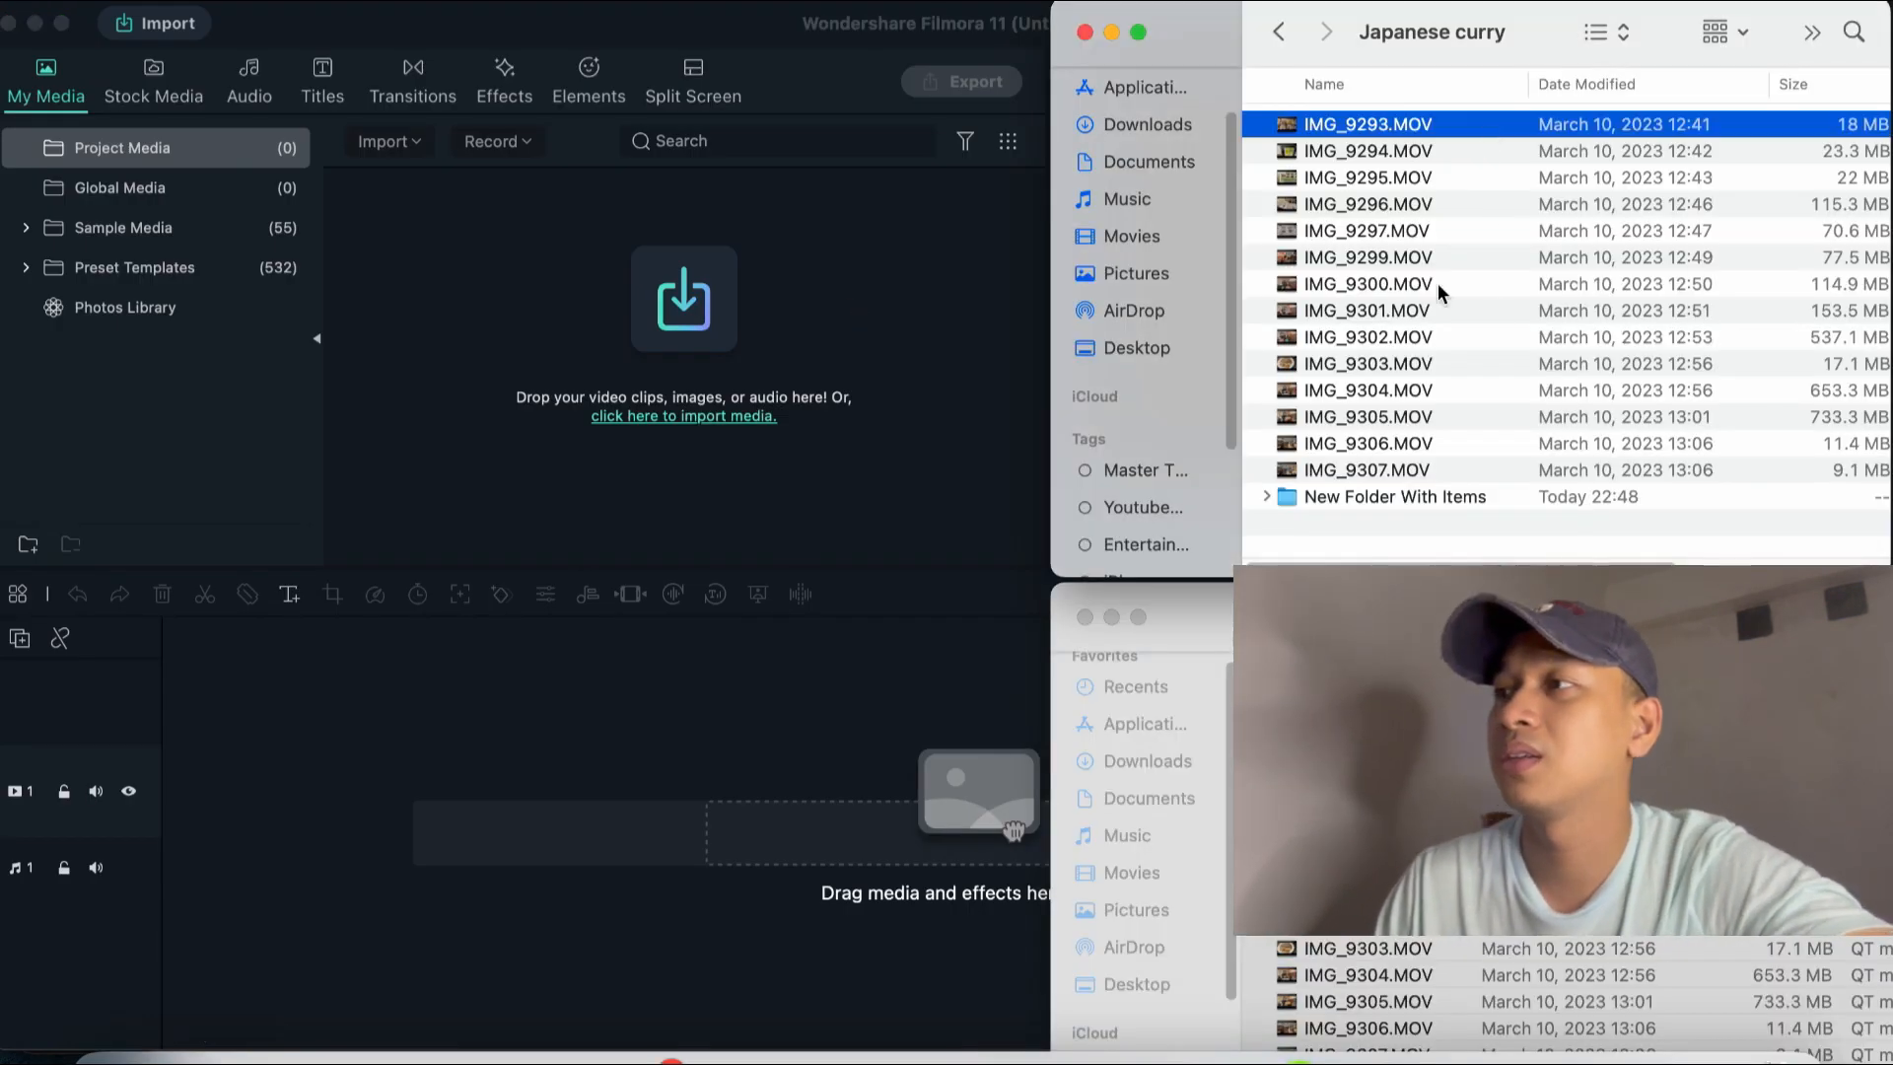
left_click(1414, 466, "shift")
left_click_drag(1415, 466, 750, 261)
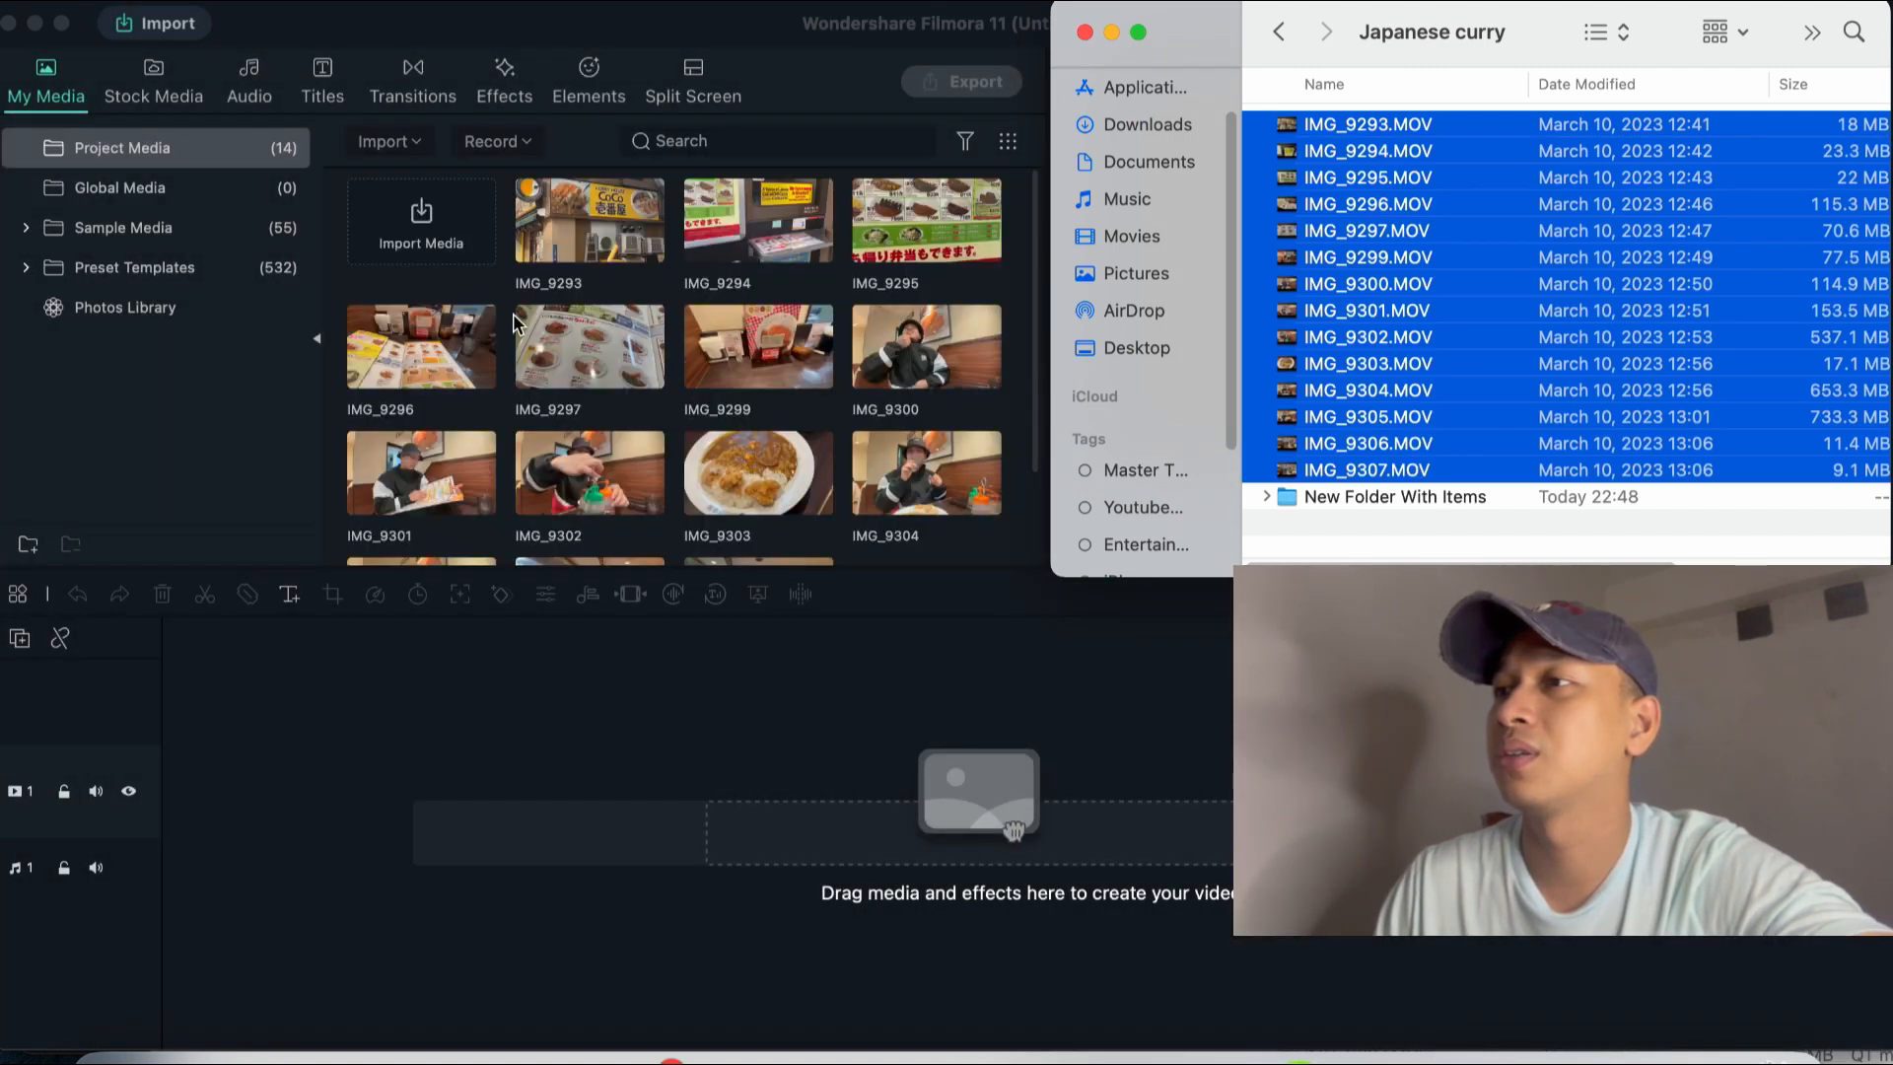
left_click(1534, 443)
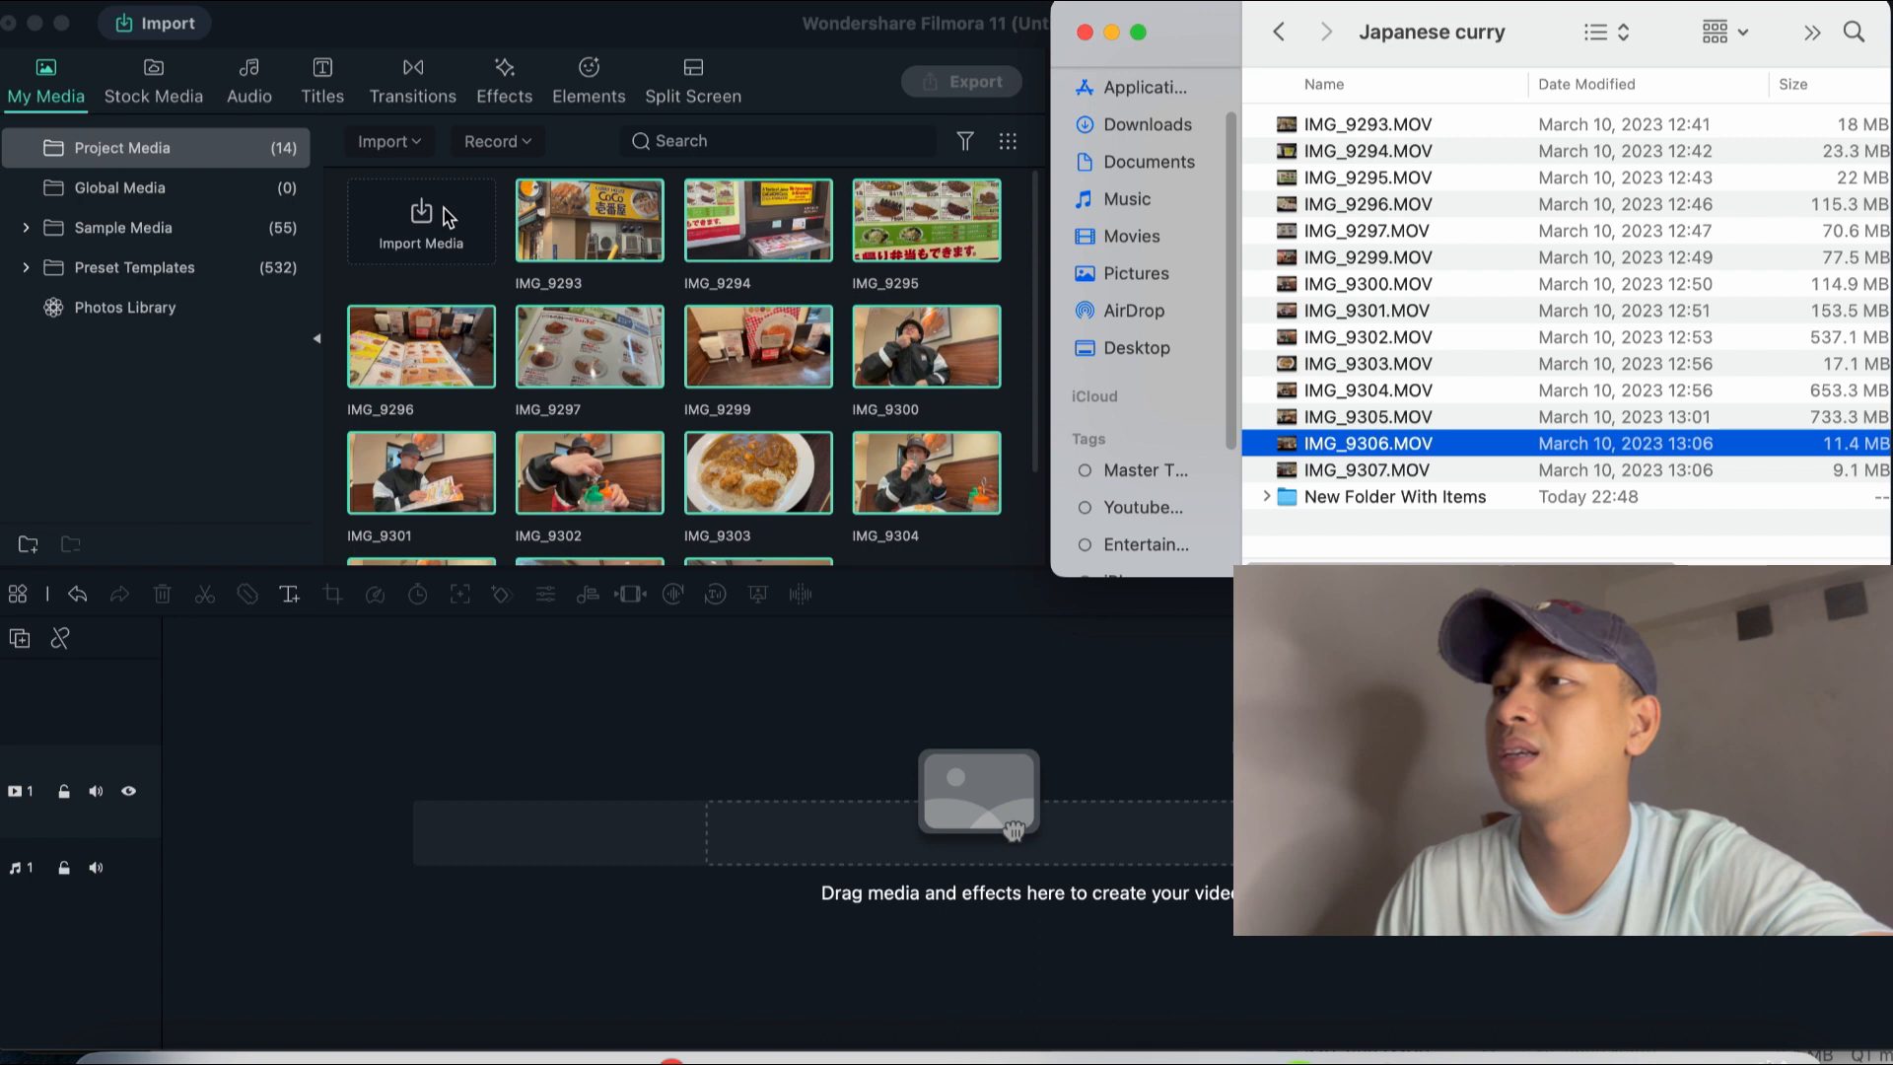
left_click(379, 274)
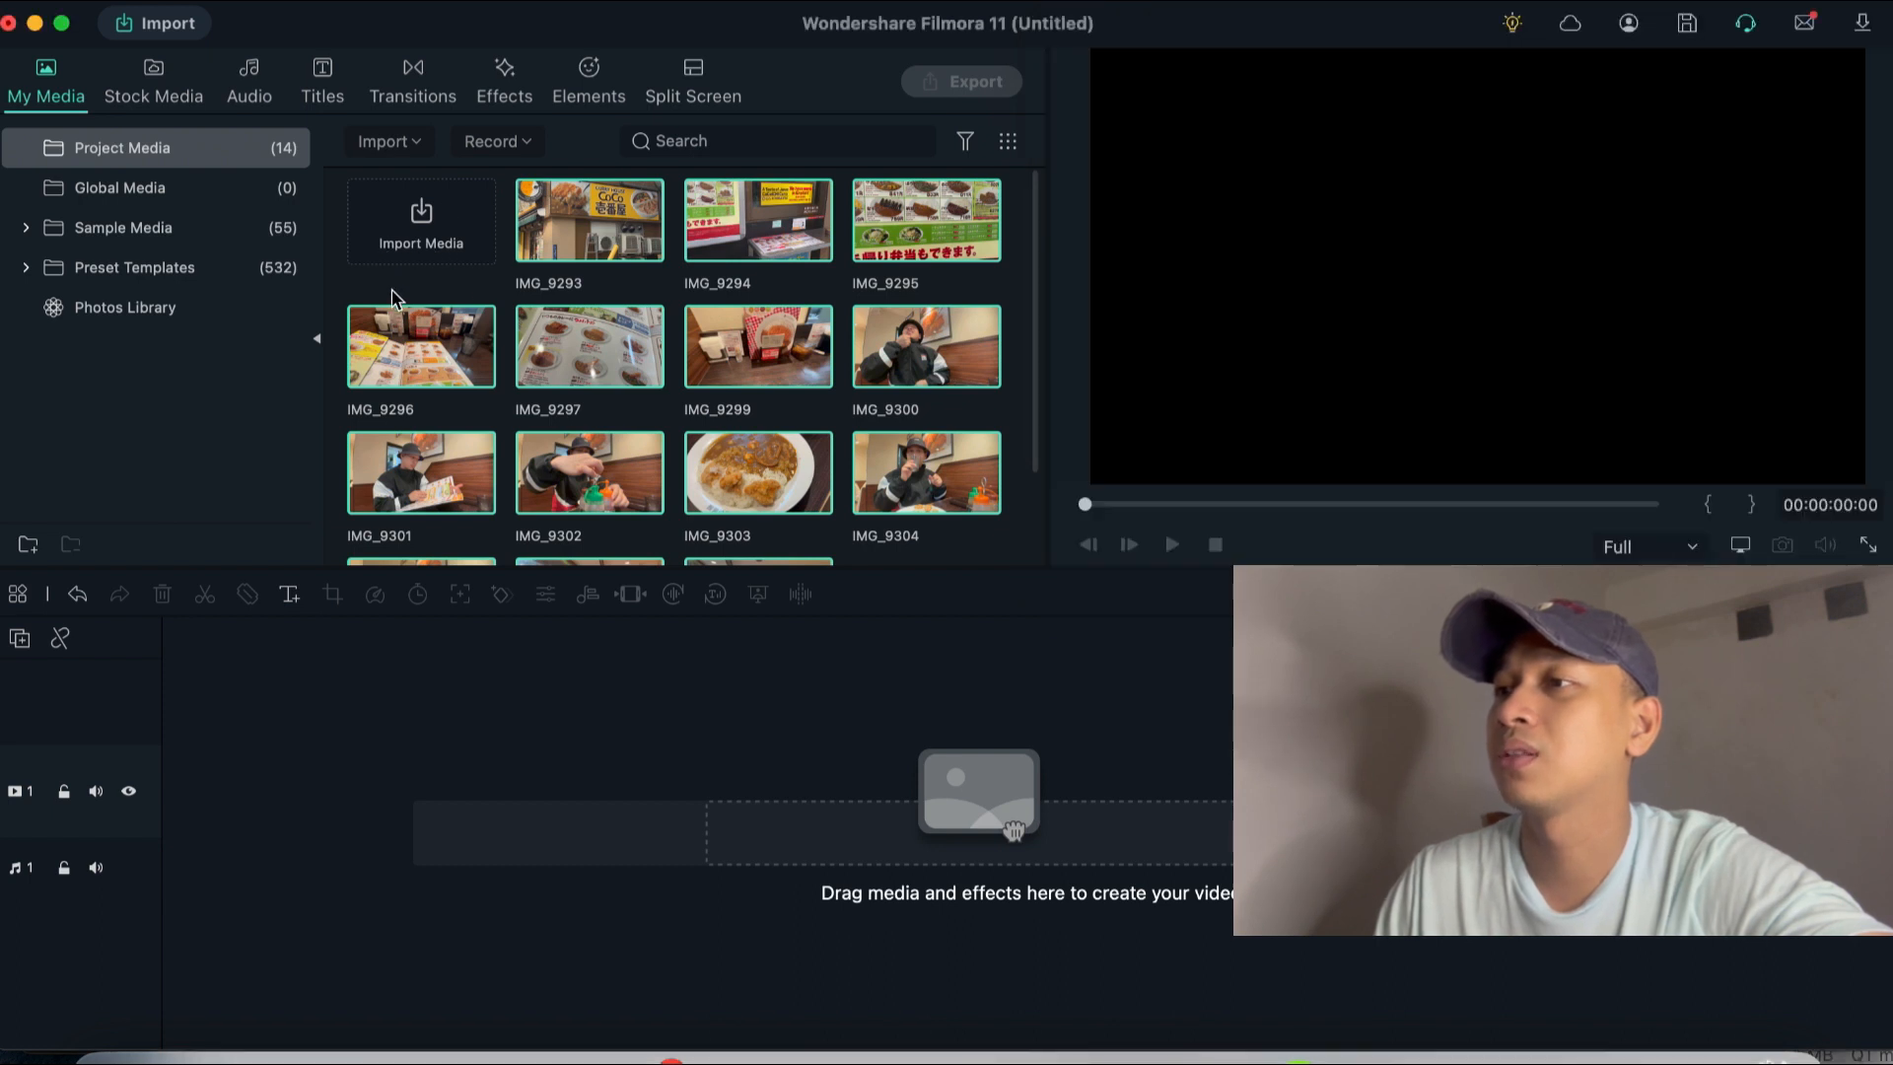
left_click(504, 301)
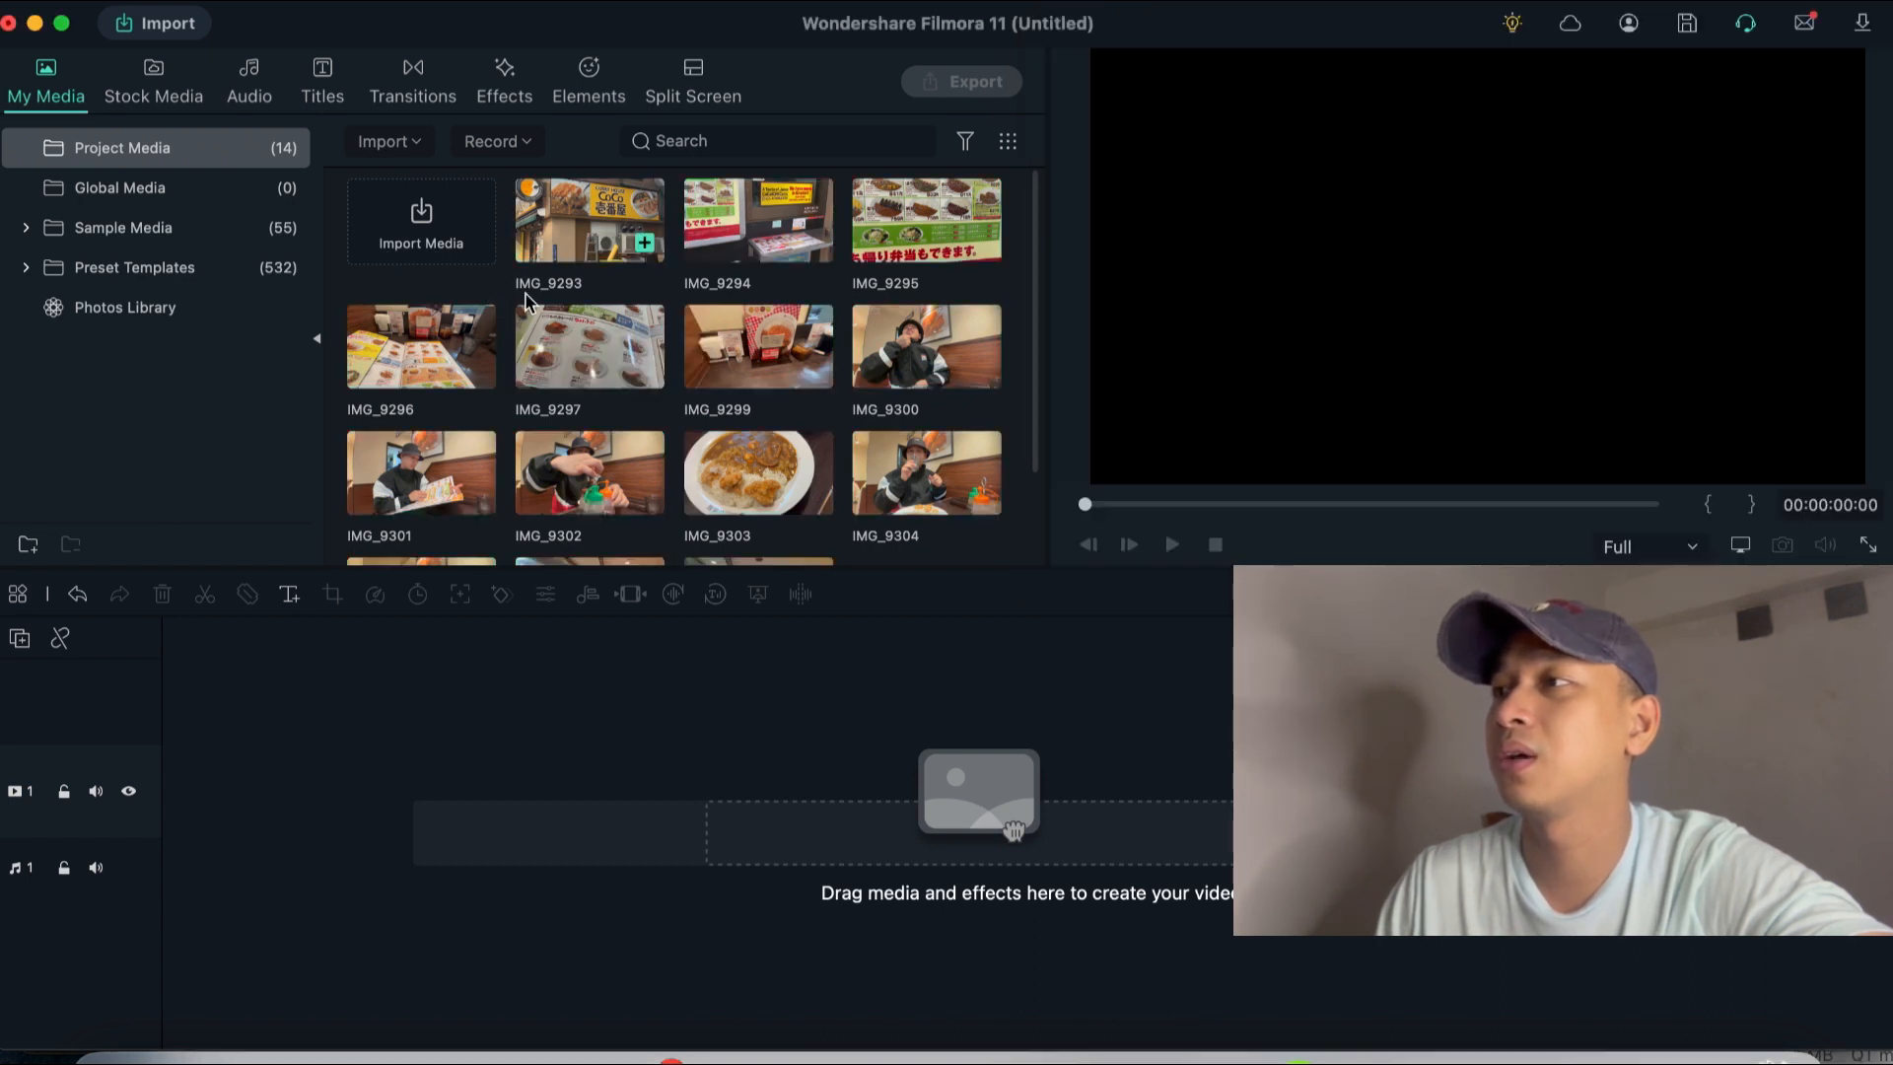
left_click(118, 1053)
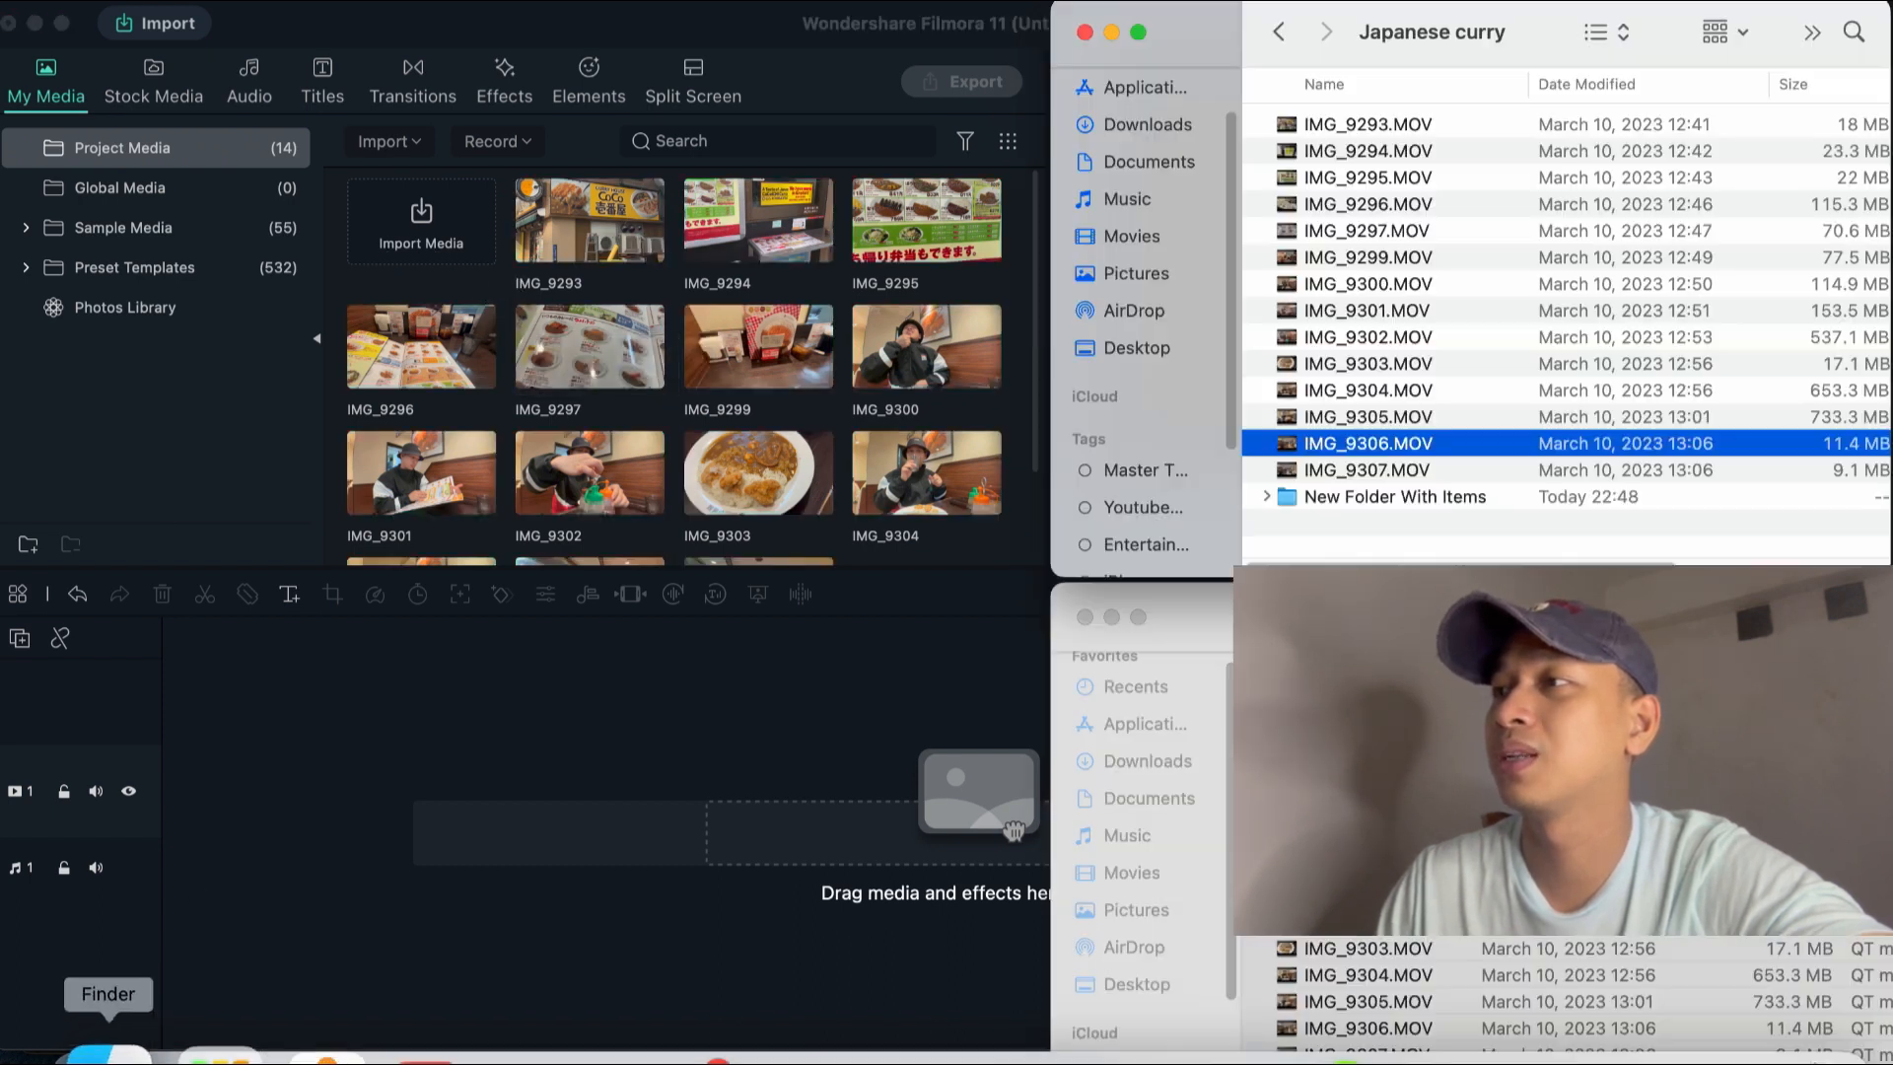
left_click(1272, 39)
scroll(1162, 493, "down", 1)
scroll(1160, 490, "down", 1)
left_click(1160, 487)
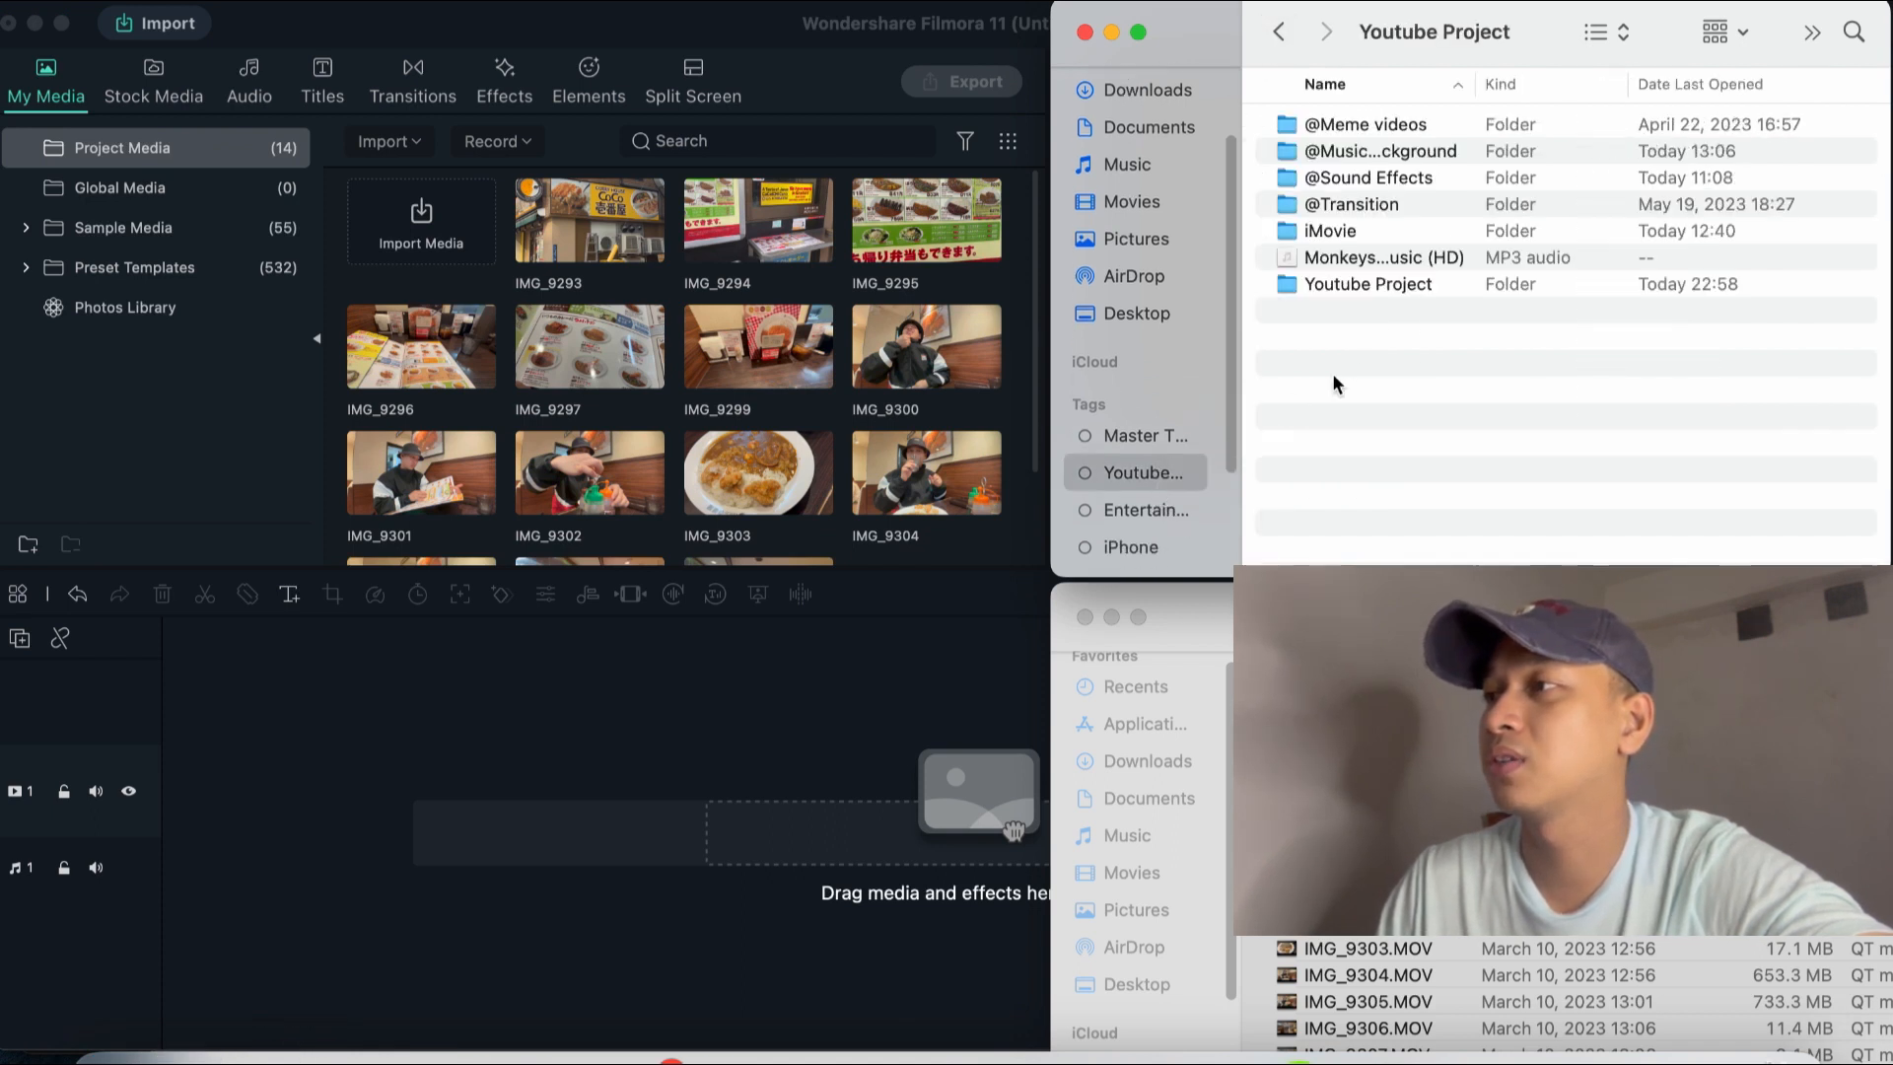
double_click(1380, 286)
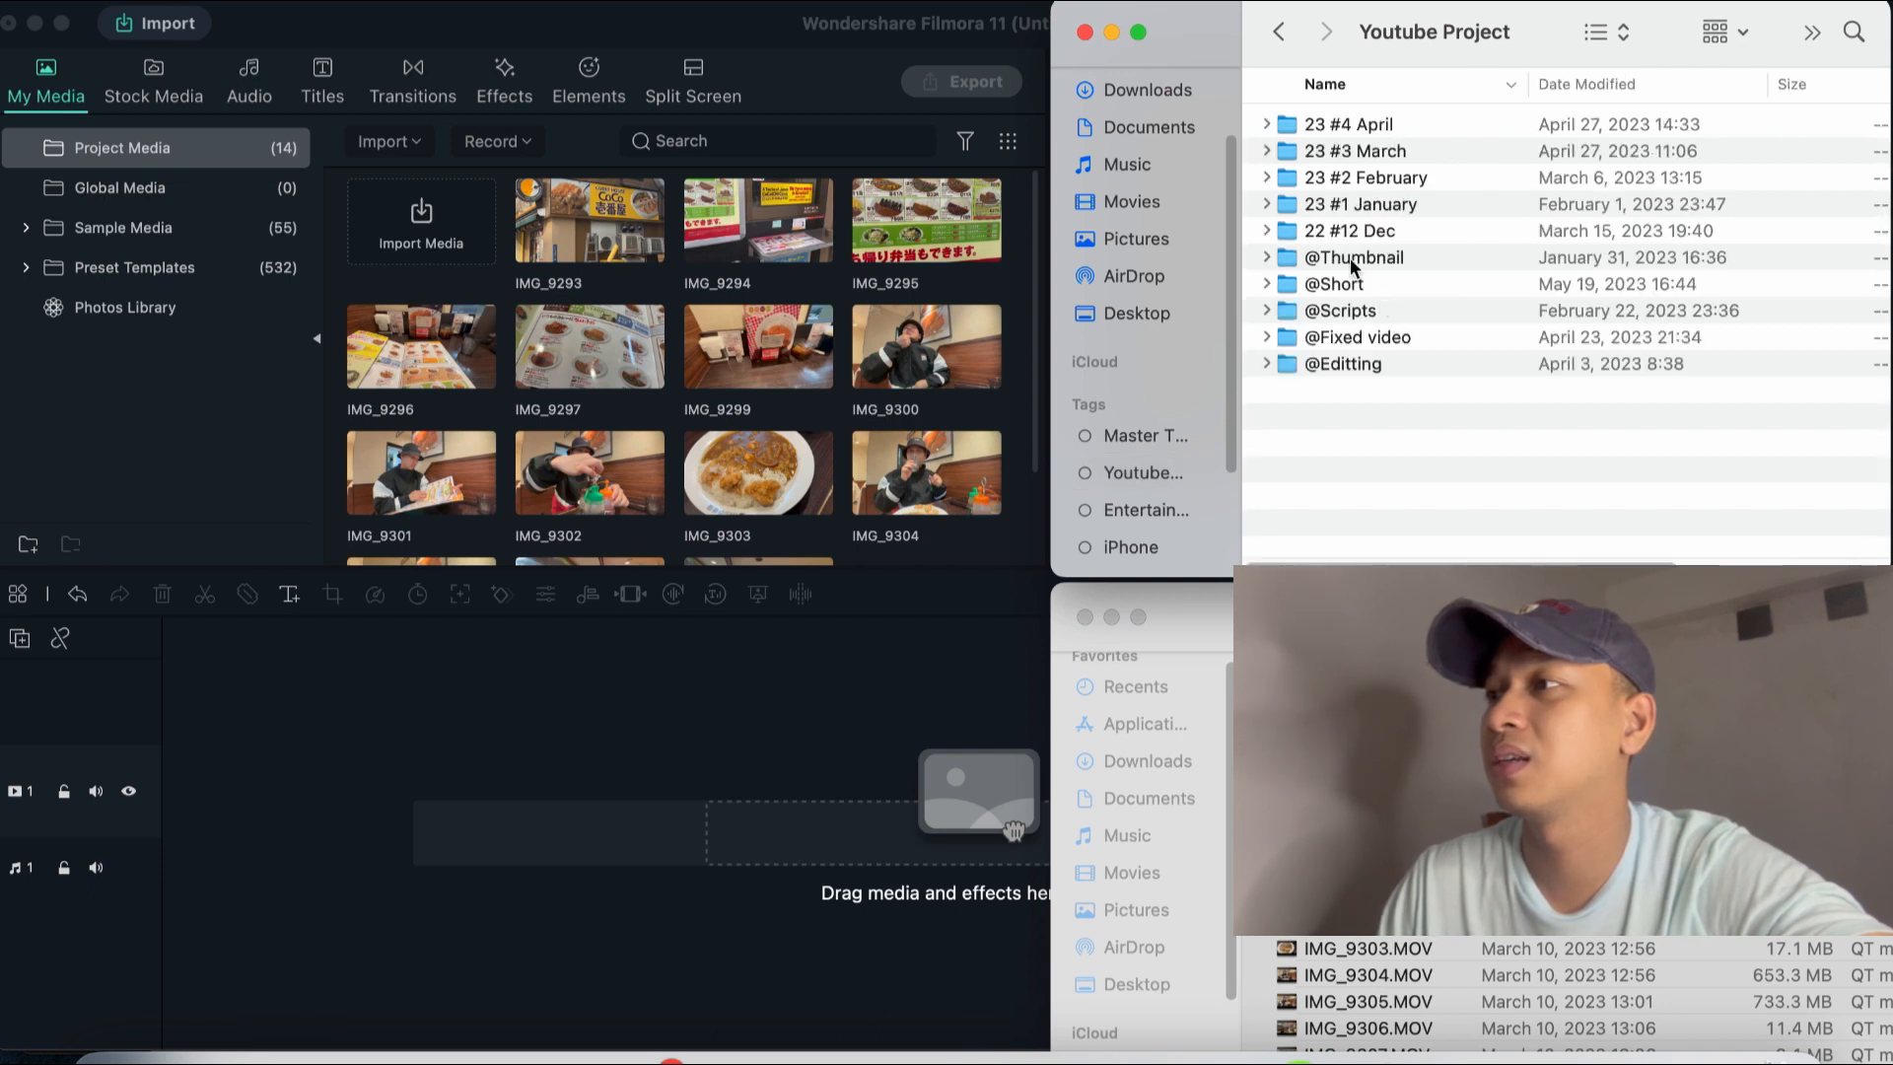
double_click(1358, 363)
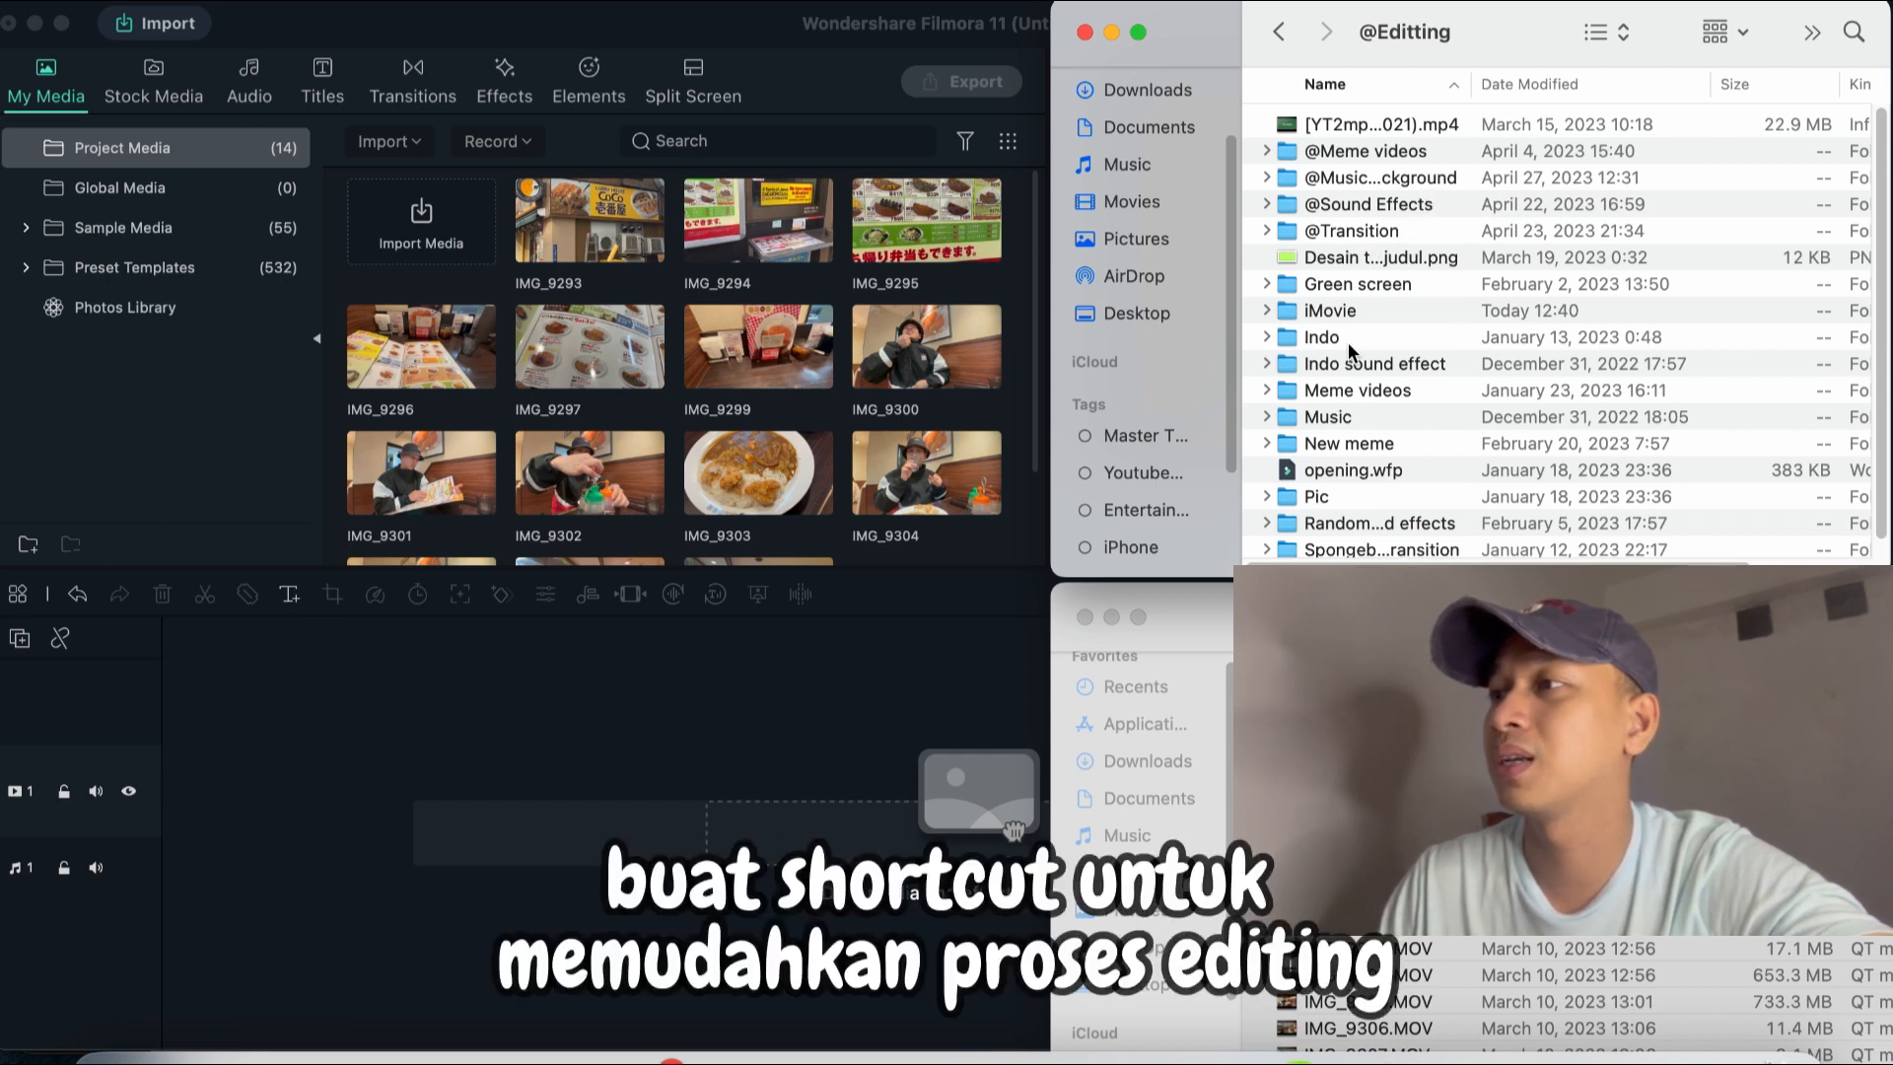
left_click(1157, 477)
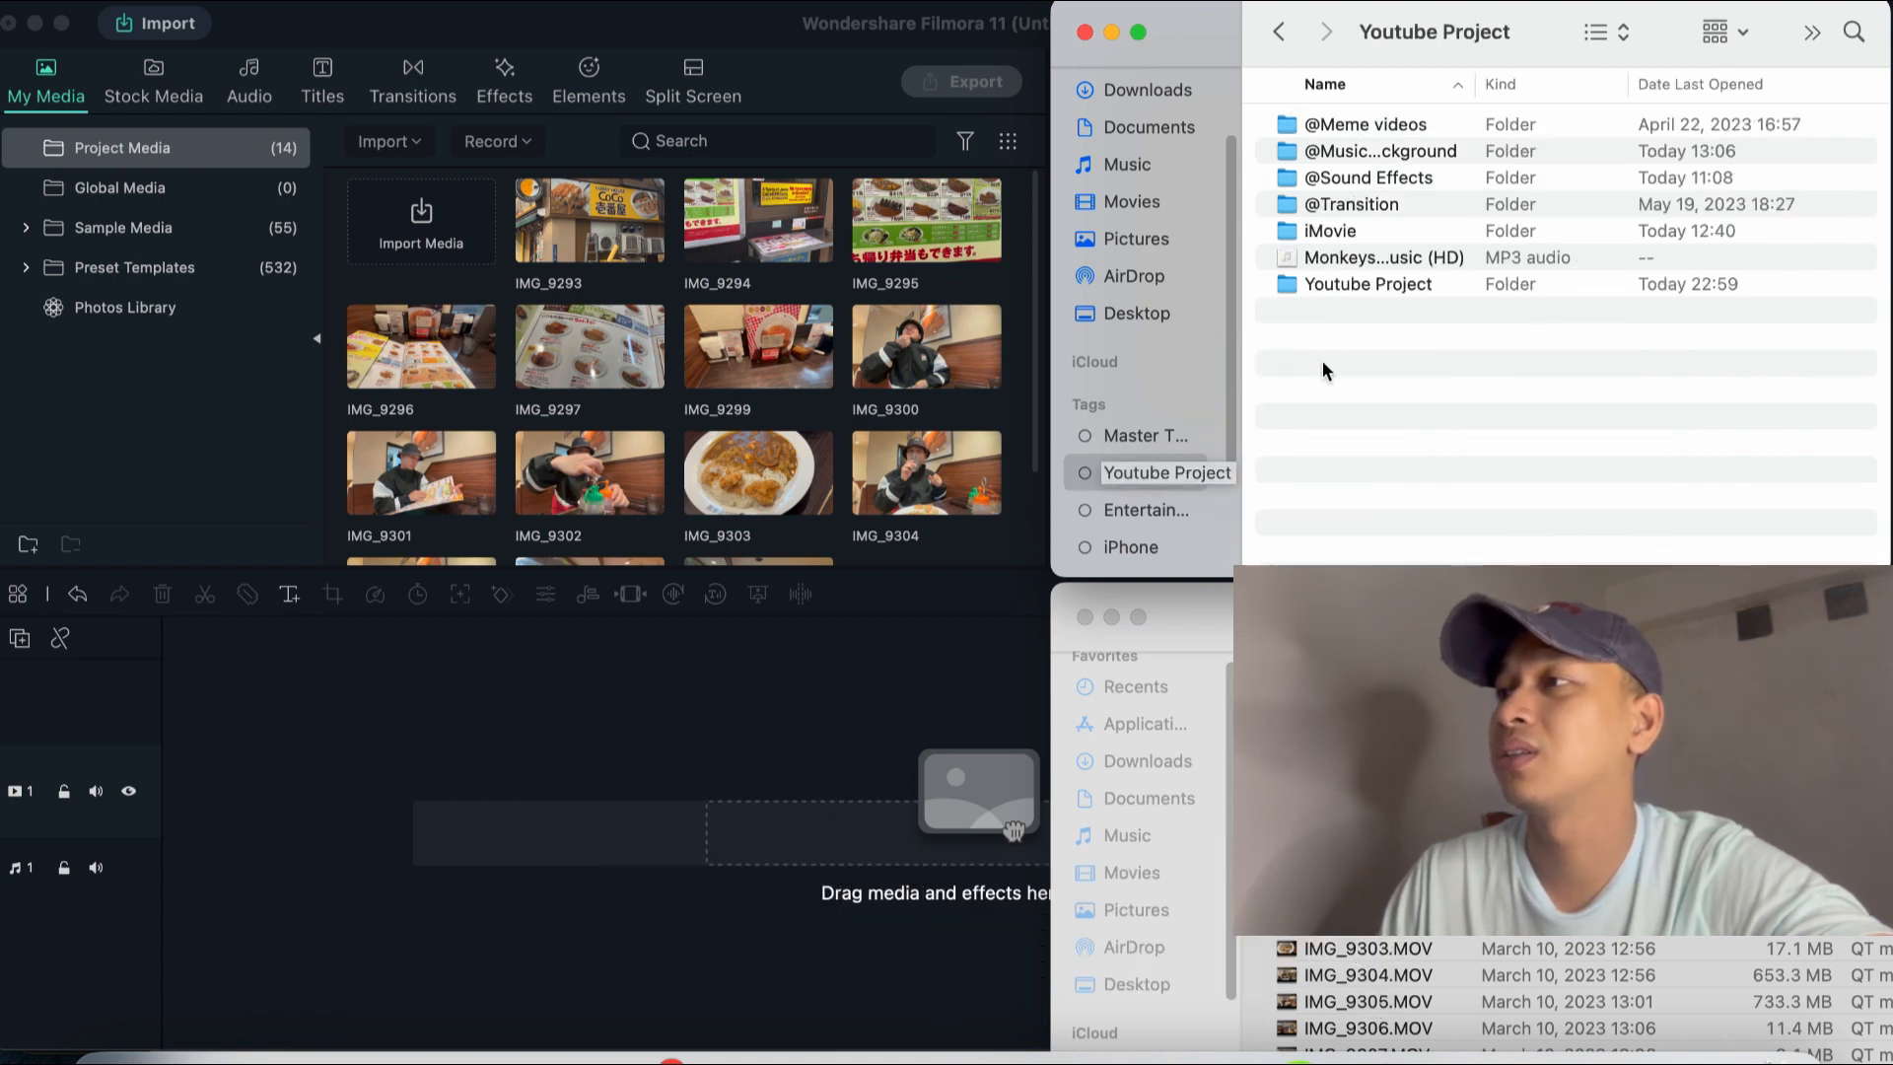
double_click(1357, 203)
left_click_drag(1327, 286, 1311, 115)
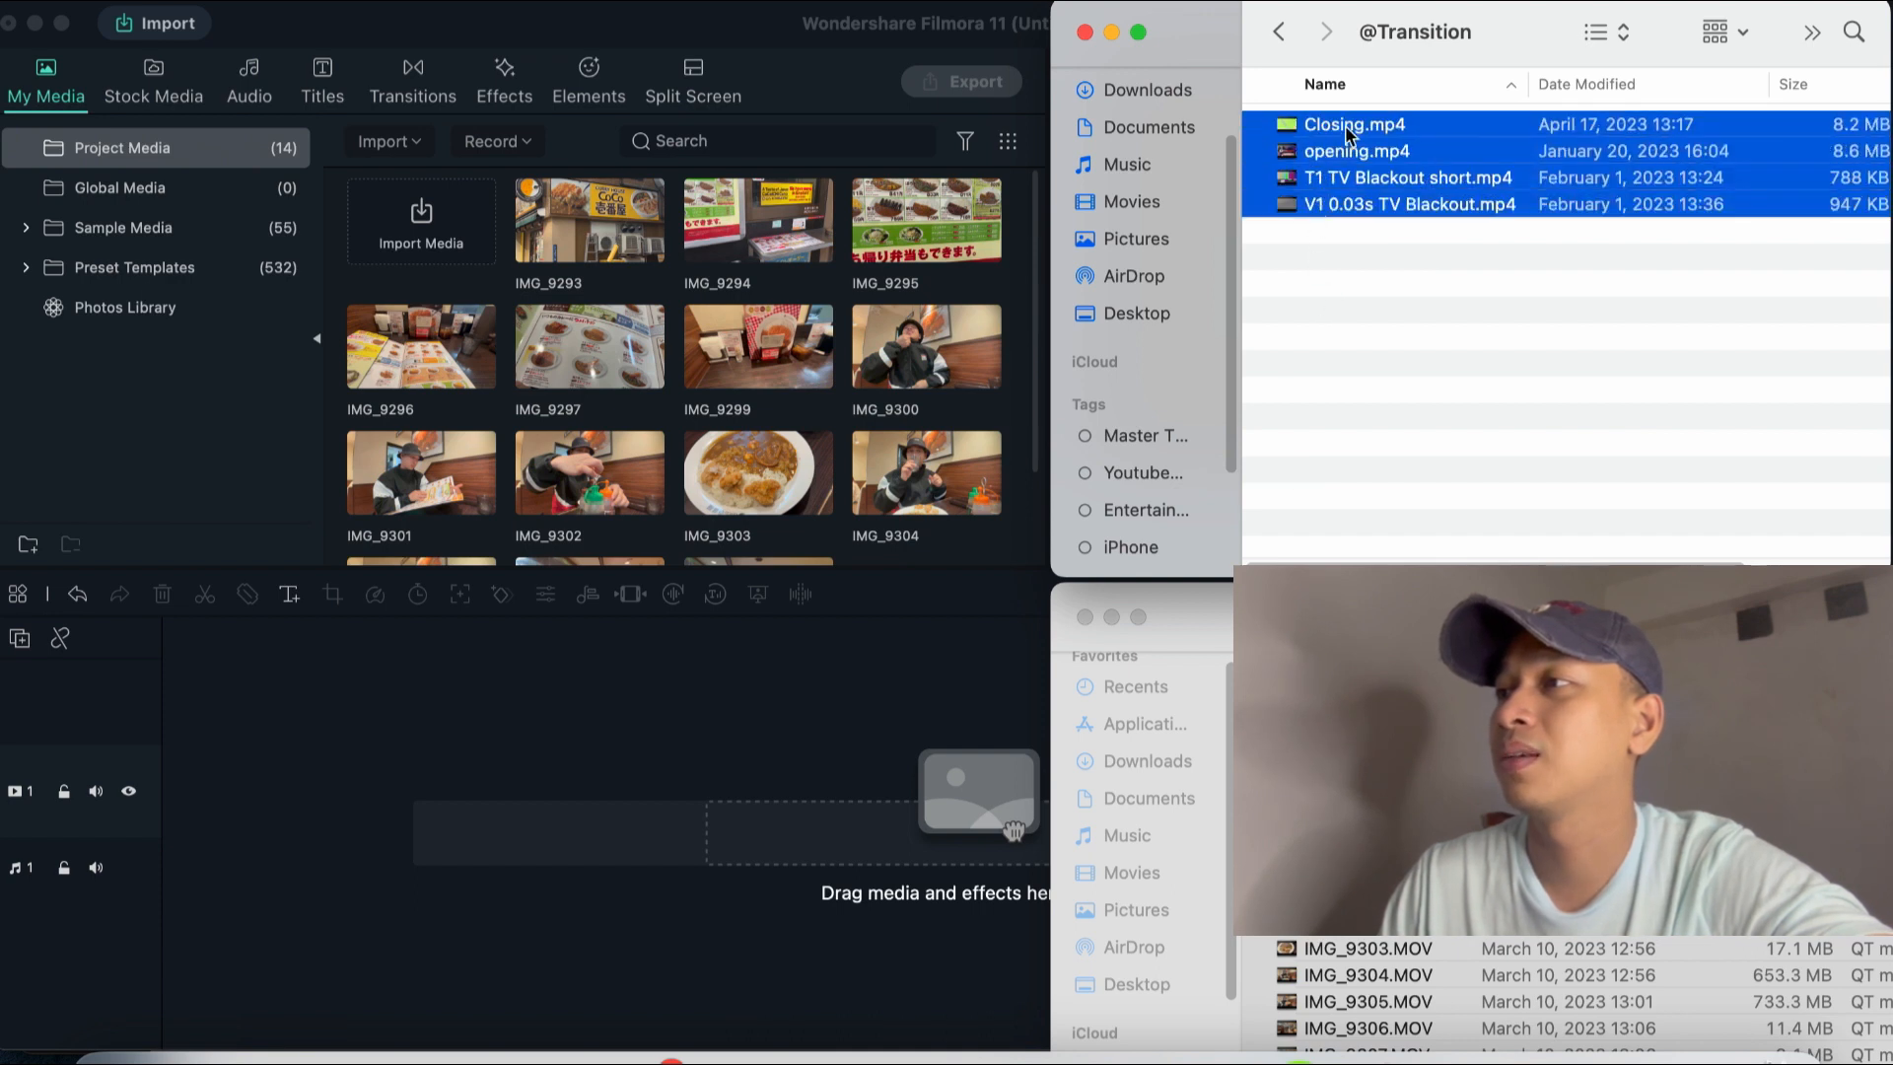
left_click(1327, 240)
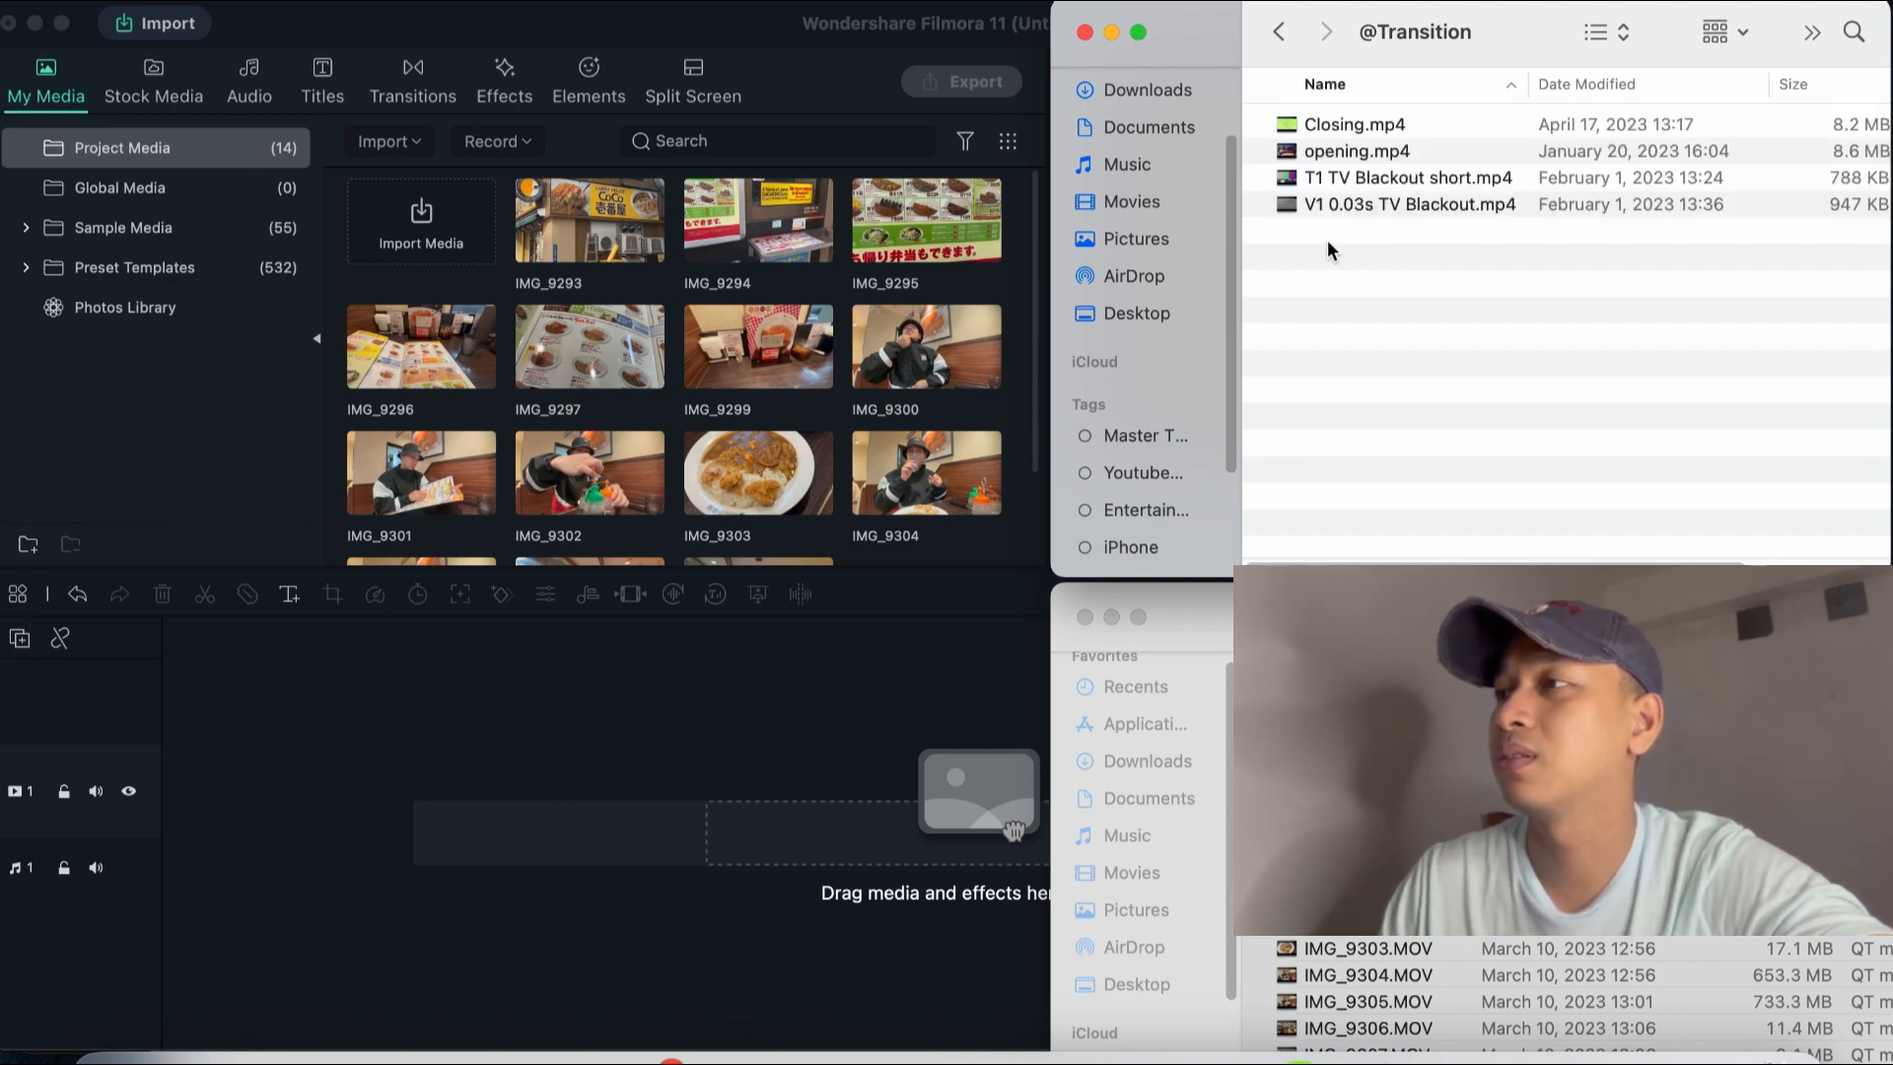
left_click(1351, 180)
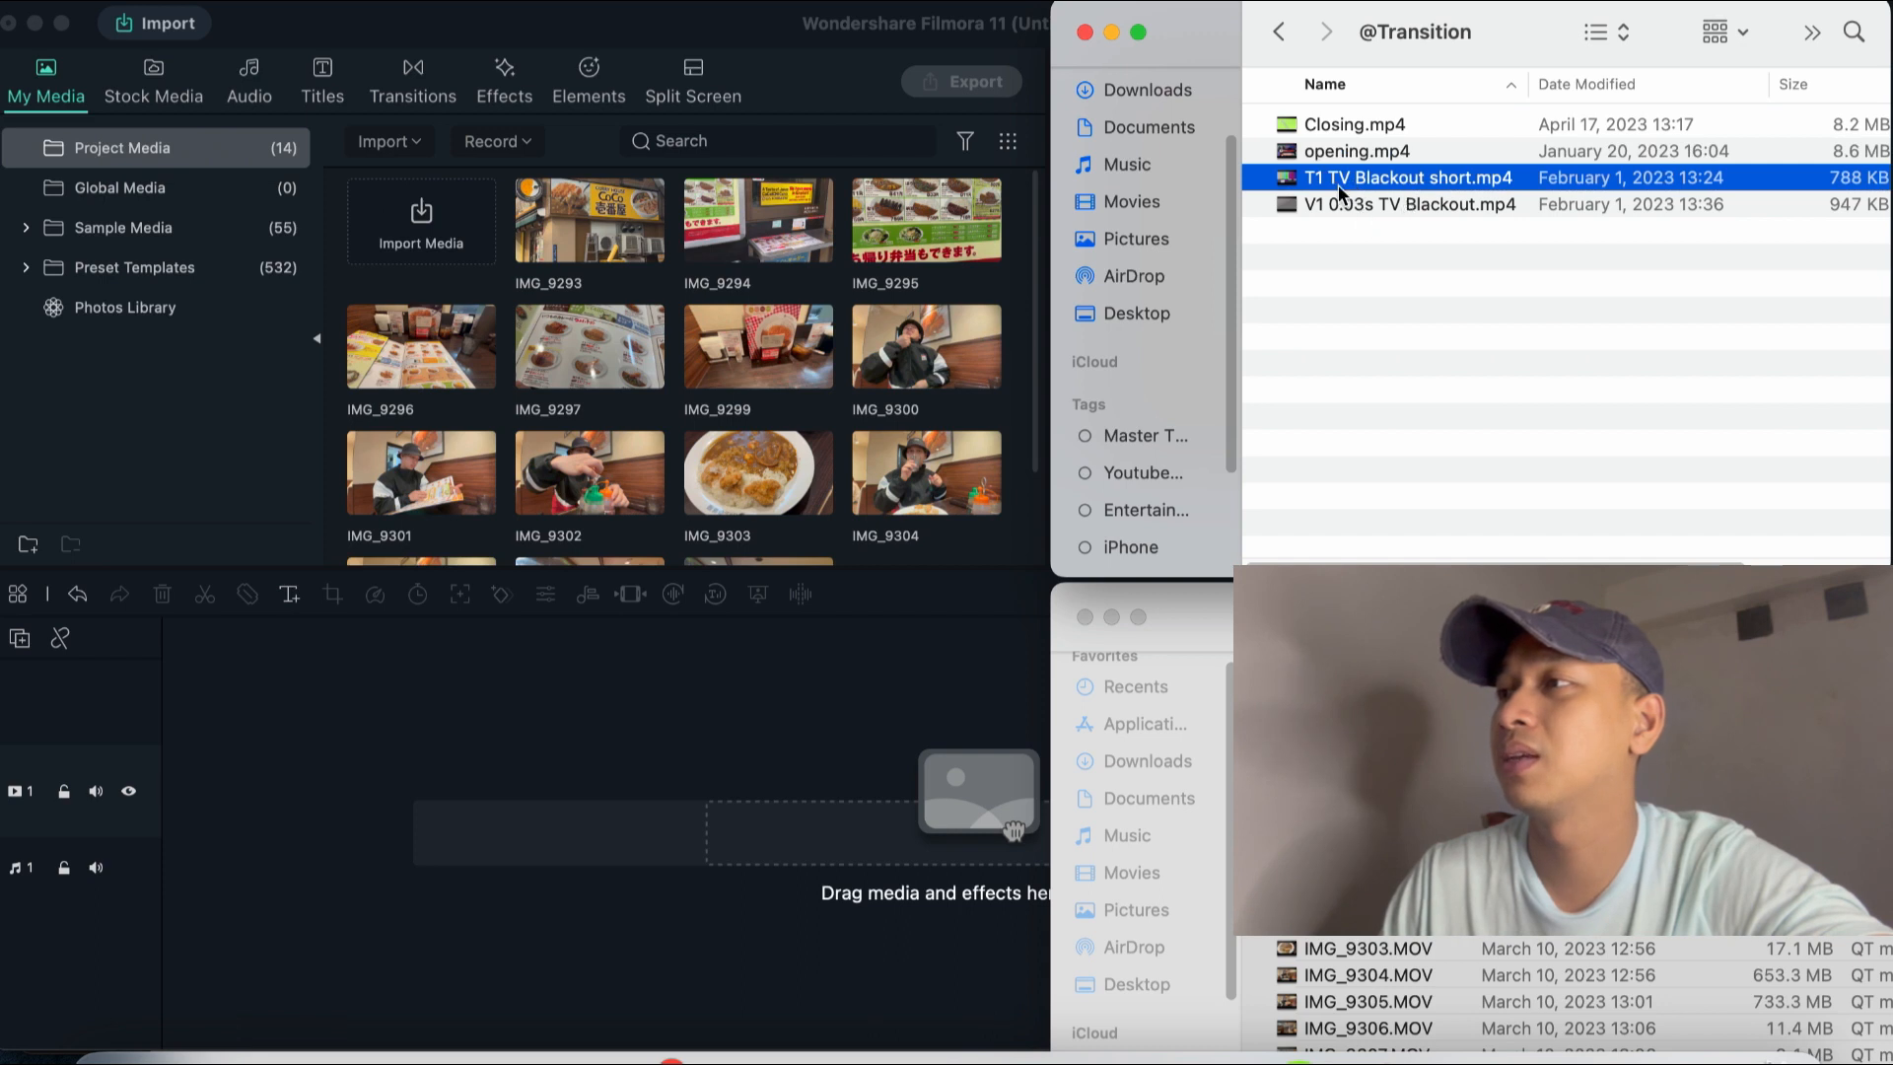
left_click(1384, 209)
left_click(1370, 330)
left_click_drag(1380, 367, 702, 295)
left_click(1416, 324)
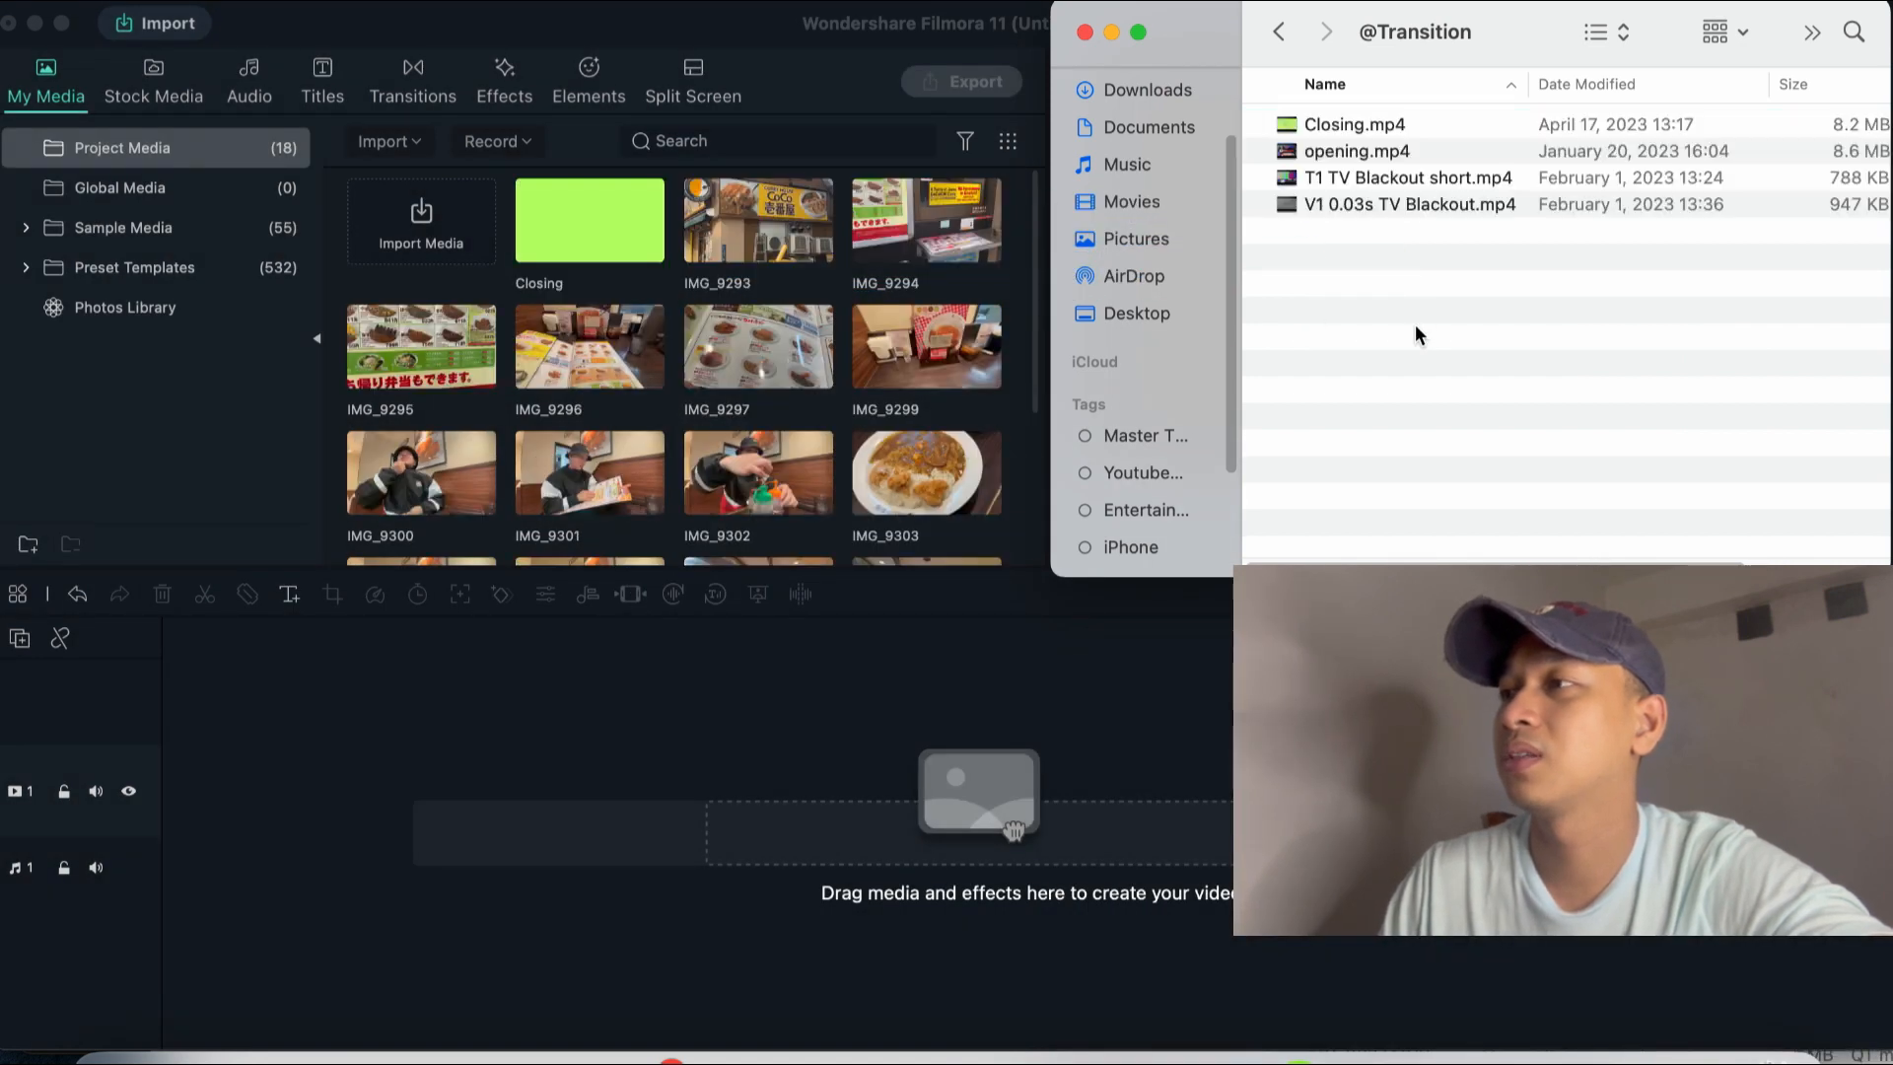
left_click(1278, 32)
left_click(1382, 177)
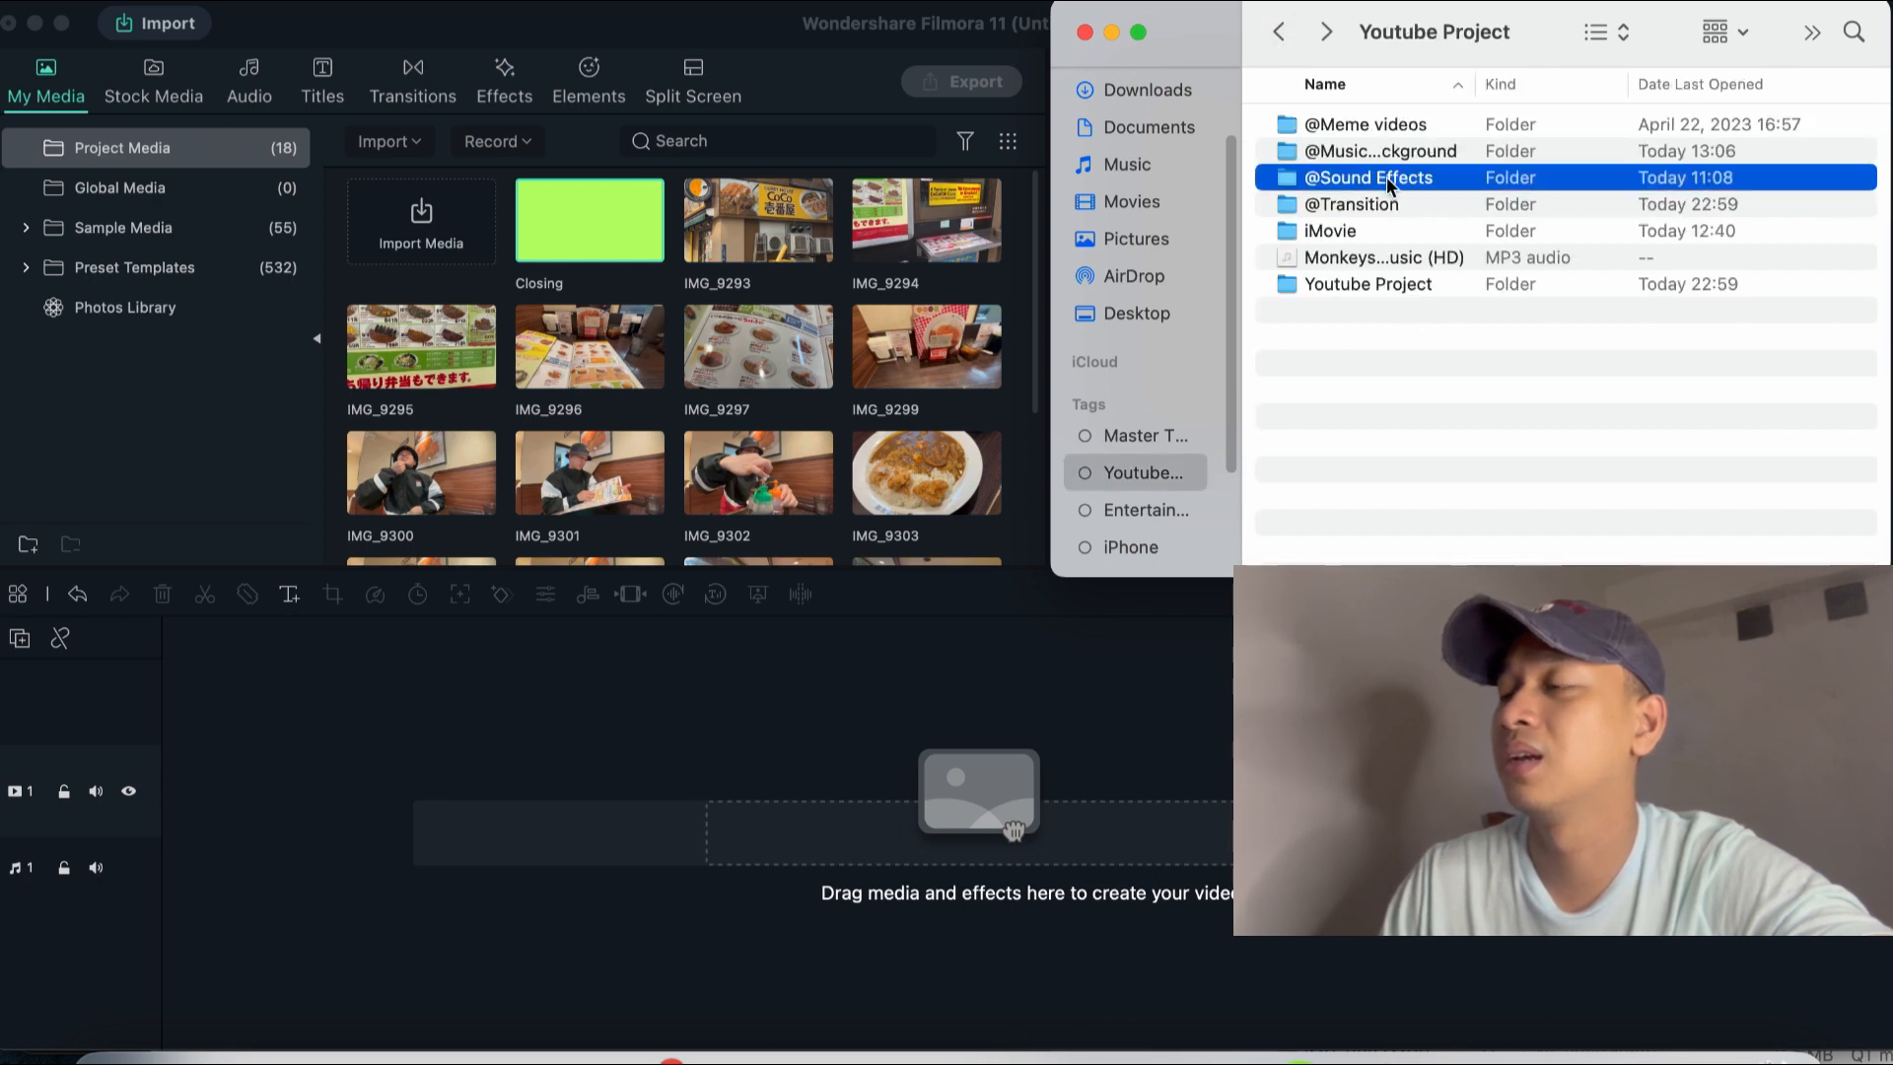
double_click(1384, 176)
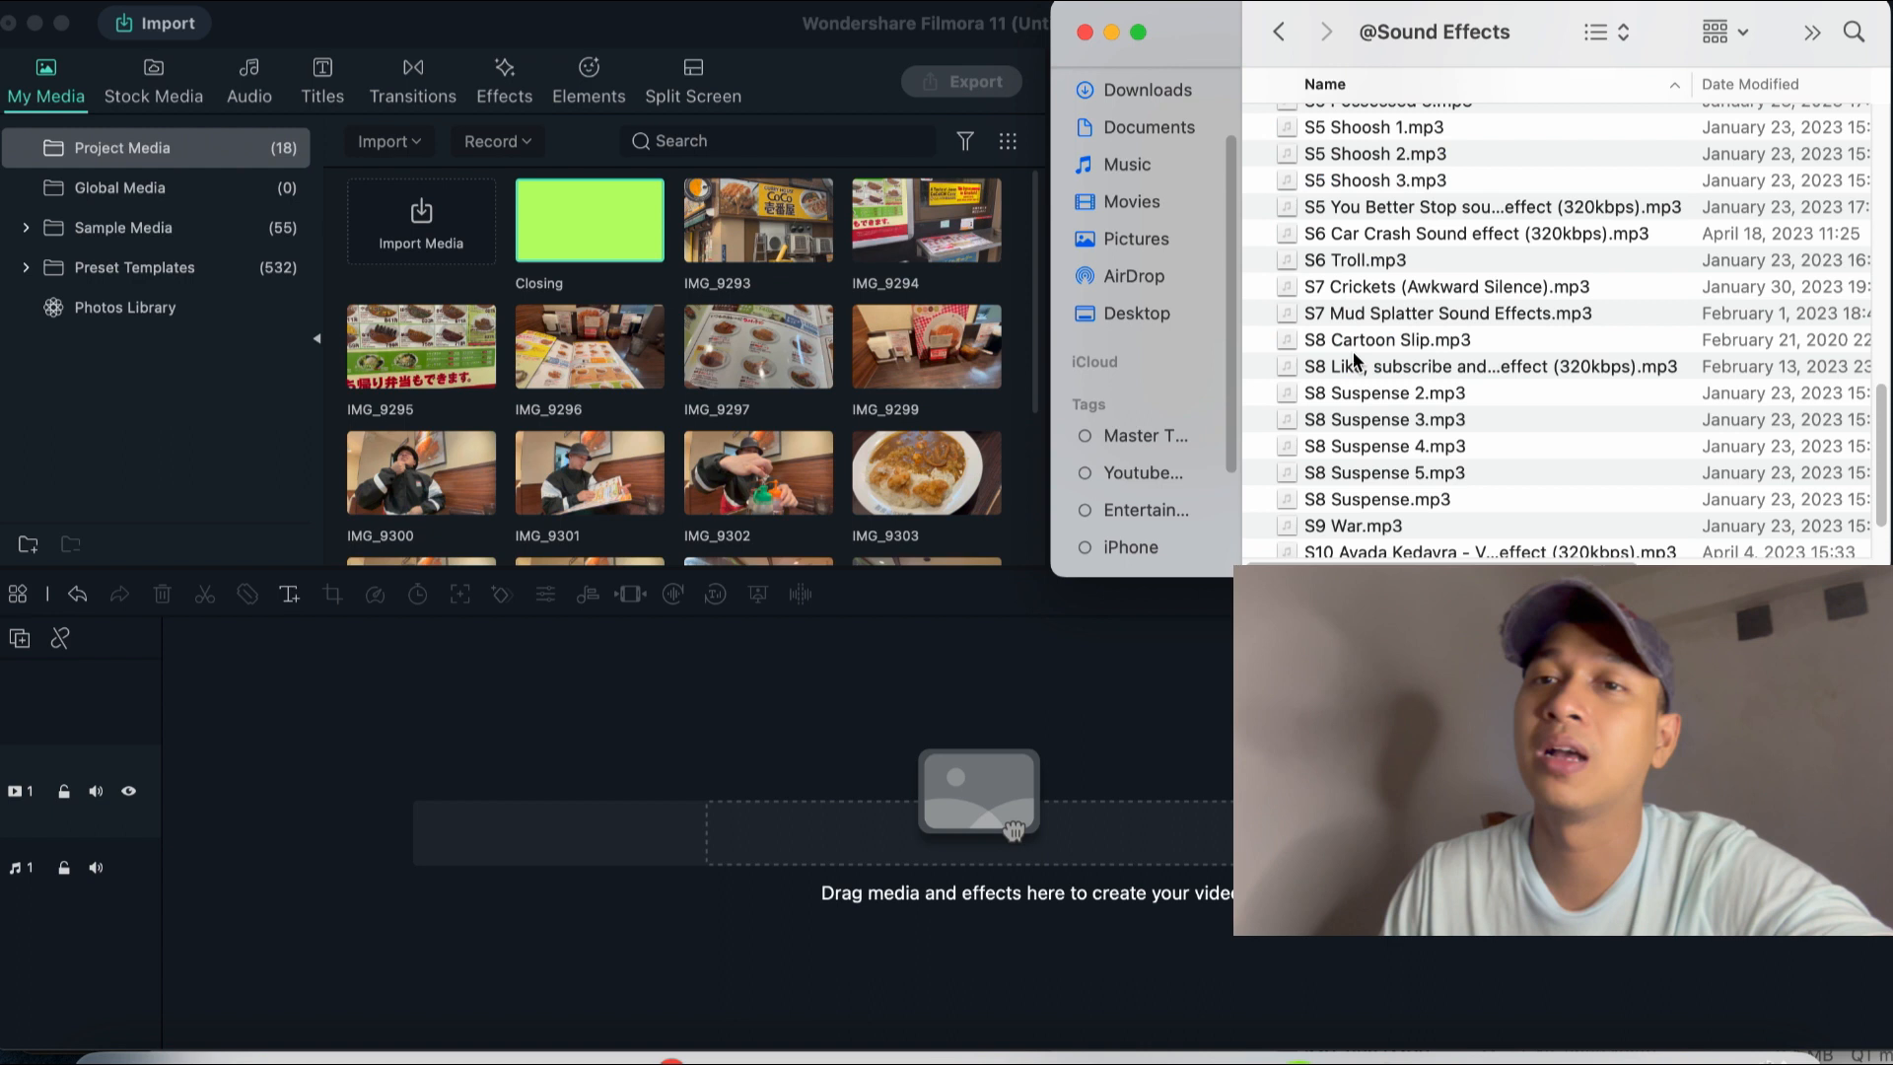
scroll(1353, 344, "up", 5)
scroll(1353, 343, "up", 3)
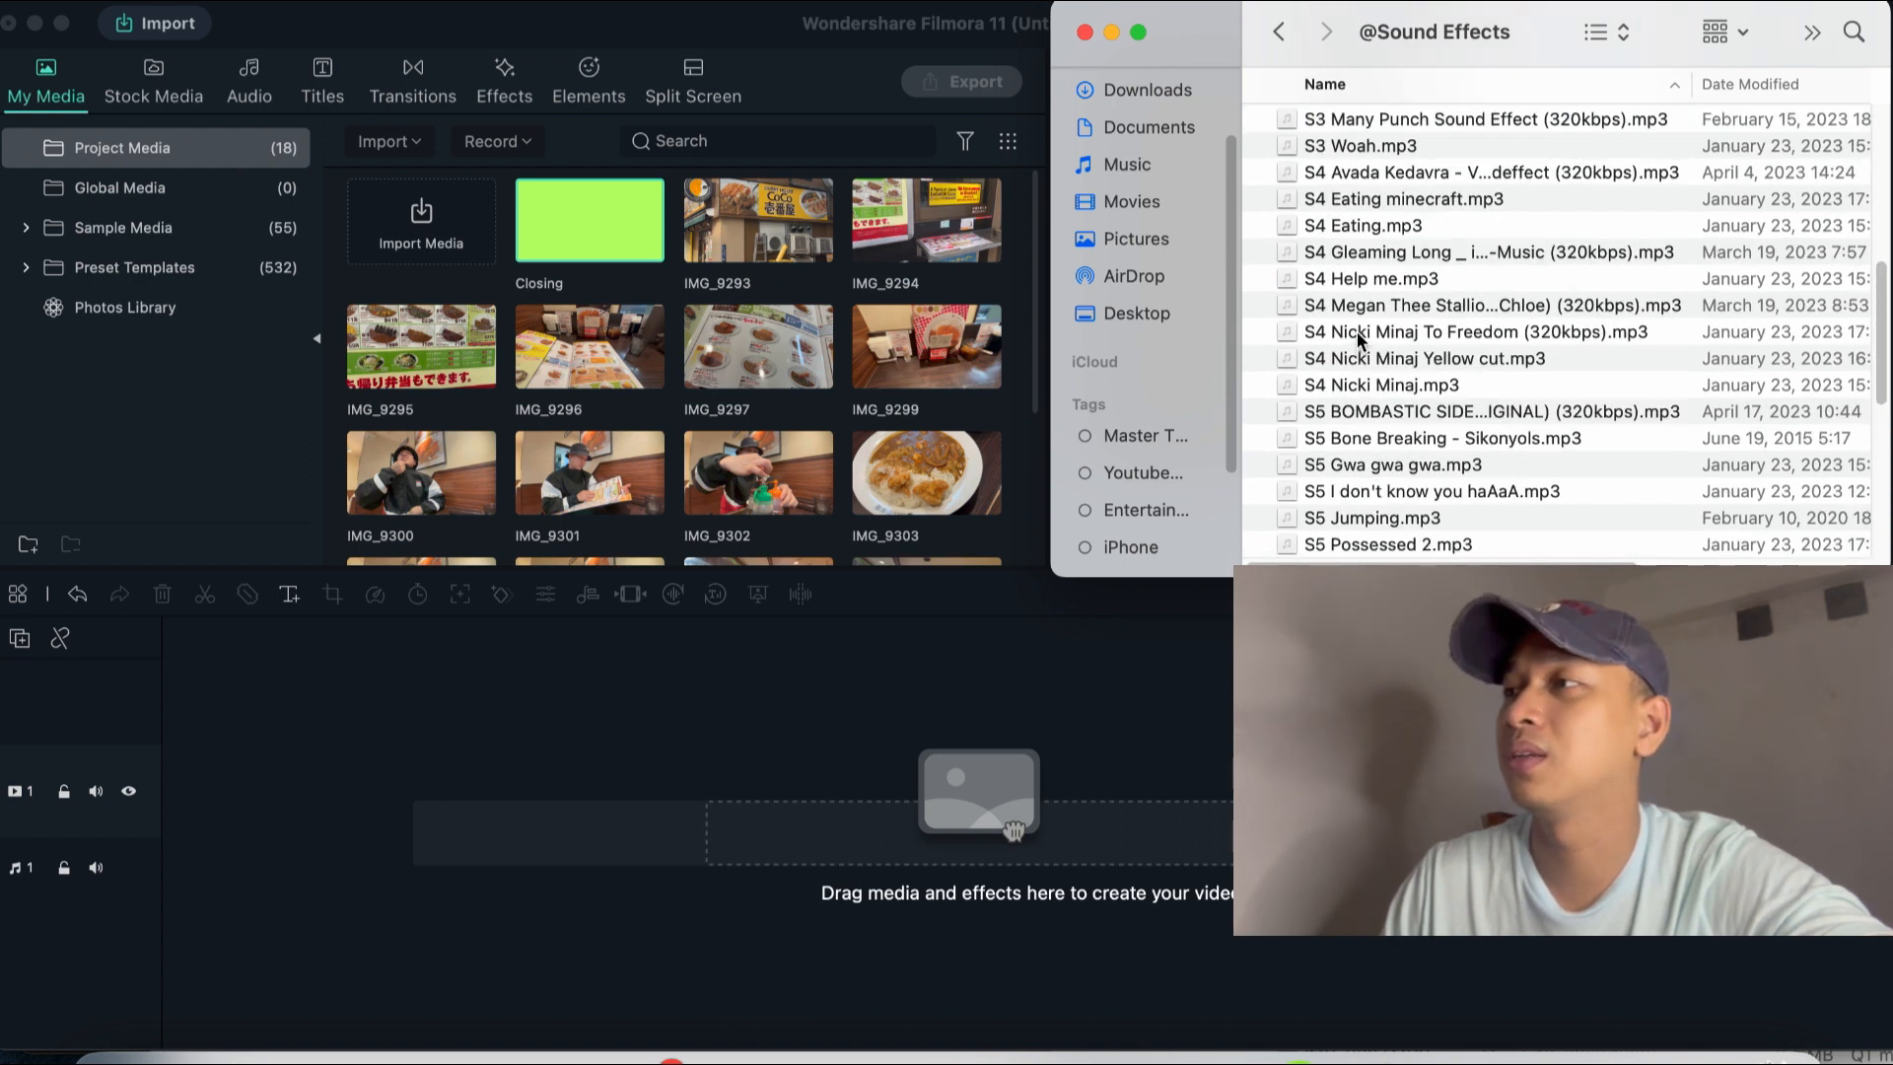
scroll(1428, 370, "up", 10)
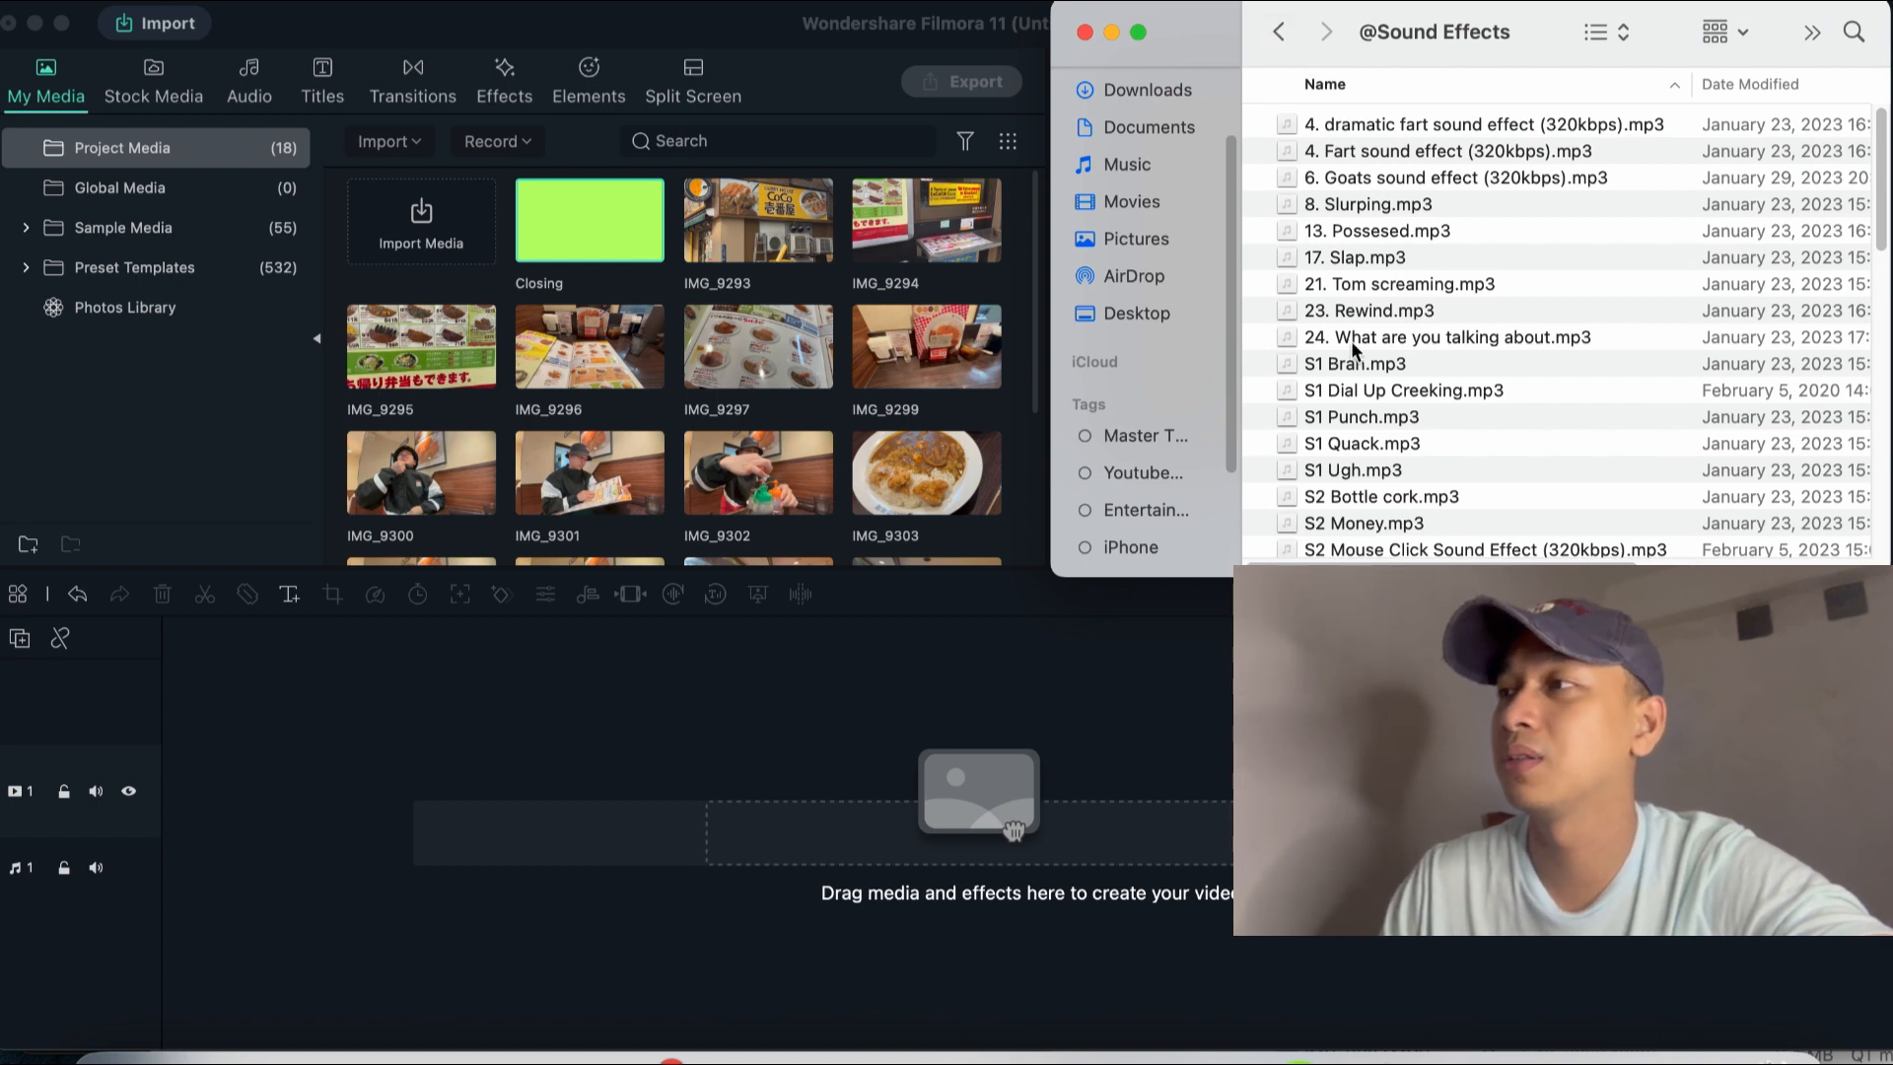
left_click(1265, 32)
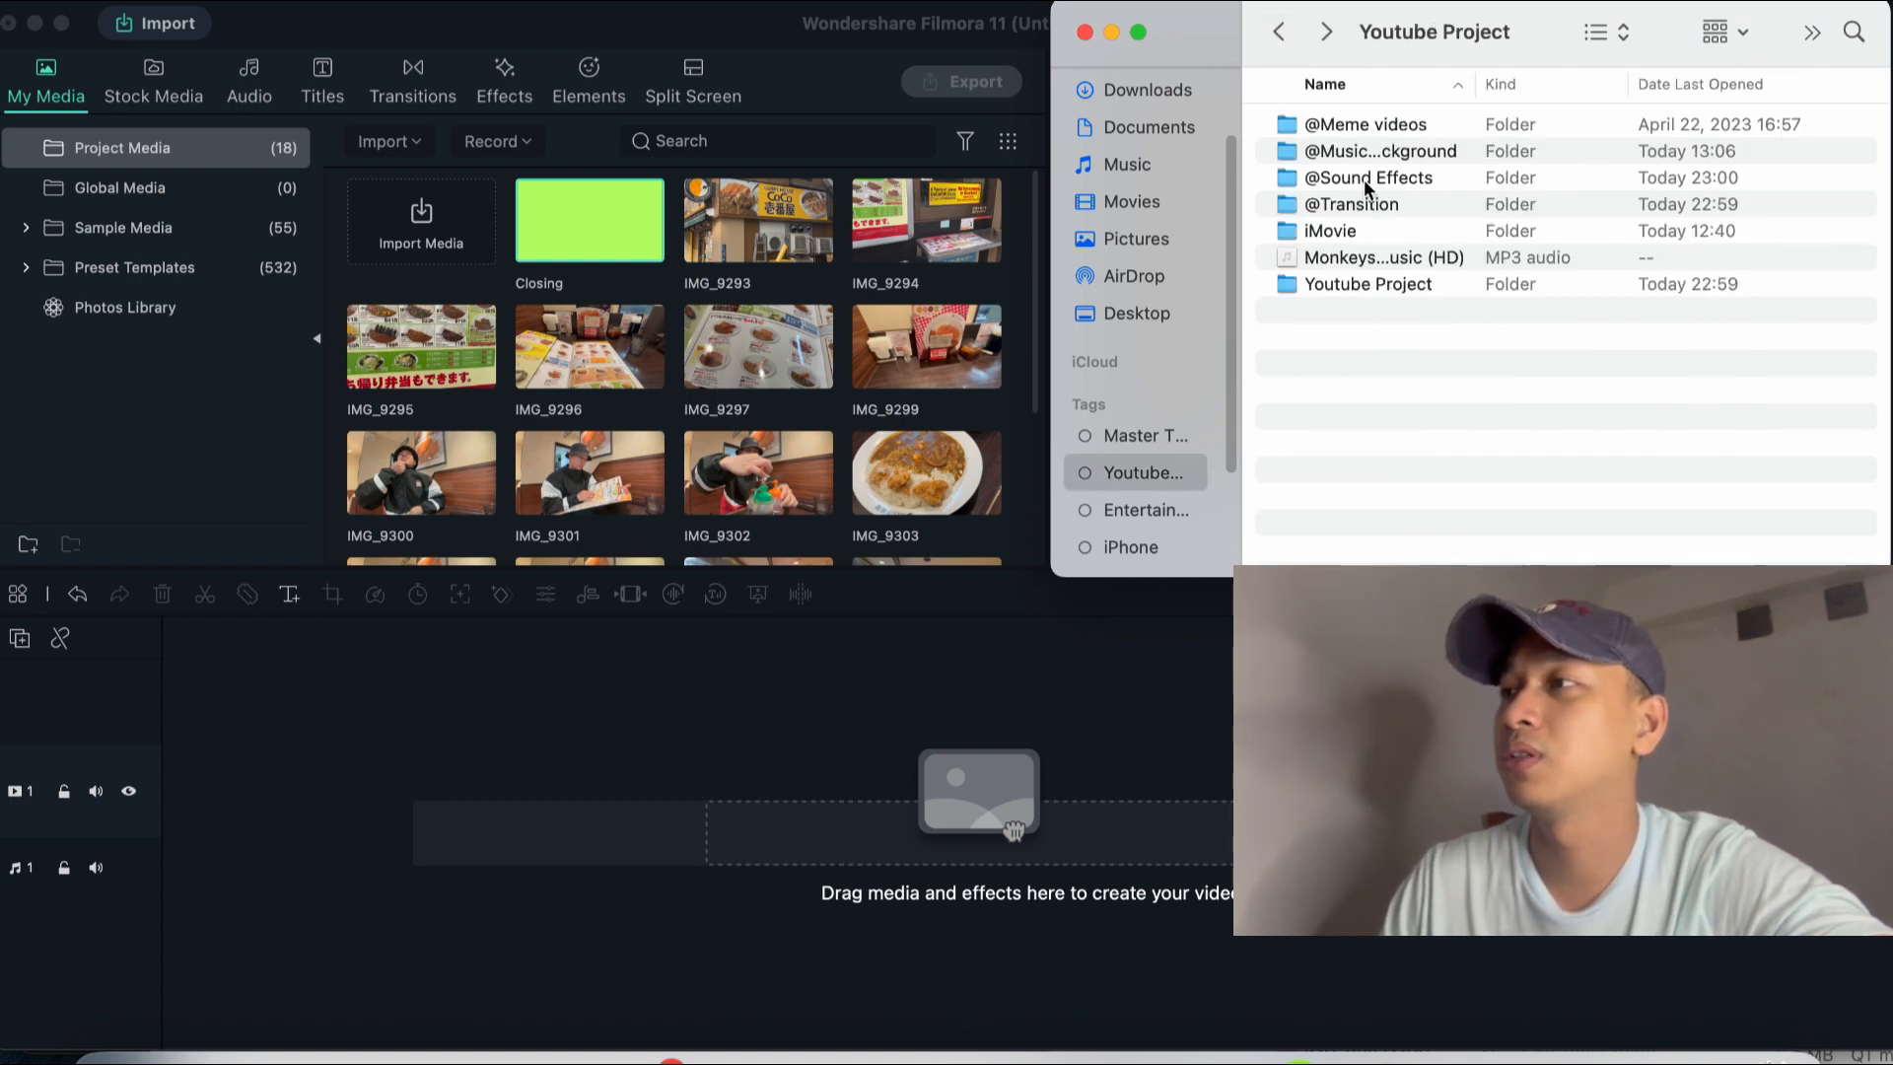
left_click(1387, 150)
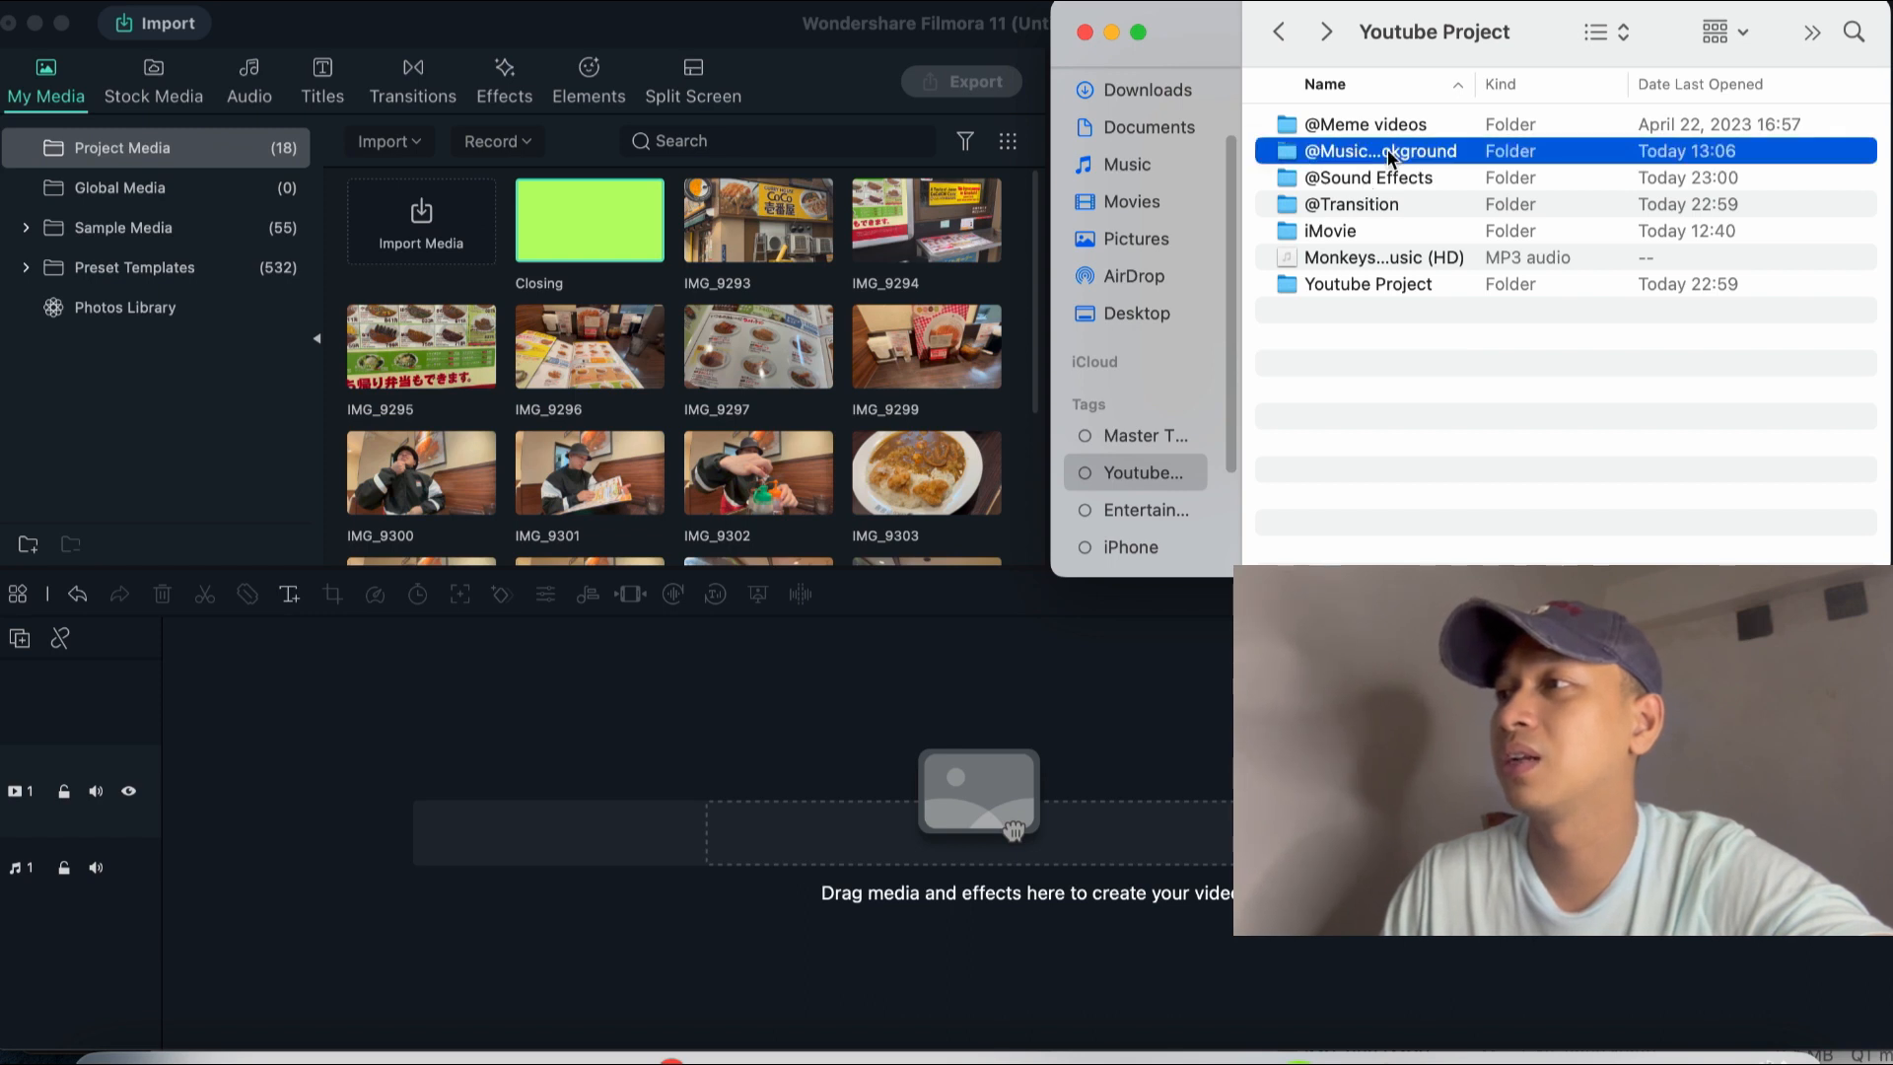
double_click(1387, 150)
scroll(1367, 152, "down", 1)
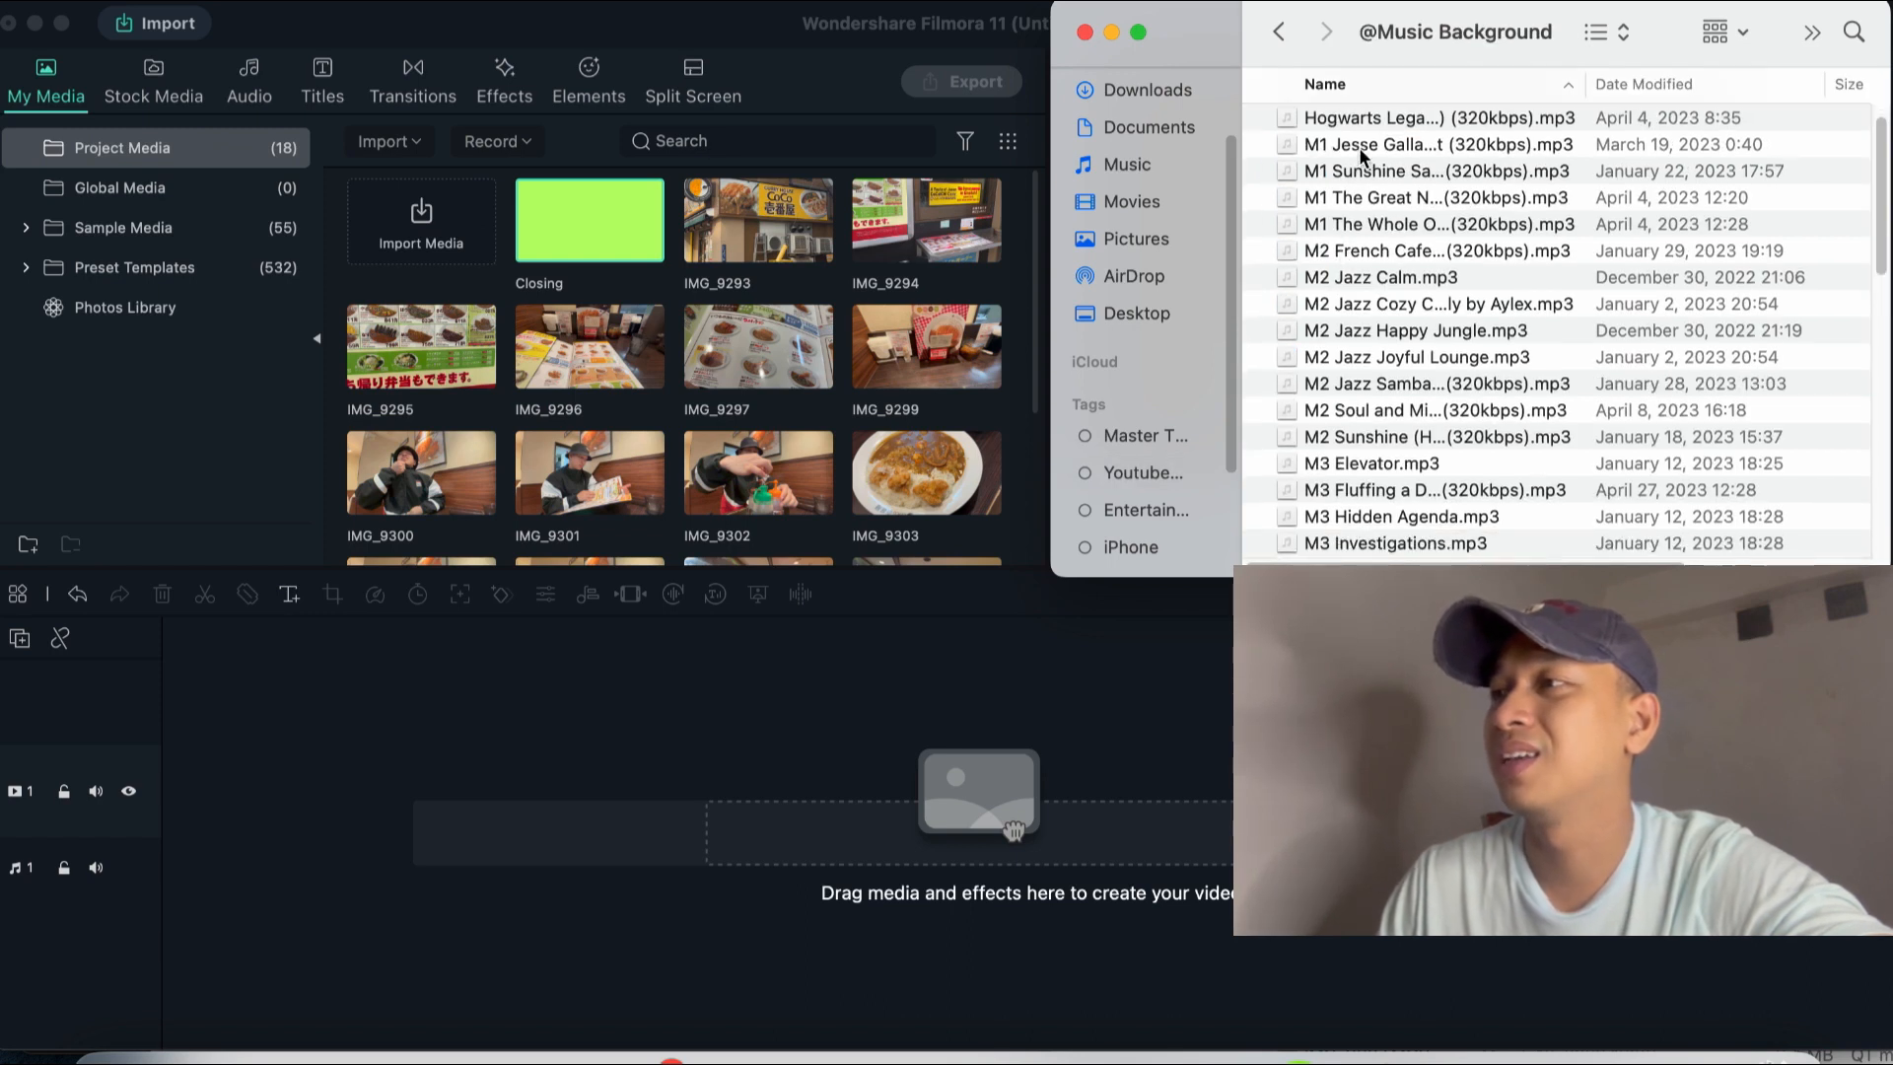
scroll(1370, 459, "down", 10)
scroll(1340, 483, "up", 10)
left_click(1349, 179)
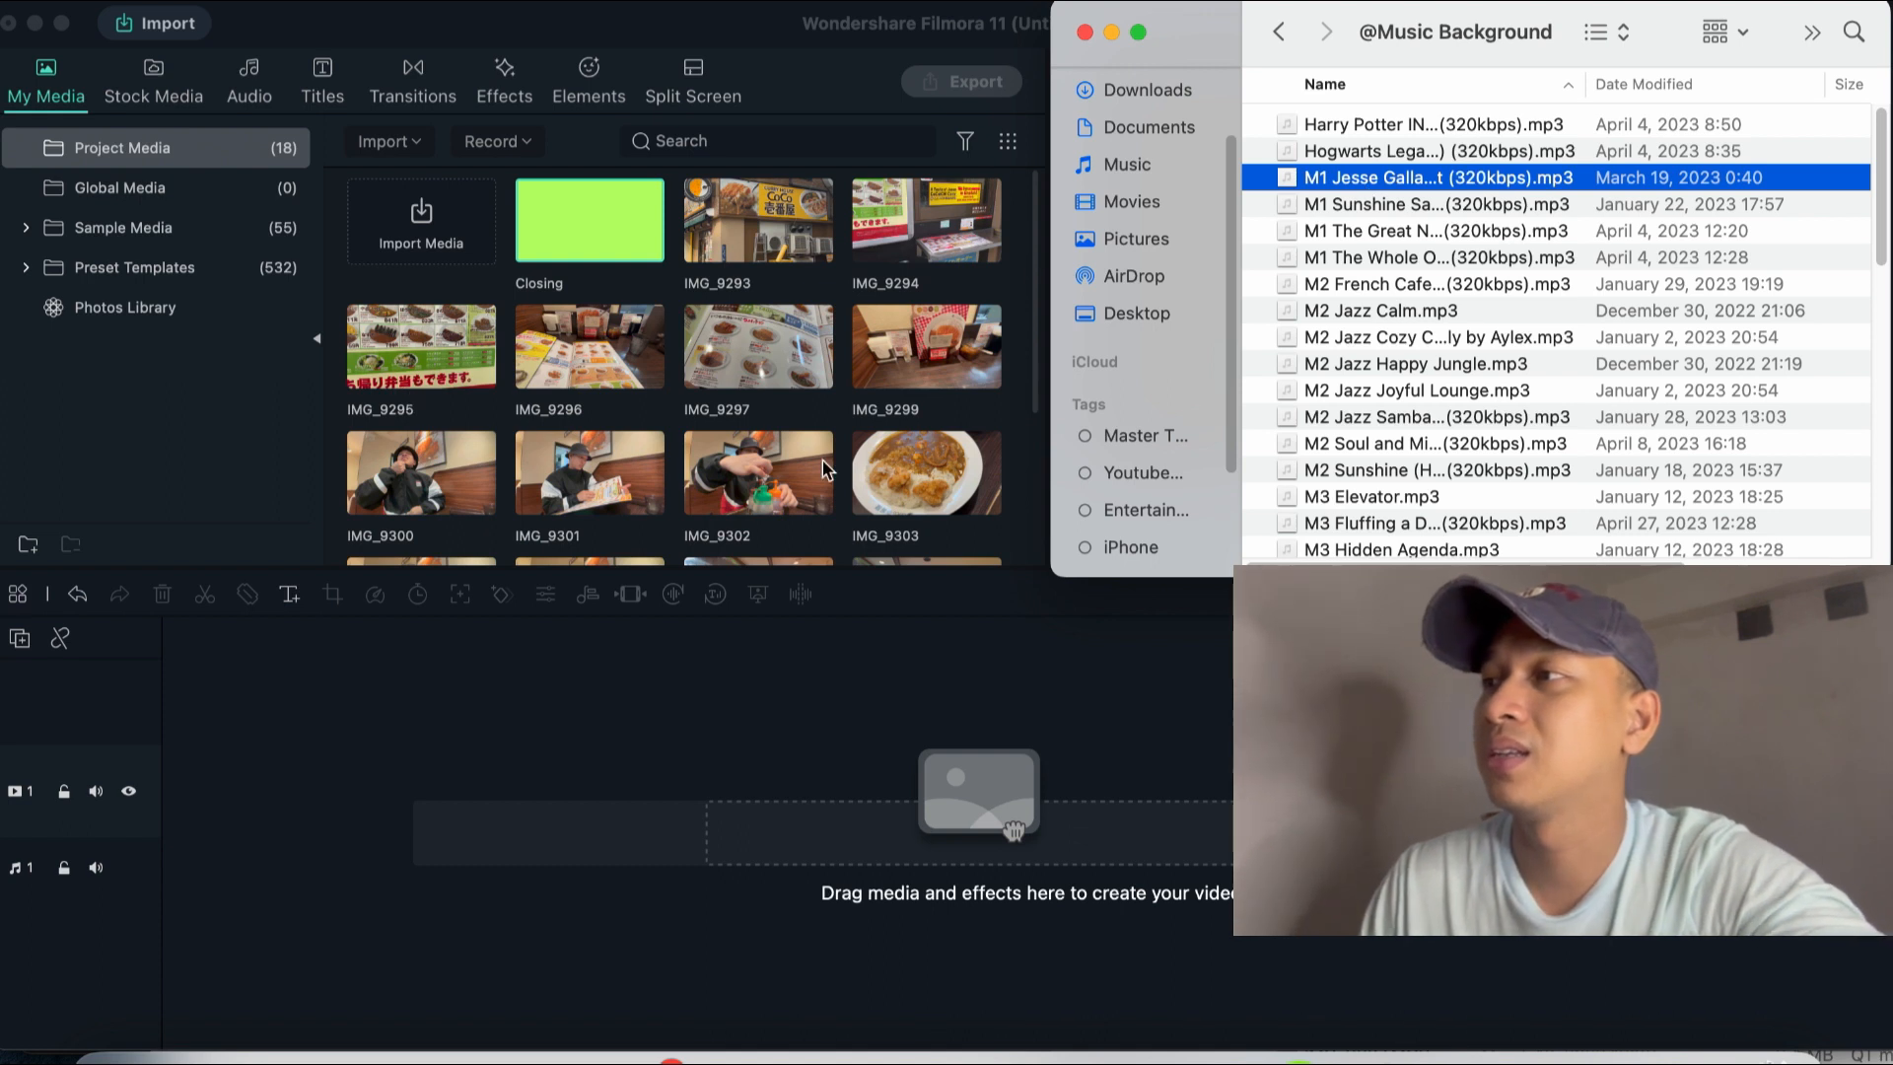
left_click(1364, 259, "shift")
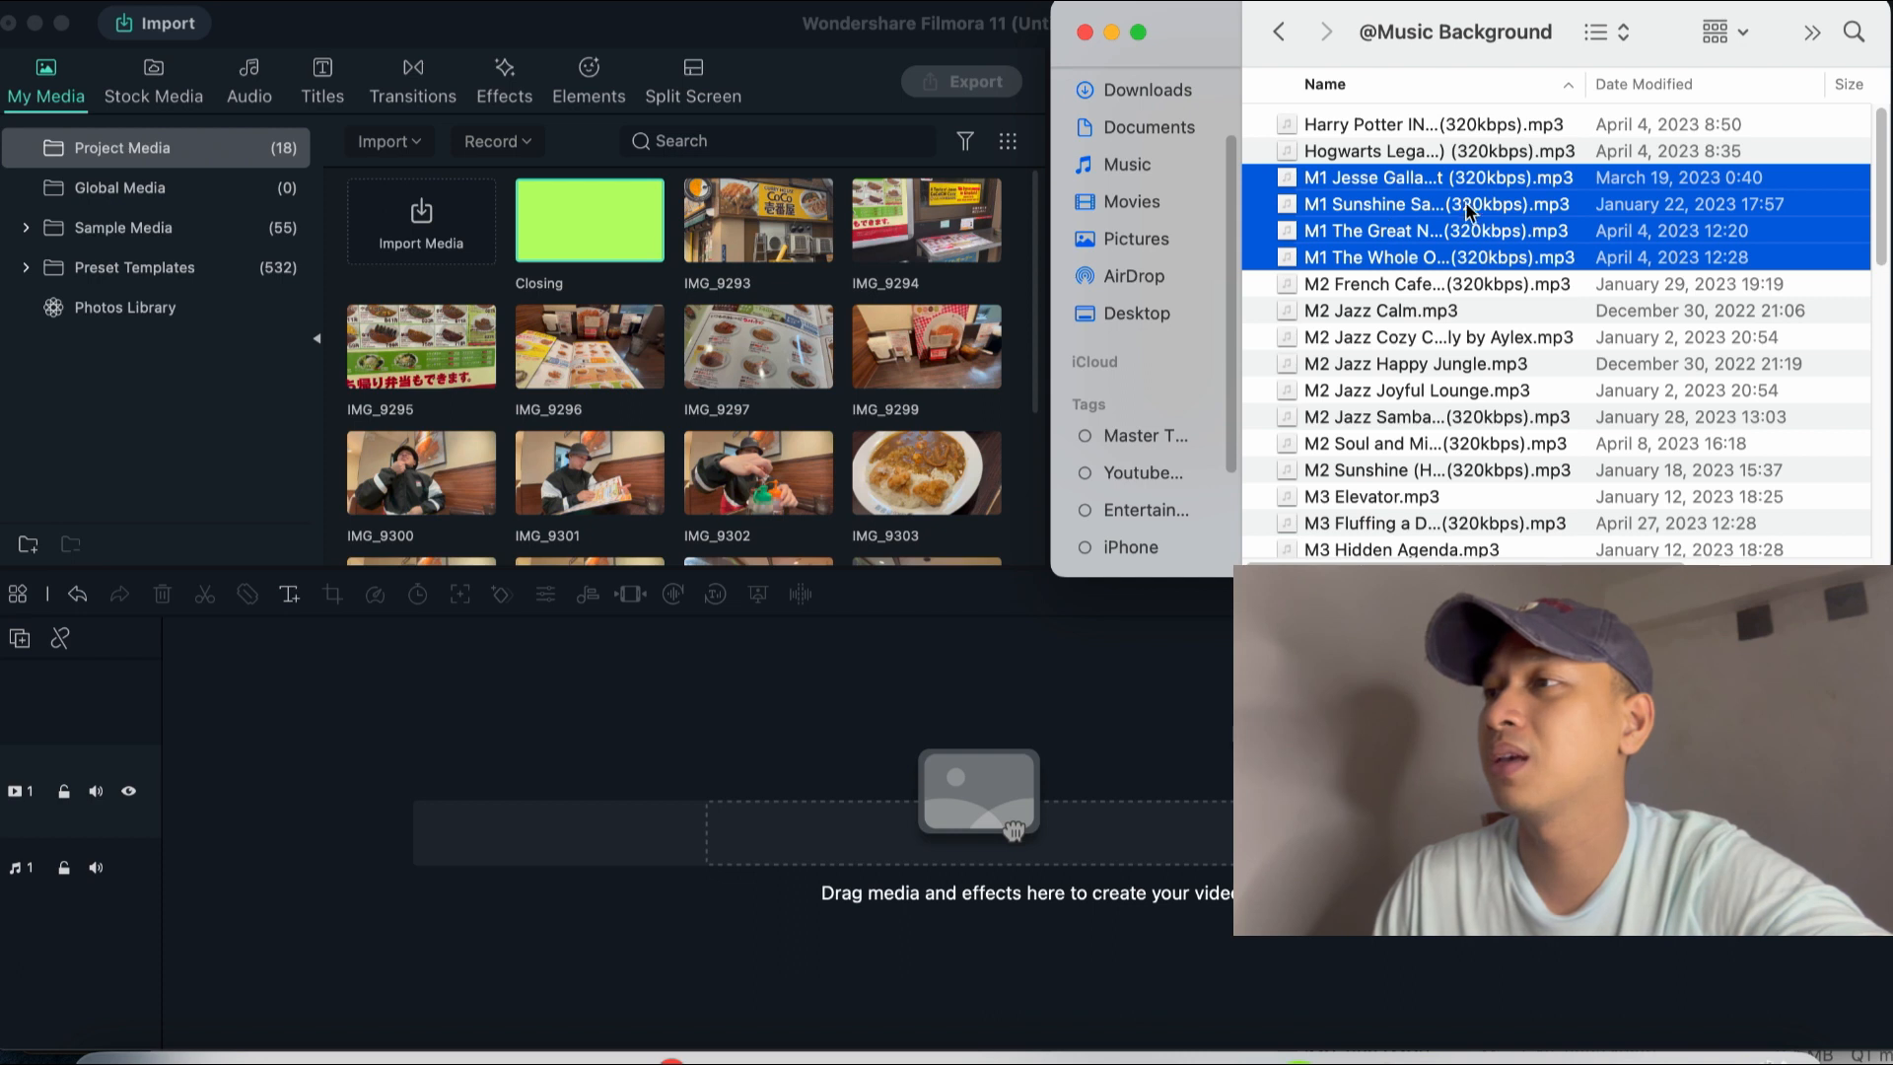
left_click_drag(1576, 212, 700, 304)
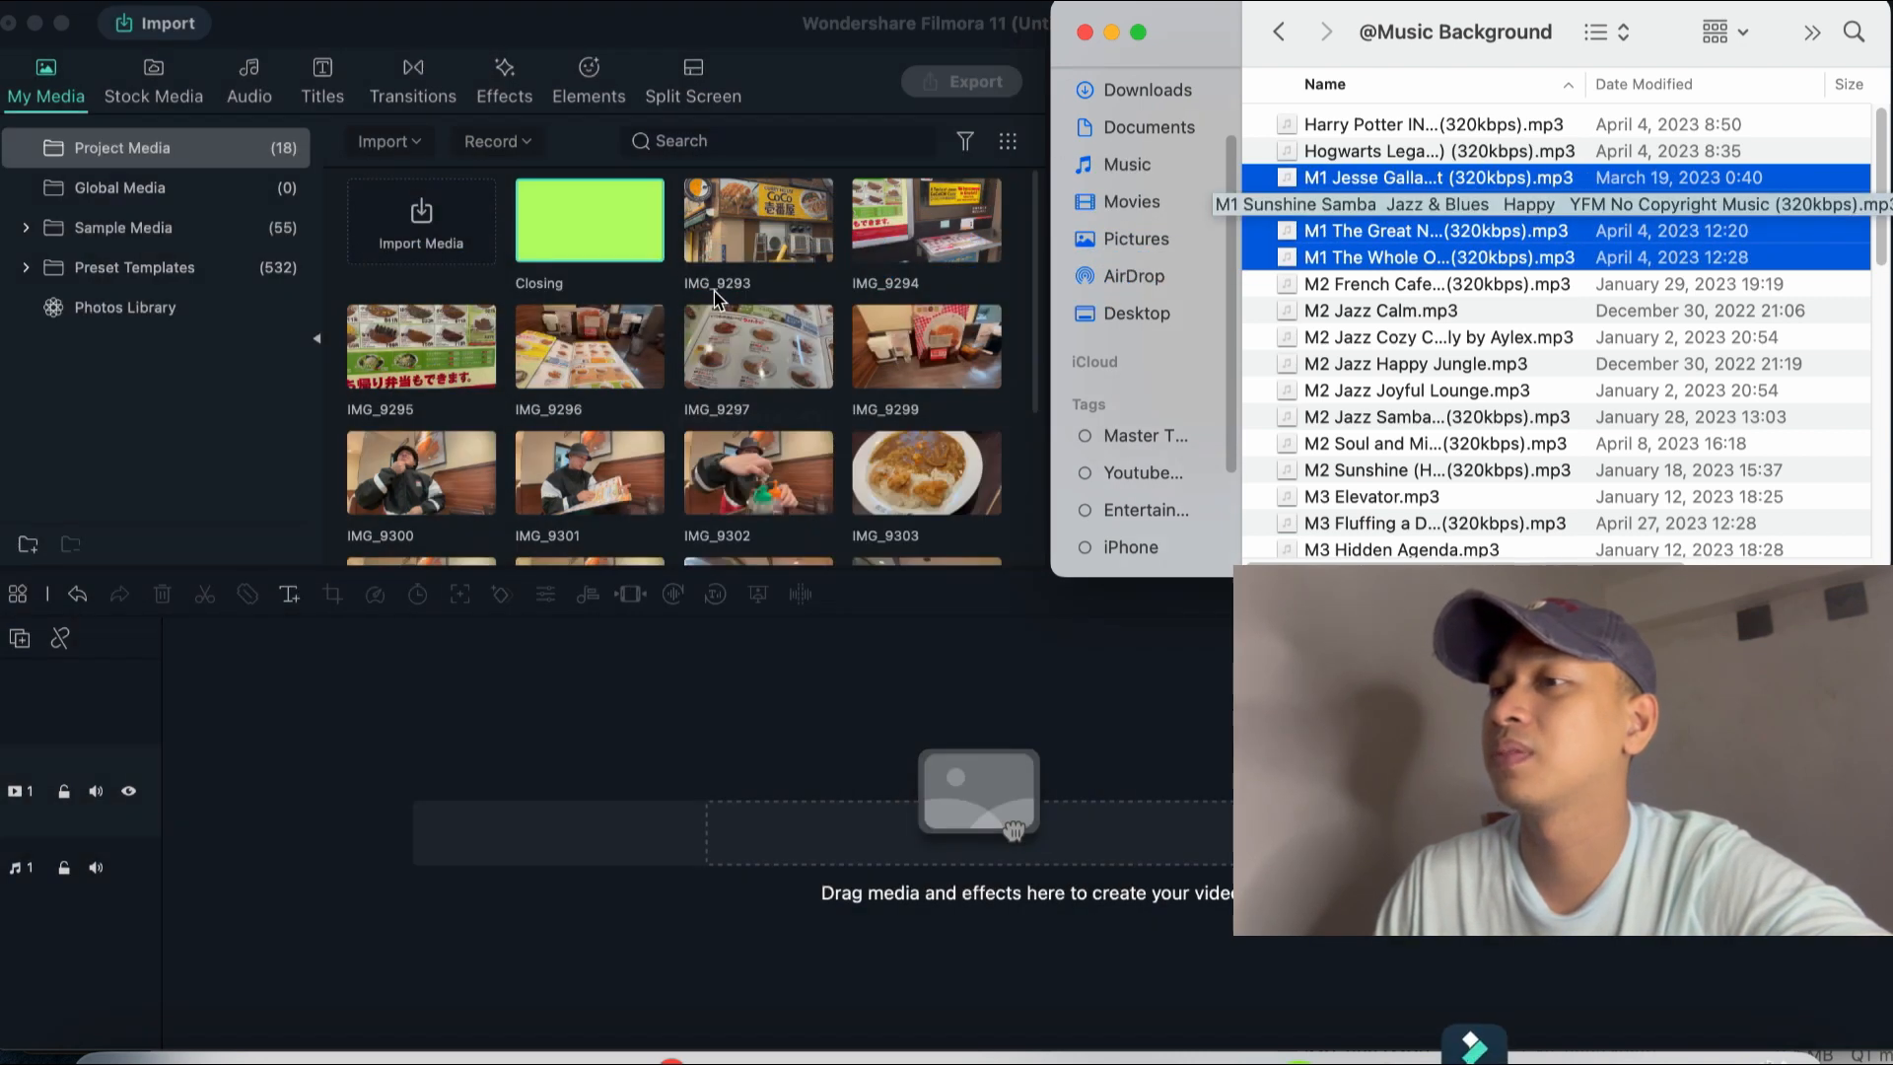
left_click(669, 308)
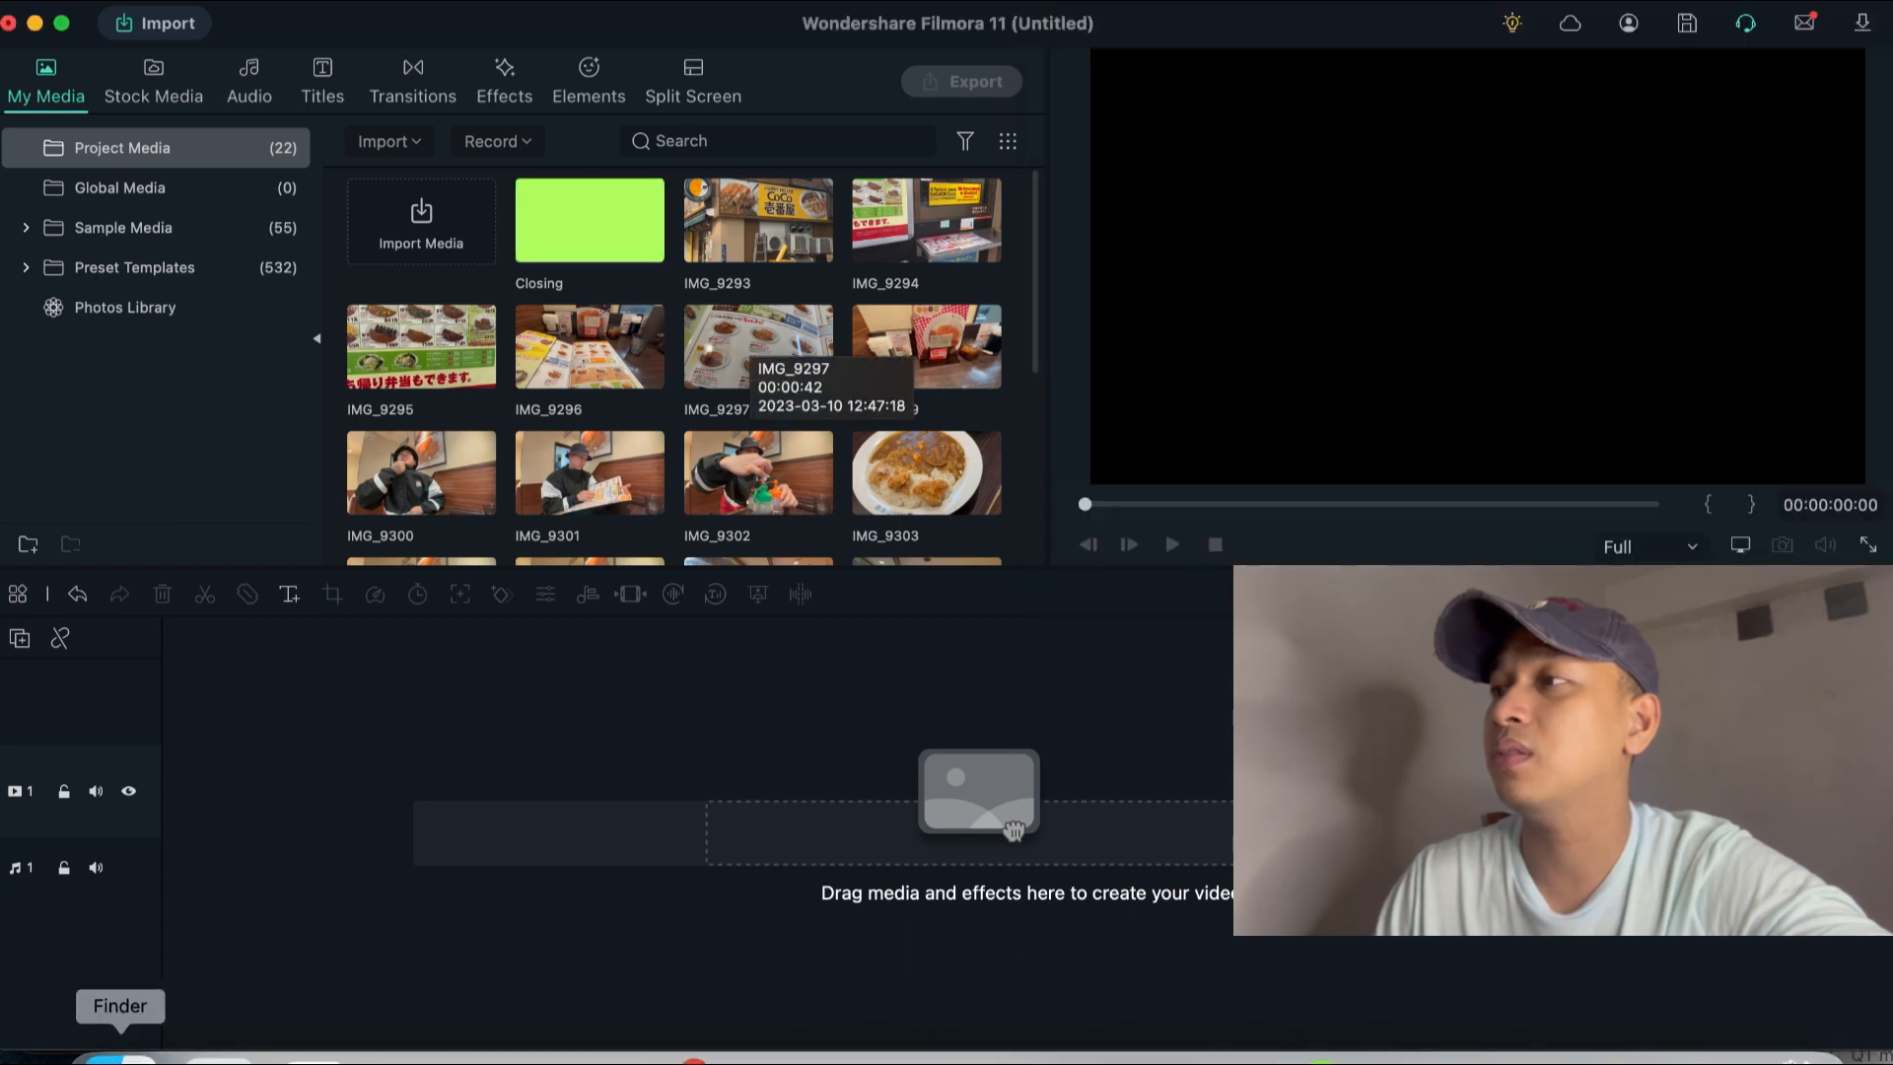
left_click(213, 1057)
left_click(107, 1057)
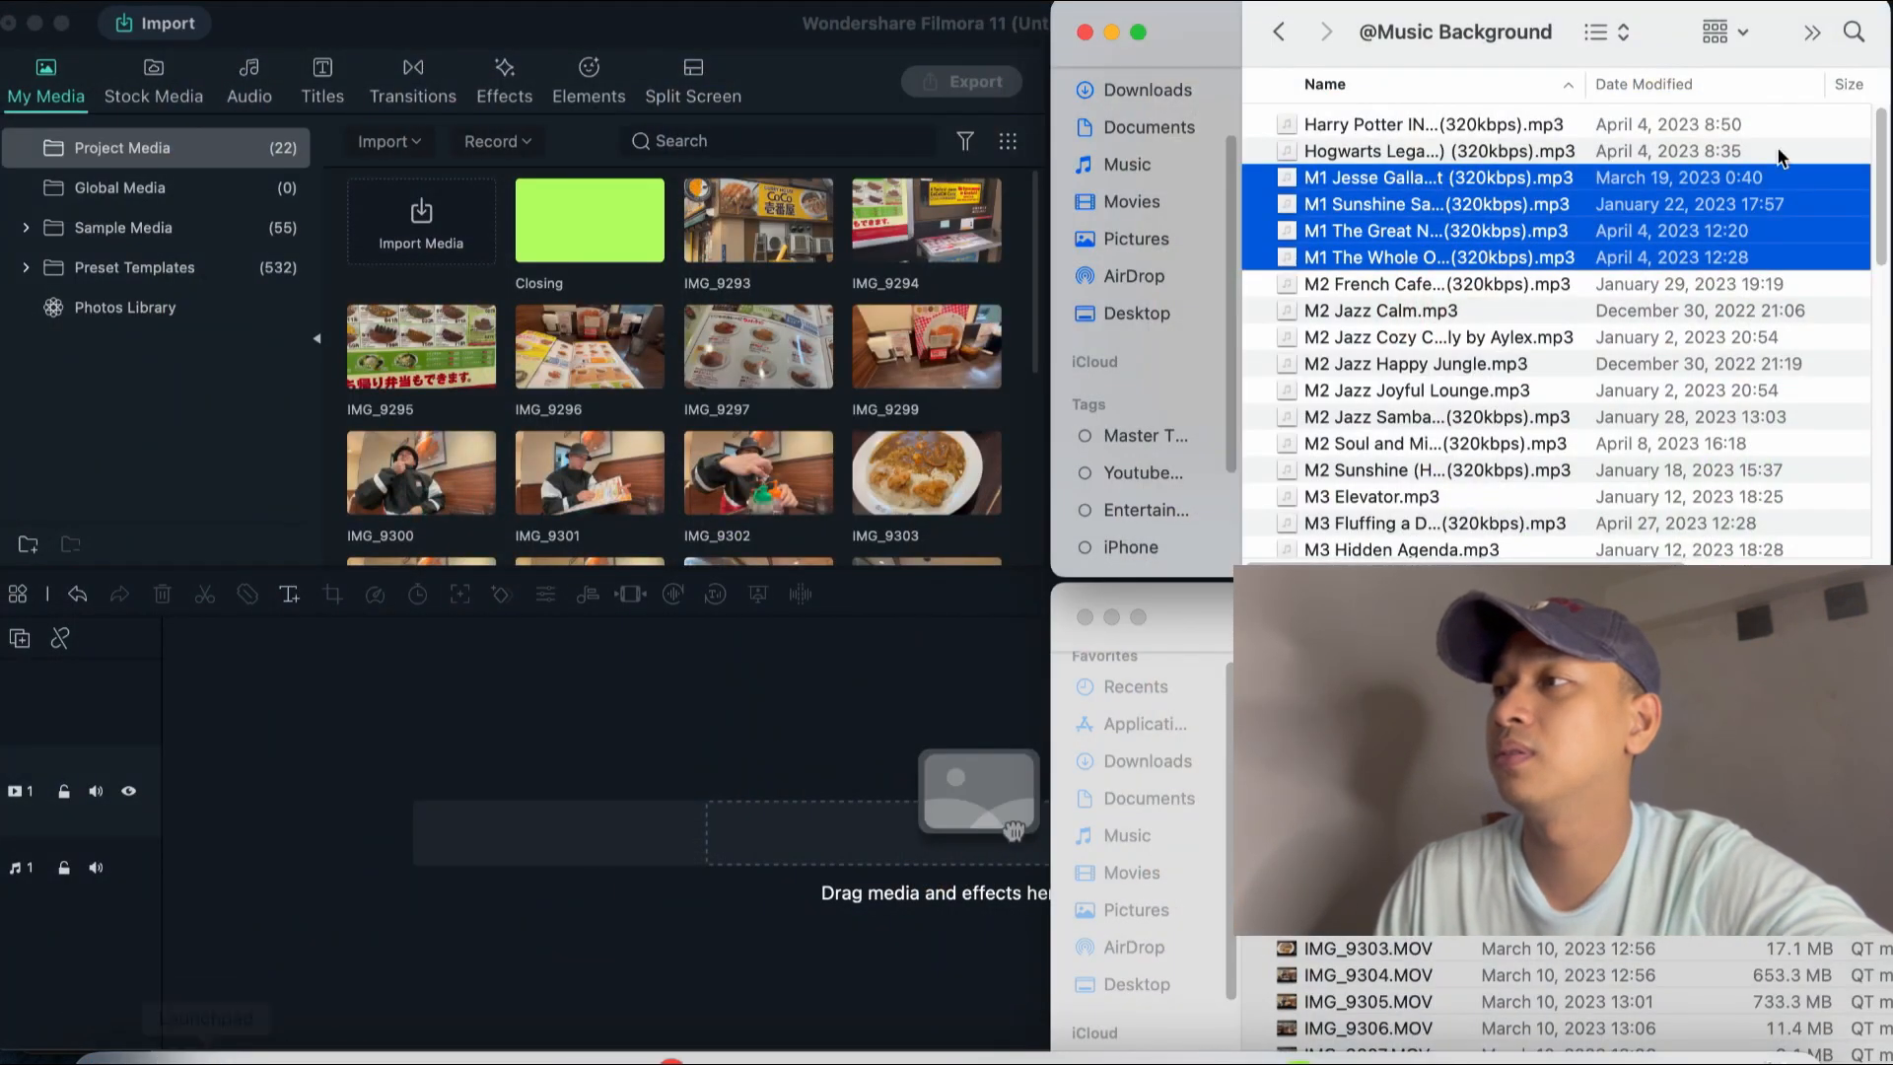
left_click(1274, 33)
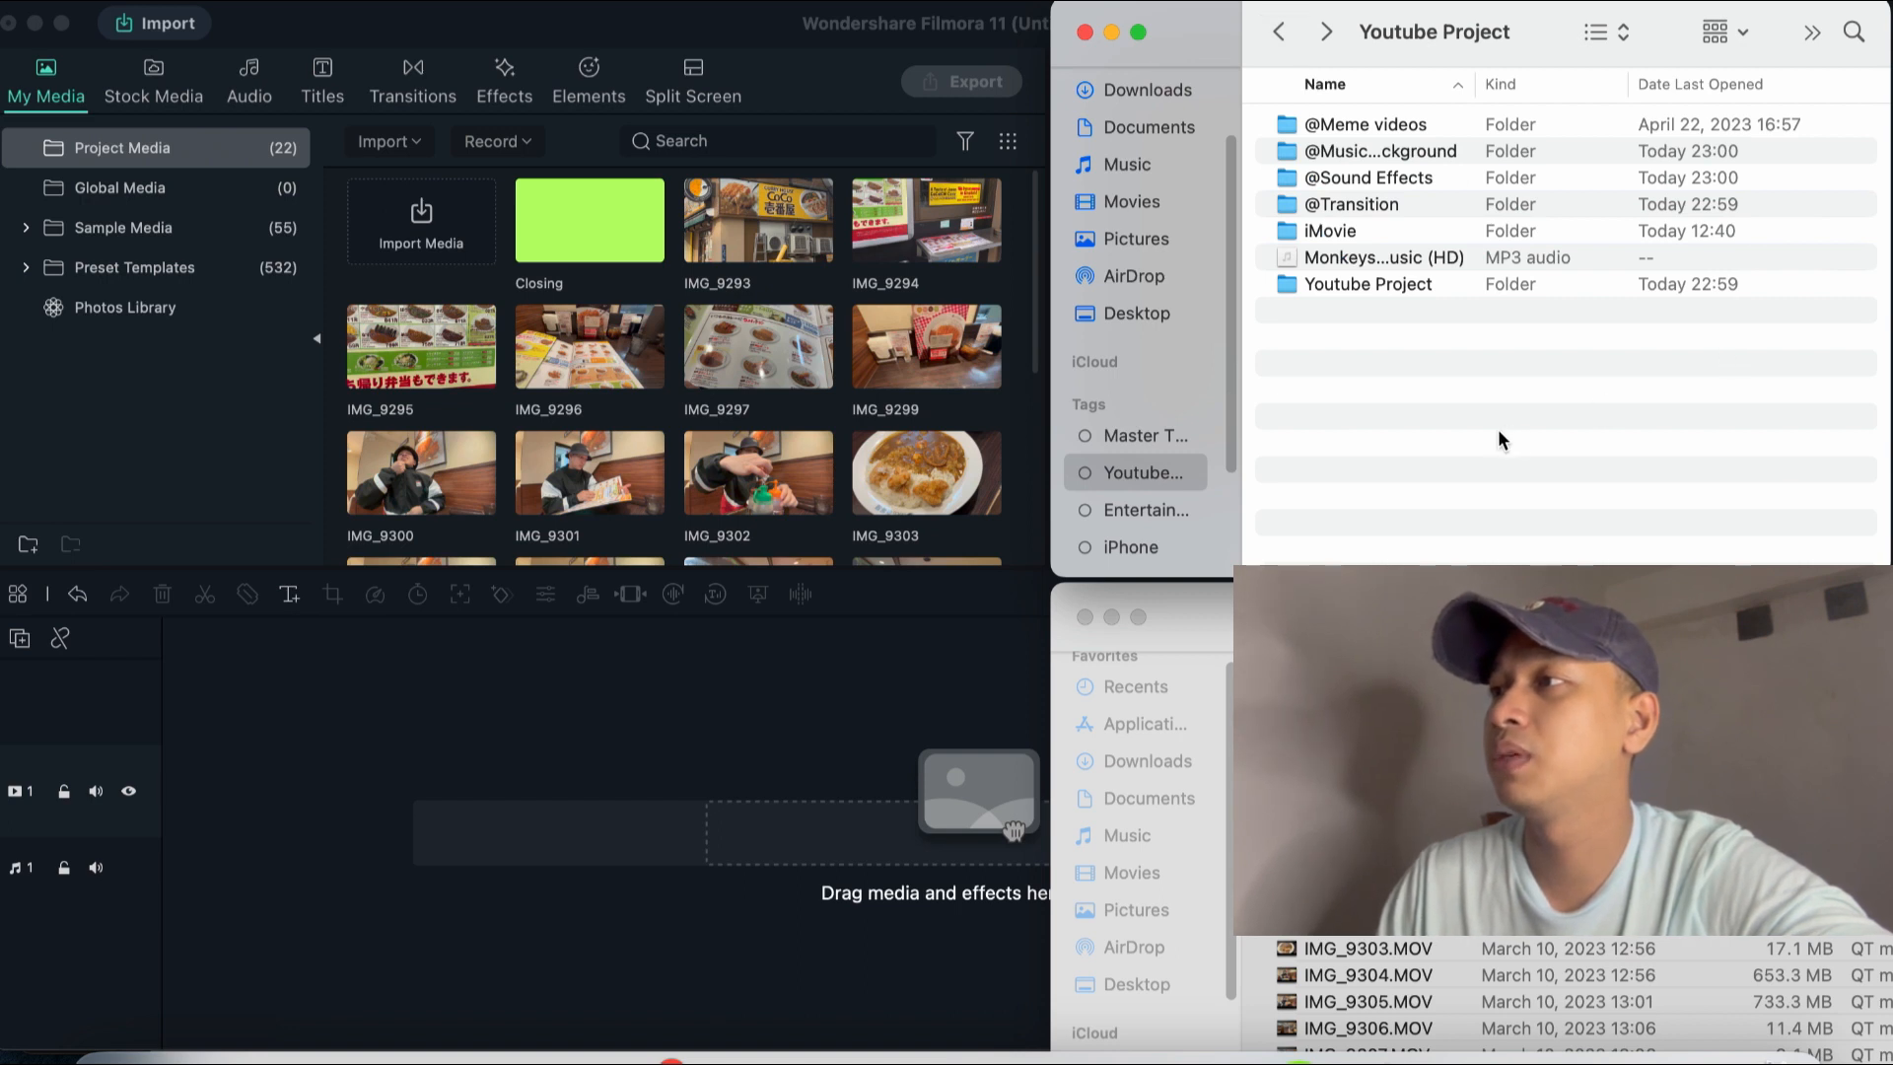
double_click(1394, 126)
scroll(1440, 412, "down", 3)
scroll(1406, 397, "up", 3)
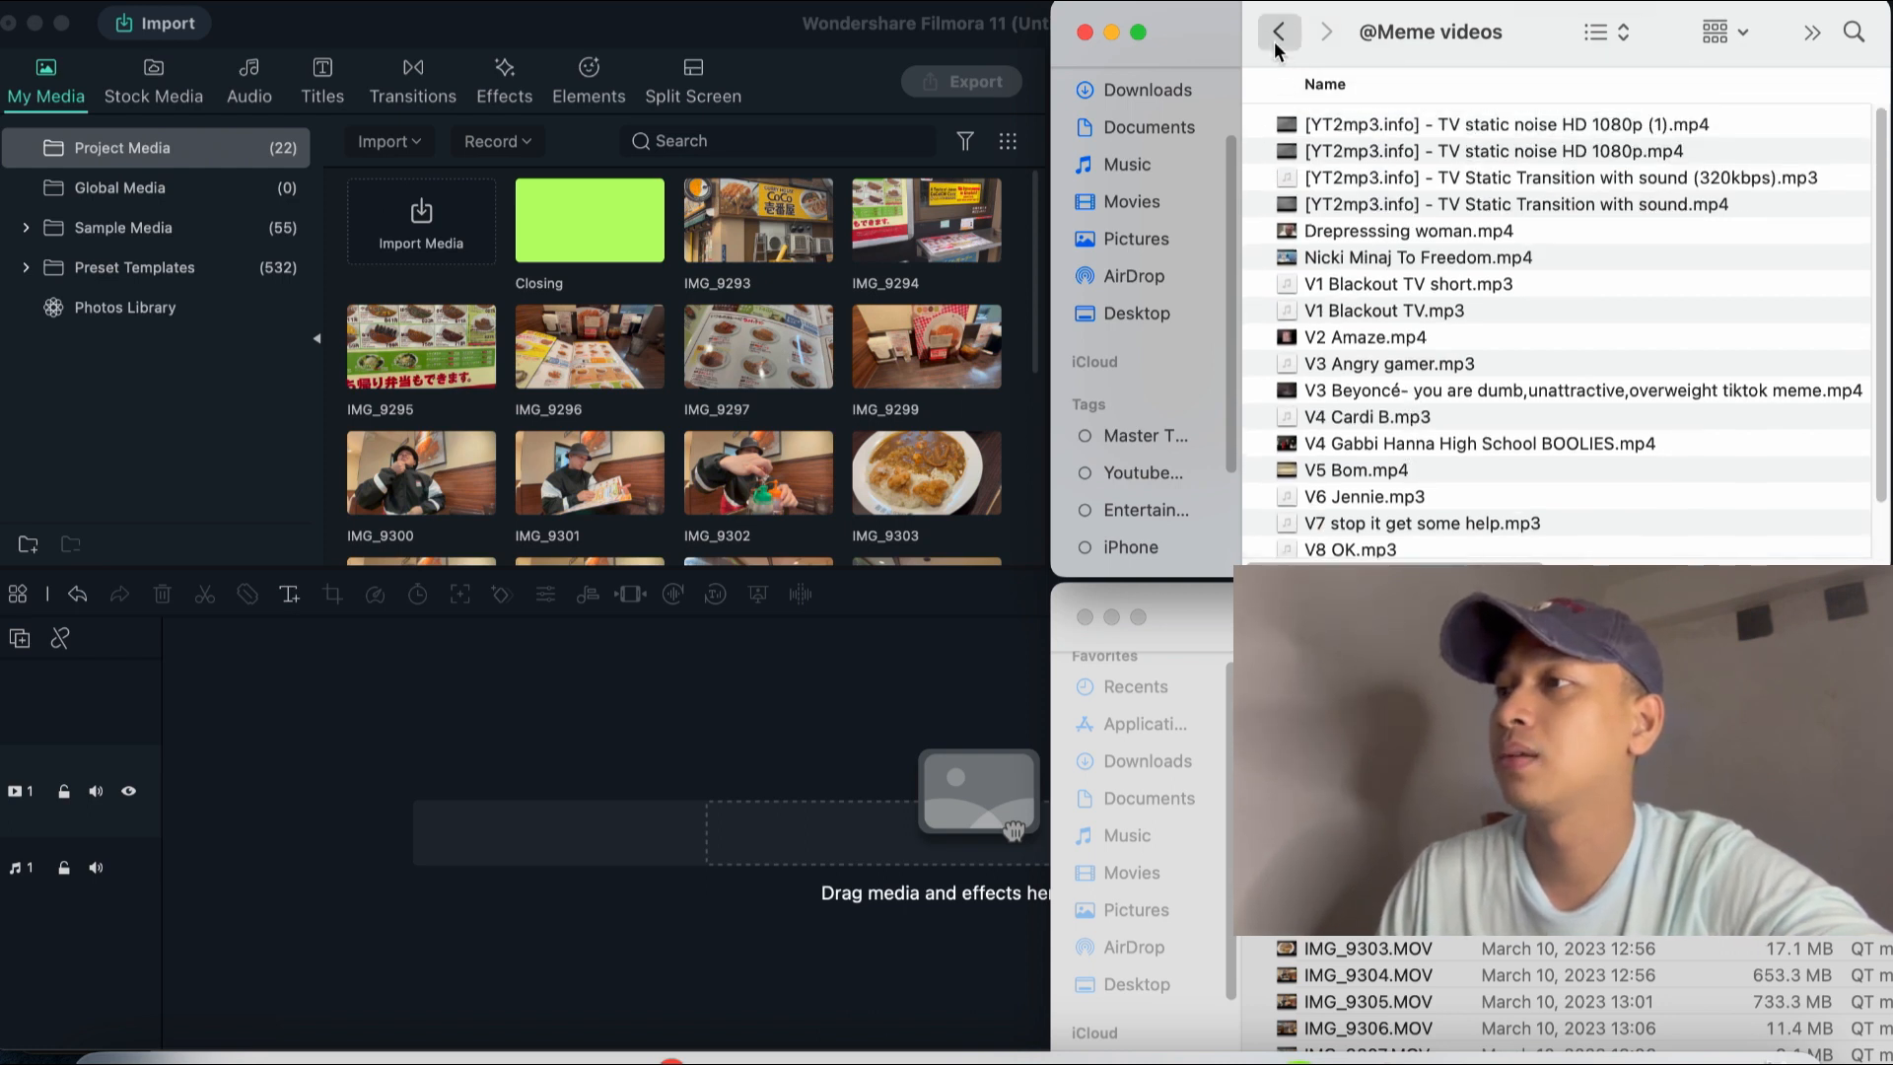
left_click(1275, 39)
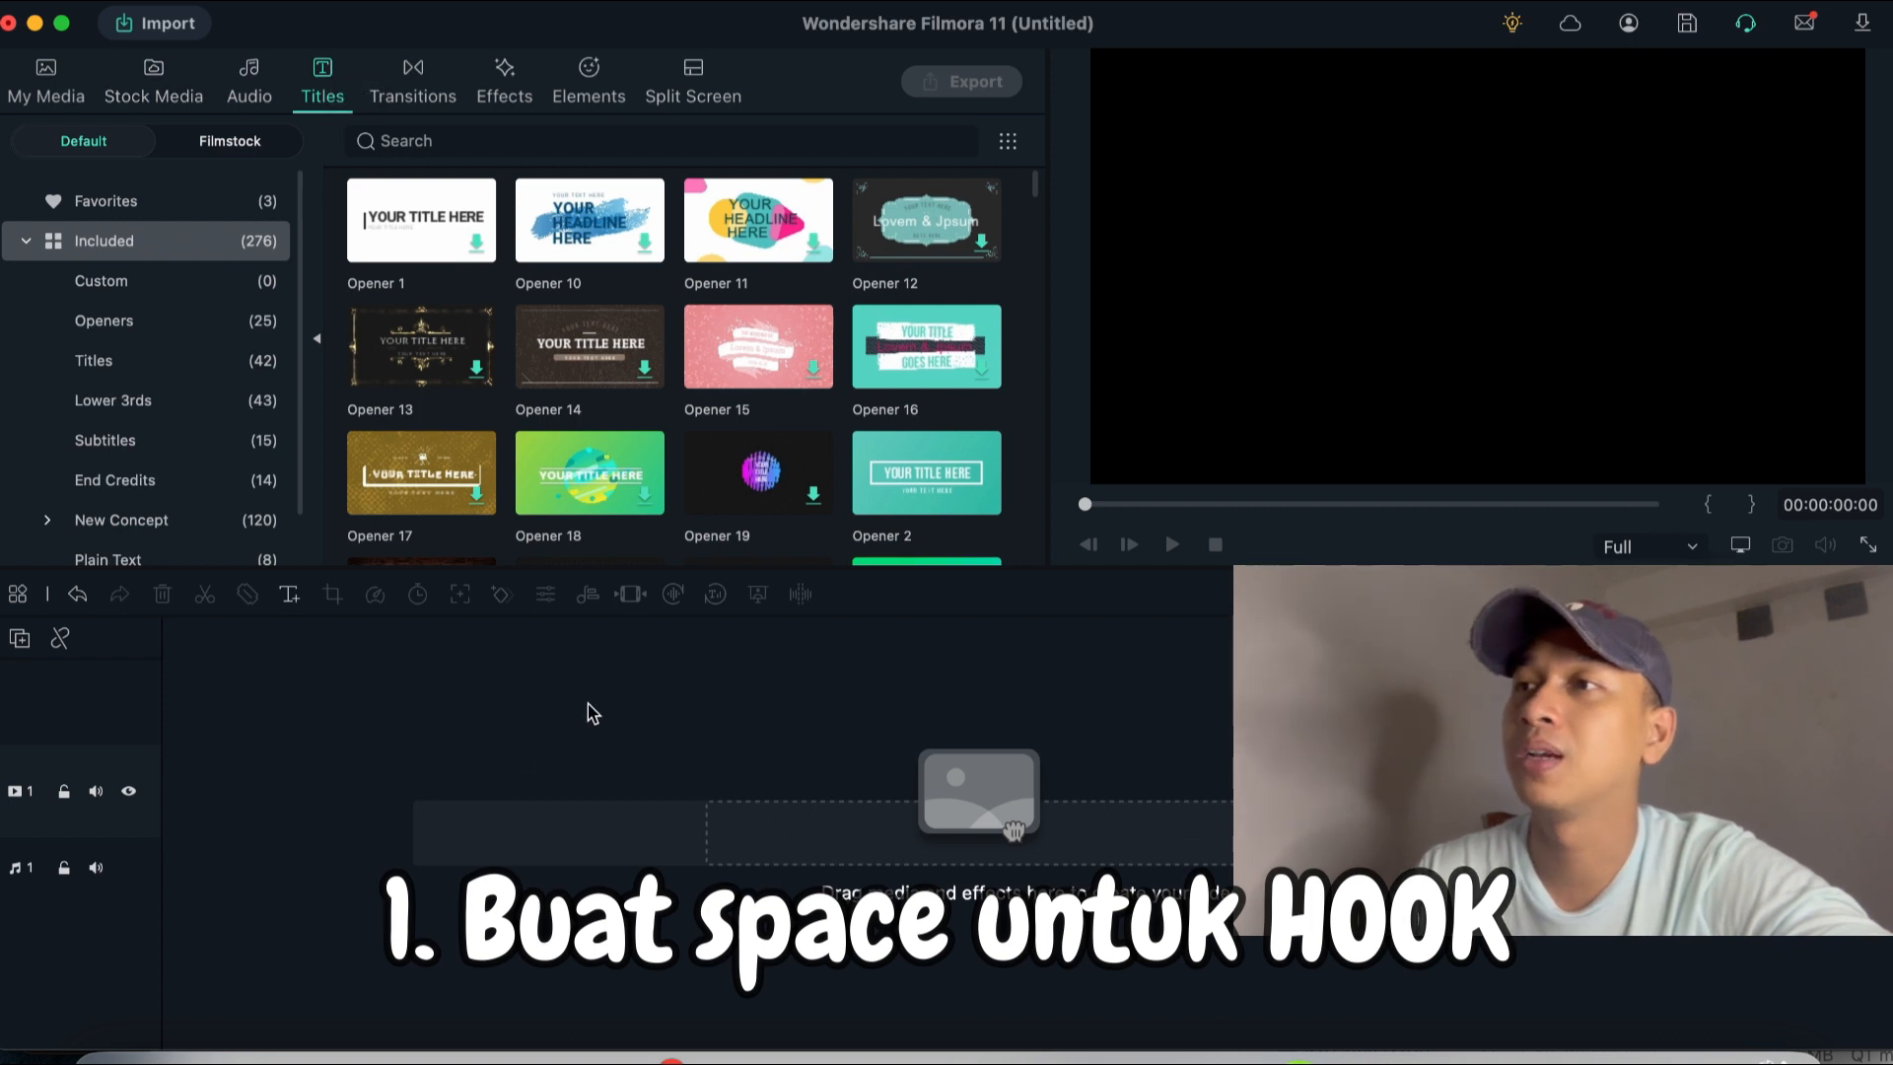
- Add the favorite title Title 33 at the start of video track 1 and extend it to about 15 seconds
left_click(191, 215)
left_click_drag(434, 248, 178, 767)
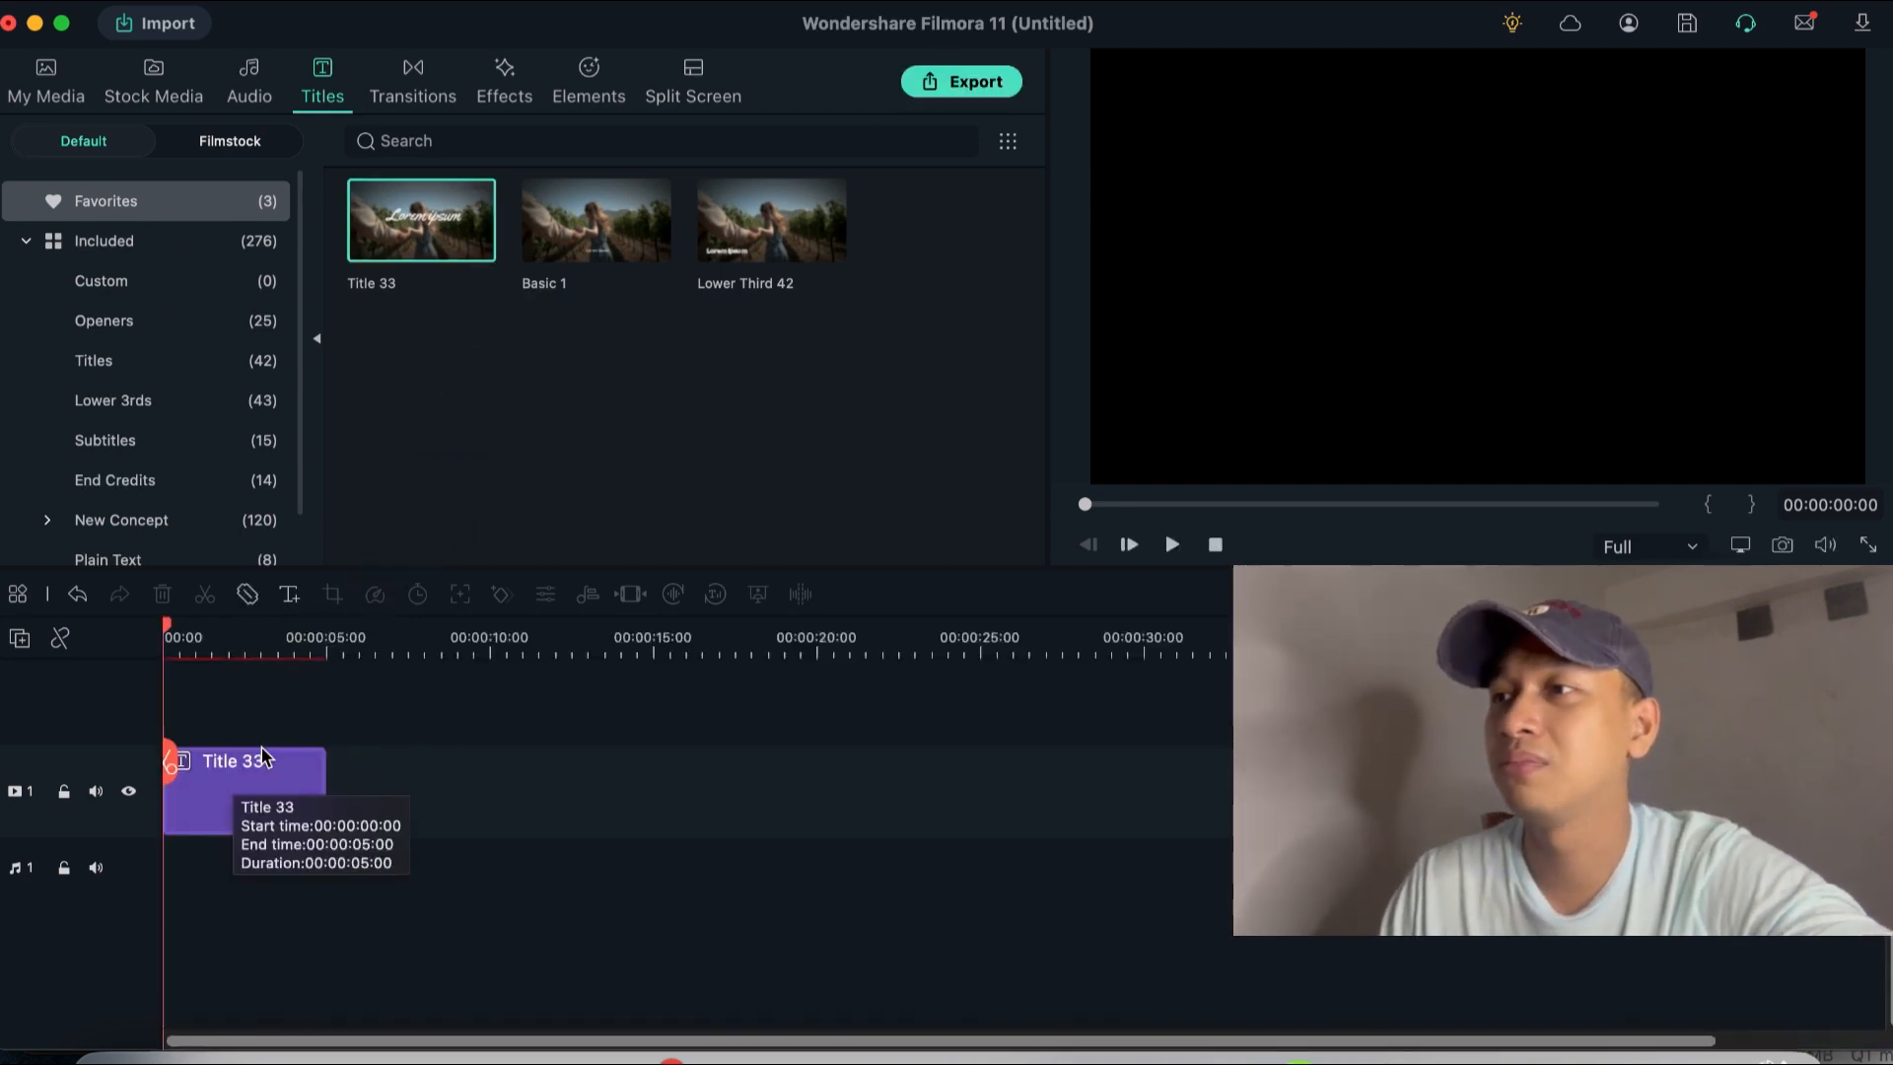
left_click_drag(318, 799, 661, 799)
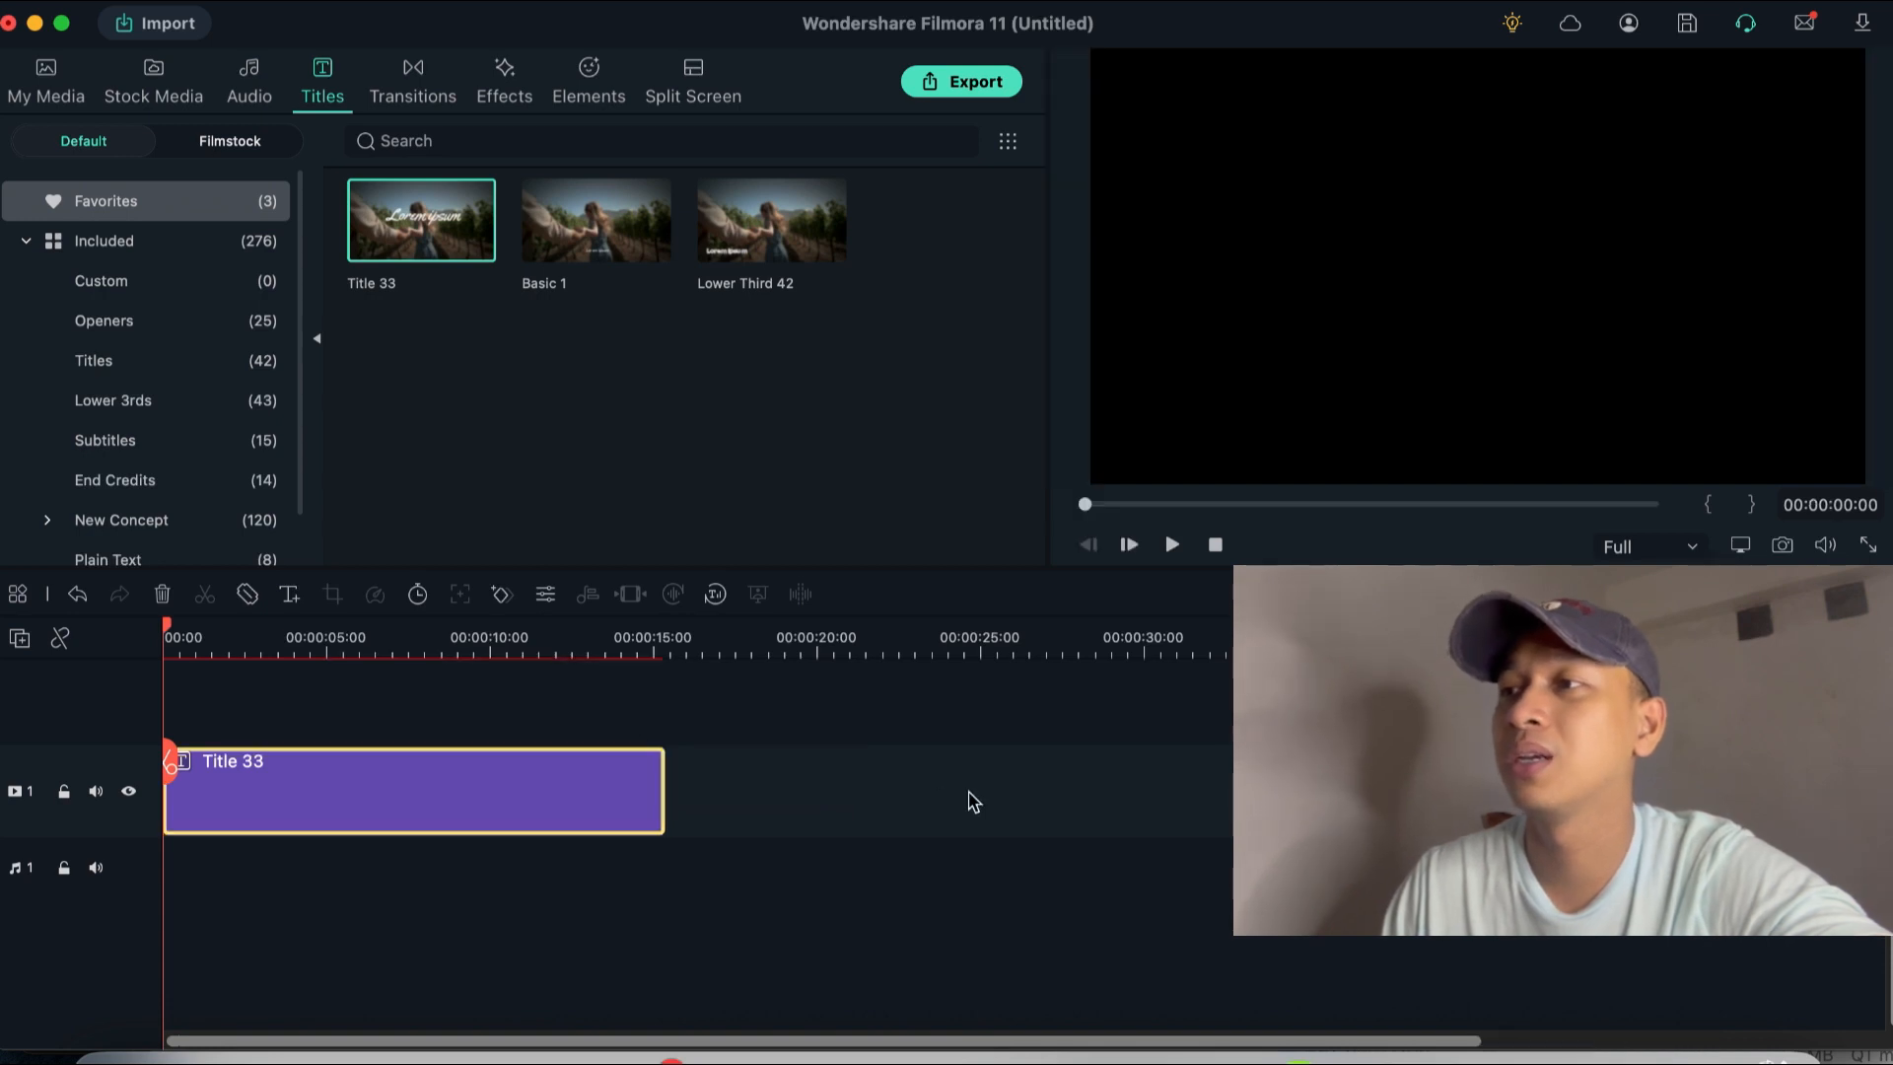
left_click(845, 802)
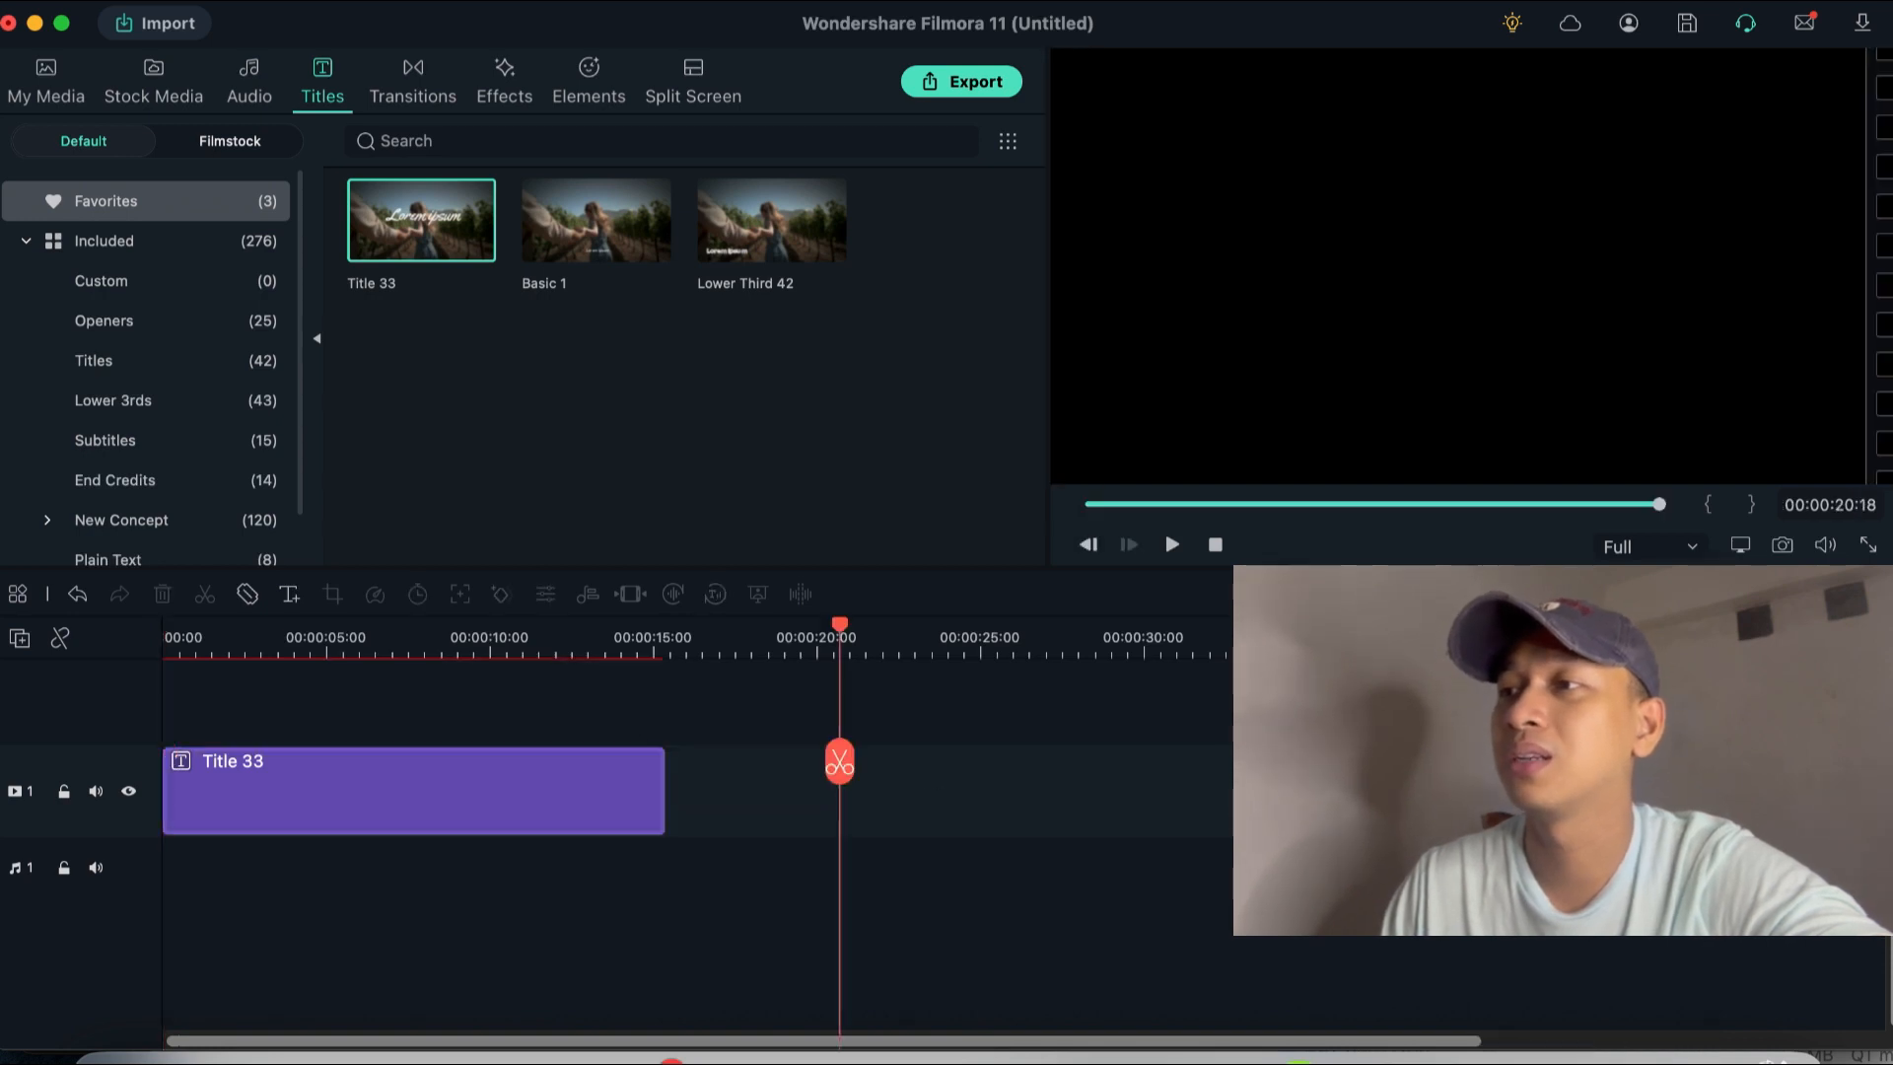
left_click(662, 780)
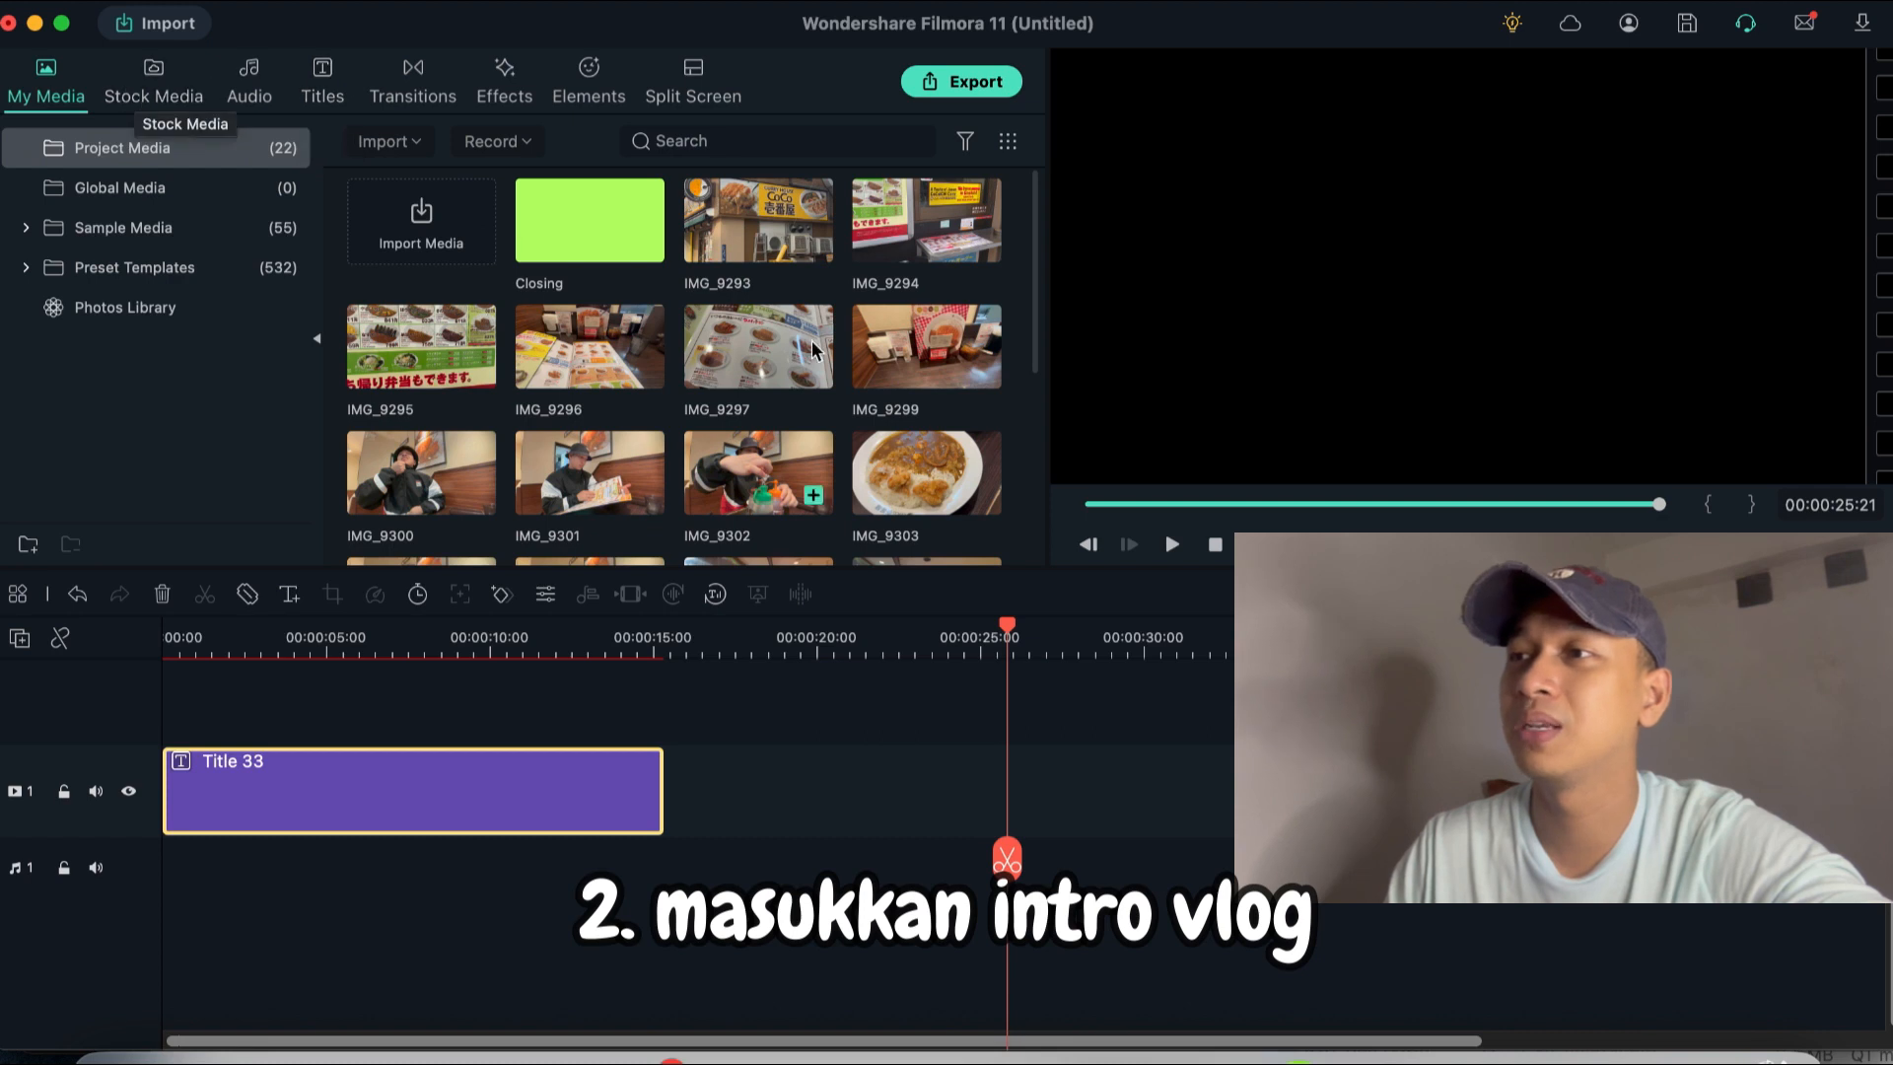
- Place the opening clip directly after Title 33 on video track 1 and close its audio settings
scroll(813, 349, "down", 5)
left_click_drag(441, 540, 673, 797)
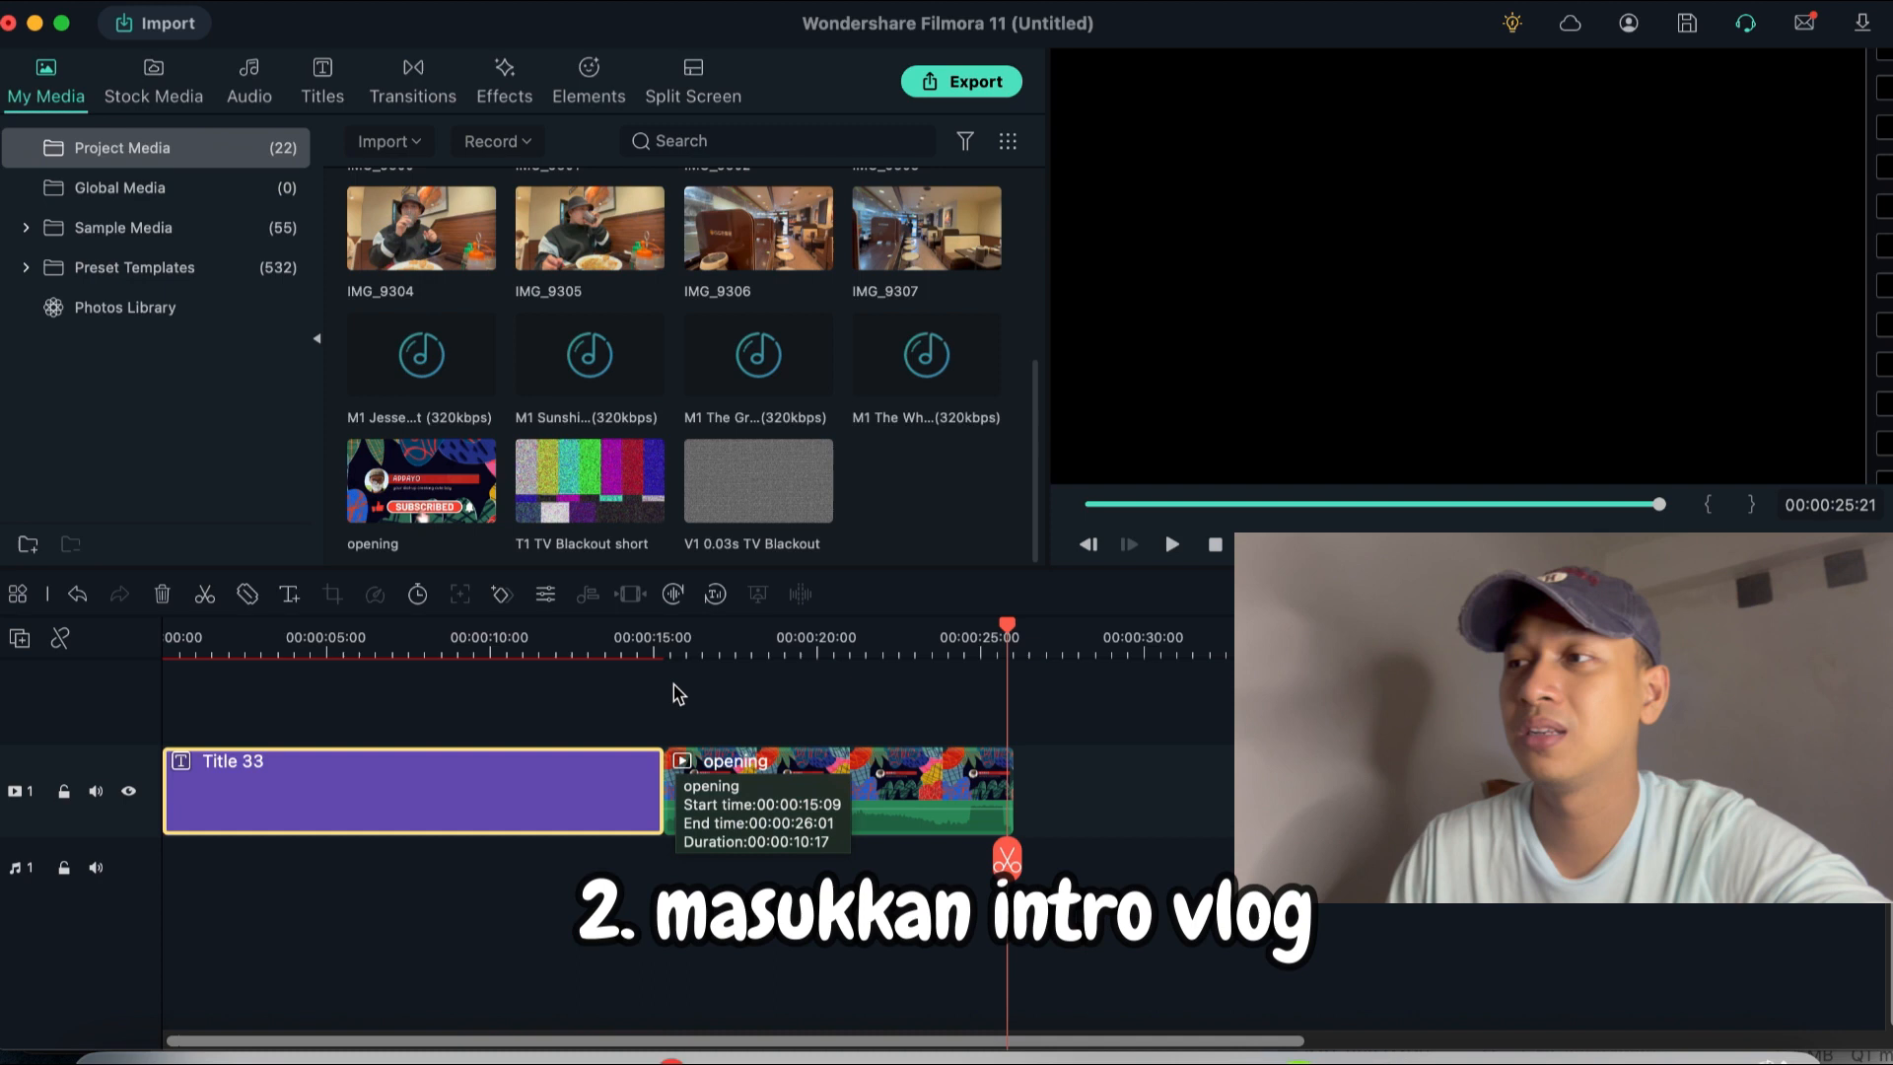
mouse_move(676, 864)
left_mouse_down()
mouse_move(739, 874)
mouse_move(641, 875)
left_mouse_up()
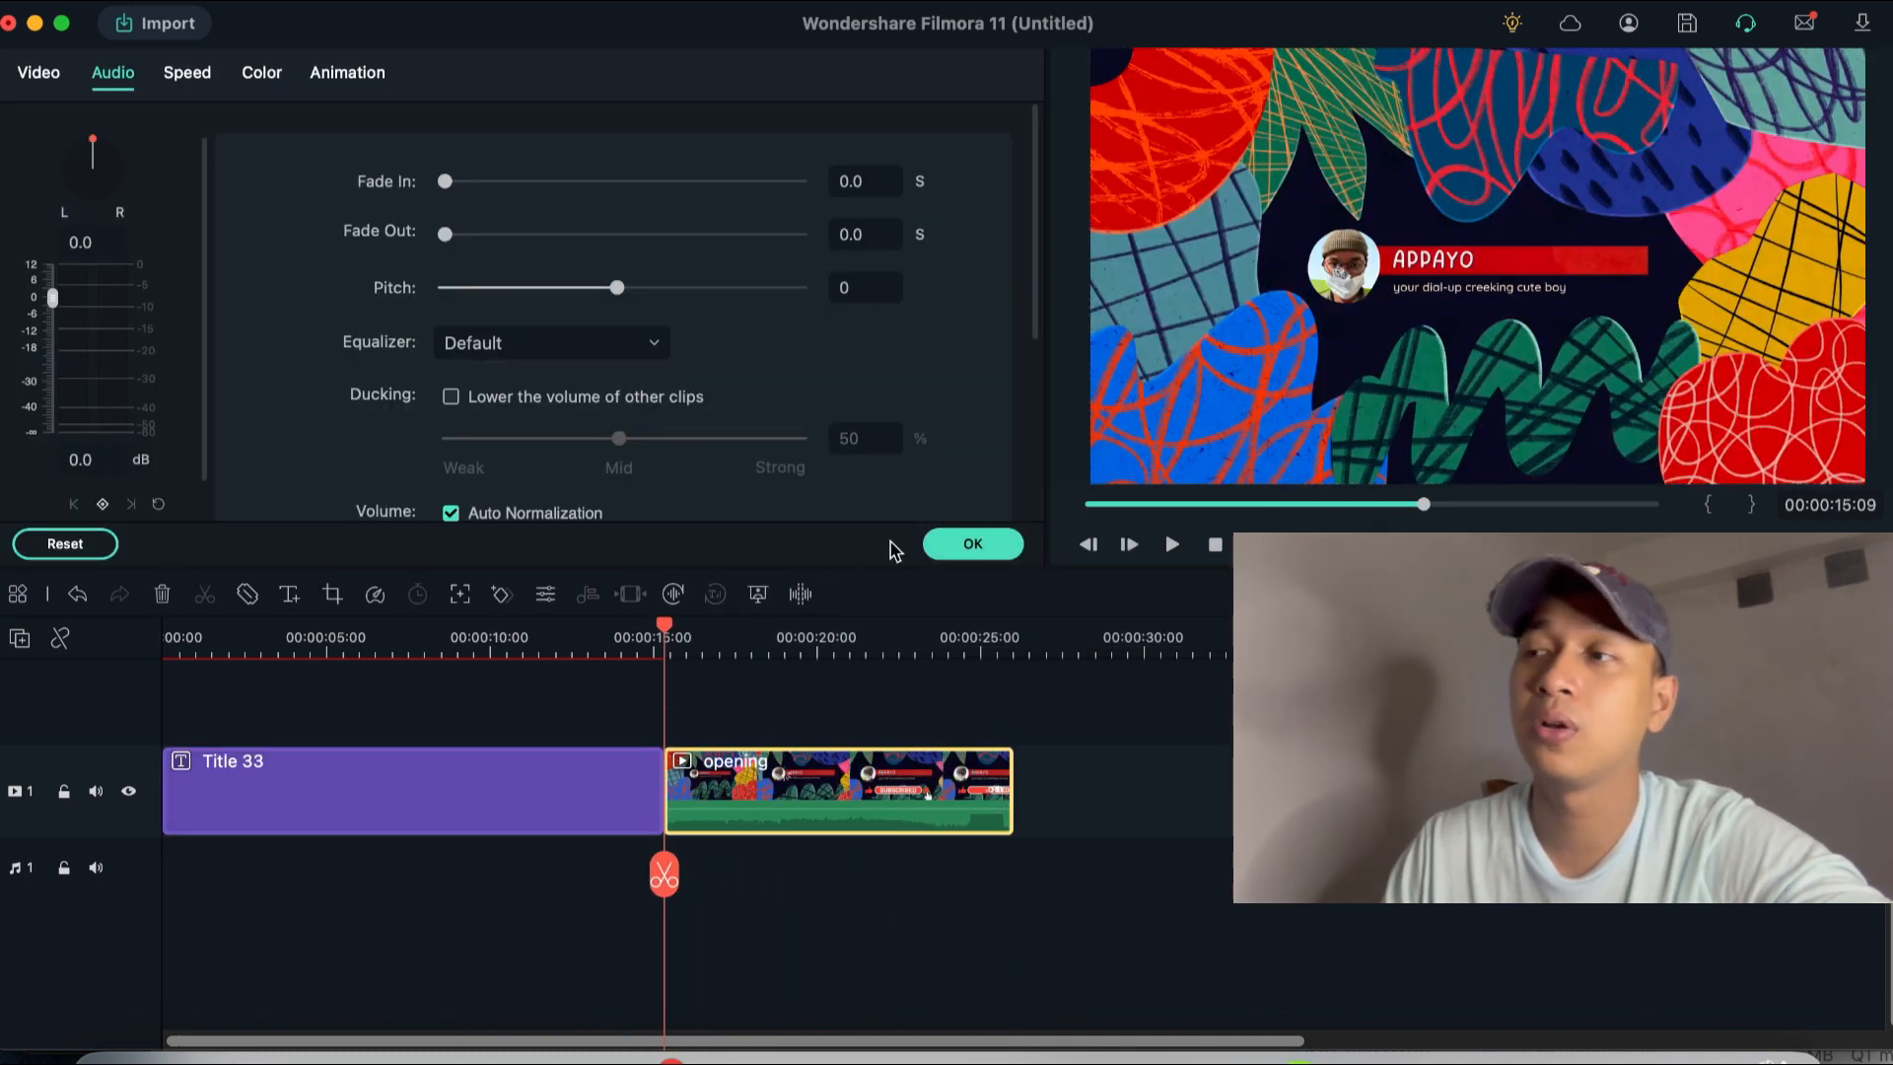
left_click(973, 544)
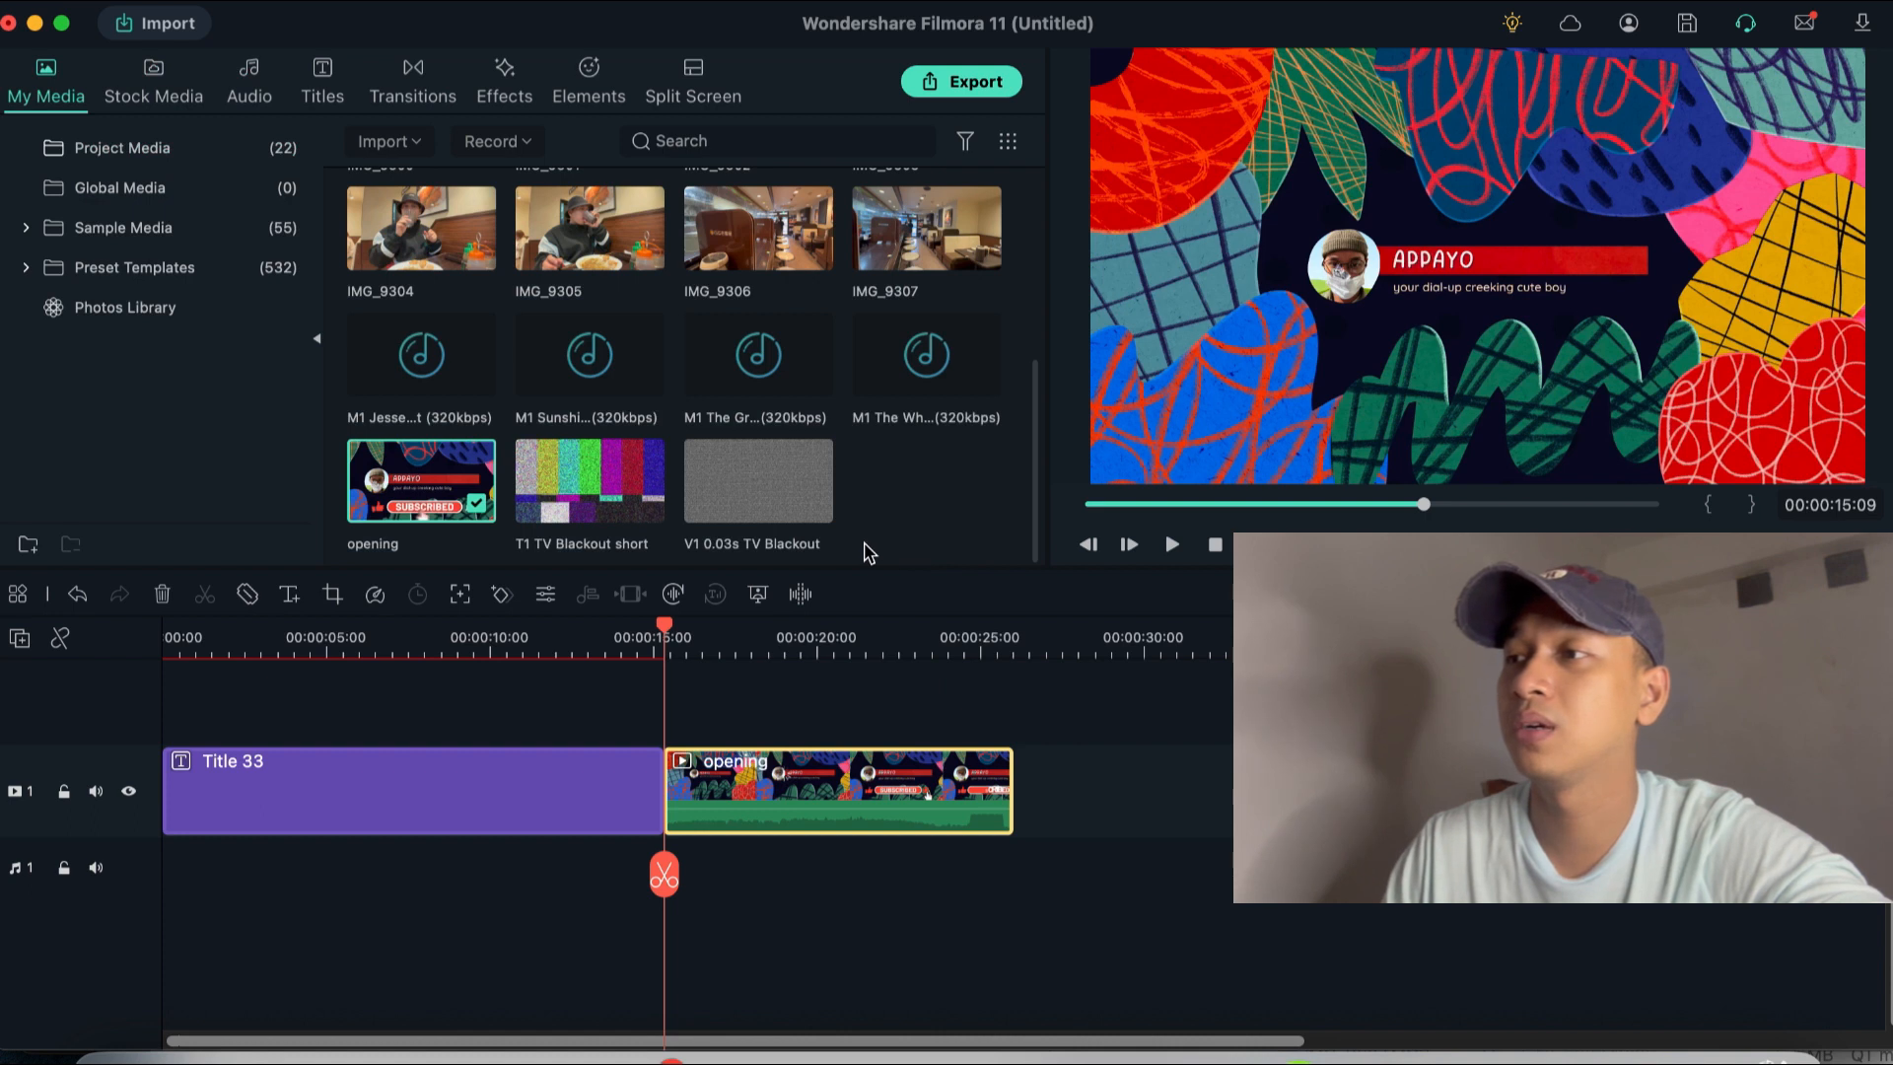
- Preview the opening clip by scrubbing it on the timeline and playing its source from the project media
scroll(562, 868, "right", 5)
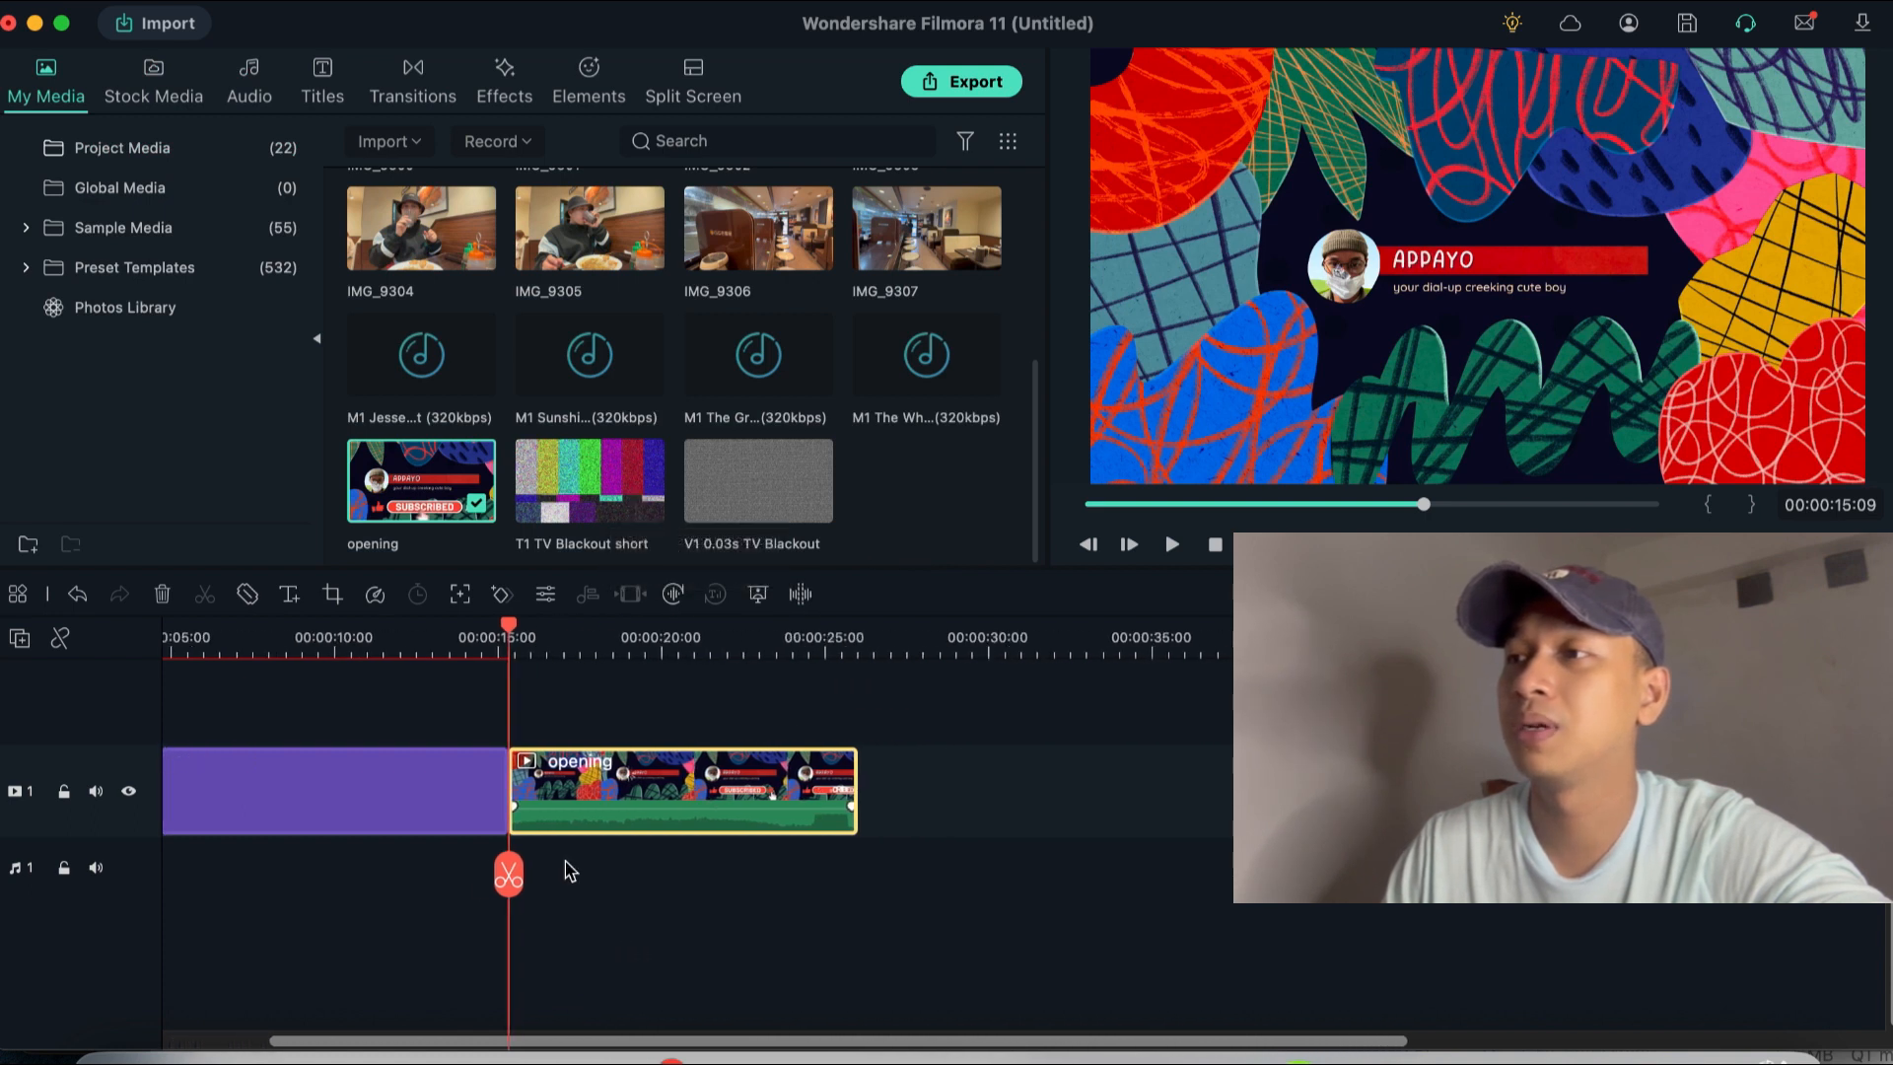
left_click_drag(518, 881, 855, 929)
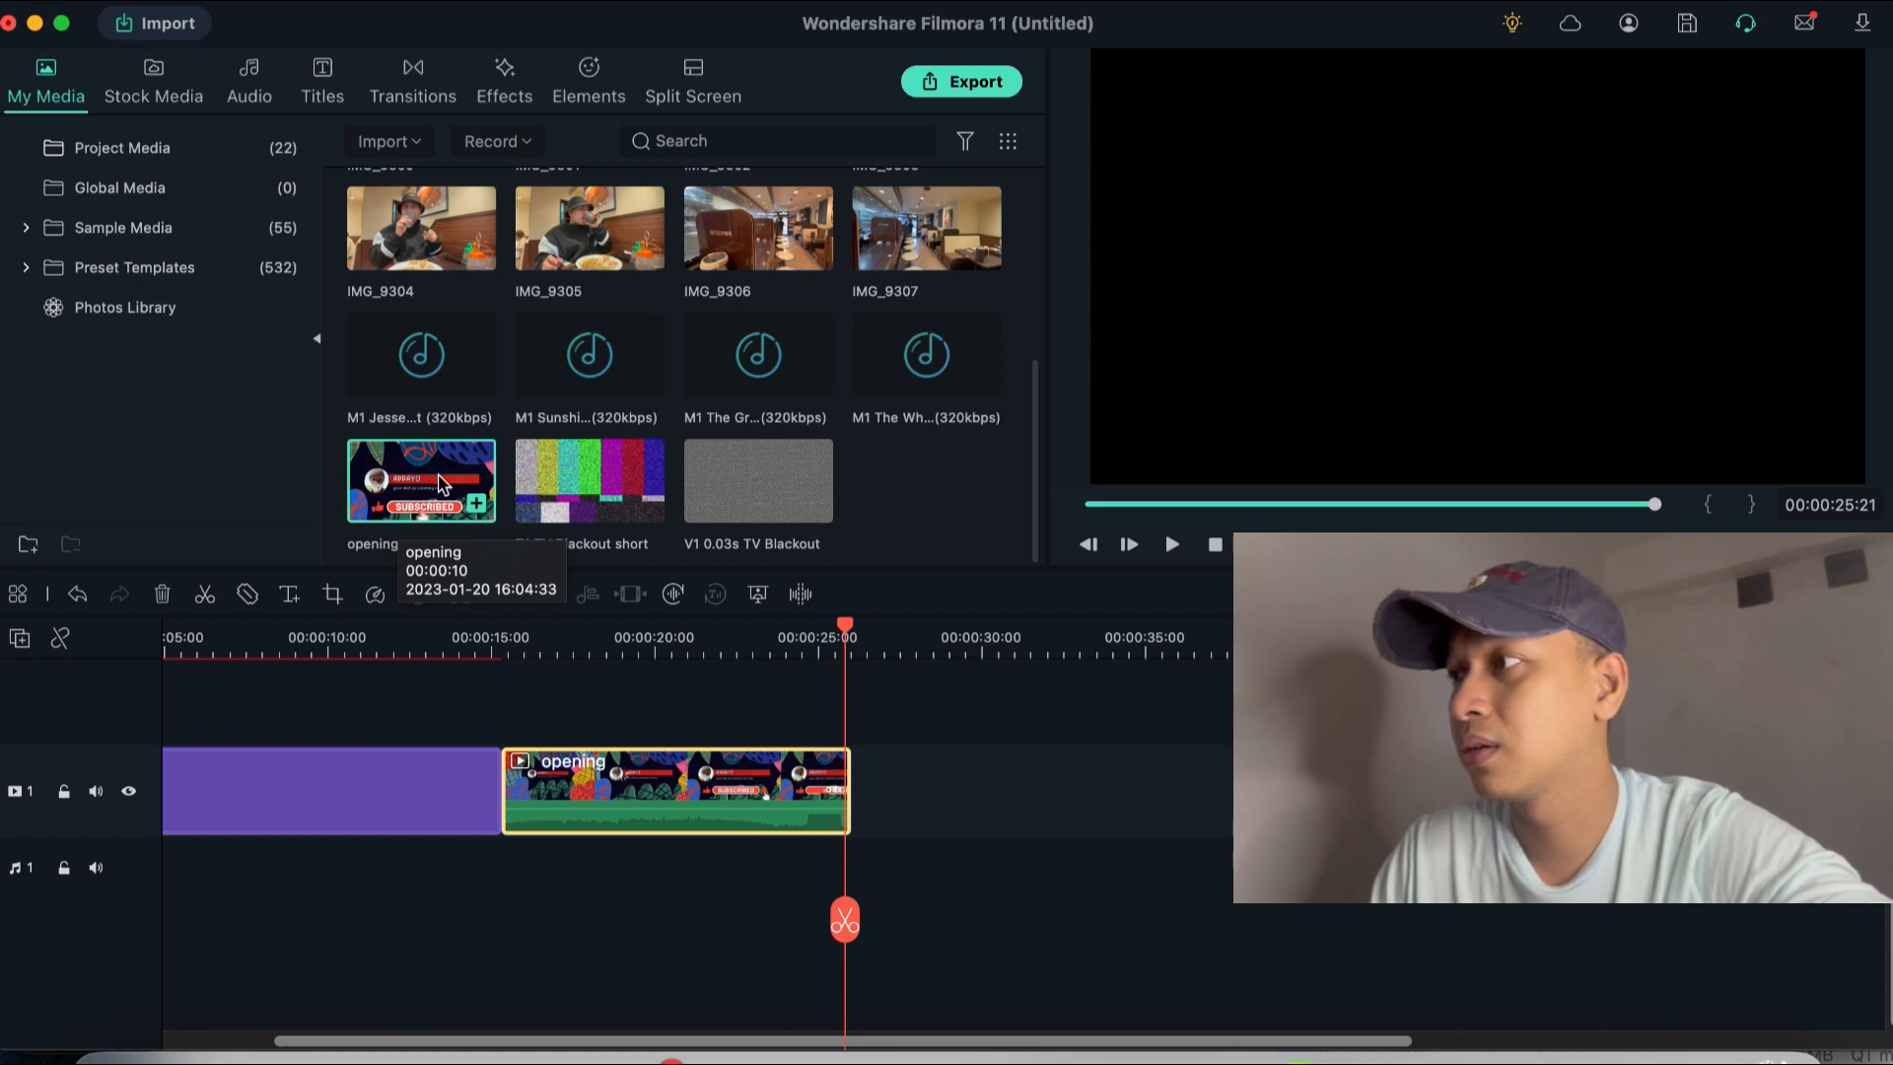
double_click(441, 483)
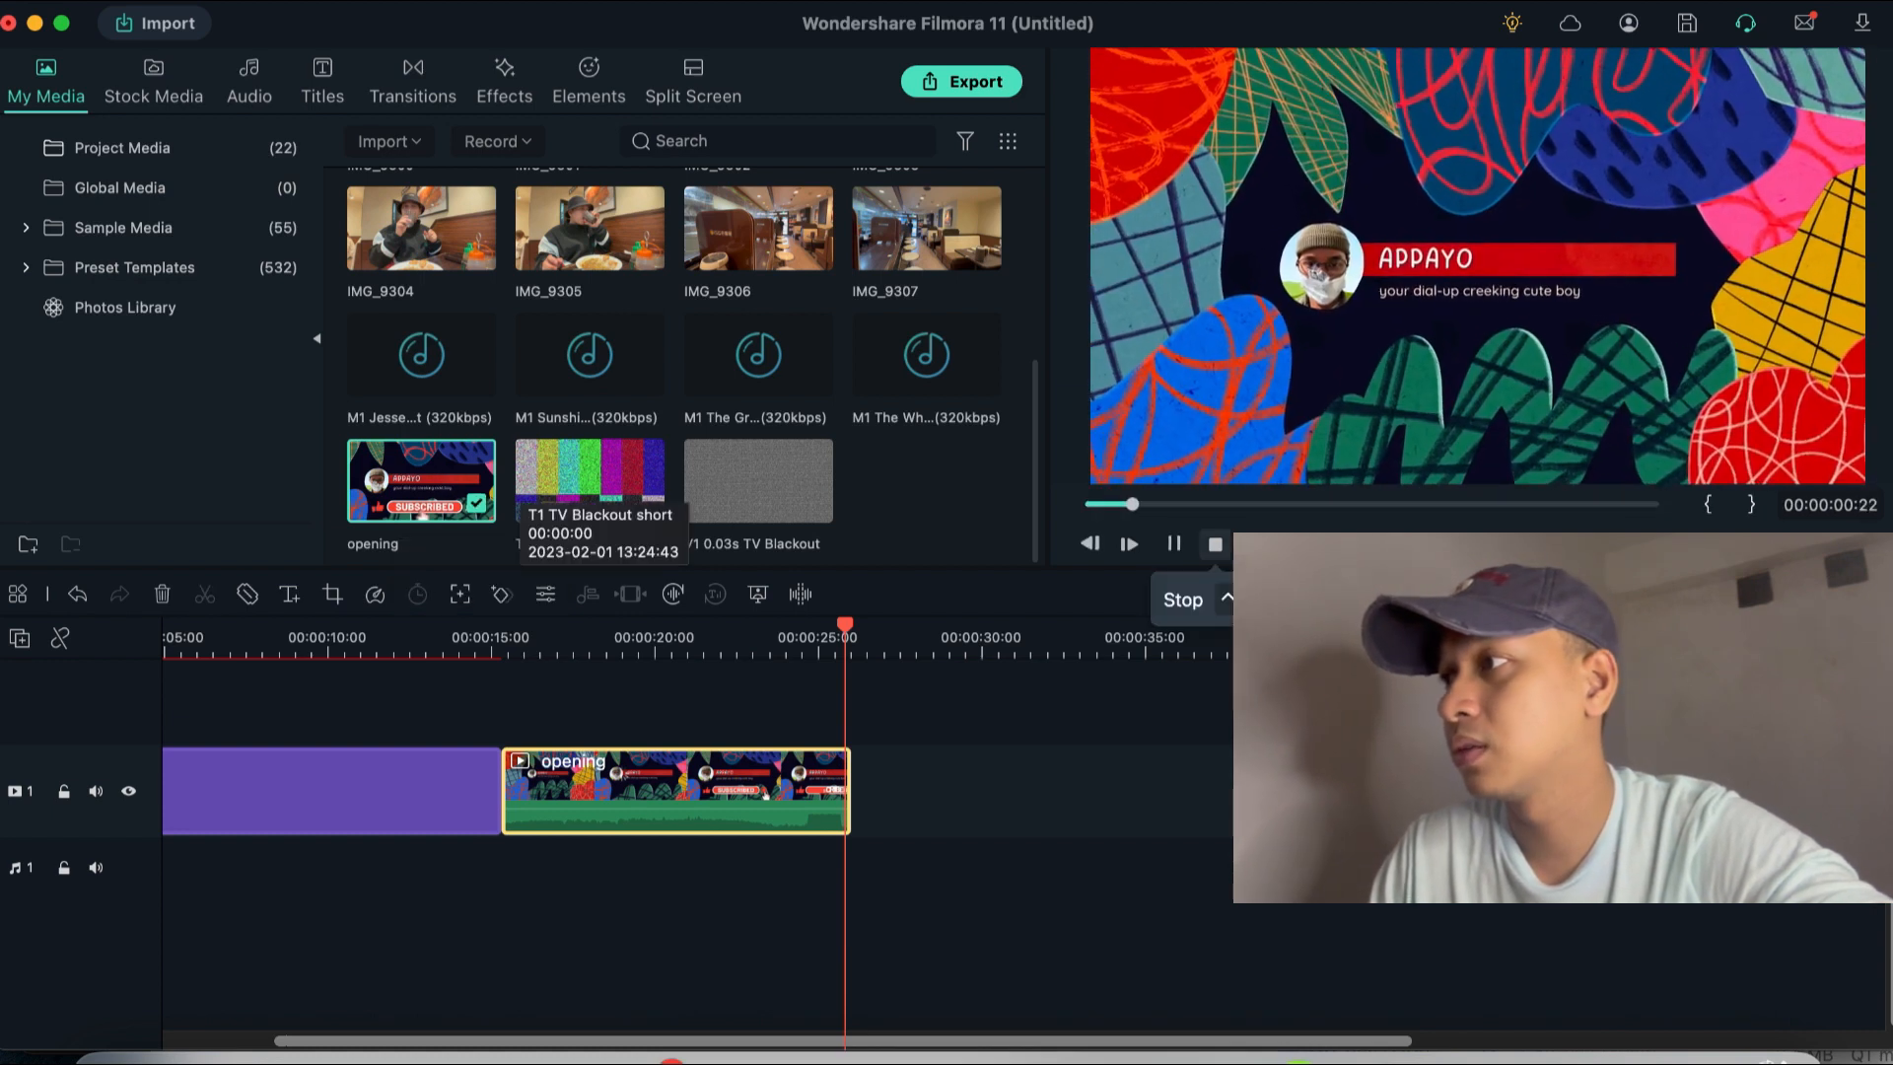
left_click(1615, 506)
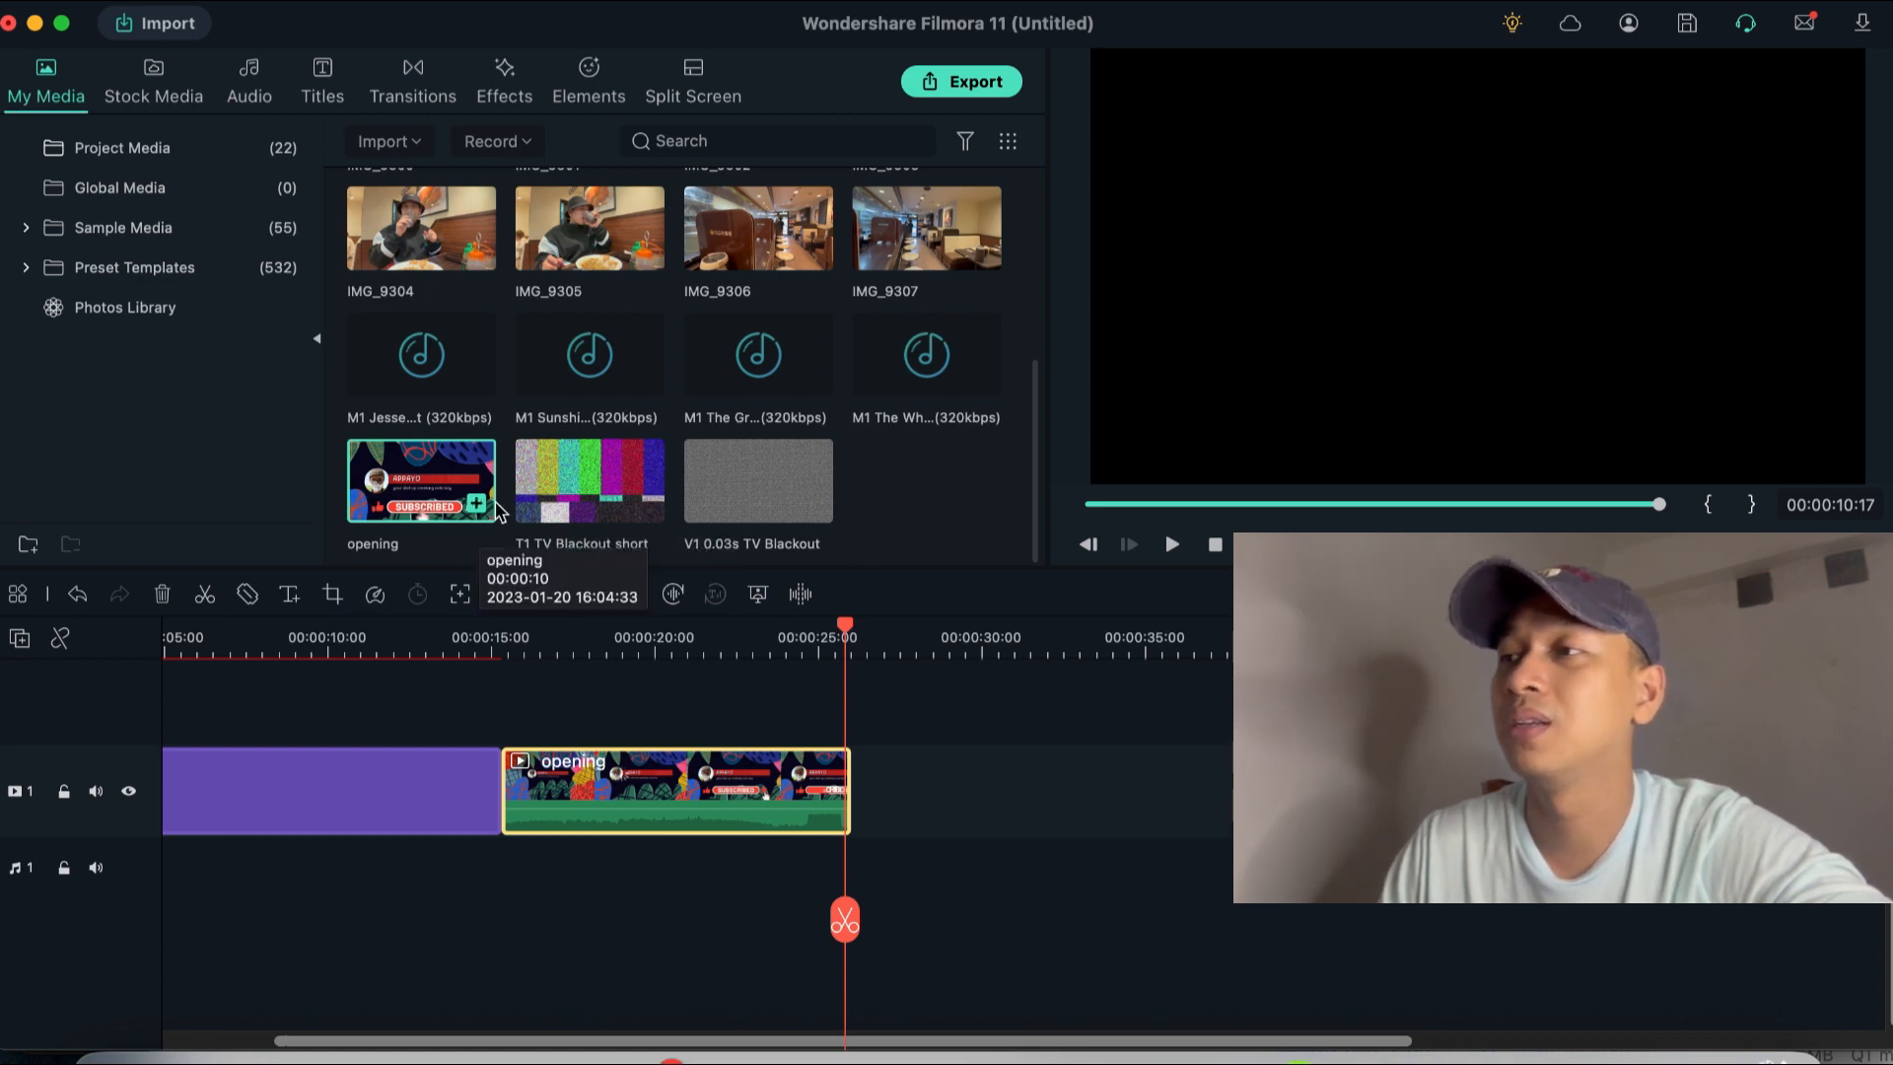
left_click_drag(509, 761, 506, 764)
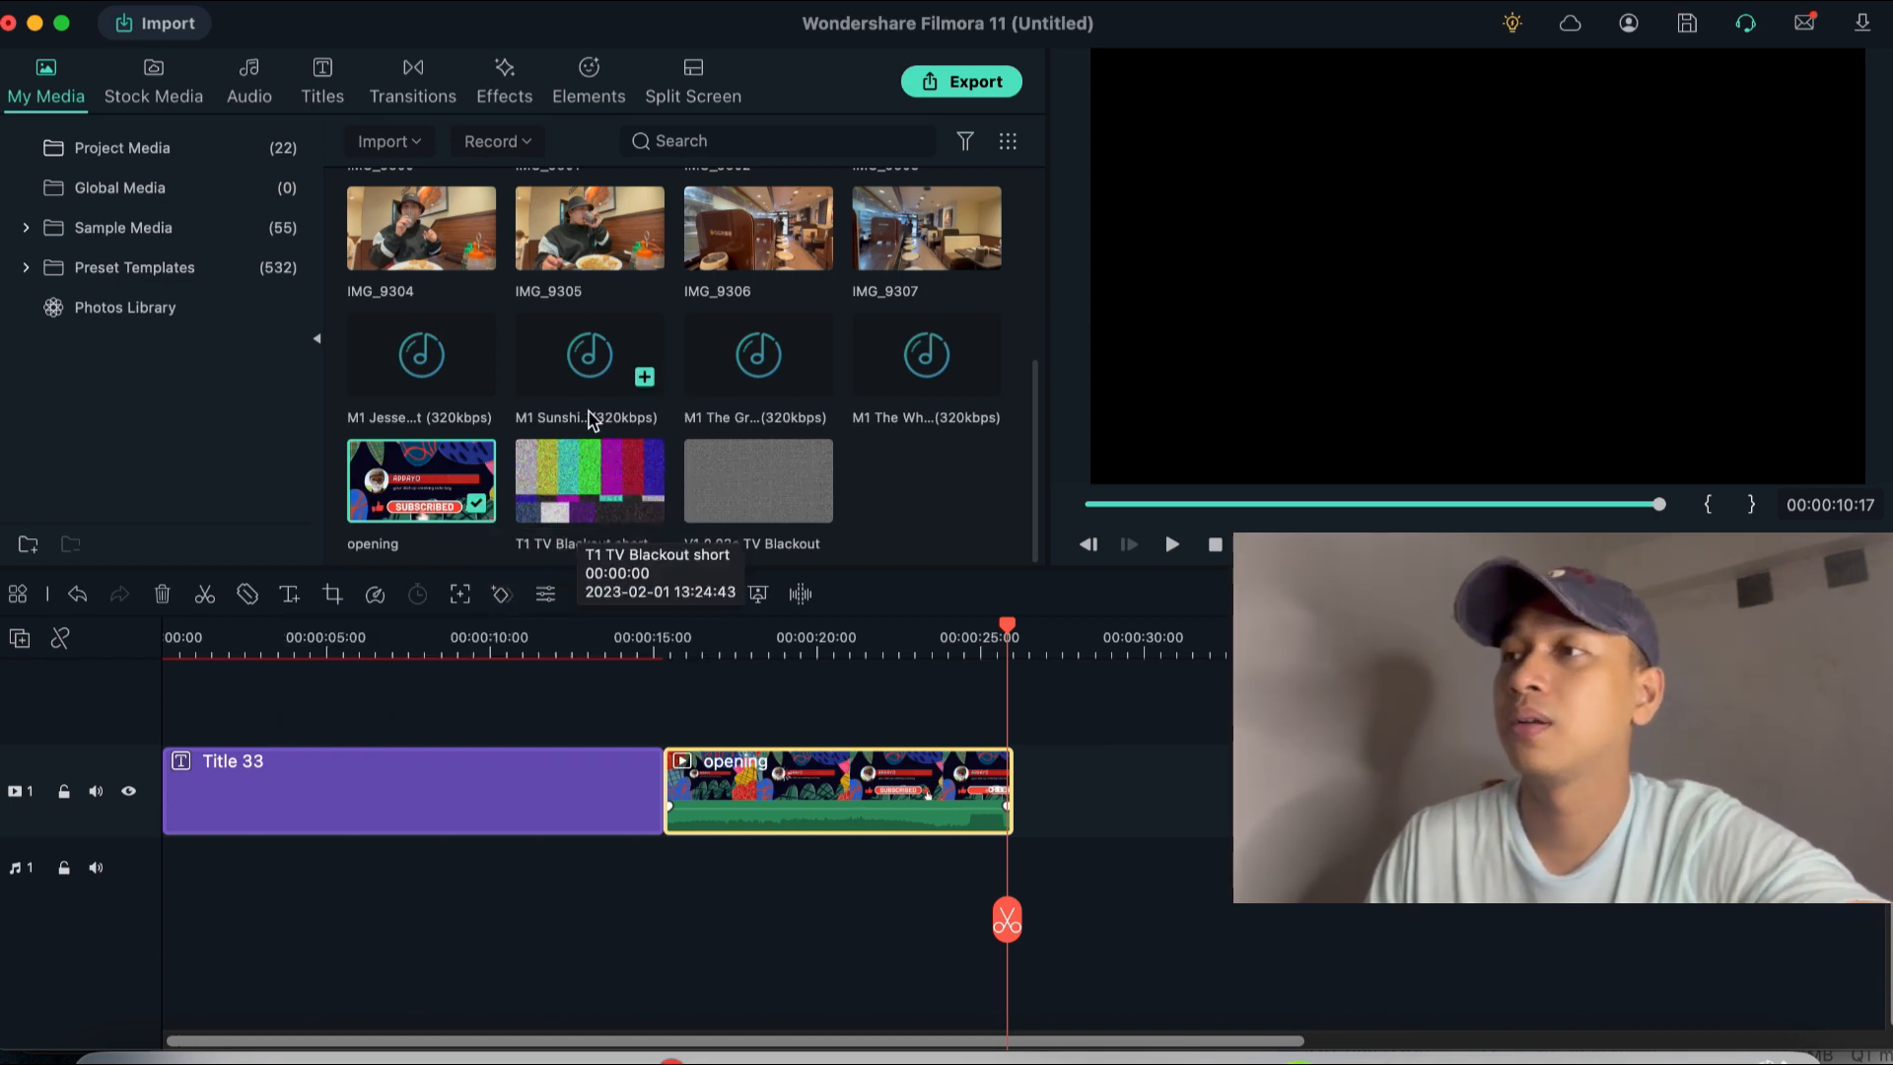
- Place the IMG_9293 clip directly after the opening clip on video track 1 and scrub through it
scroll(609, 419, "up", 2)
scroll(610, 438, "up", 4)
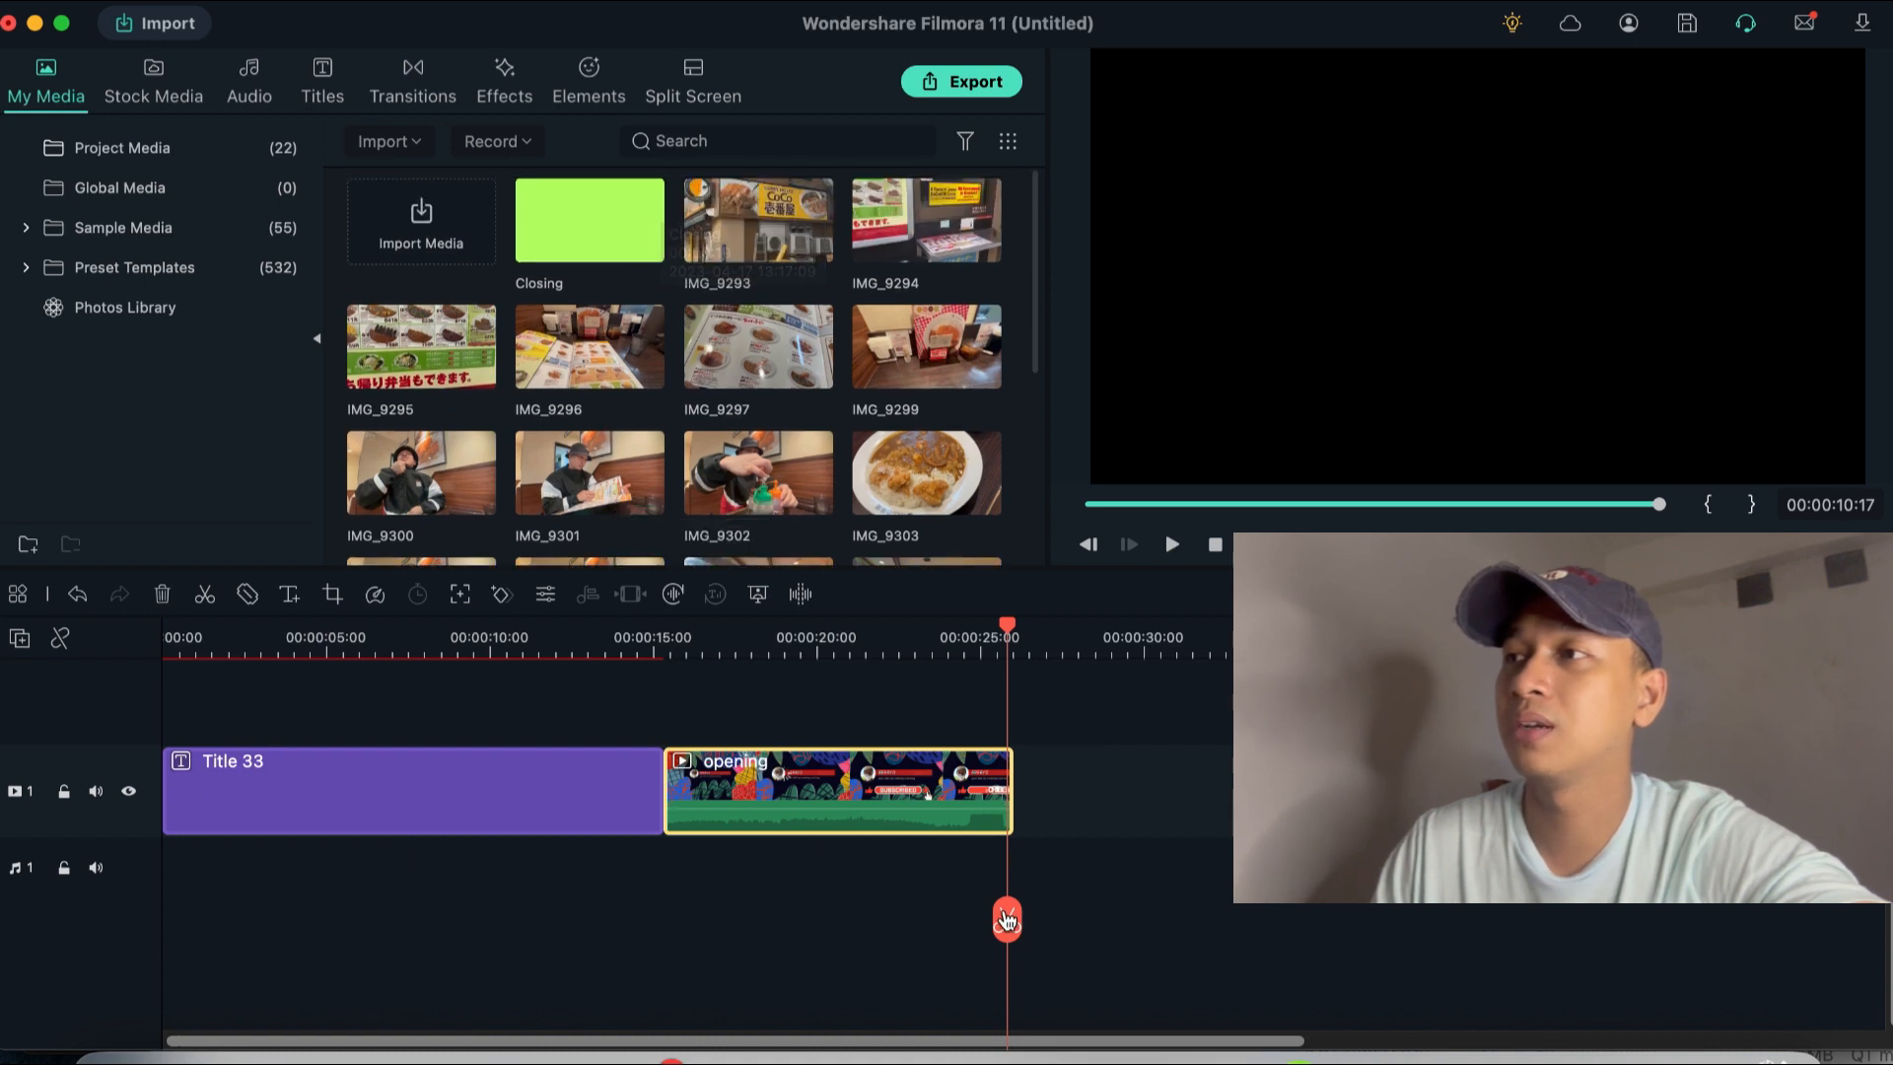
left_click_drag(1015, 932, 896, 912)
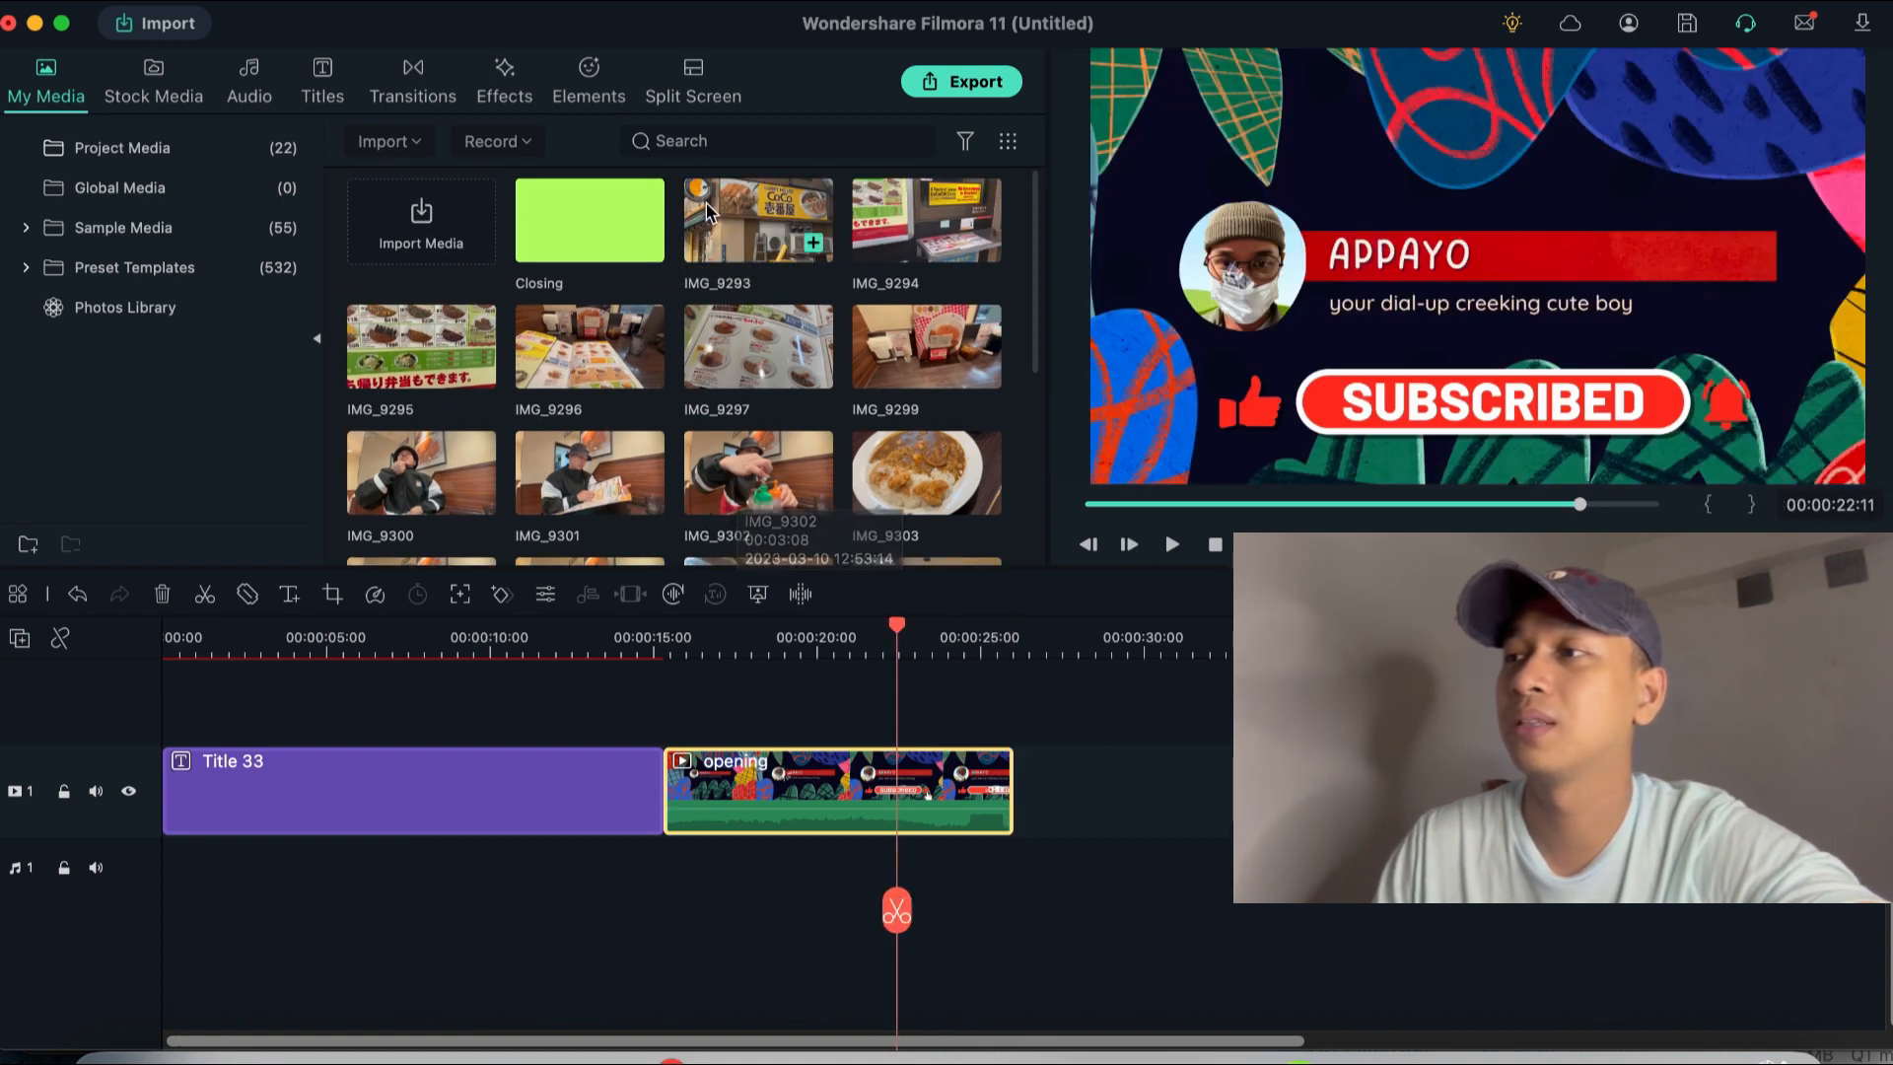
left_click(730, 225)
left_click_drag(741, 225, 1025, 750)
left_click_drag(1023, 924, 1056, 902)
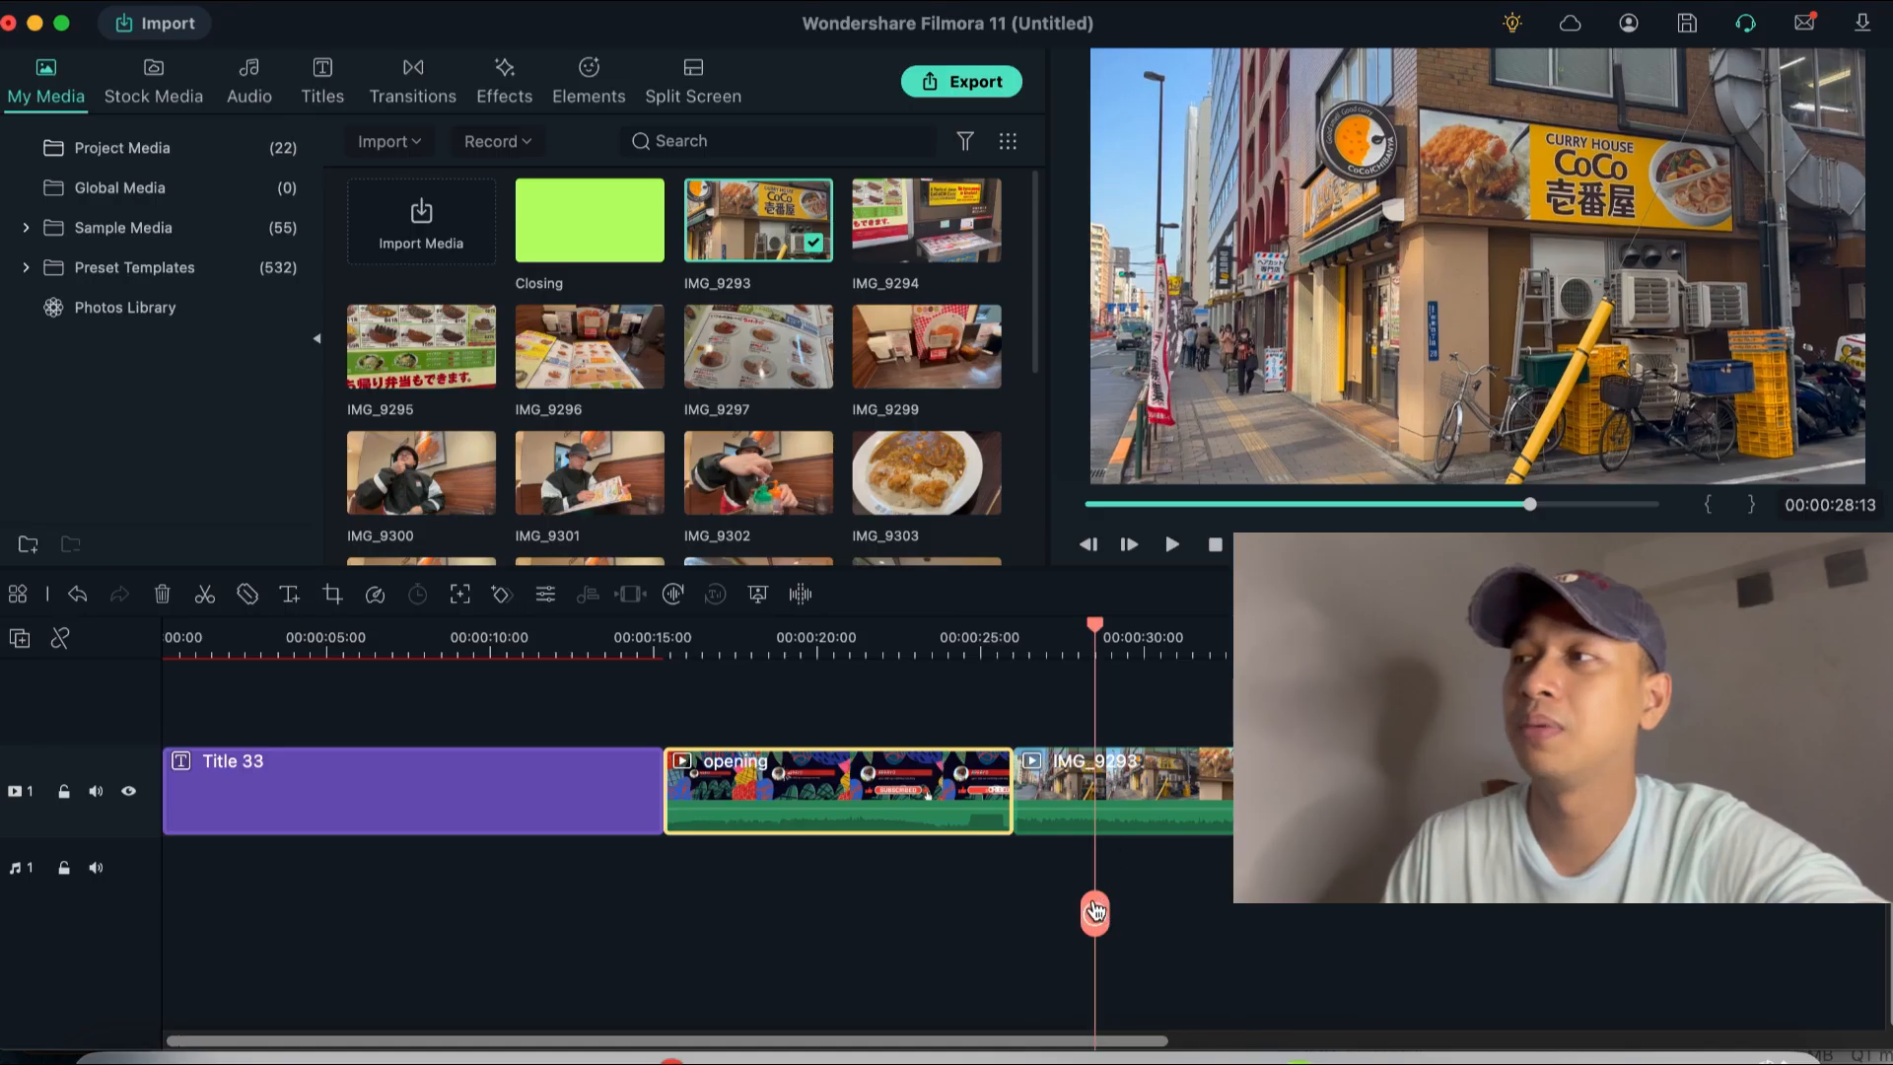
left_click_drag(1095, 911, 1385, 968)
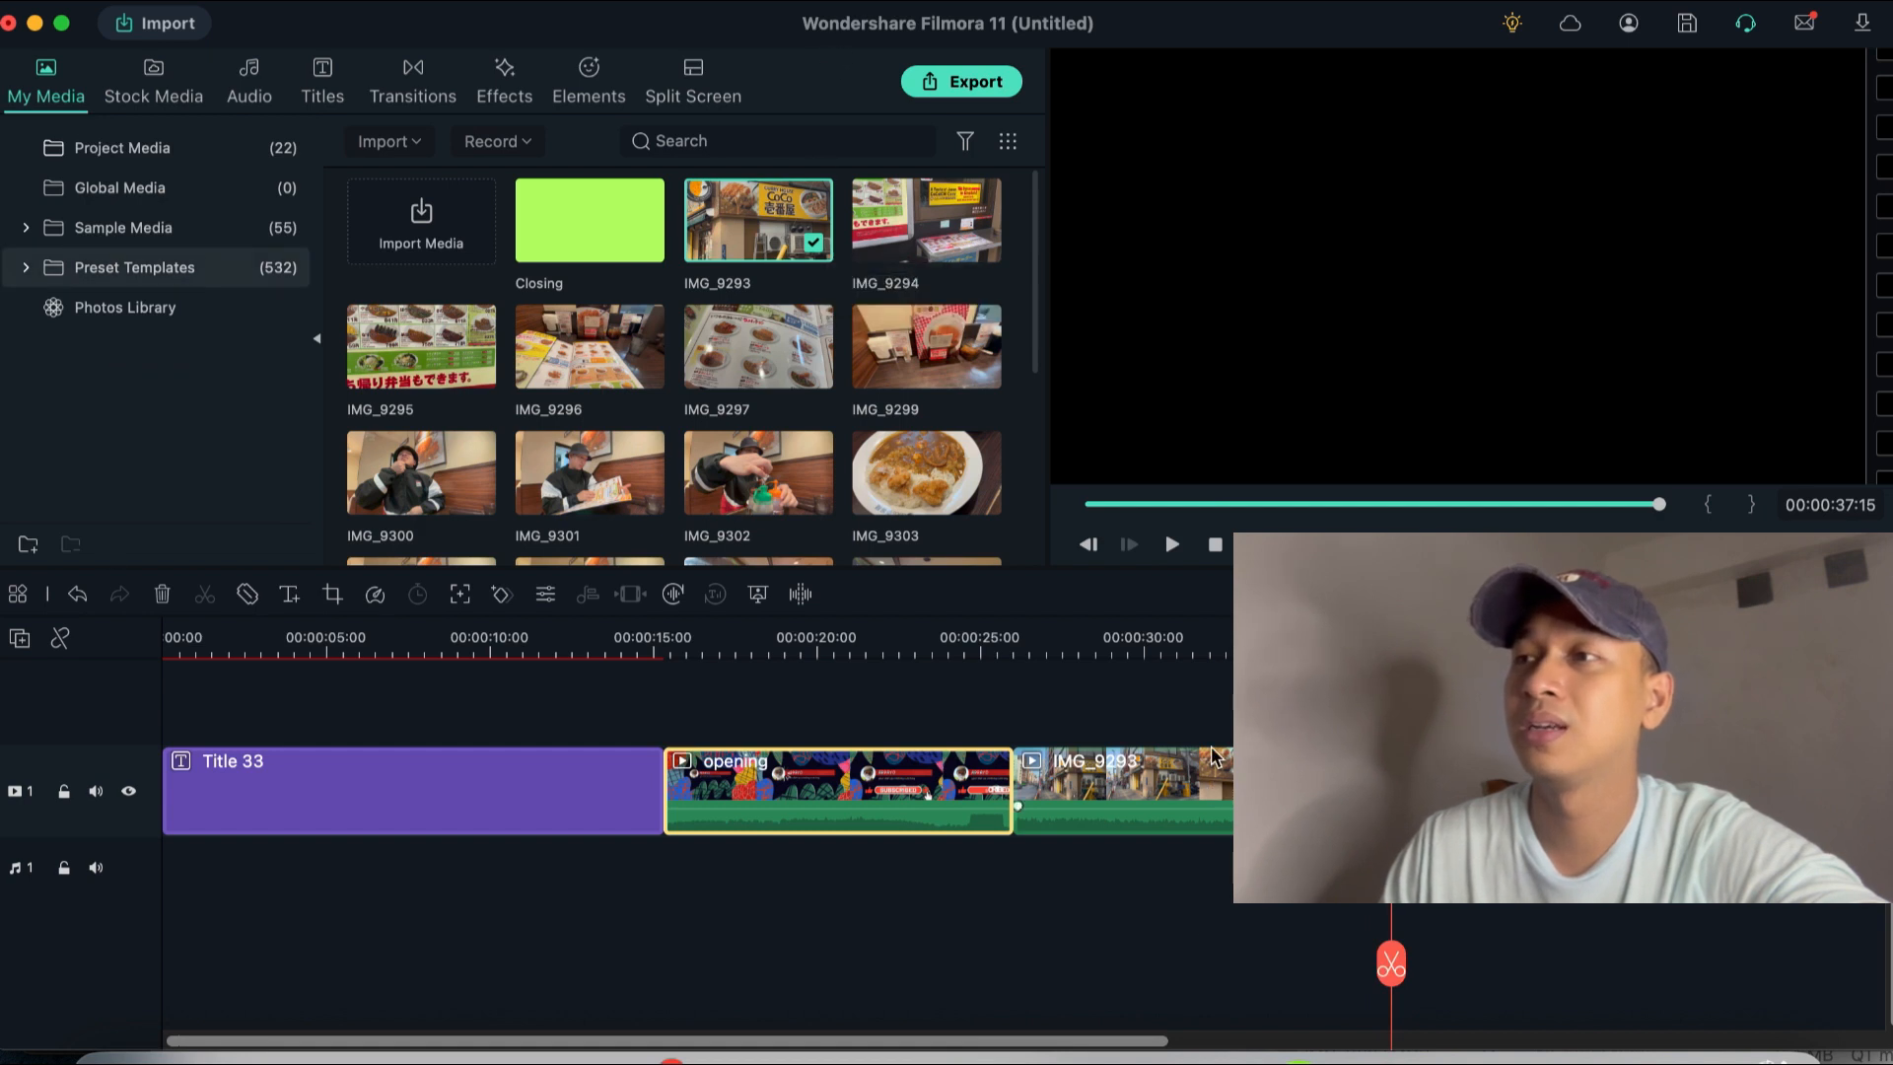
- Enable Auto Normalization in the audio settings of the IMG_9293 clip
double_click(1203, 782)
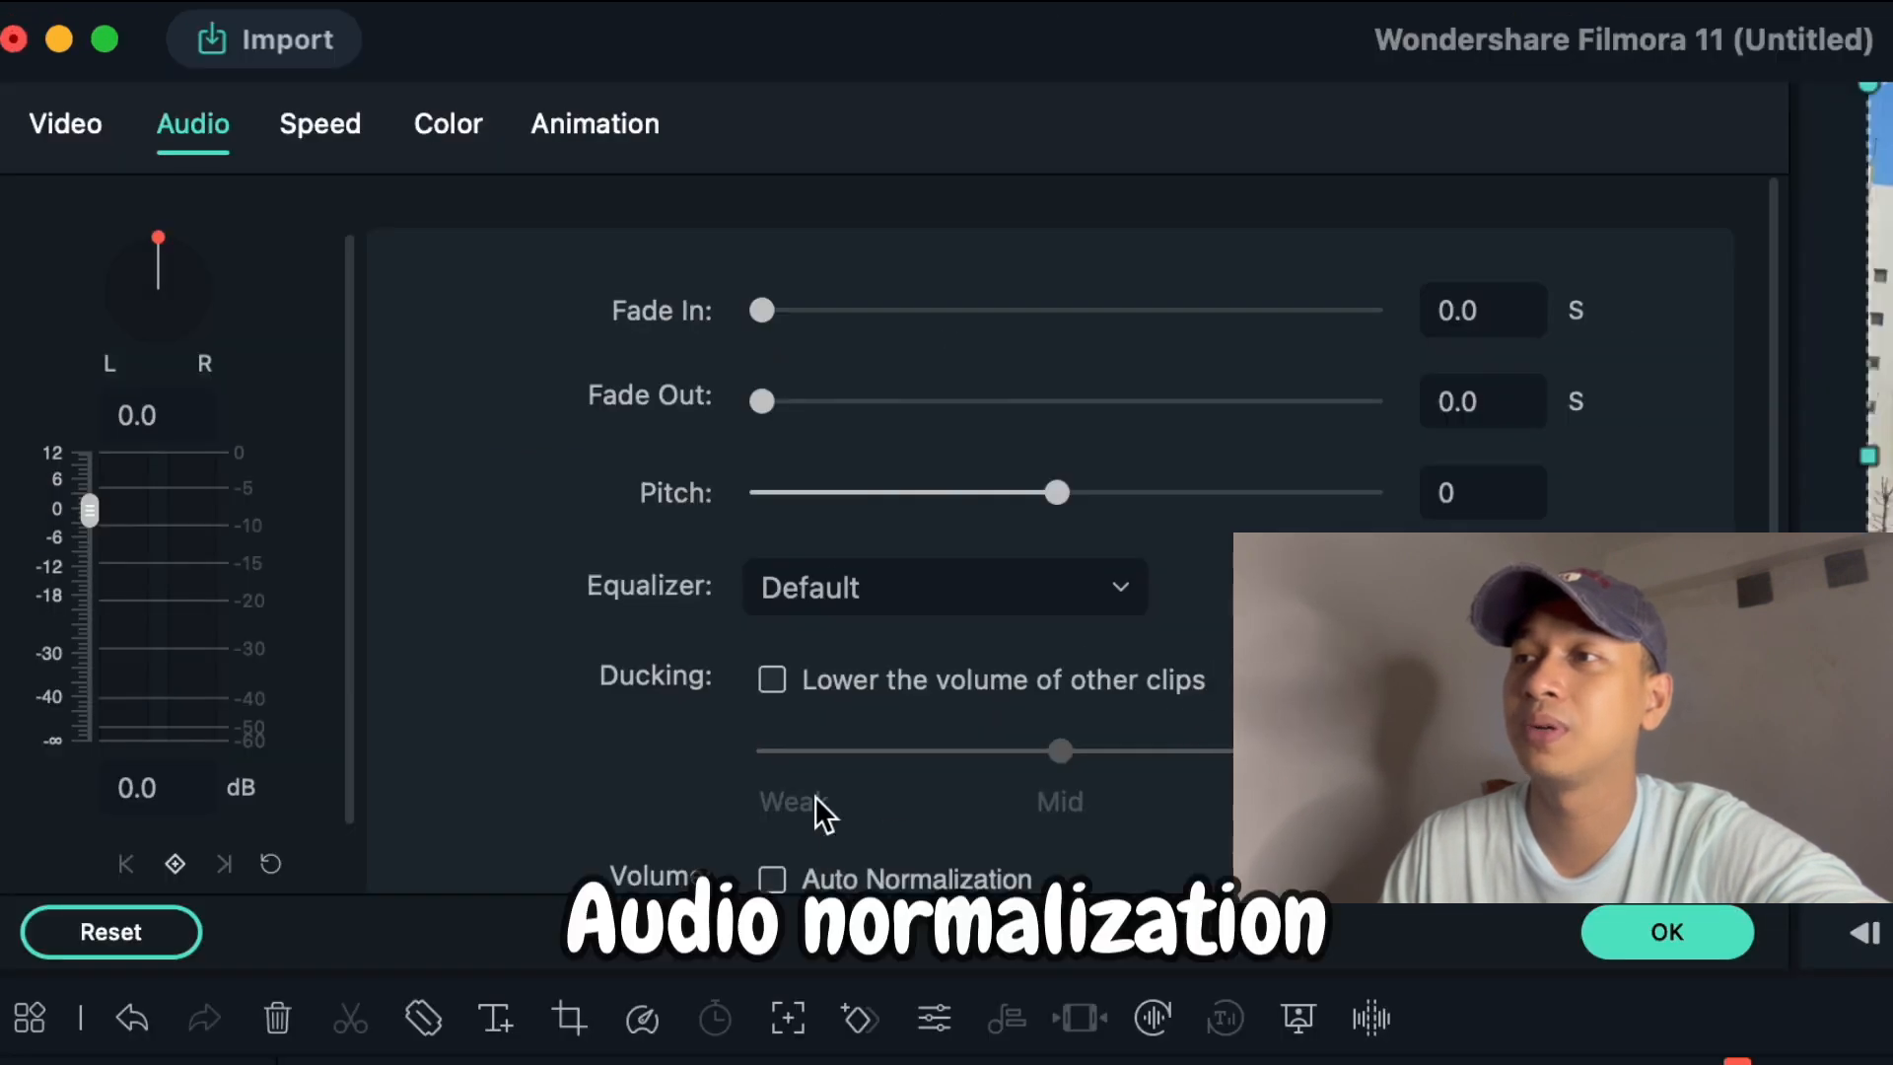
scroll(815, 796, "down", 3)
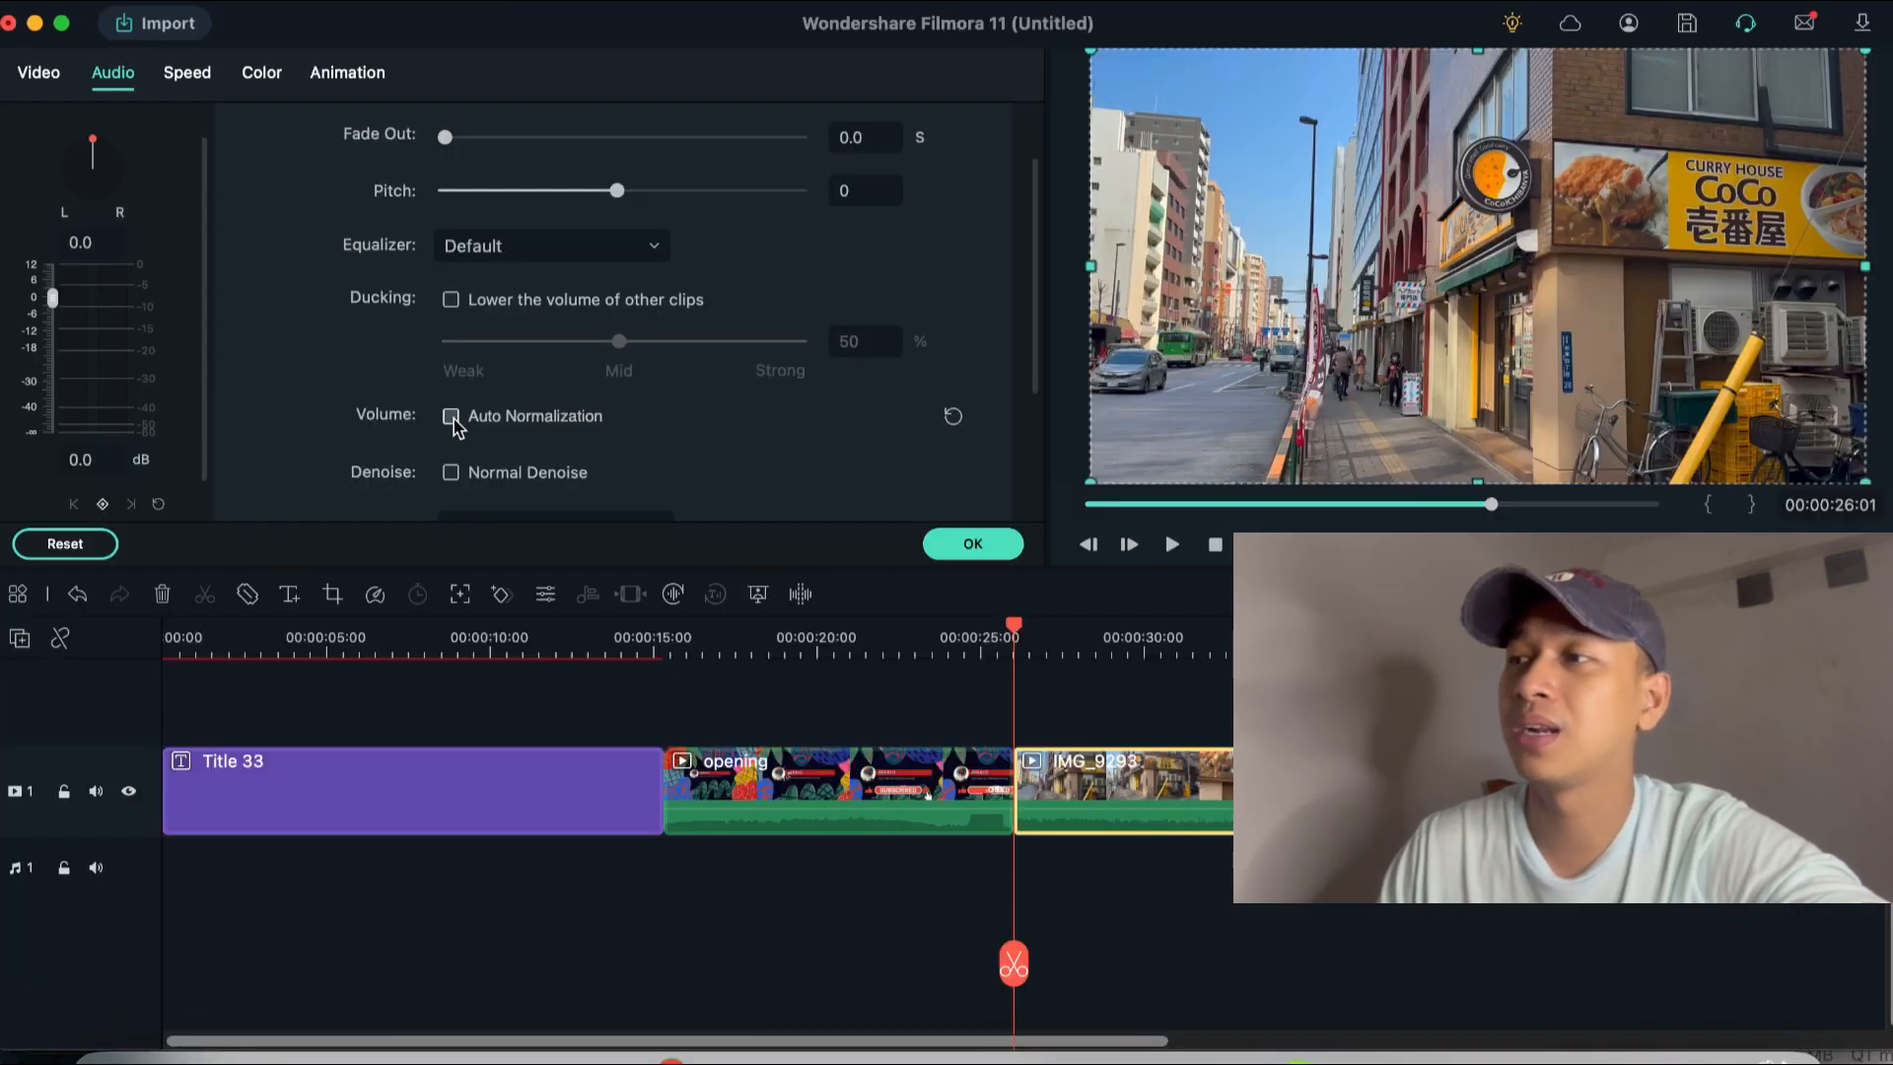
left_click(452, 417)
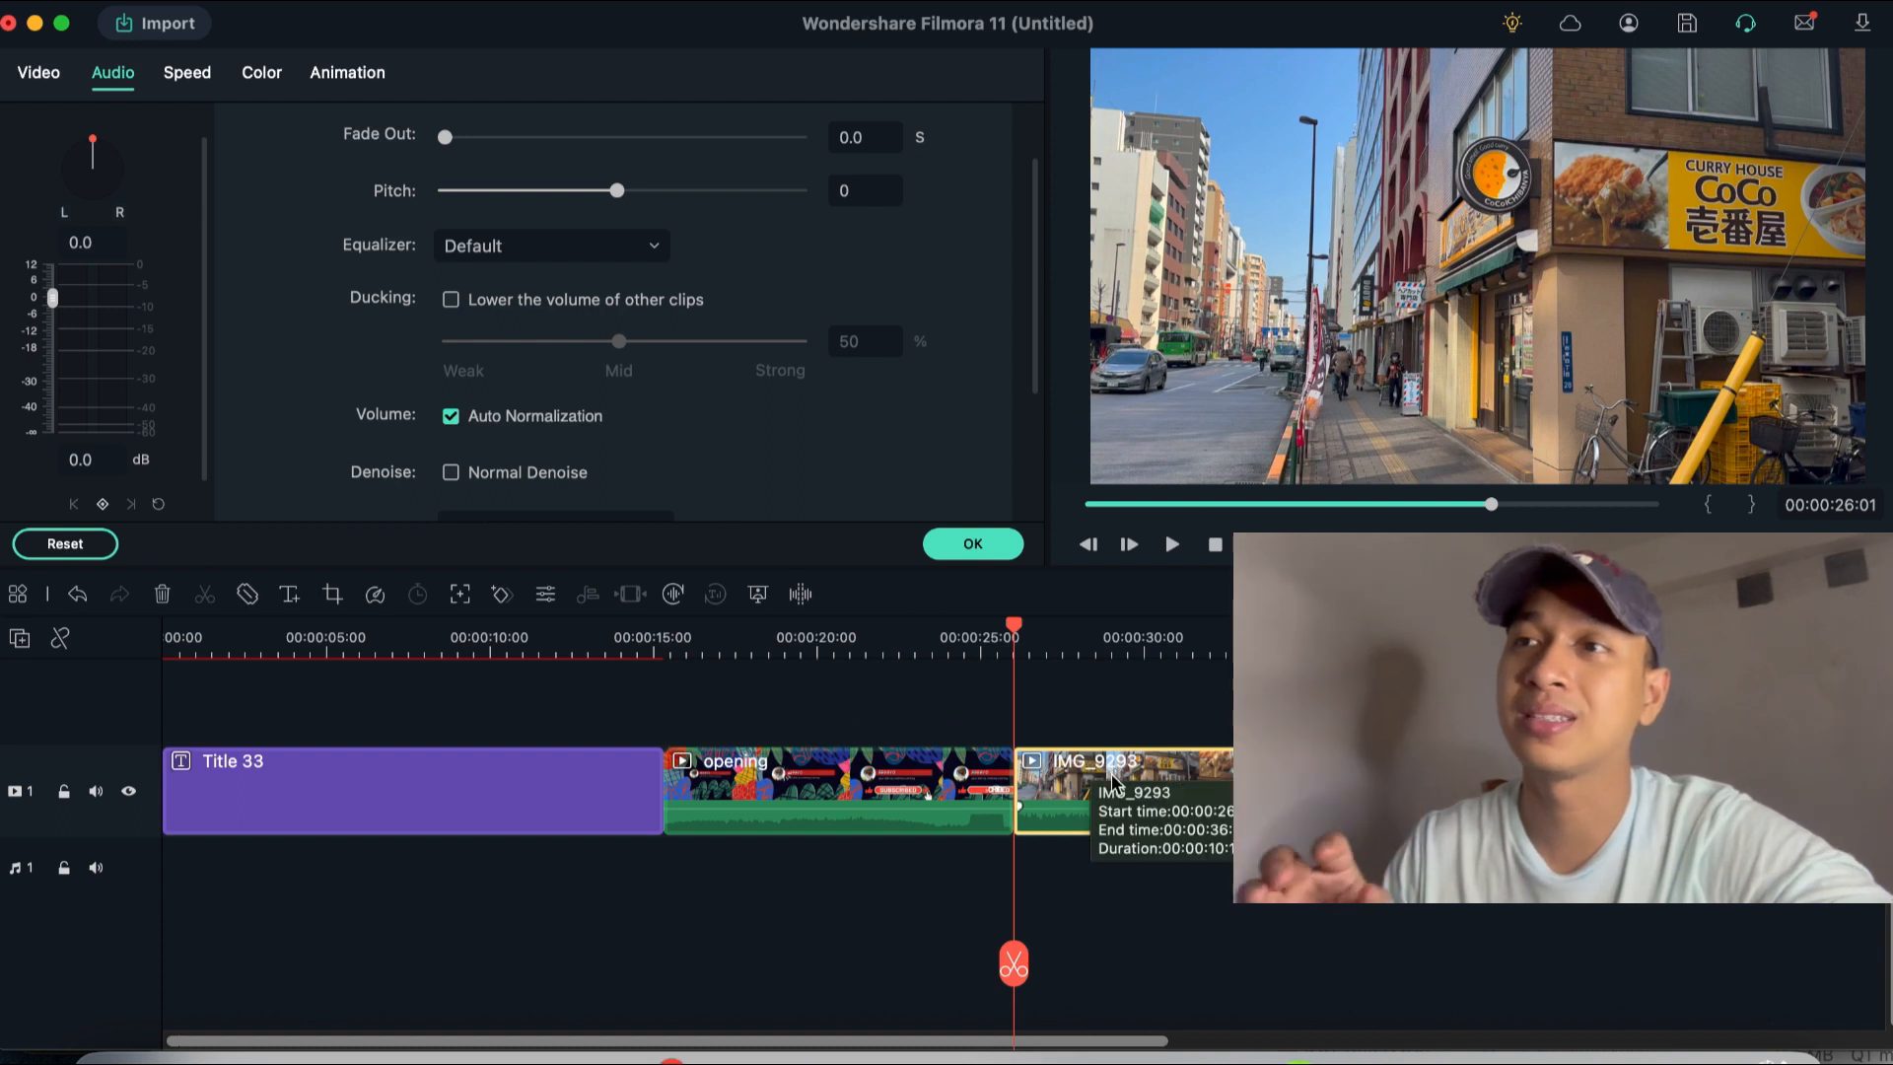
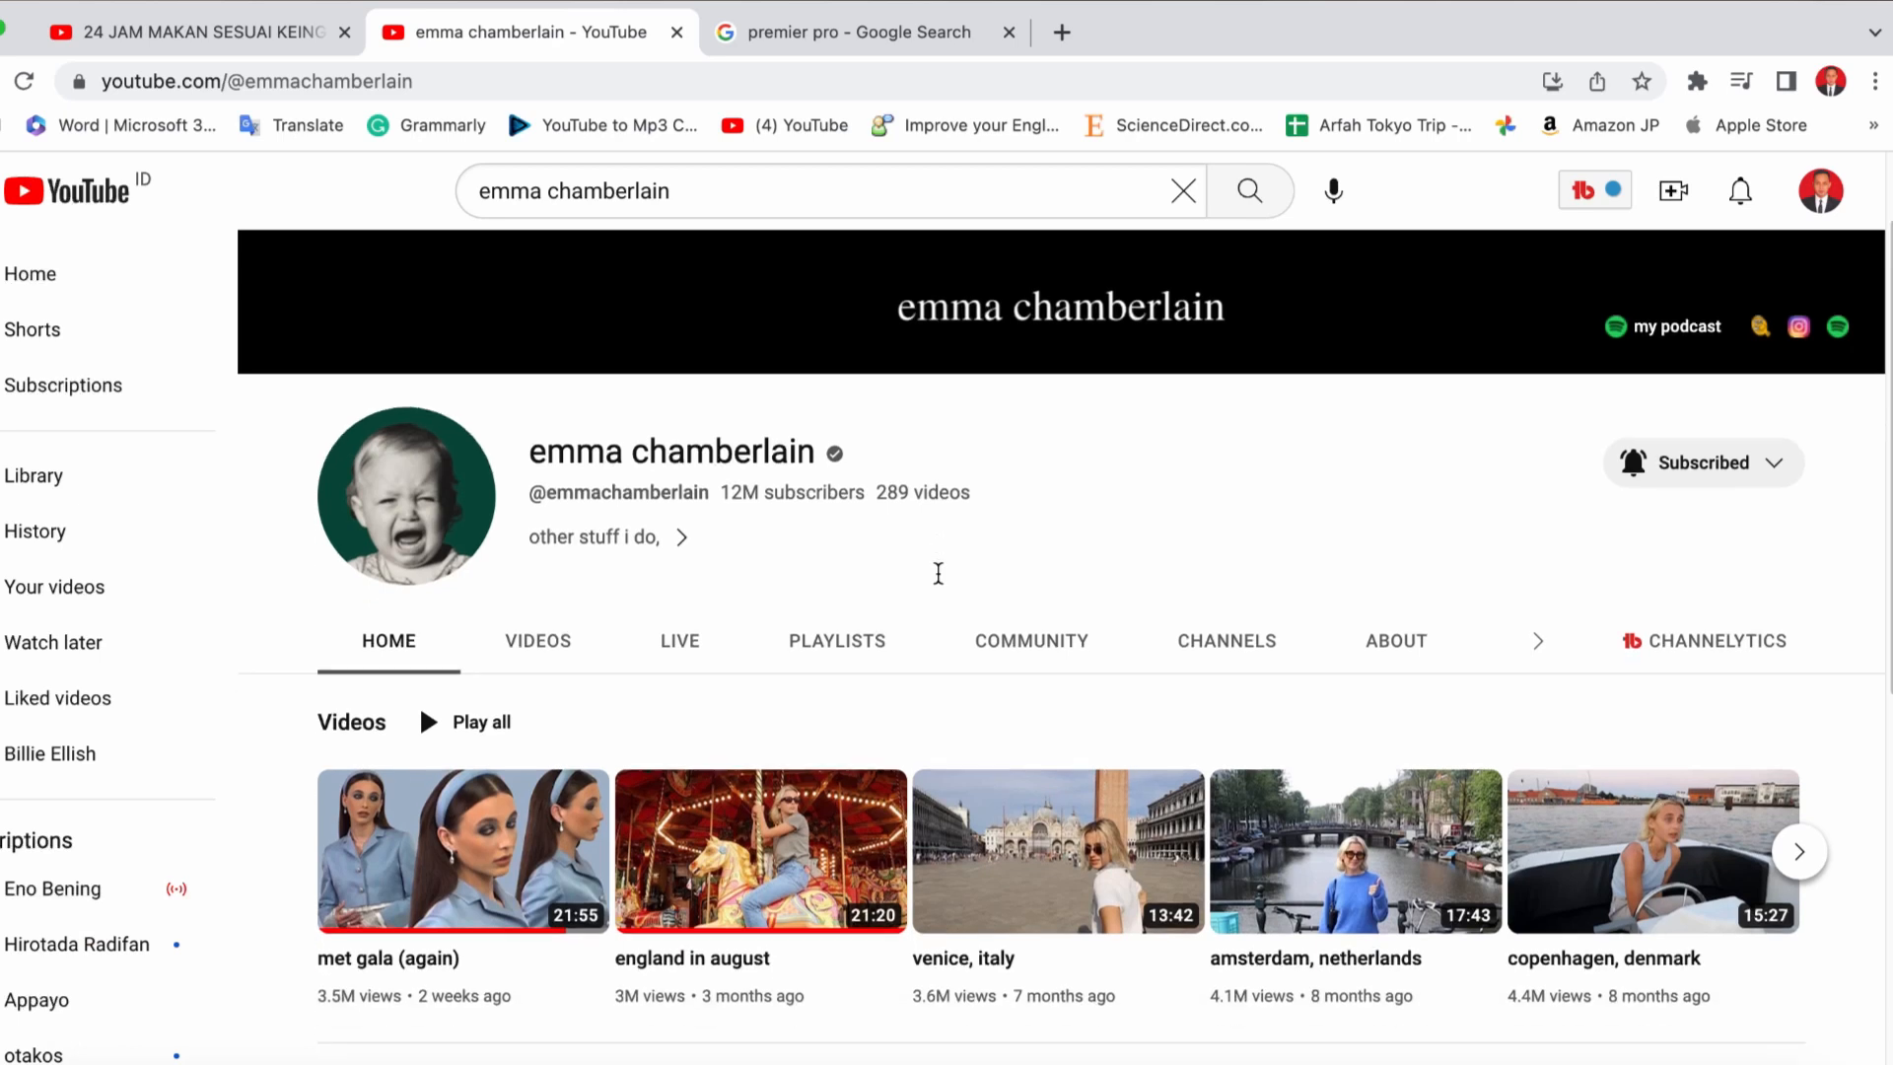
scroll(941, 584, "down", 5)
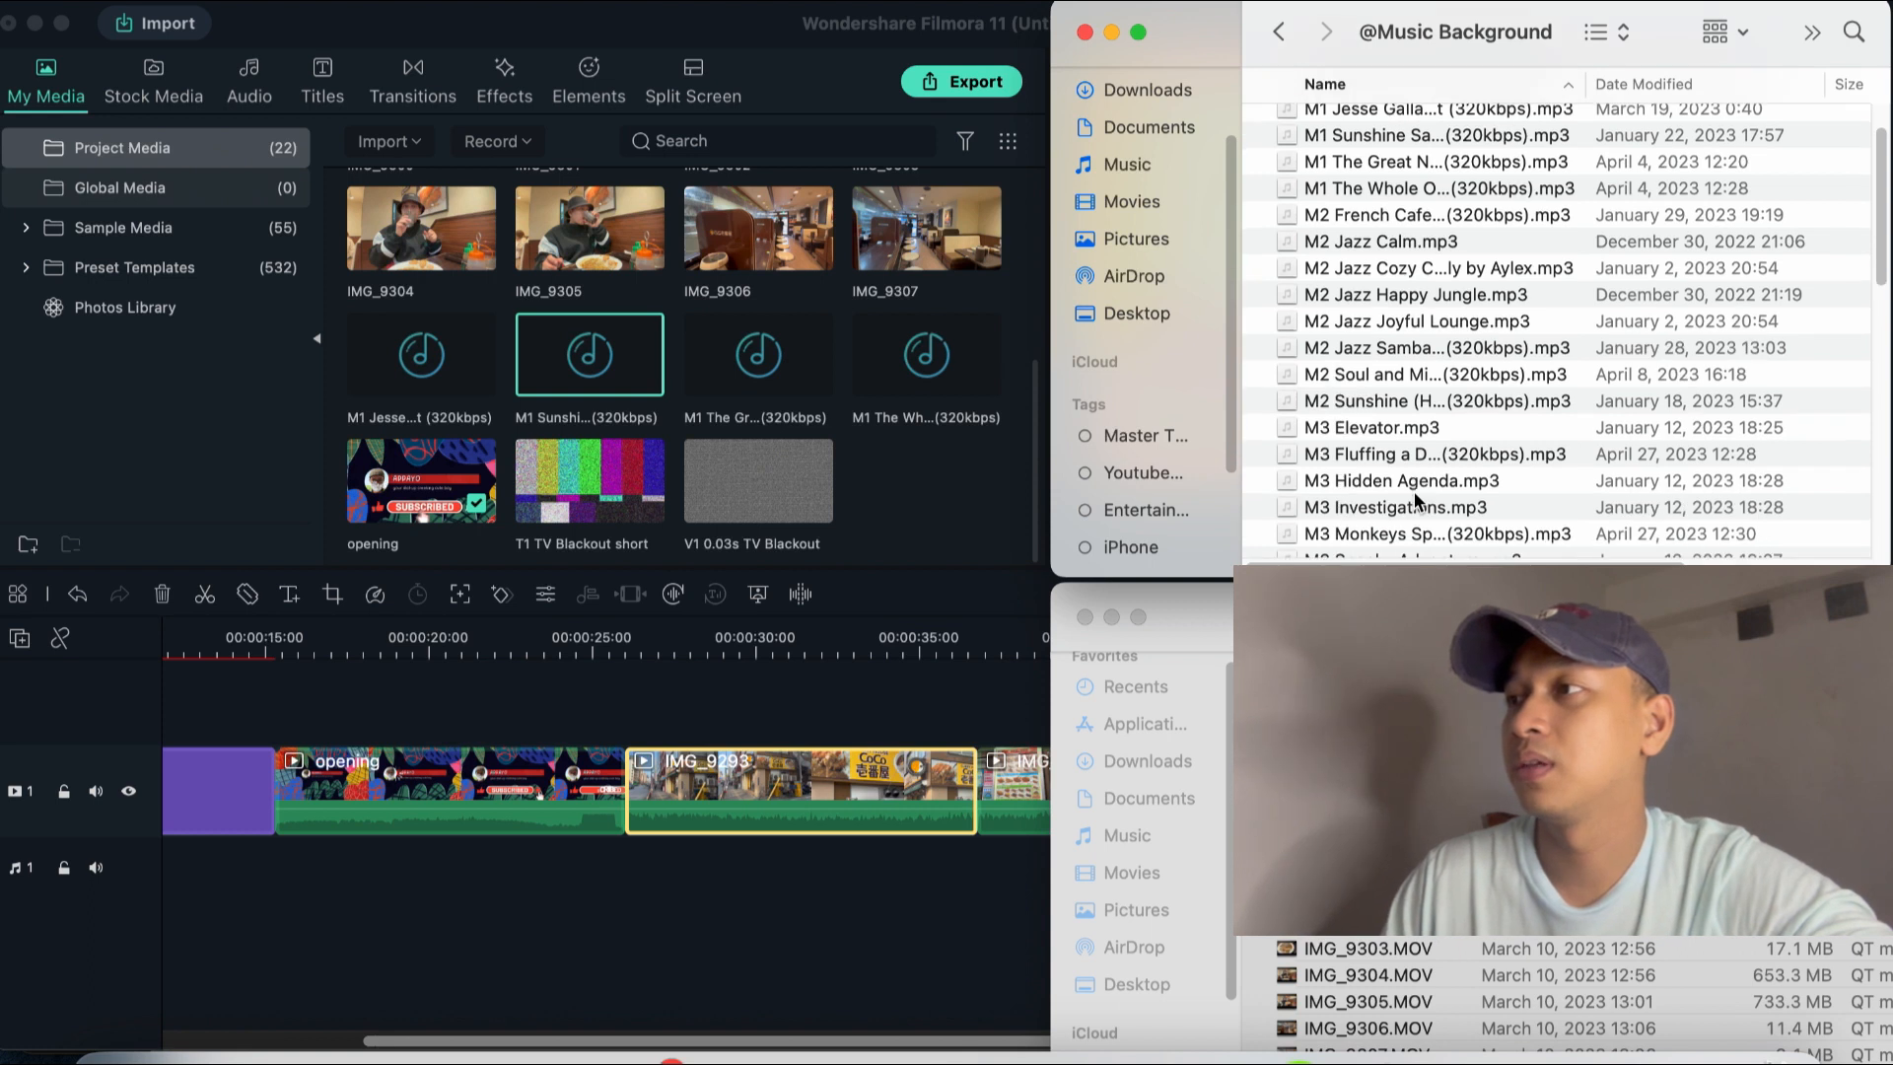
scroll(1414, 500, "down", 5)
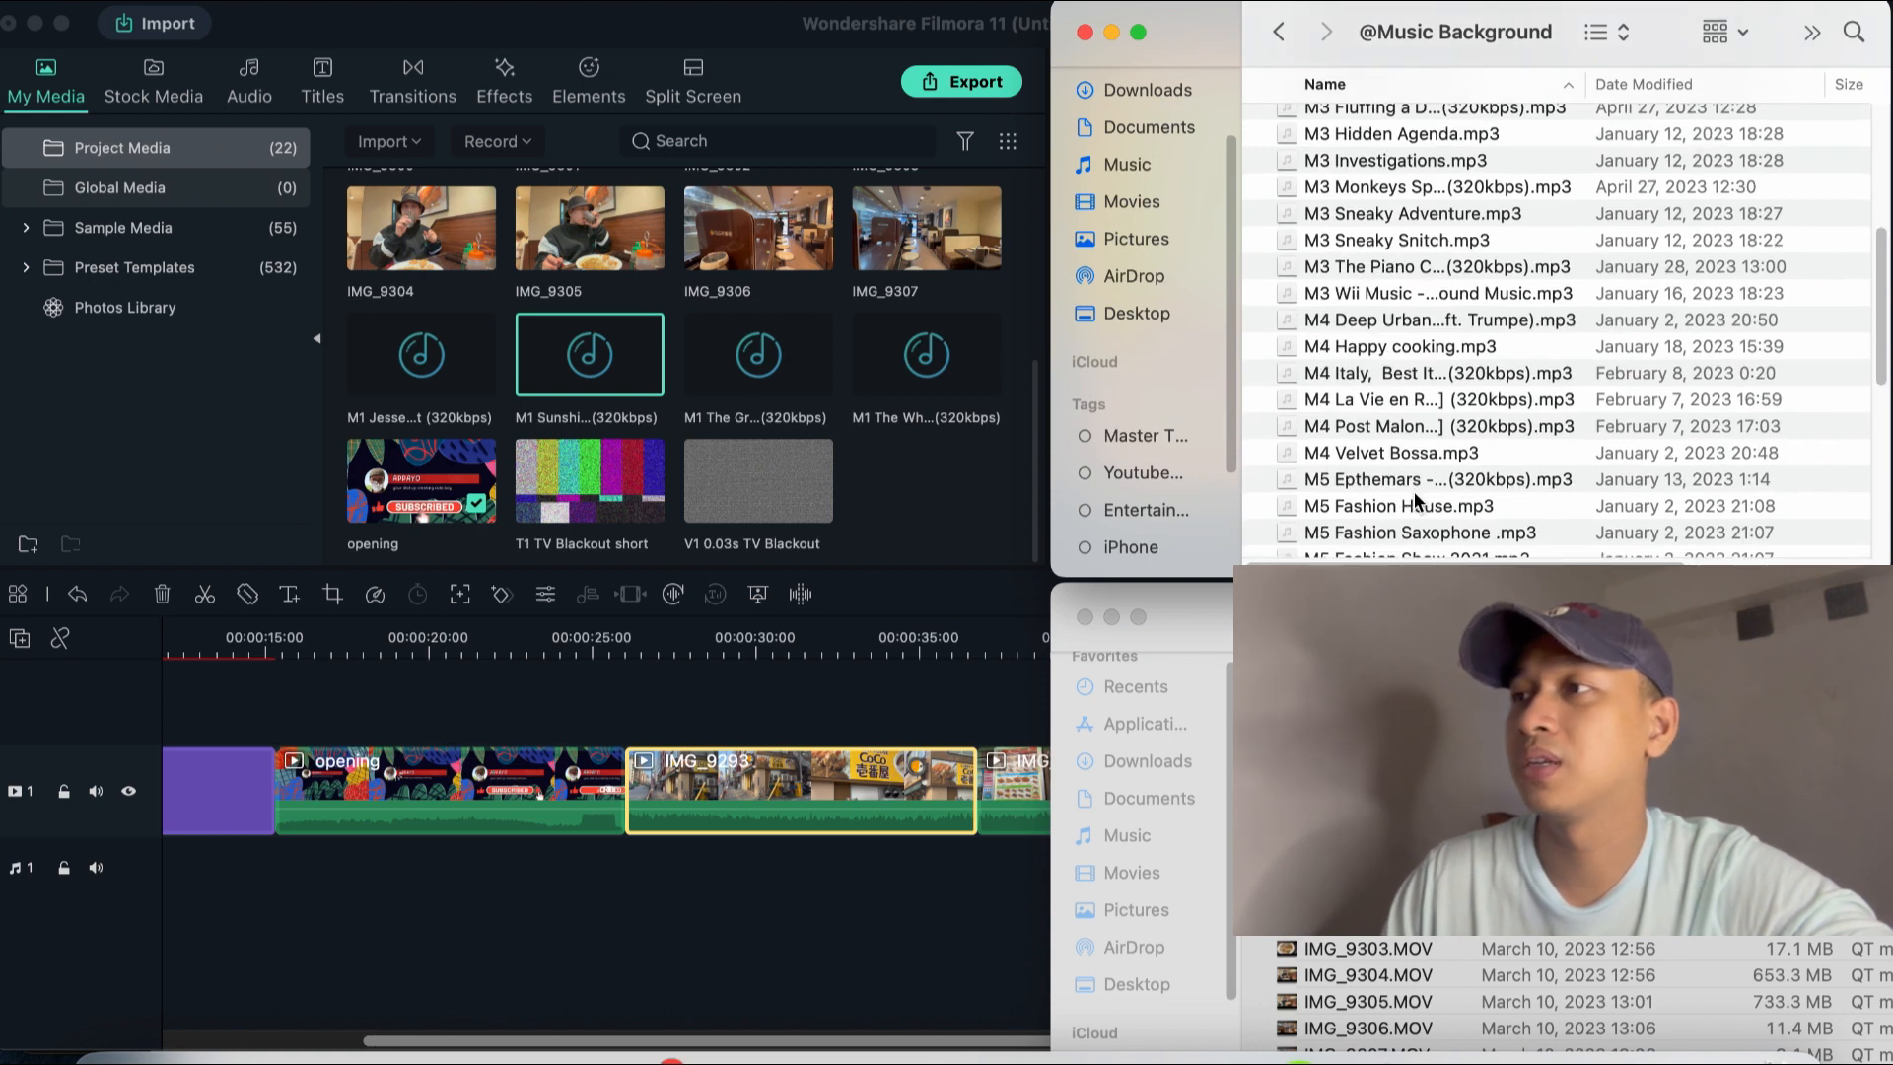
scroll(1351, 416, "up", 3)
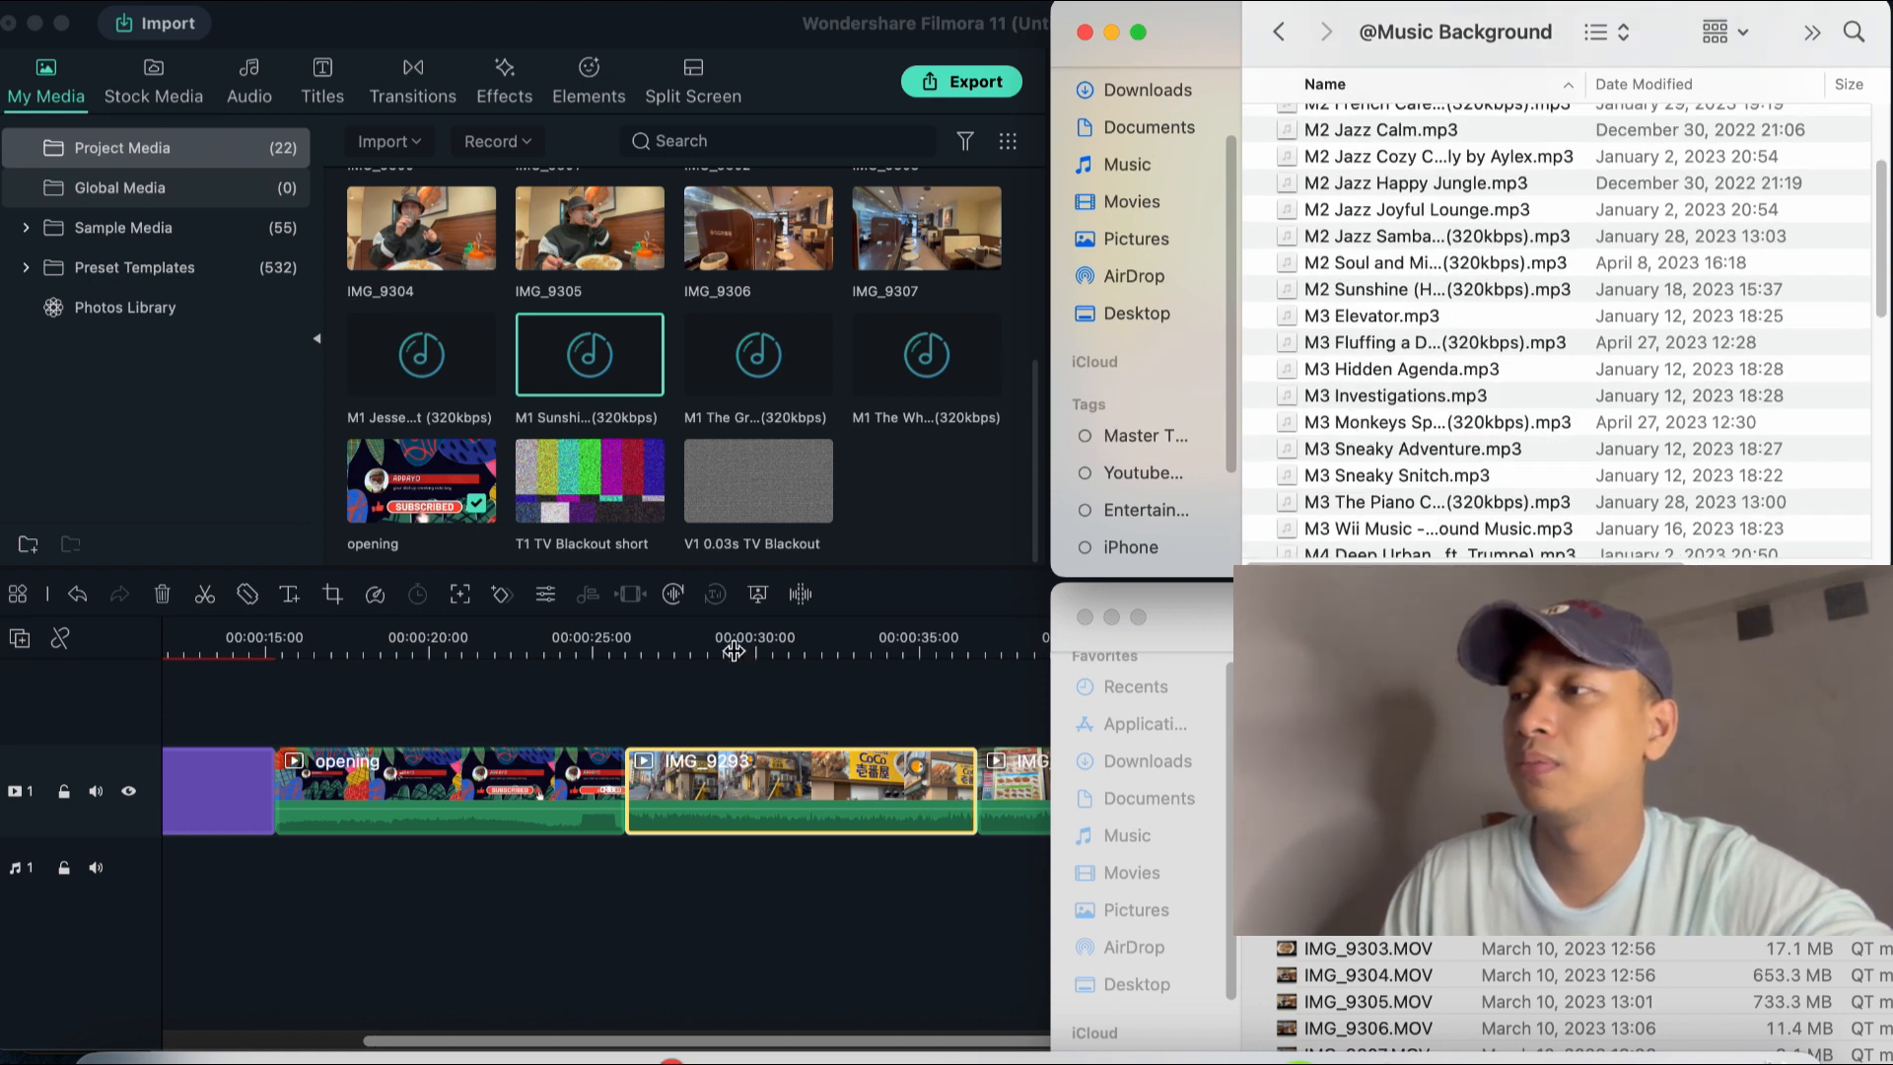
- Place the M1 Sunshine Samba music on audio track 1, starting at the beginning of the IMG_9293 clip
left_click(887, 498)
left_click_drag(1294, 945, 1120, 936)
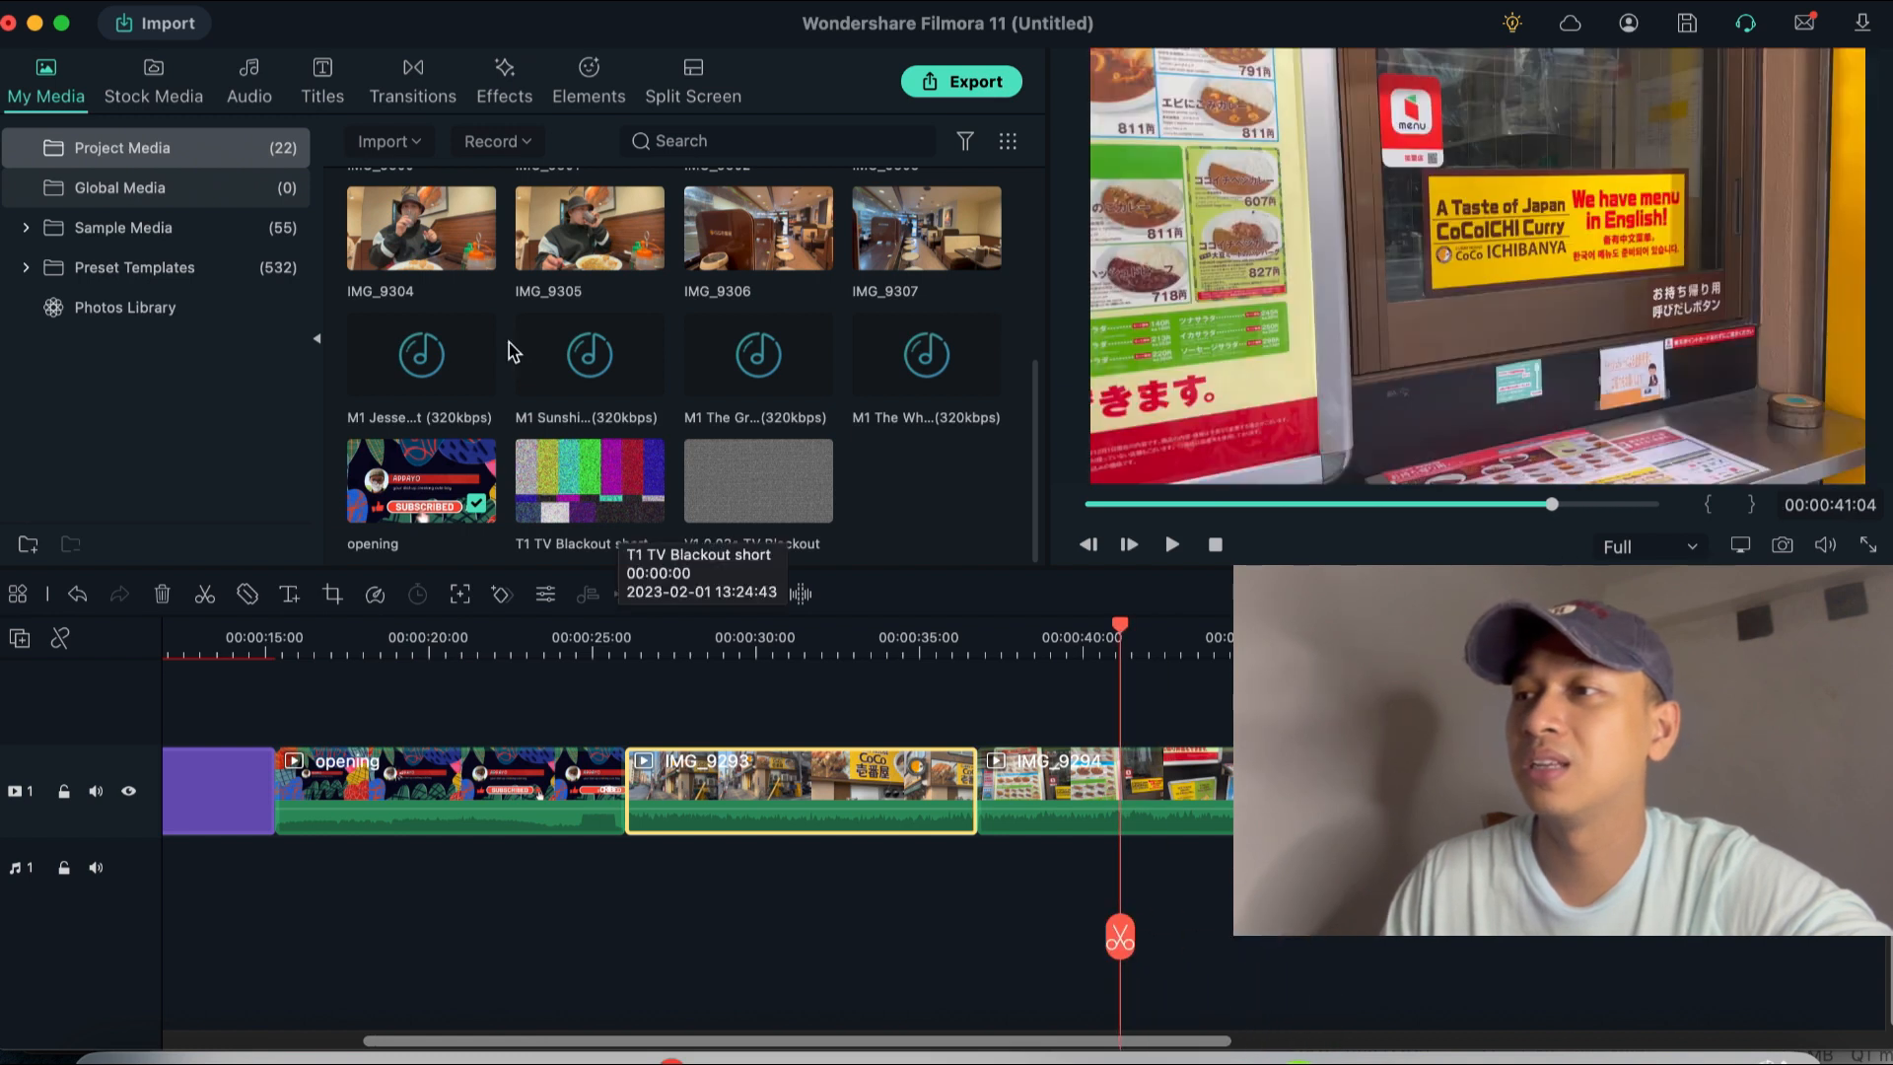
left_click_drag(592, 367, 628, 873)
left_click_drag(1120, 941, 654, 959)
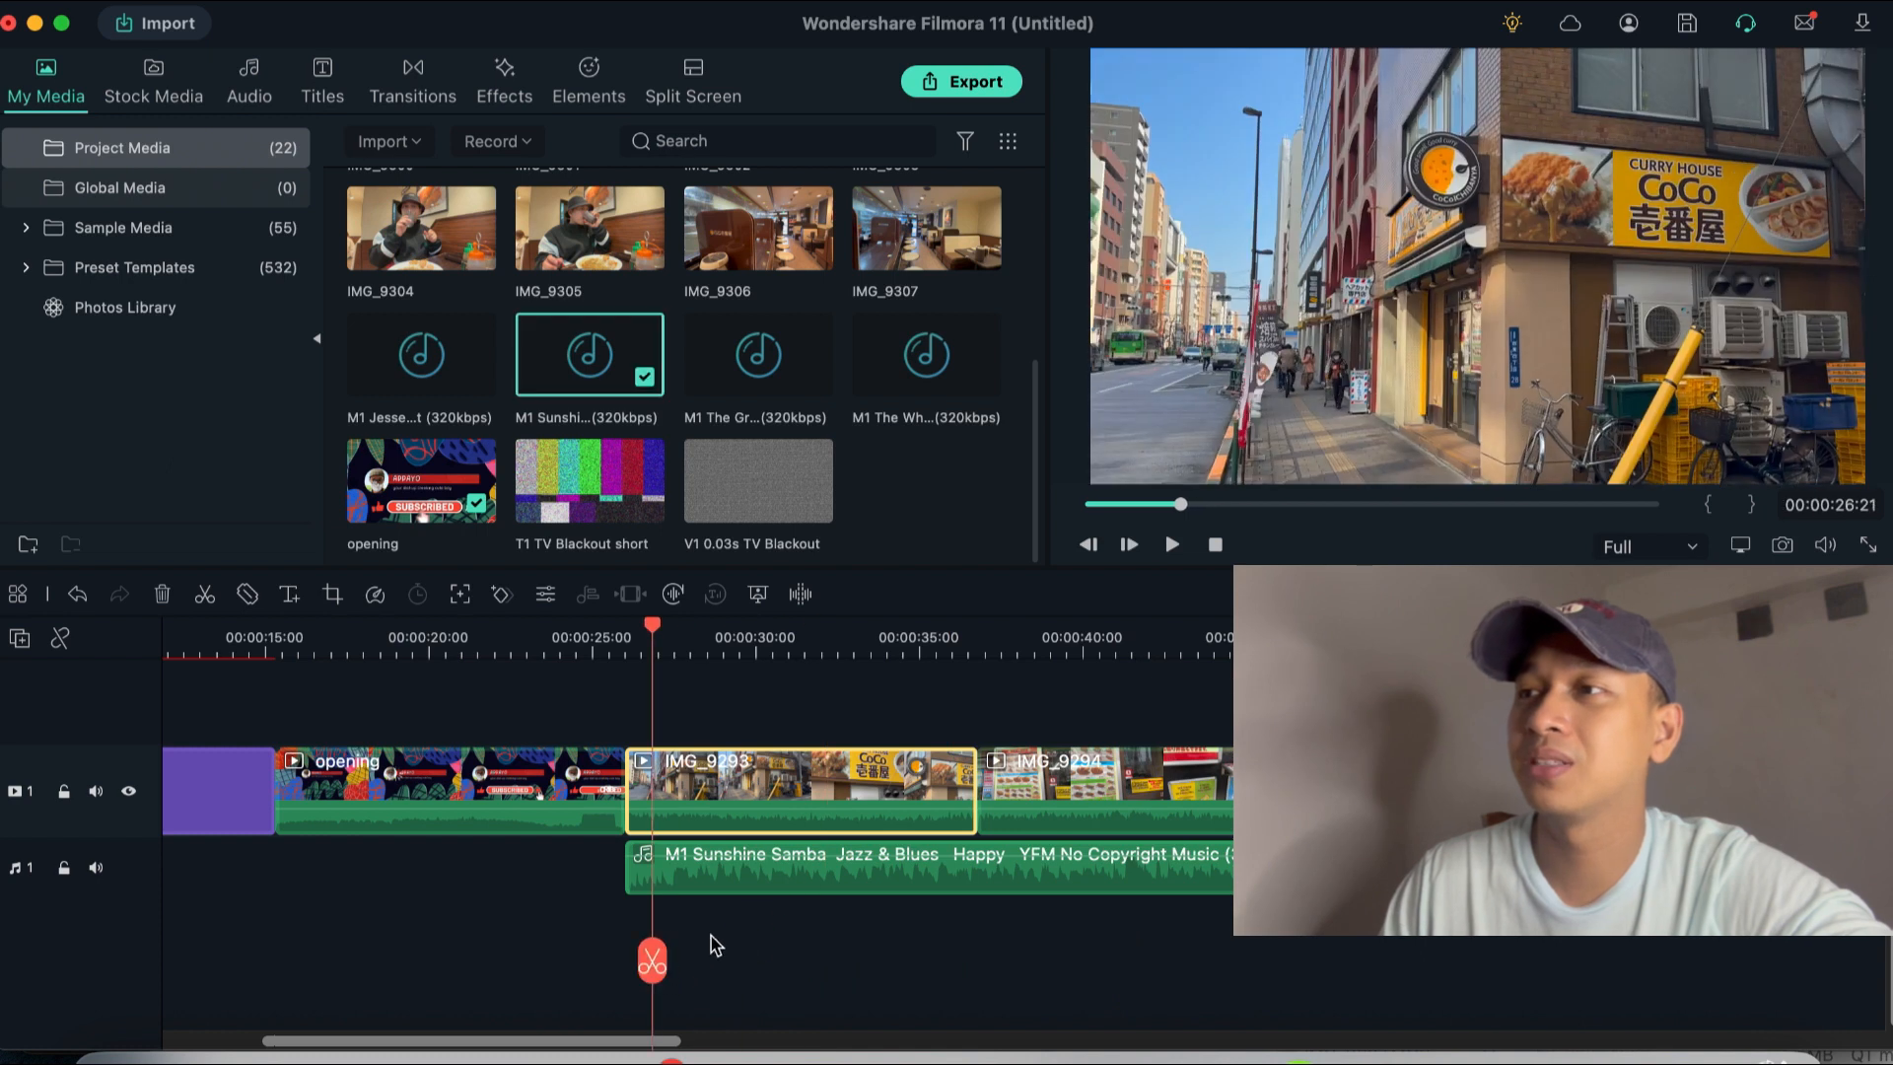
- Enable Auto Normalization for the M1 Sunshine Samba music and set its volume to -15 dB
double_click(773, 887)
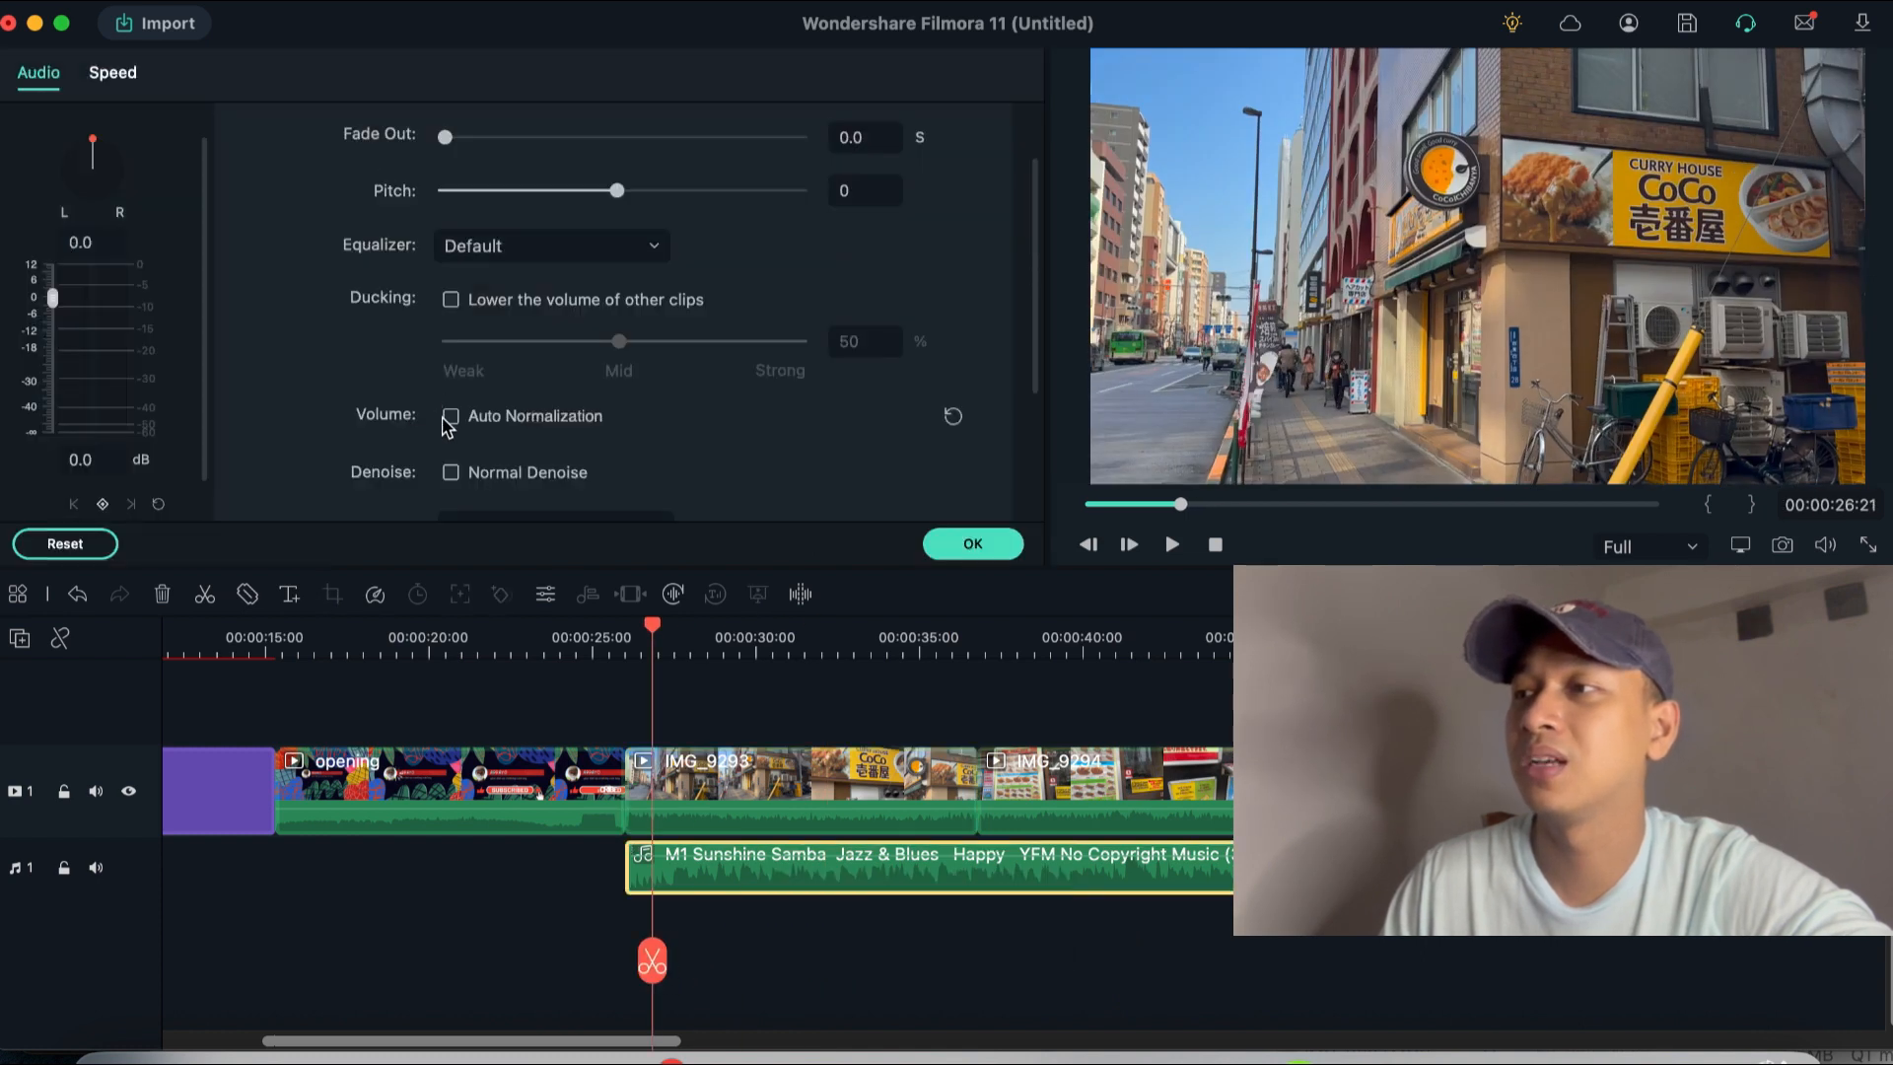
left_click(450, 416)
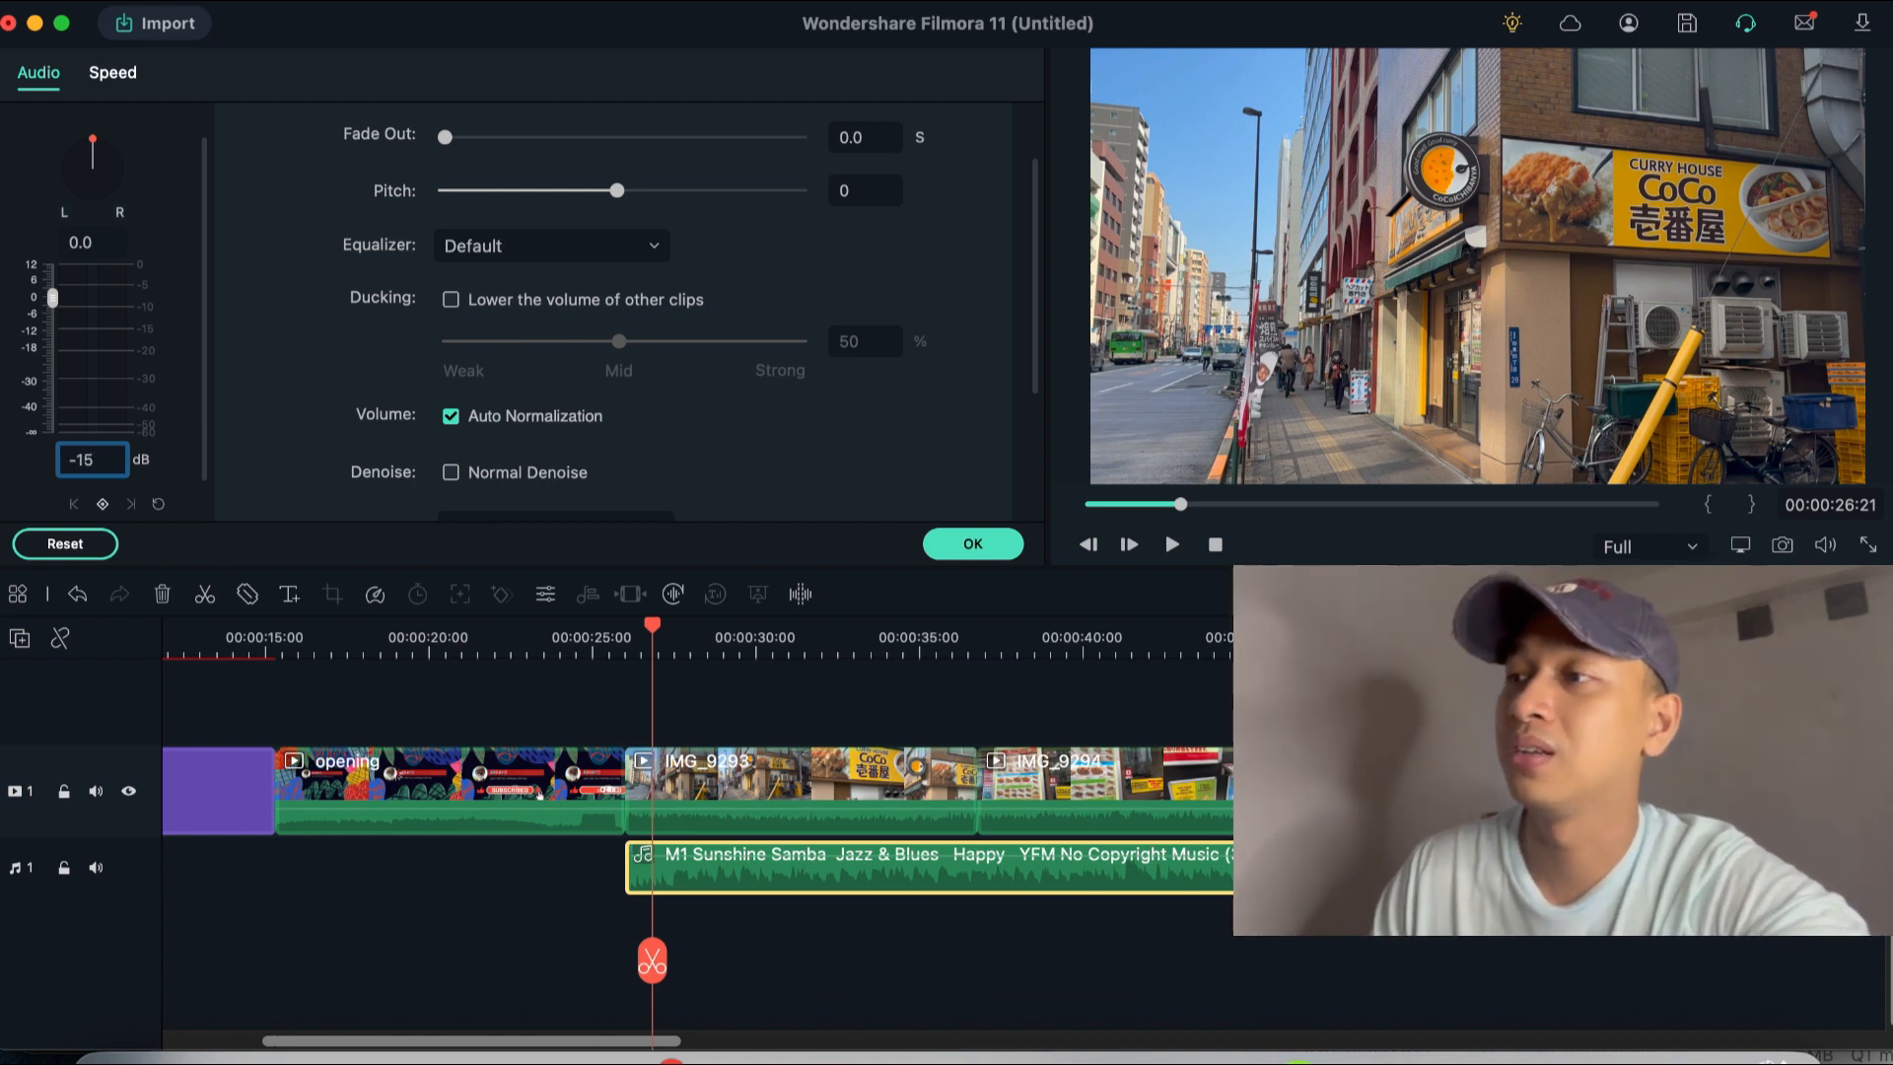
key("Return")
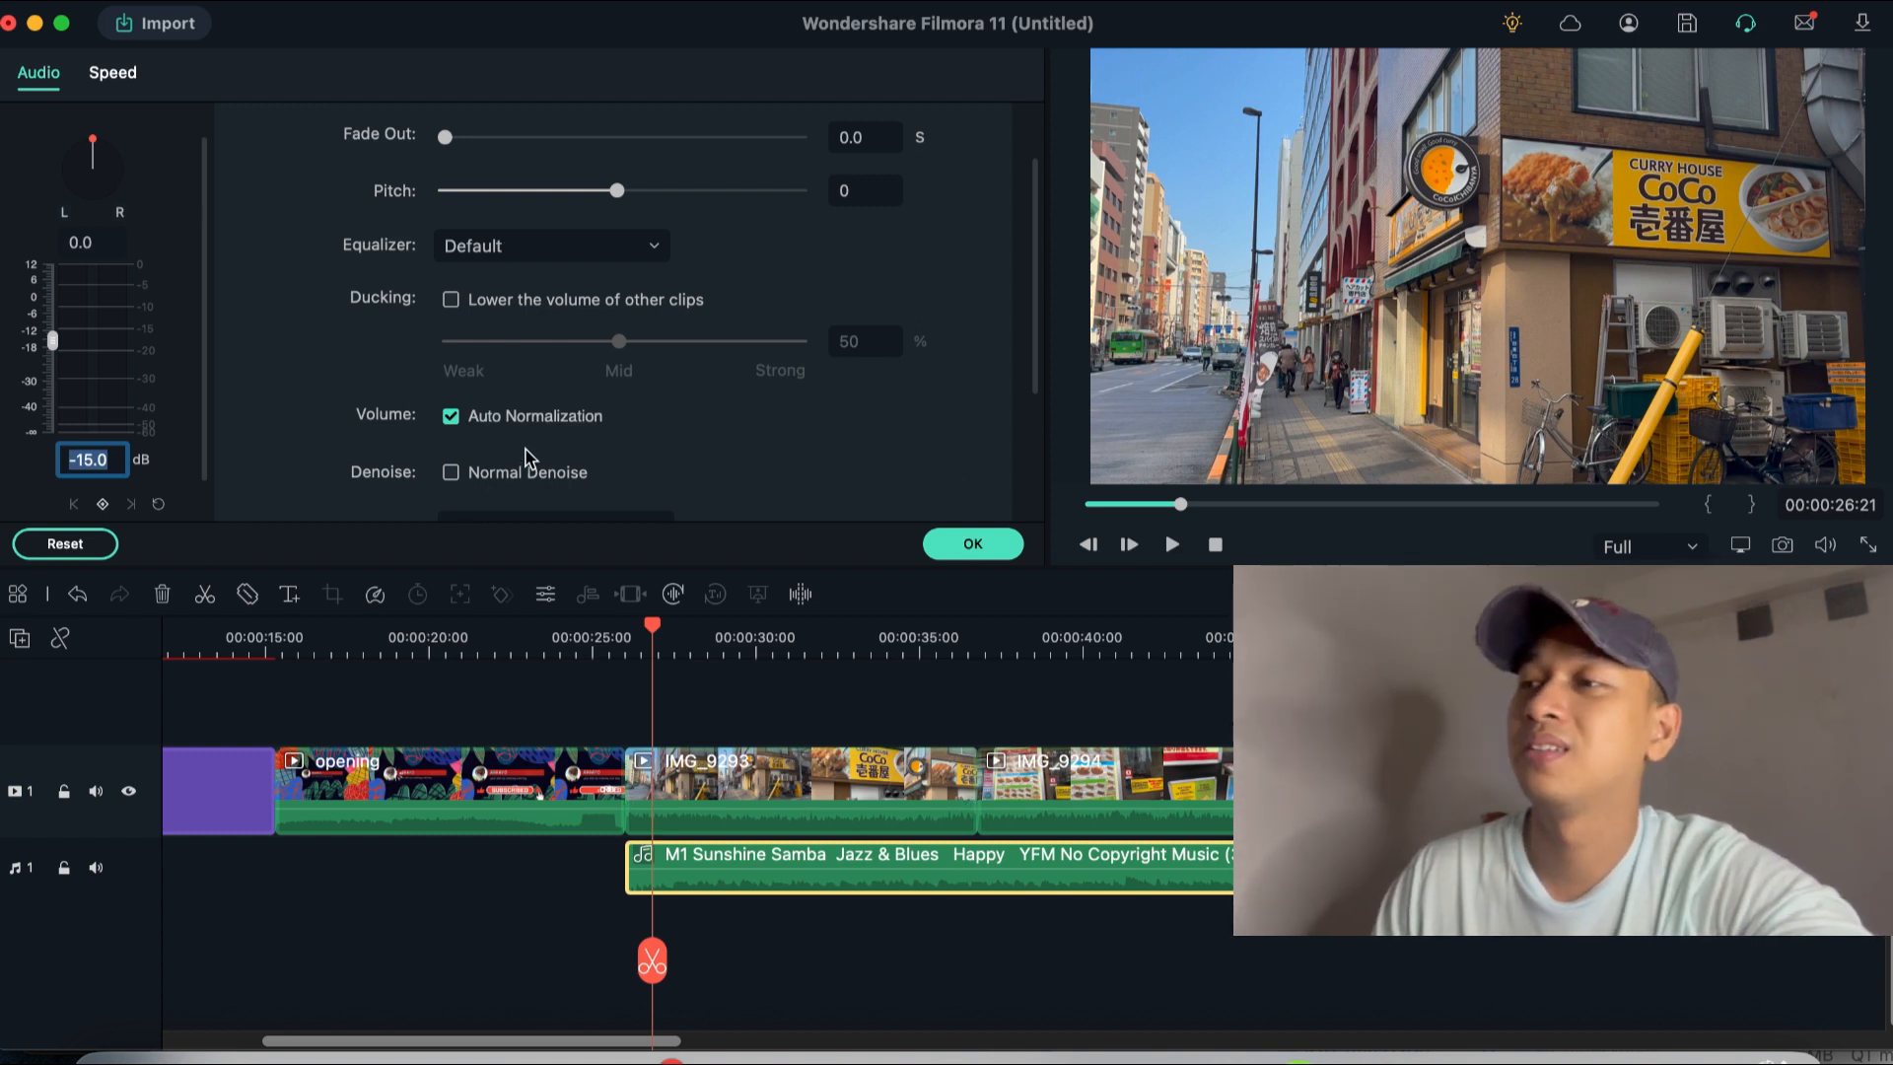
left_click_drag(652, 961, 1191, 954)
left_click(946, 544)
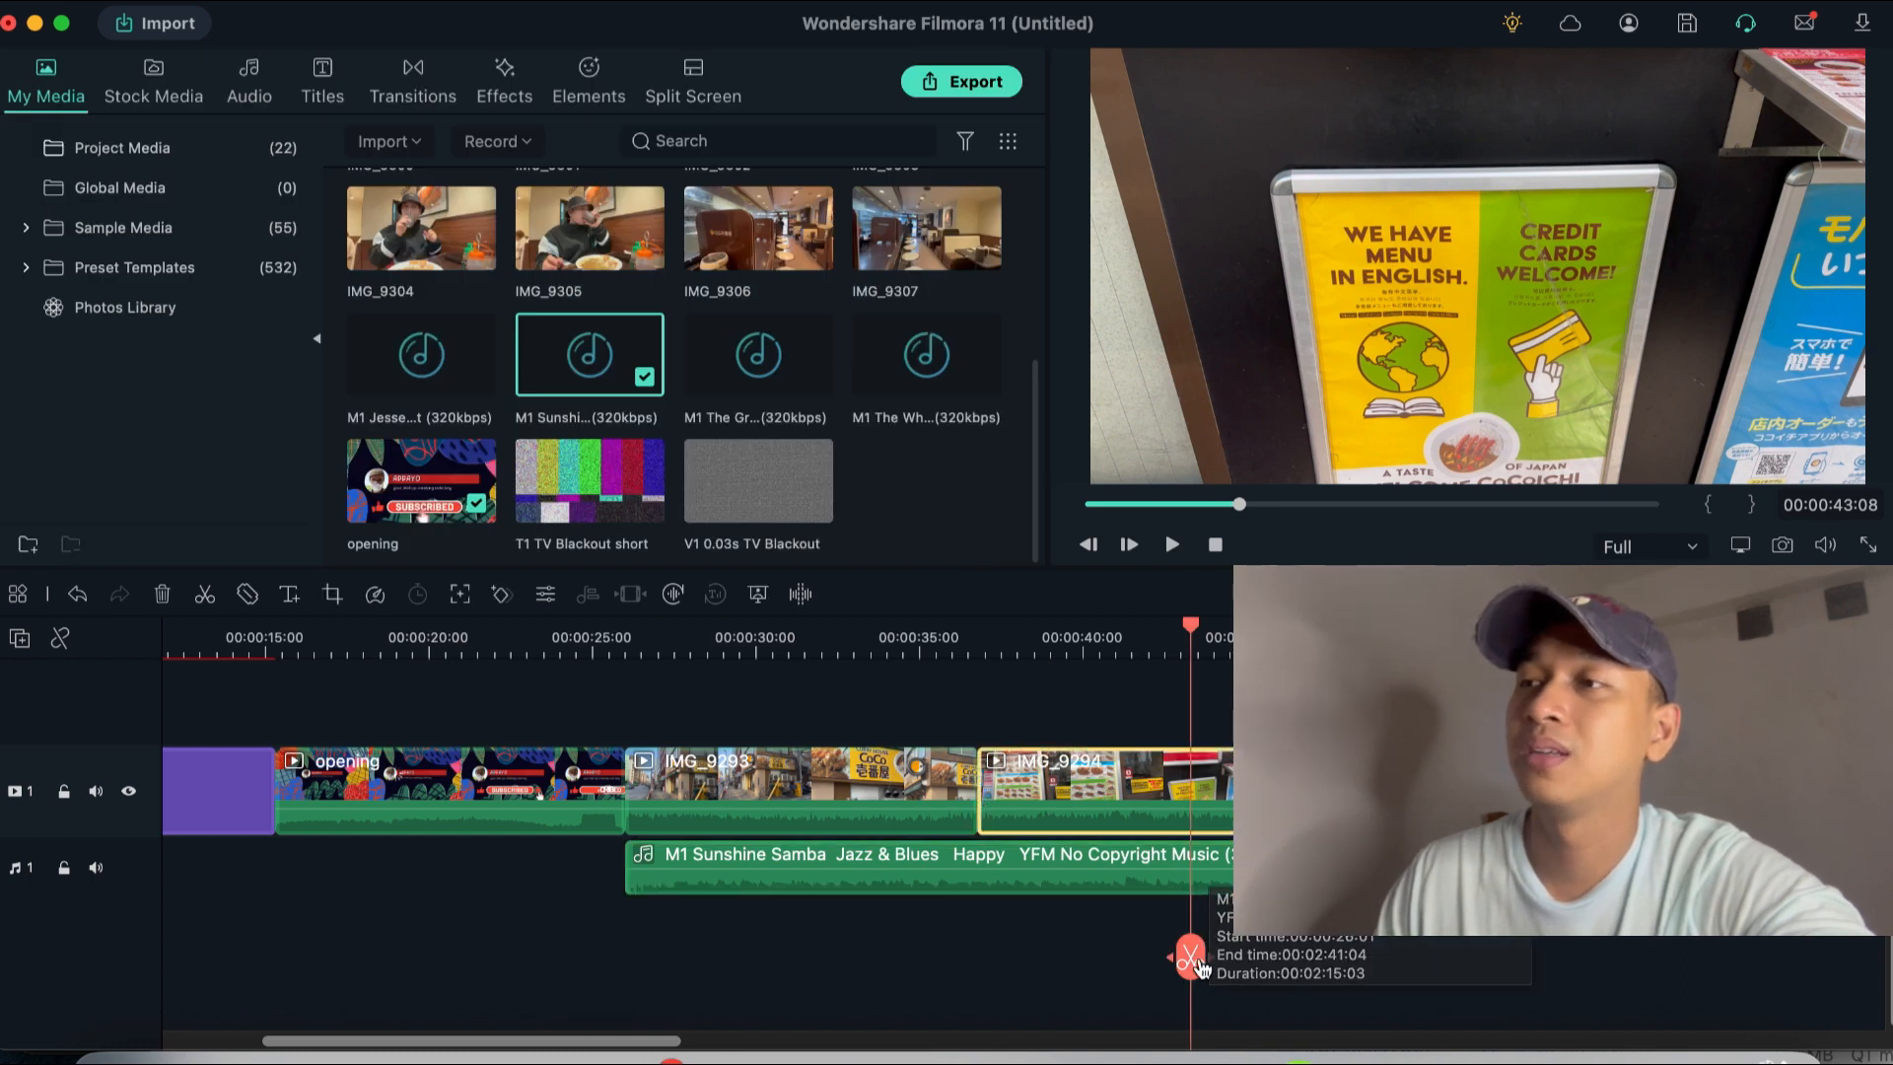
left_click_drag(1191, 956, 1297, 946)
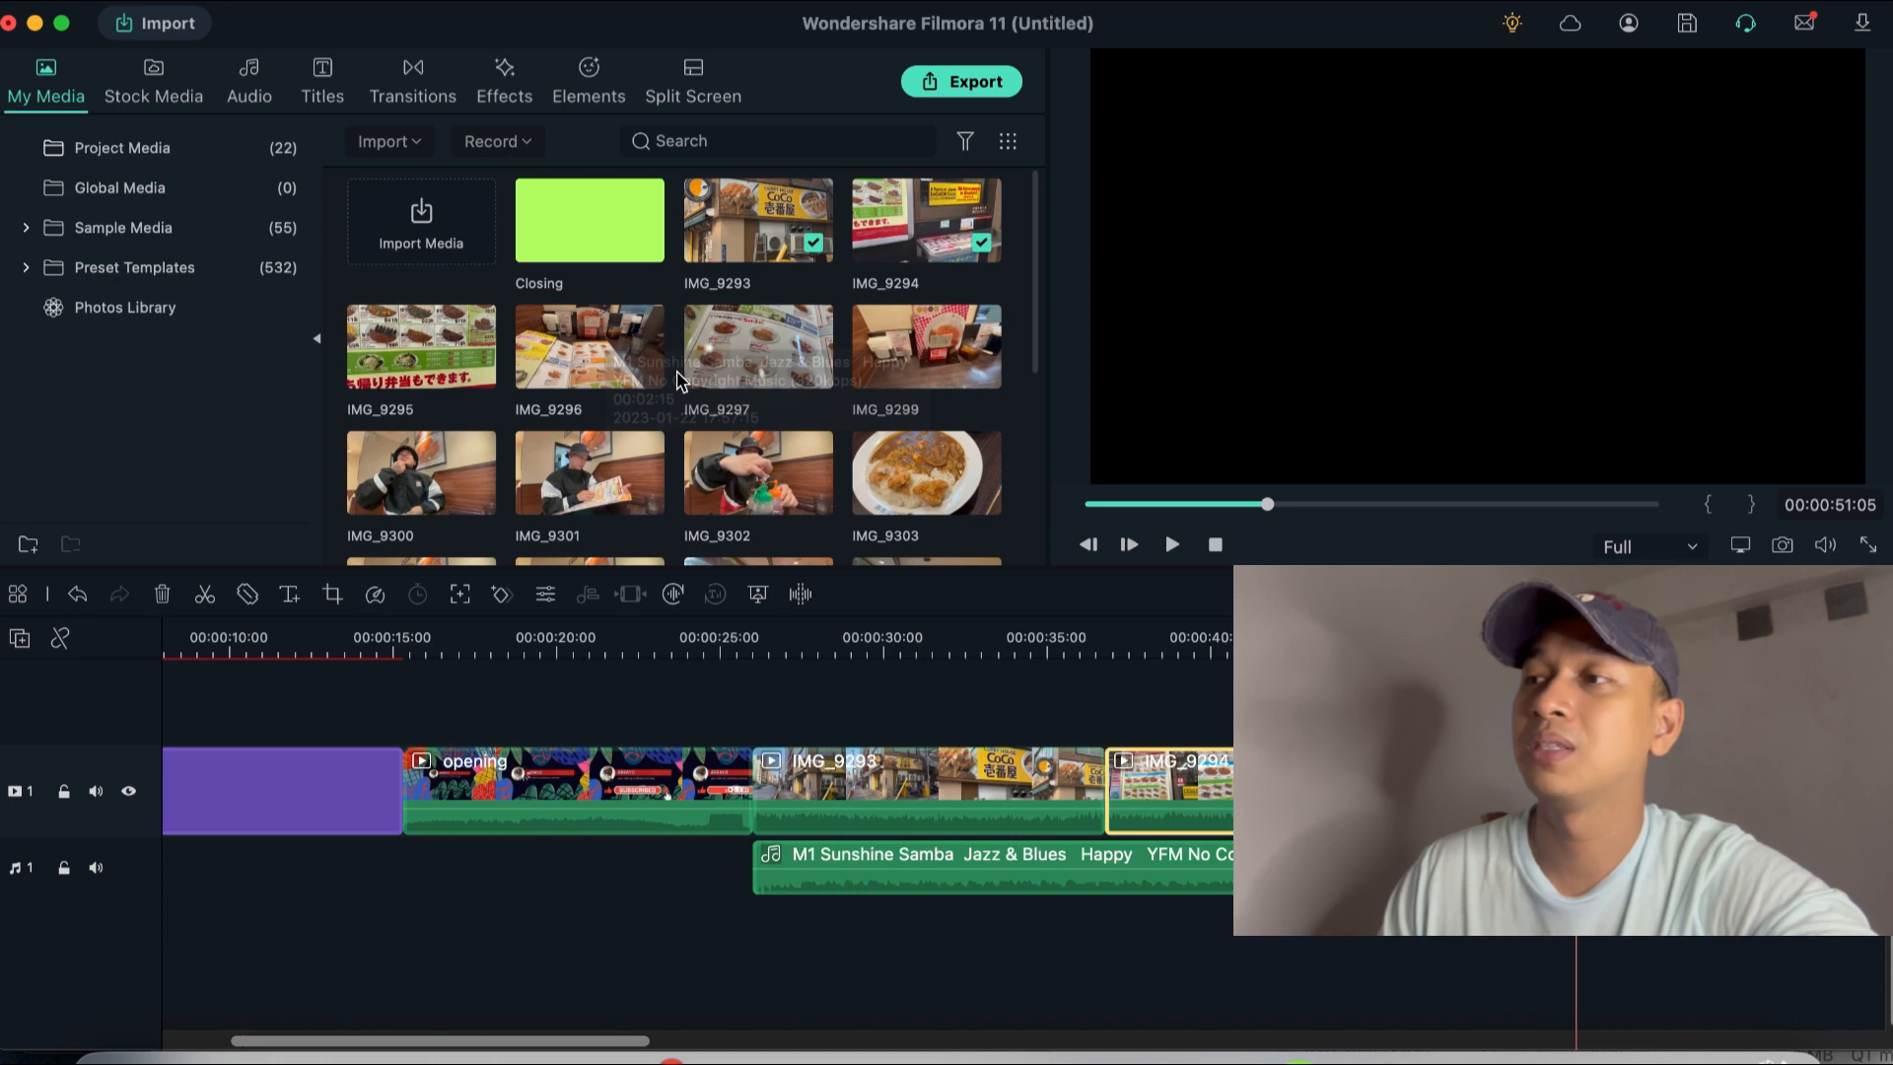
left_click(776, 703)
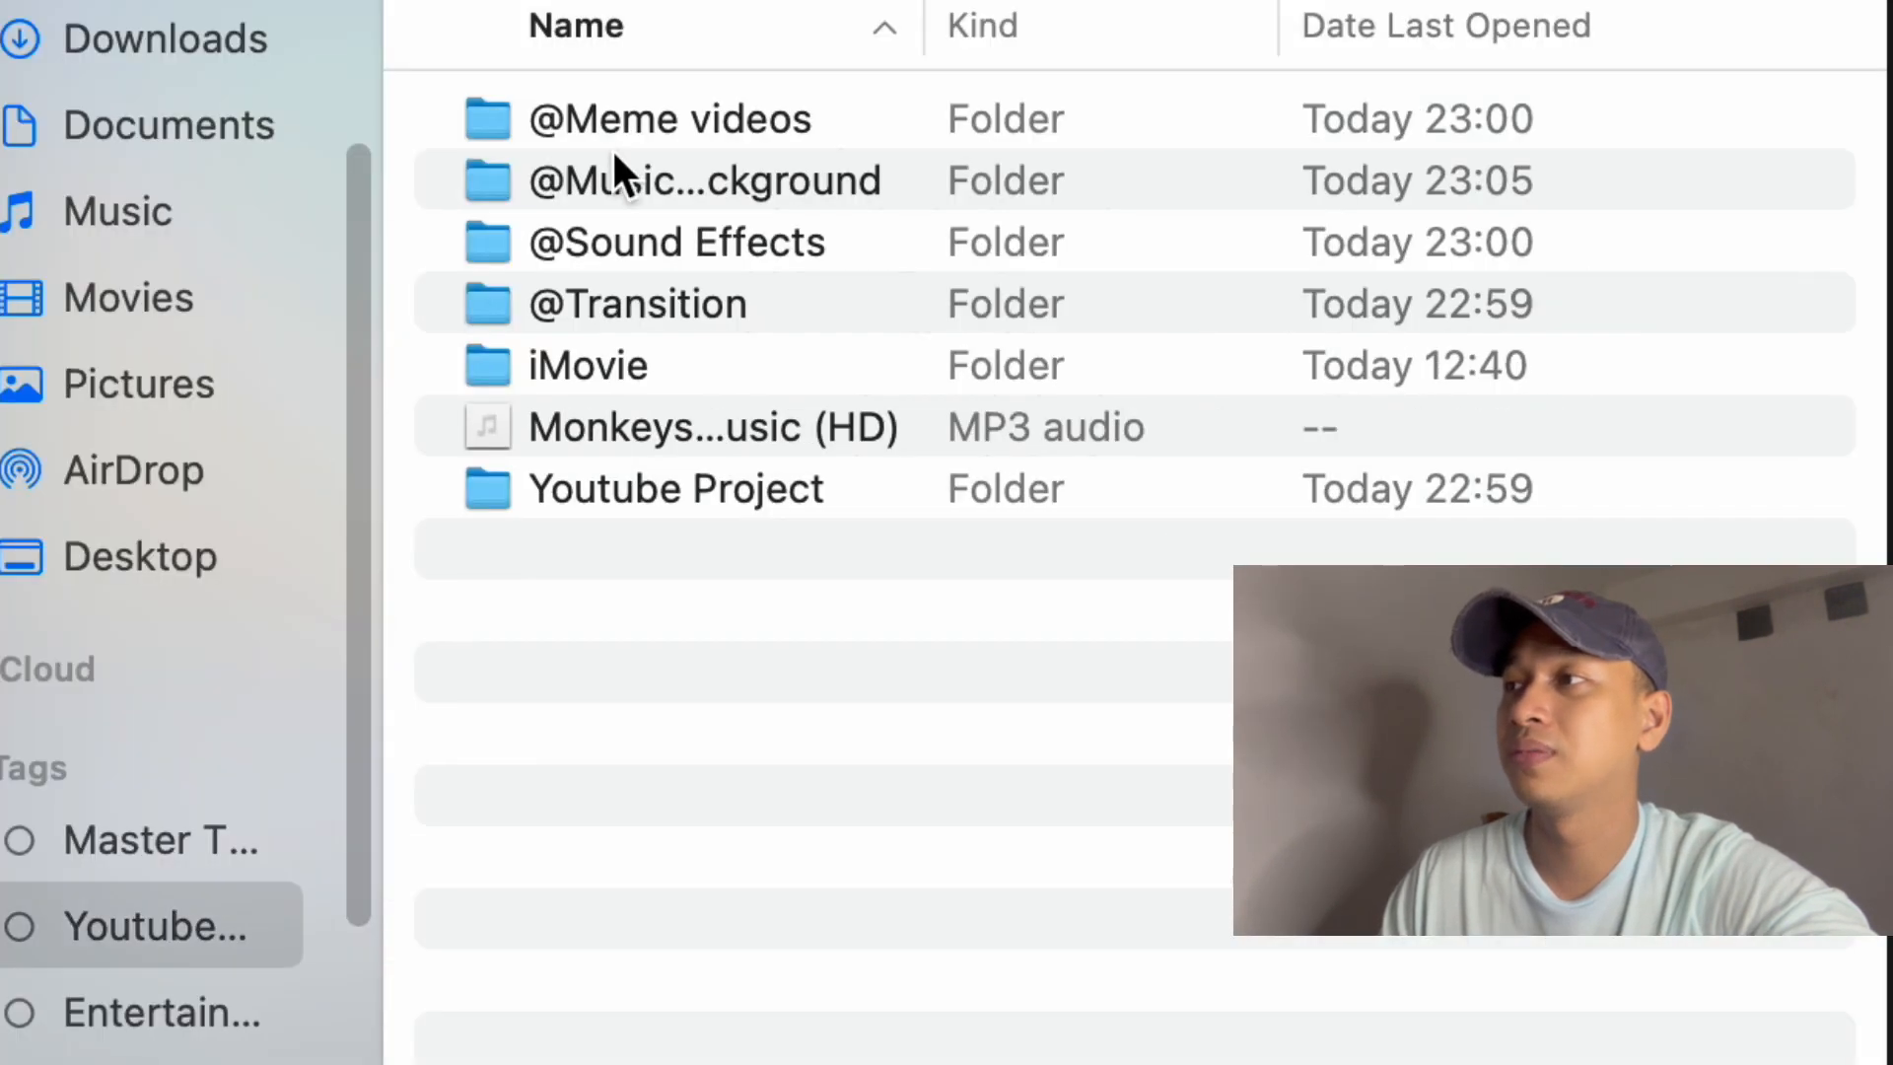
left_click(732, 252)
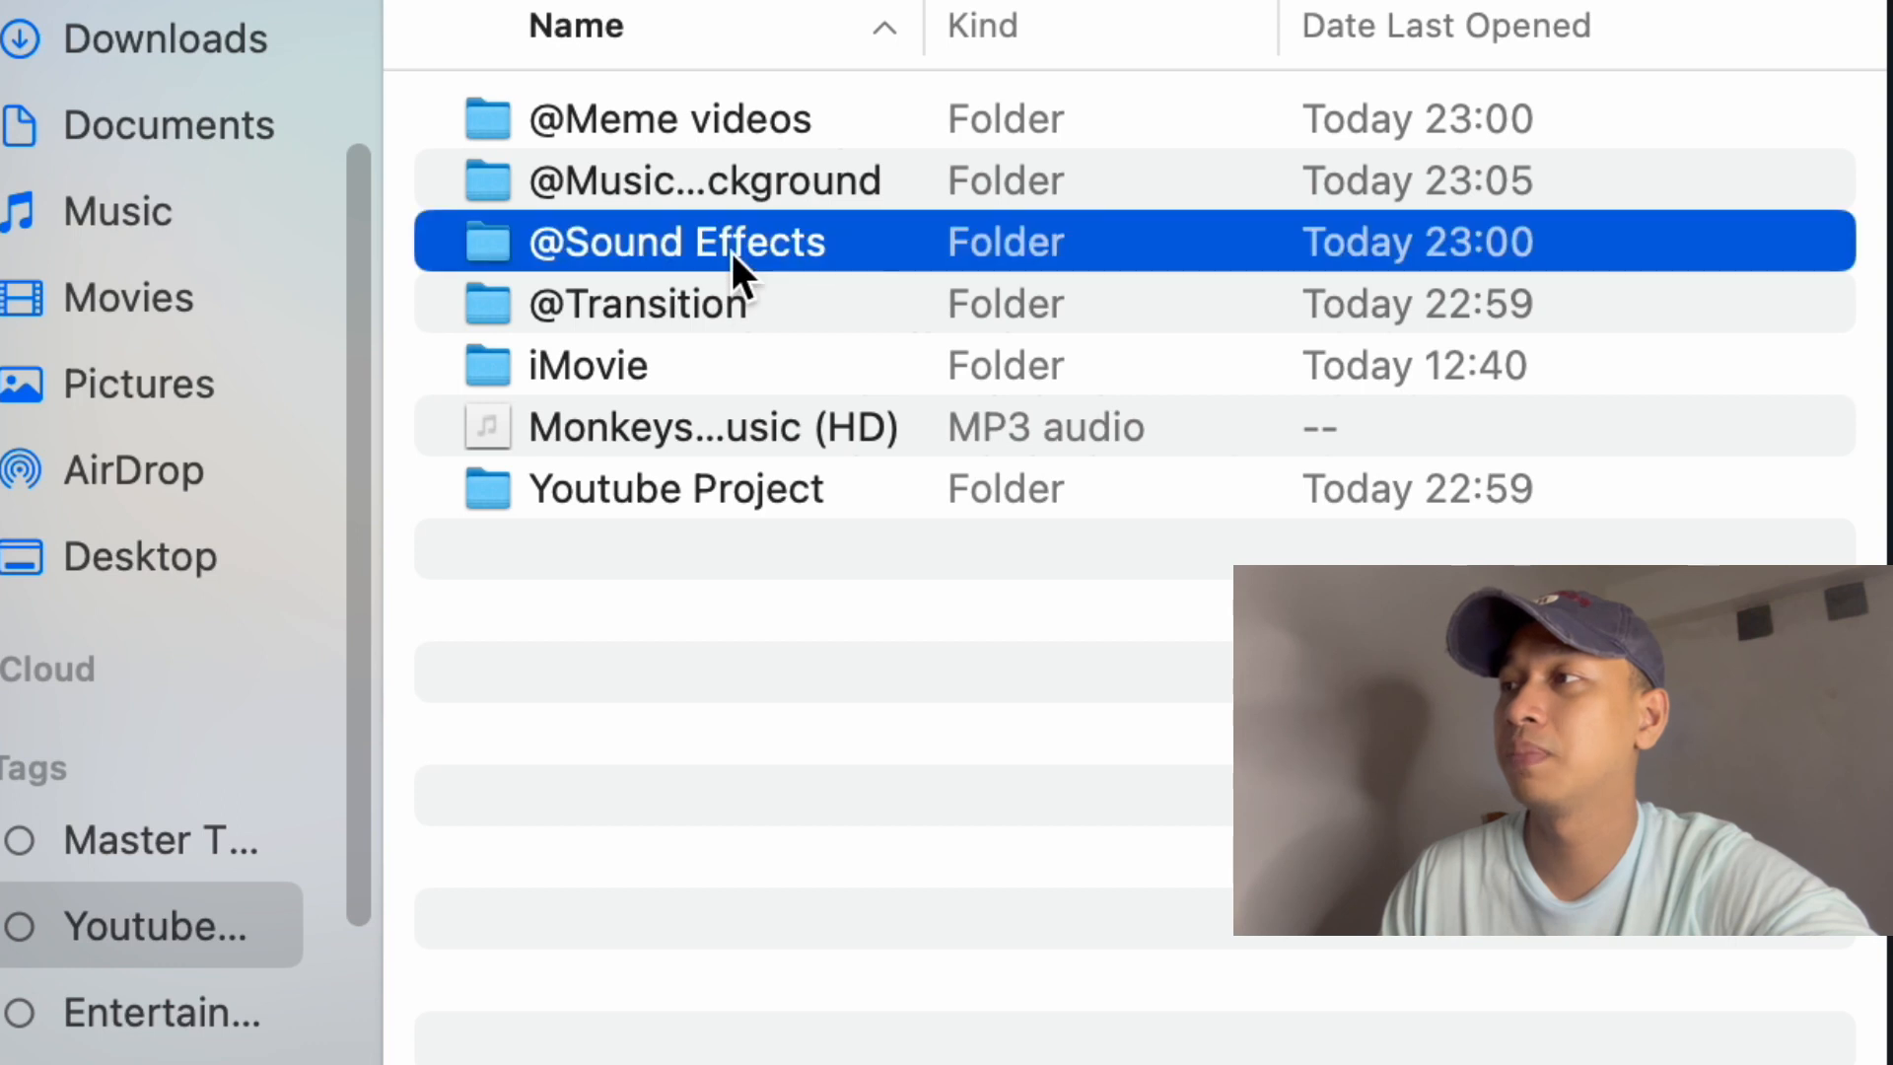
double_click(731, 252)
scroll(784, 729, "down", 3)
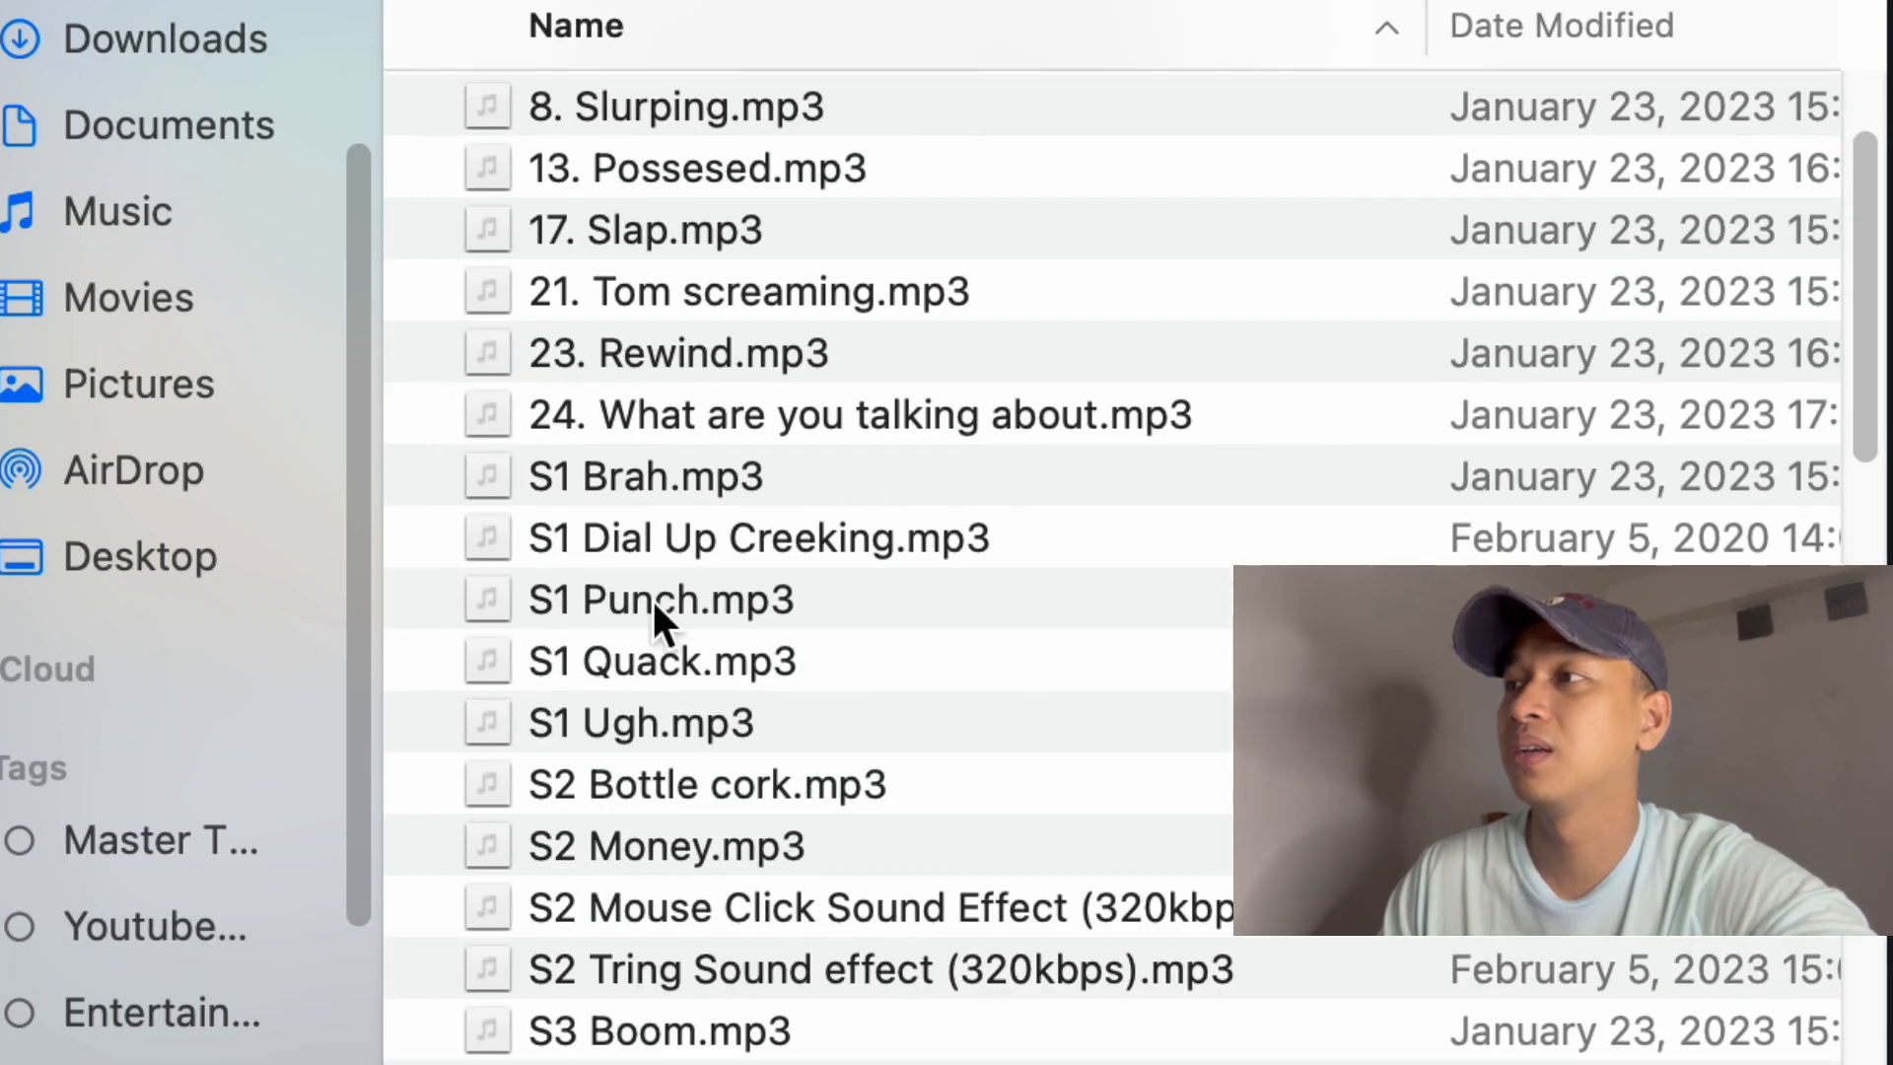
scroll(648, 286, "up", 3)
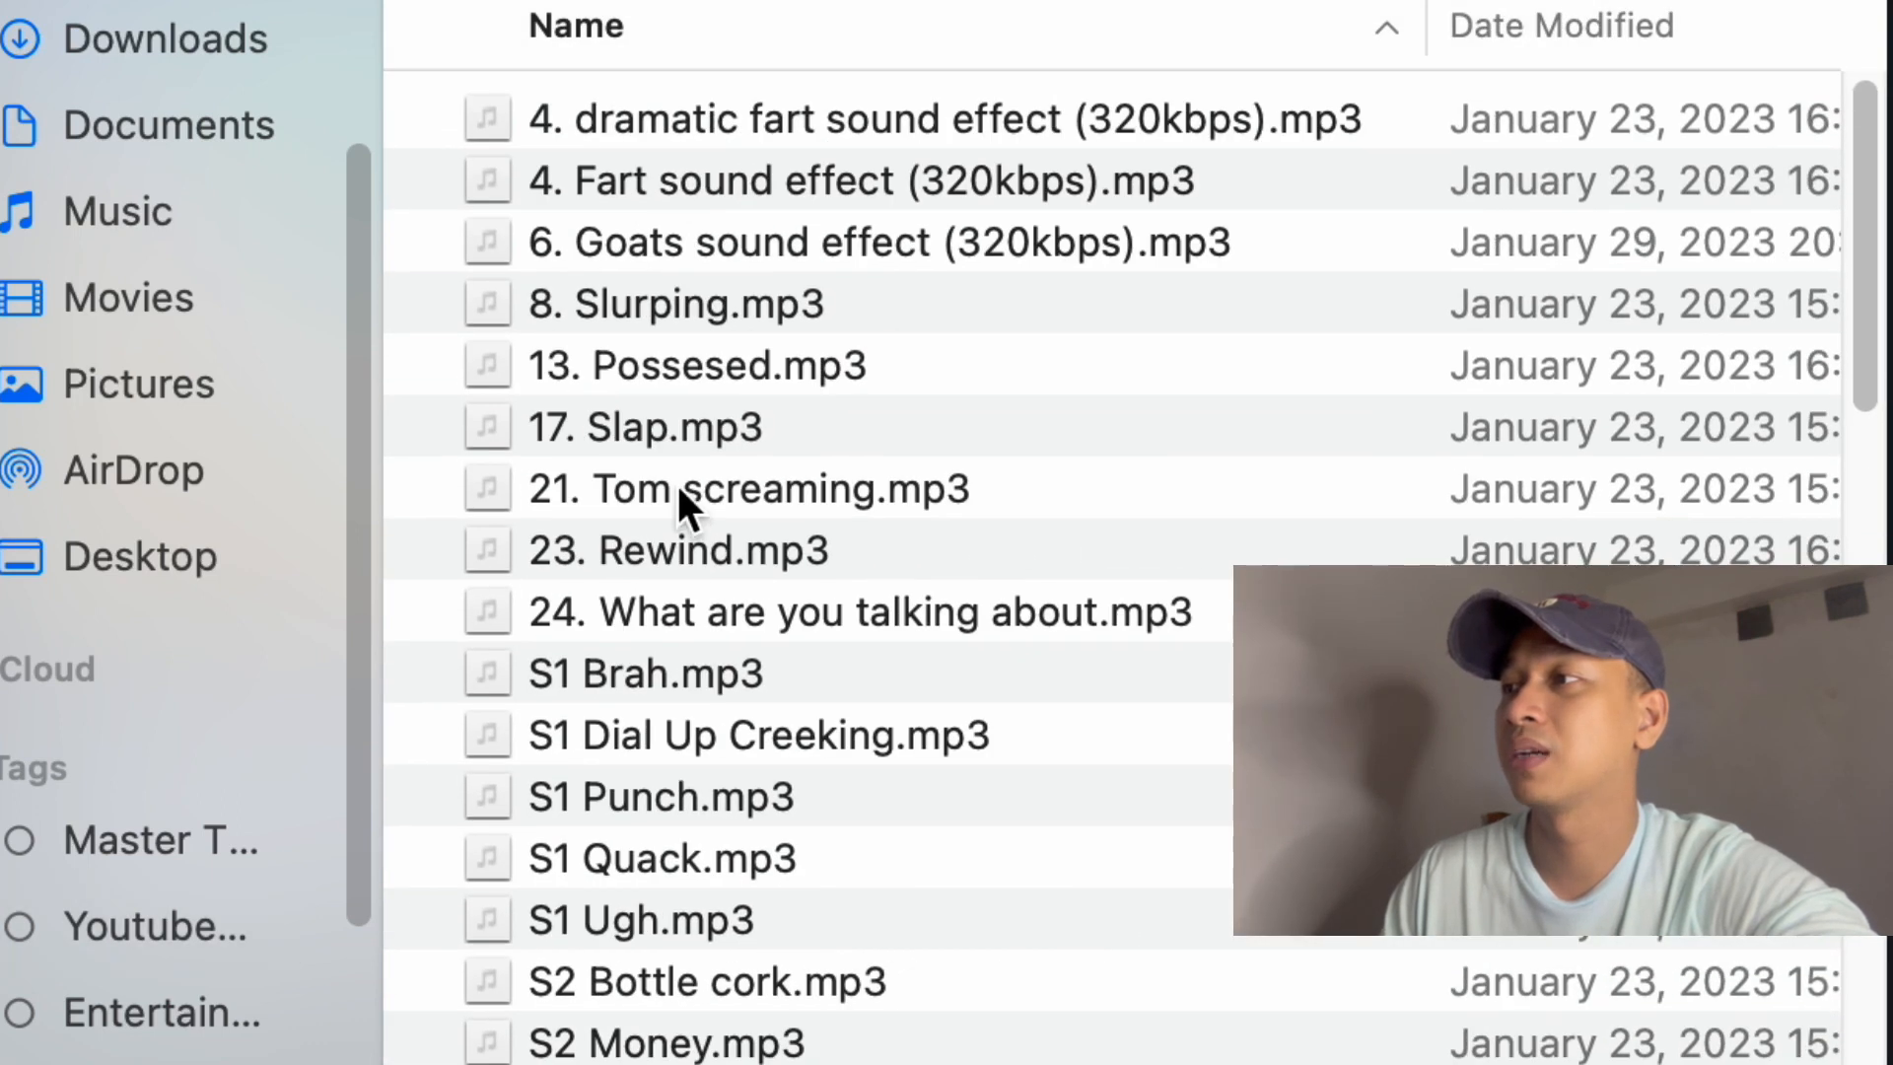
scroll(683, 659, "down", 10)
scroll(683, 658, "up", 10)
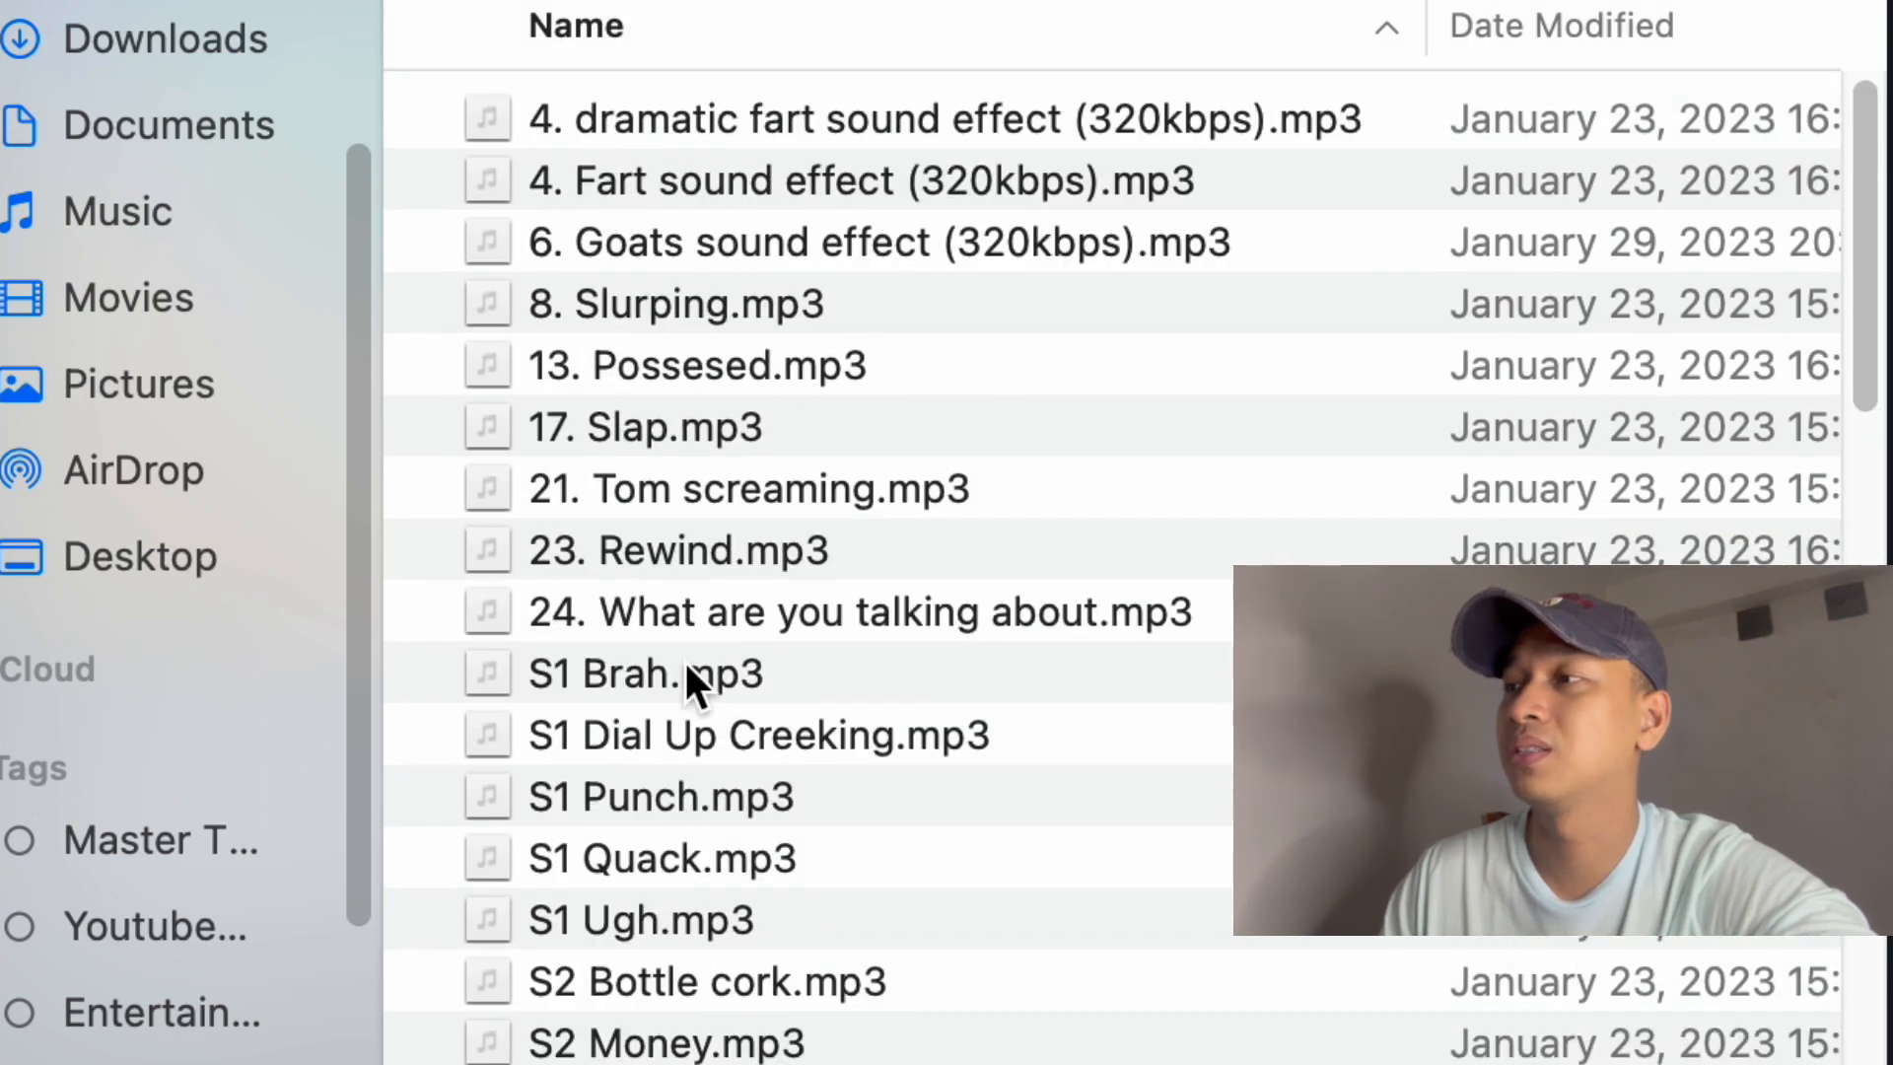
scroll(649, 807, "down", 3)
left_click(648, 522)
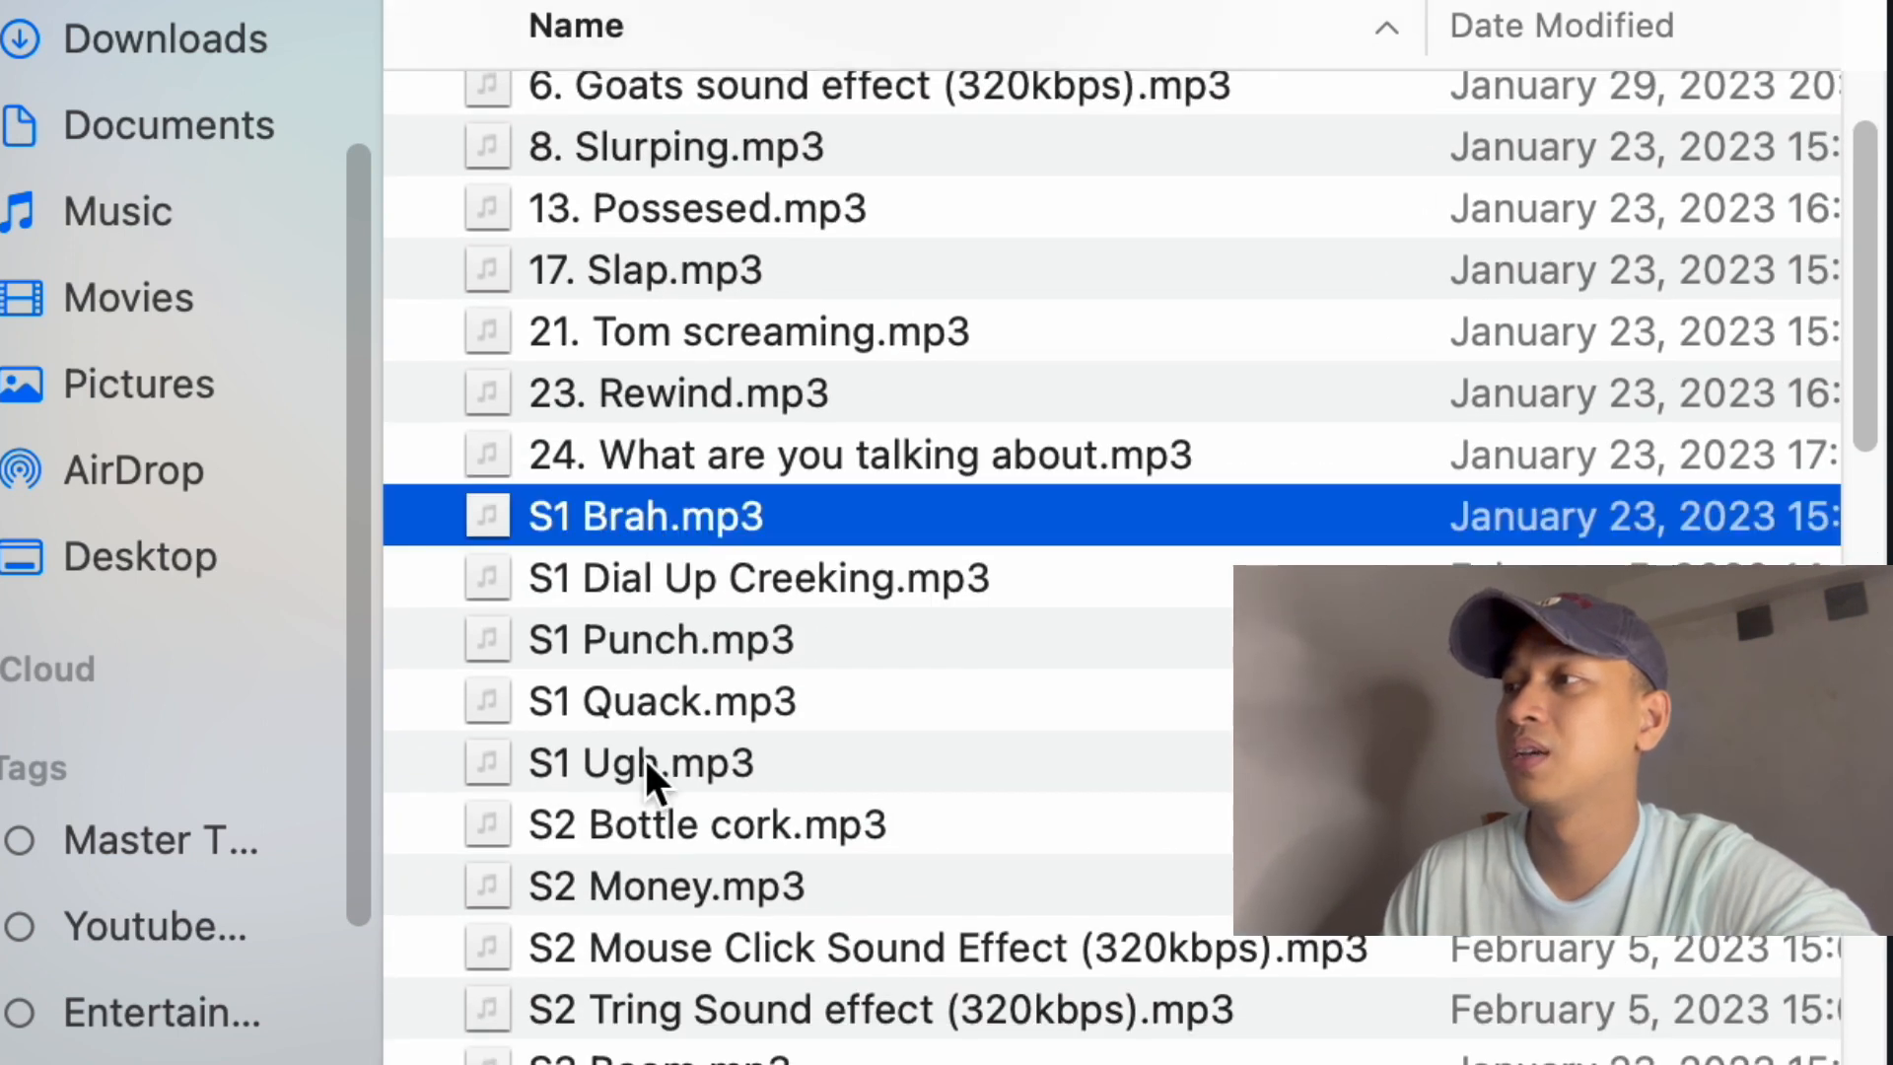
scroll(648, 783, "down", 3)
scroll(652, 798, "down", 5)
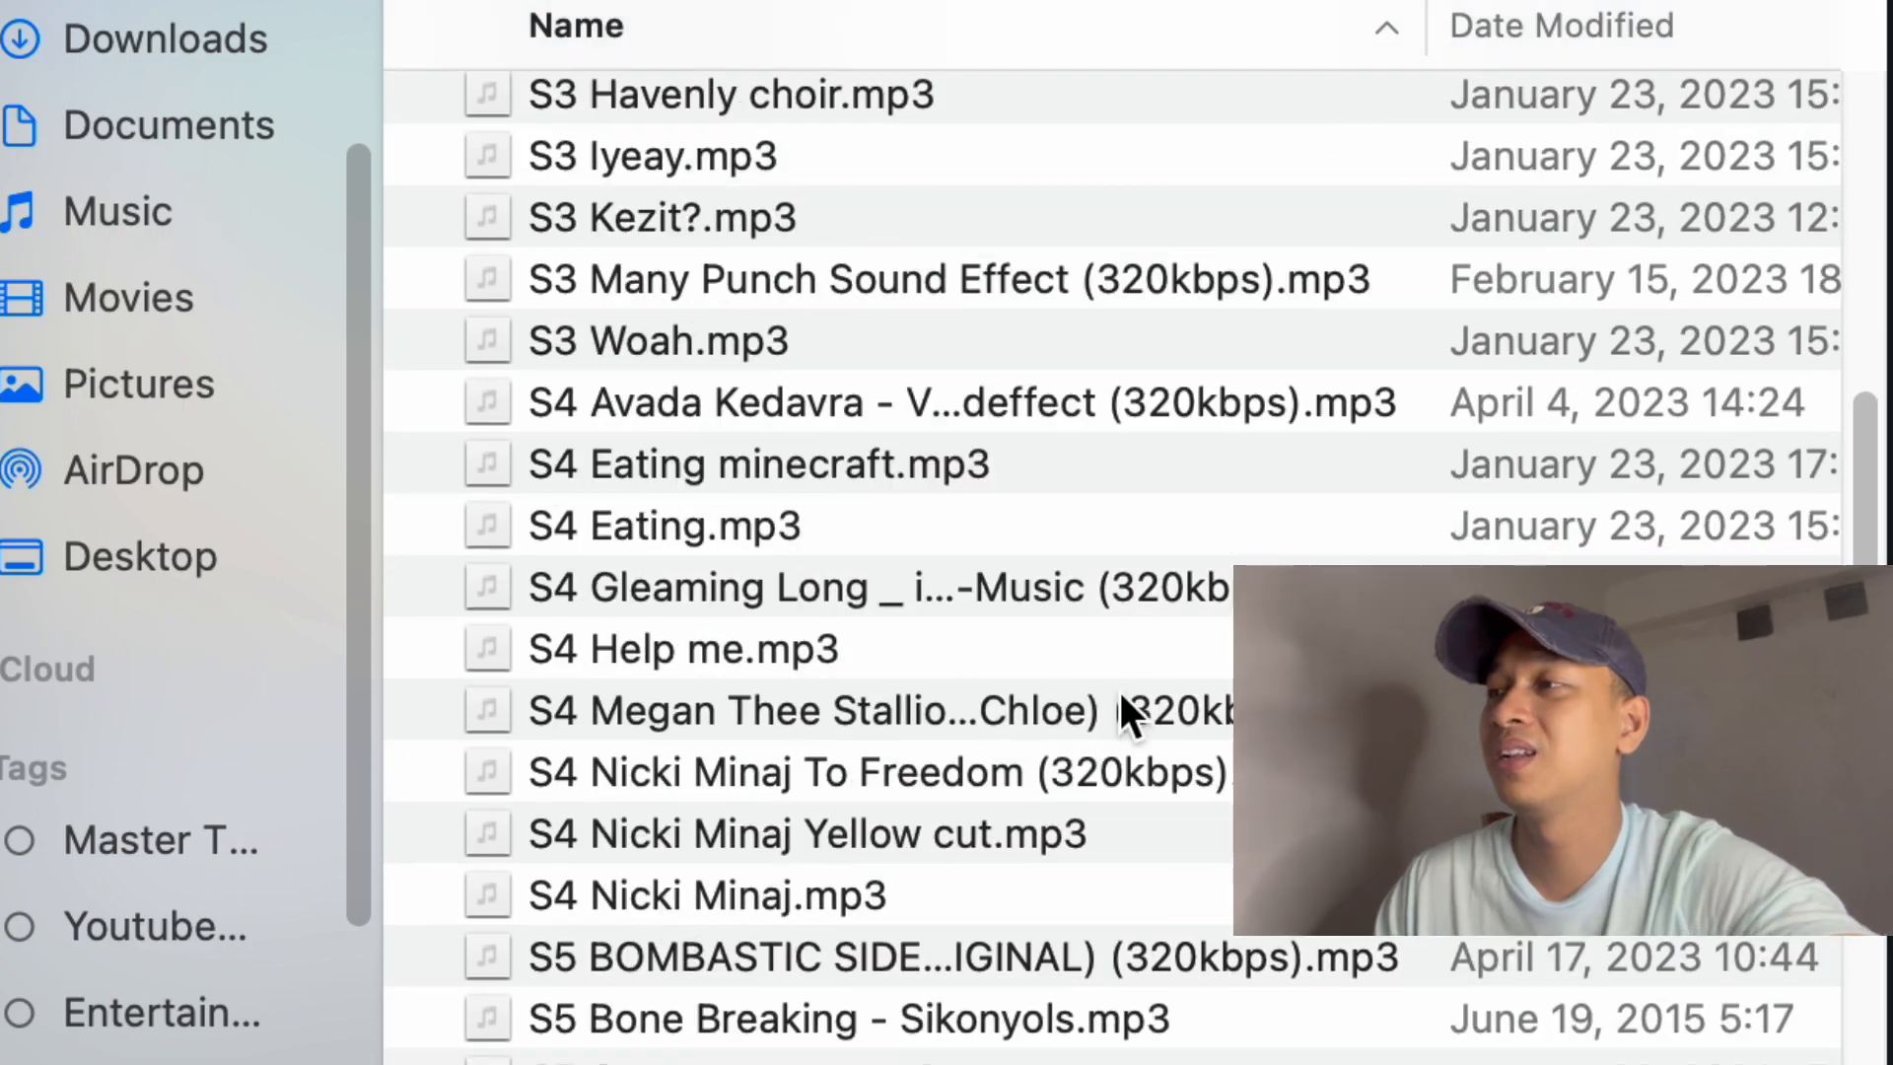
scroll(494, 388, "up", 3)
scroll(715, 798, "up", 3)
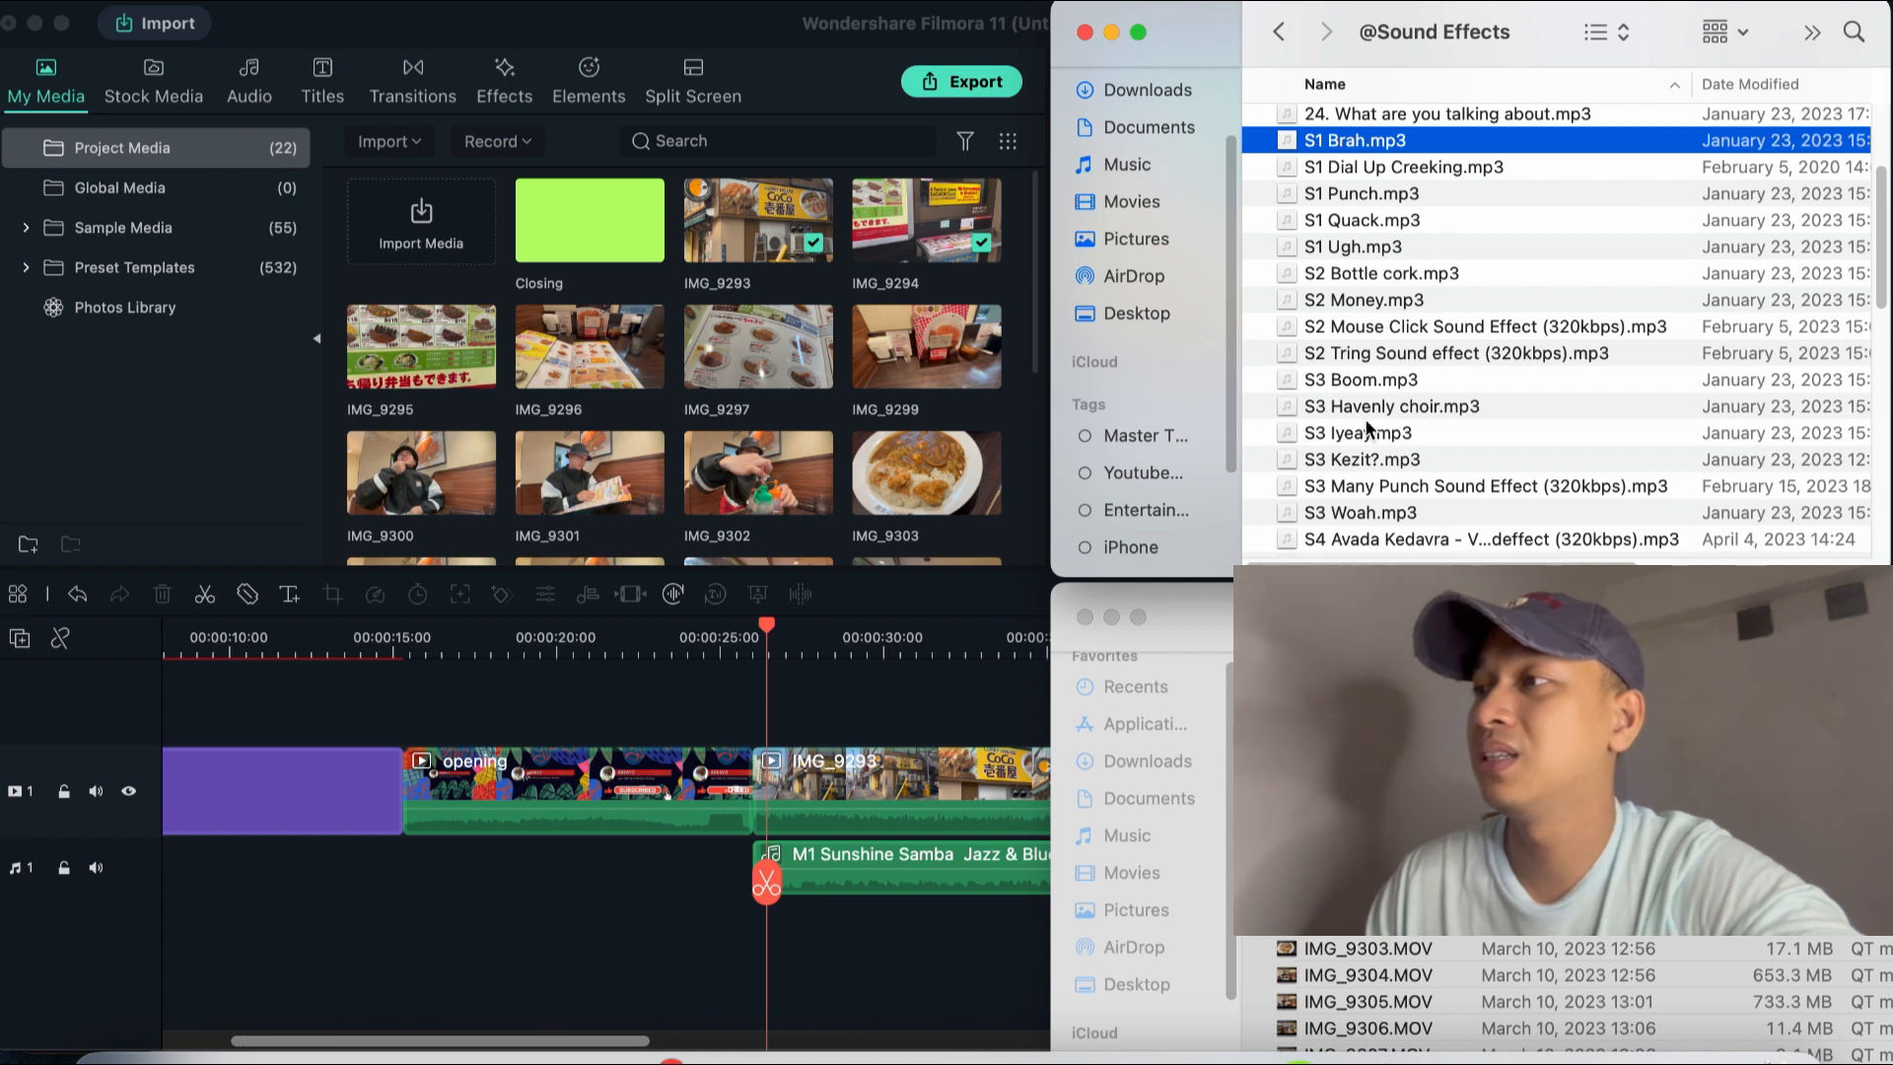
- Import the sound effects from S1 Brah through S4 Eating into the project media
scroll(1376, 500, "down", 5)
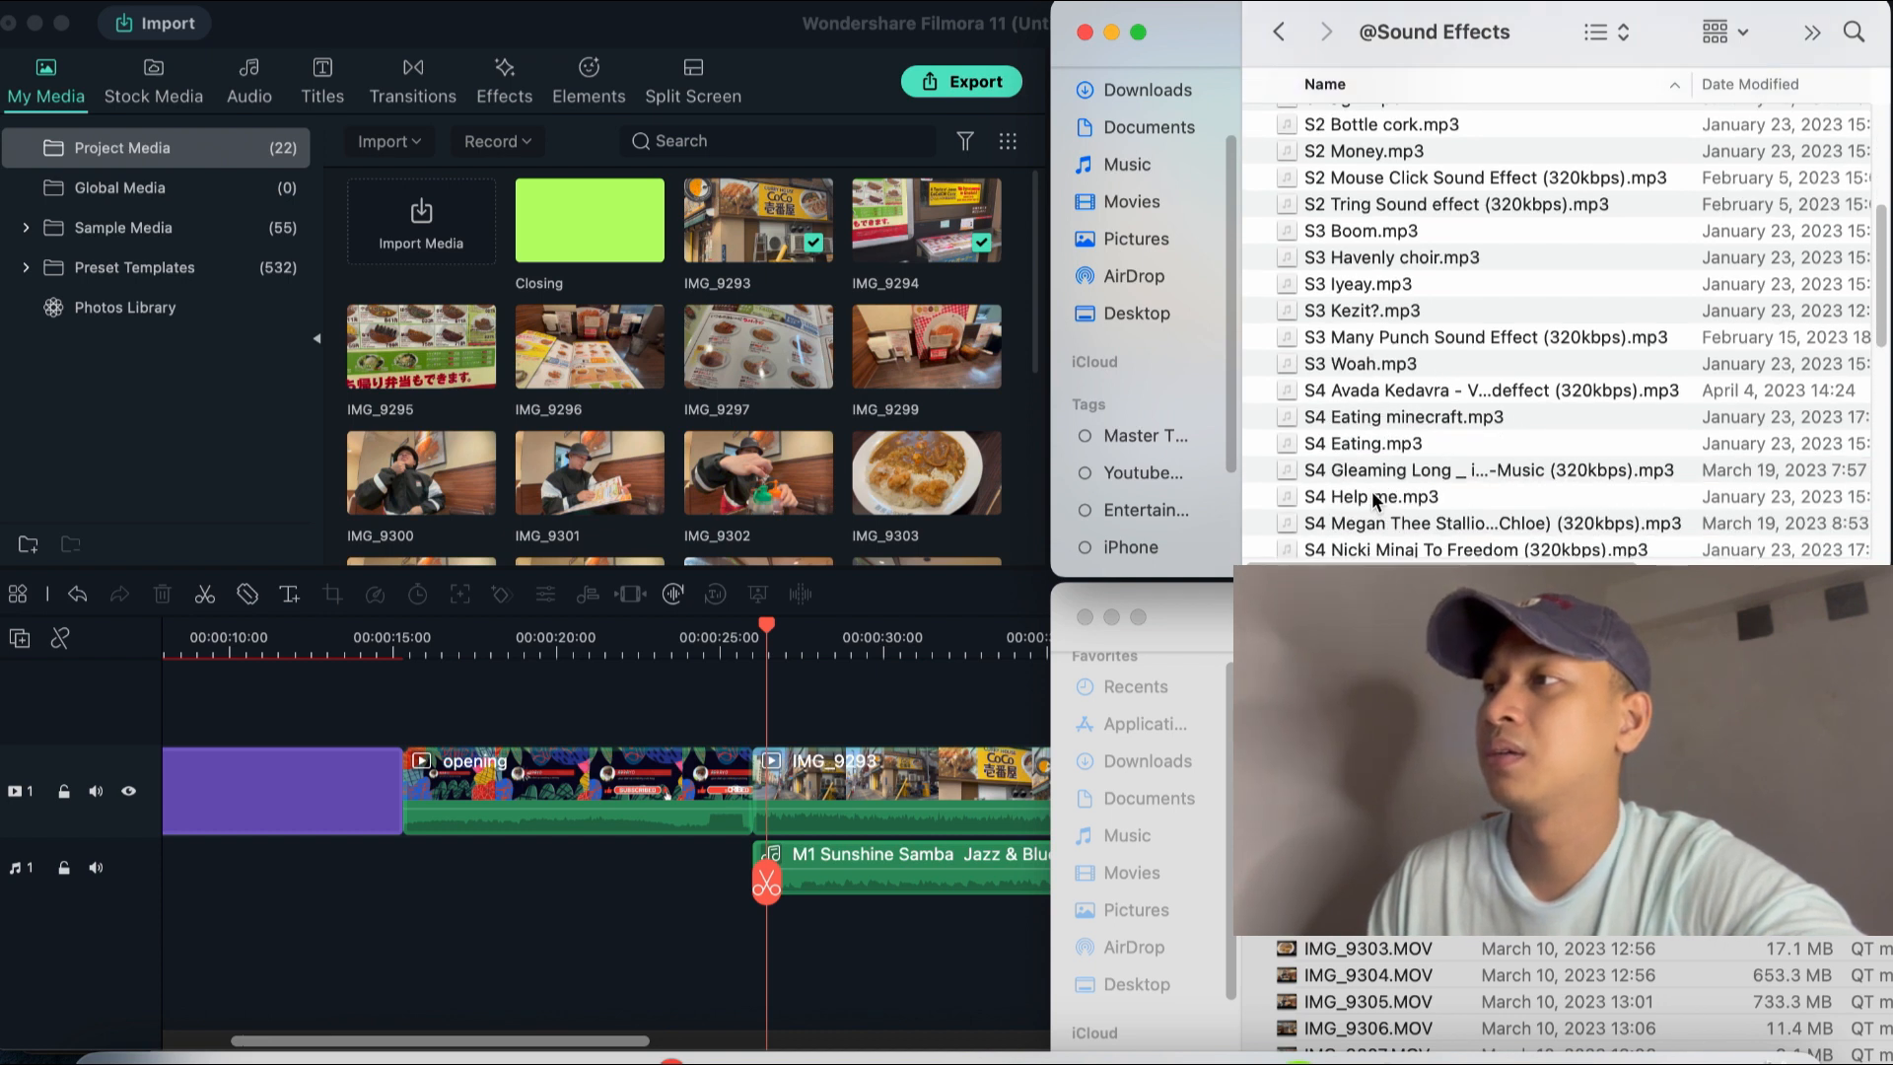
scroll(1377, 500, "down", 1)
left_click_drag(1408, 422, 675, 313)
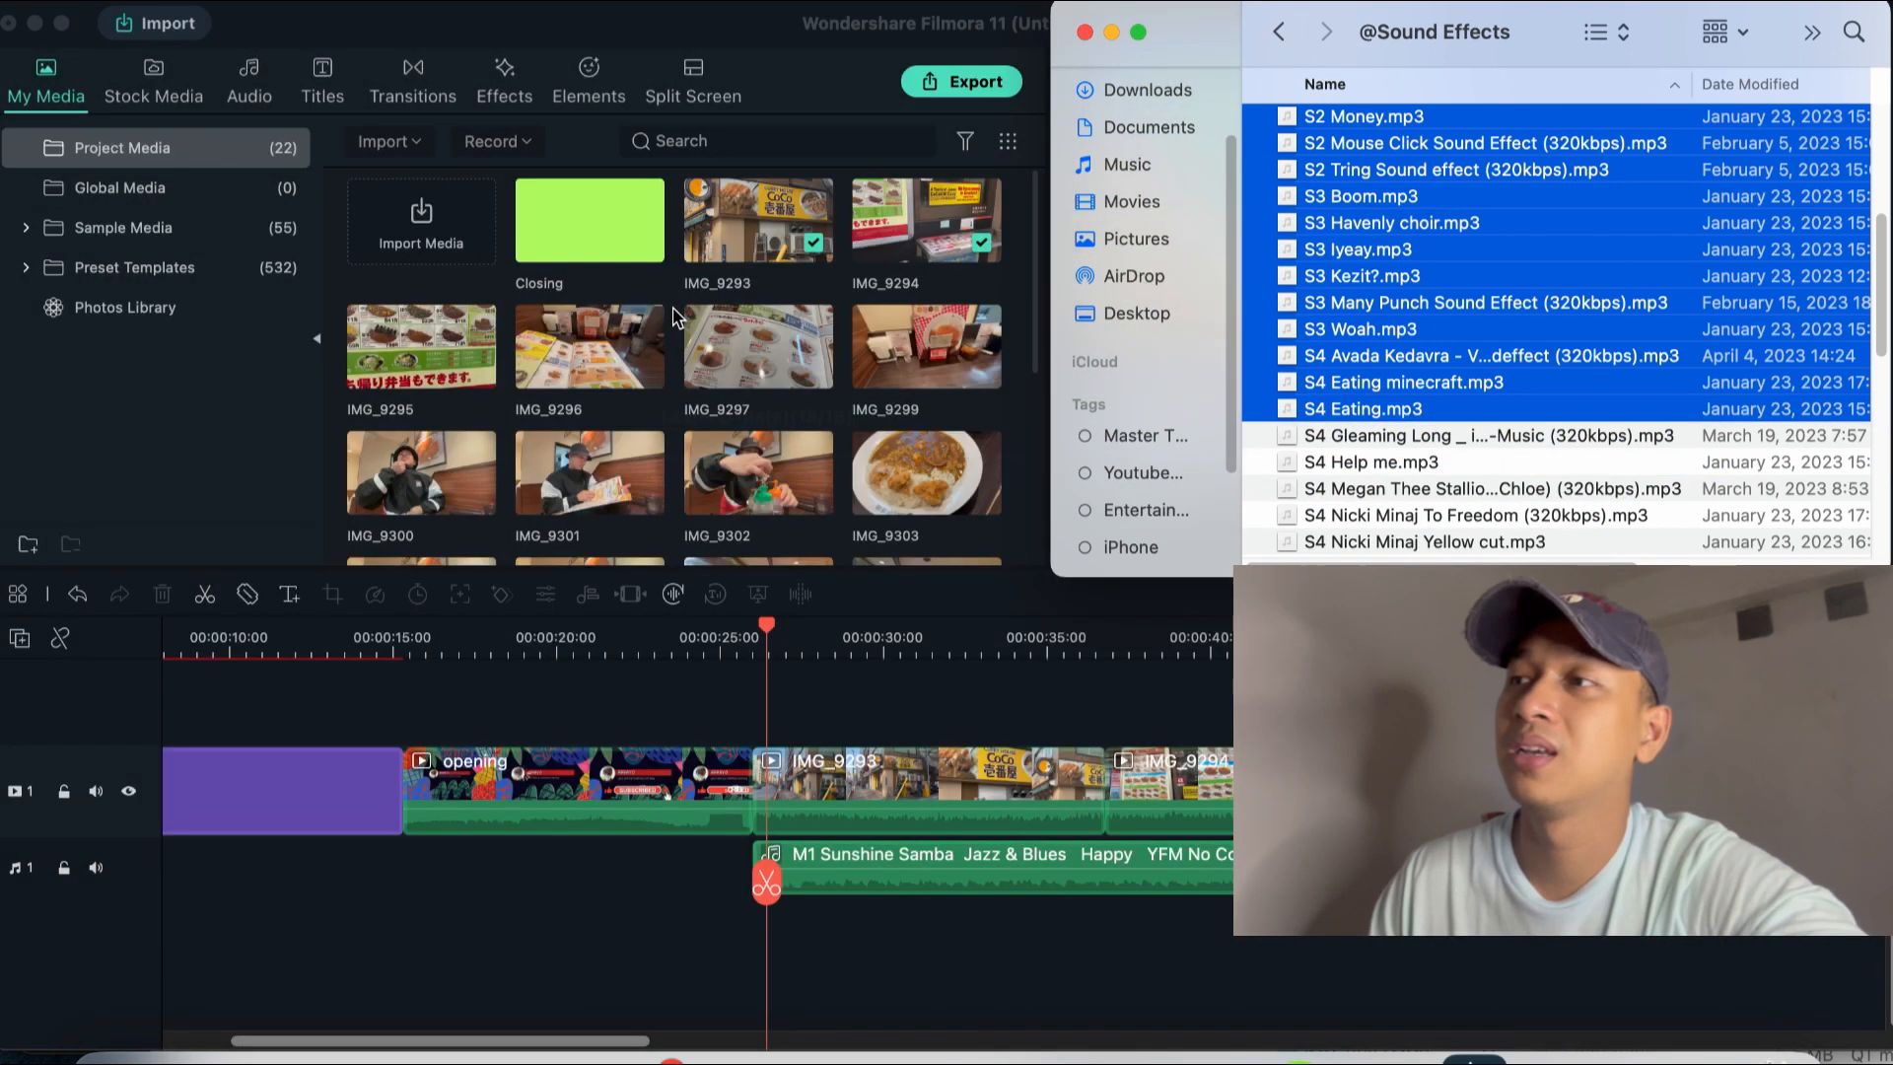
left_click(674, 314)
scroll(680, 365, "down", 10)
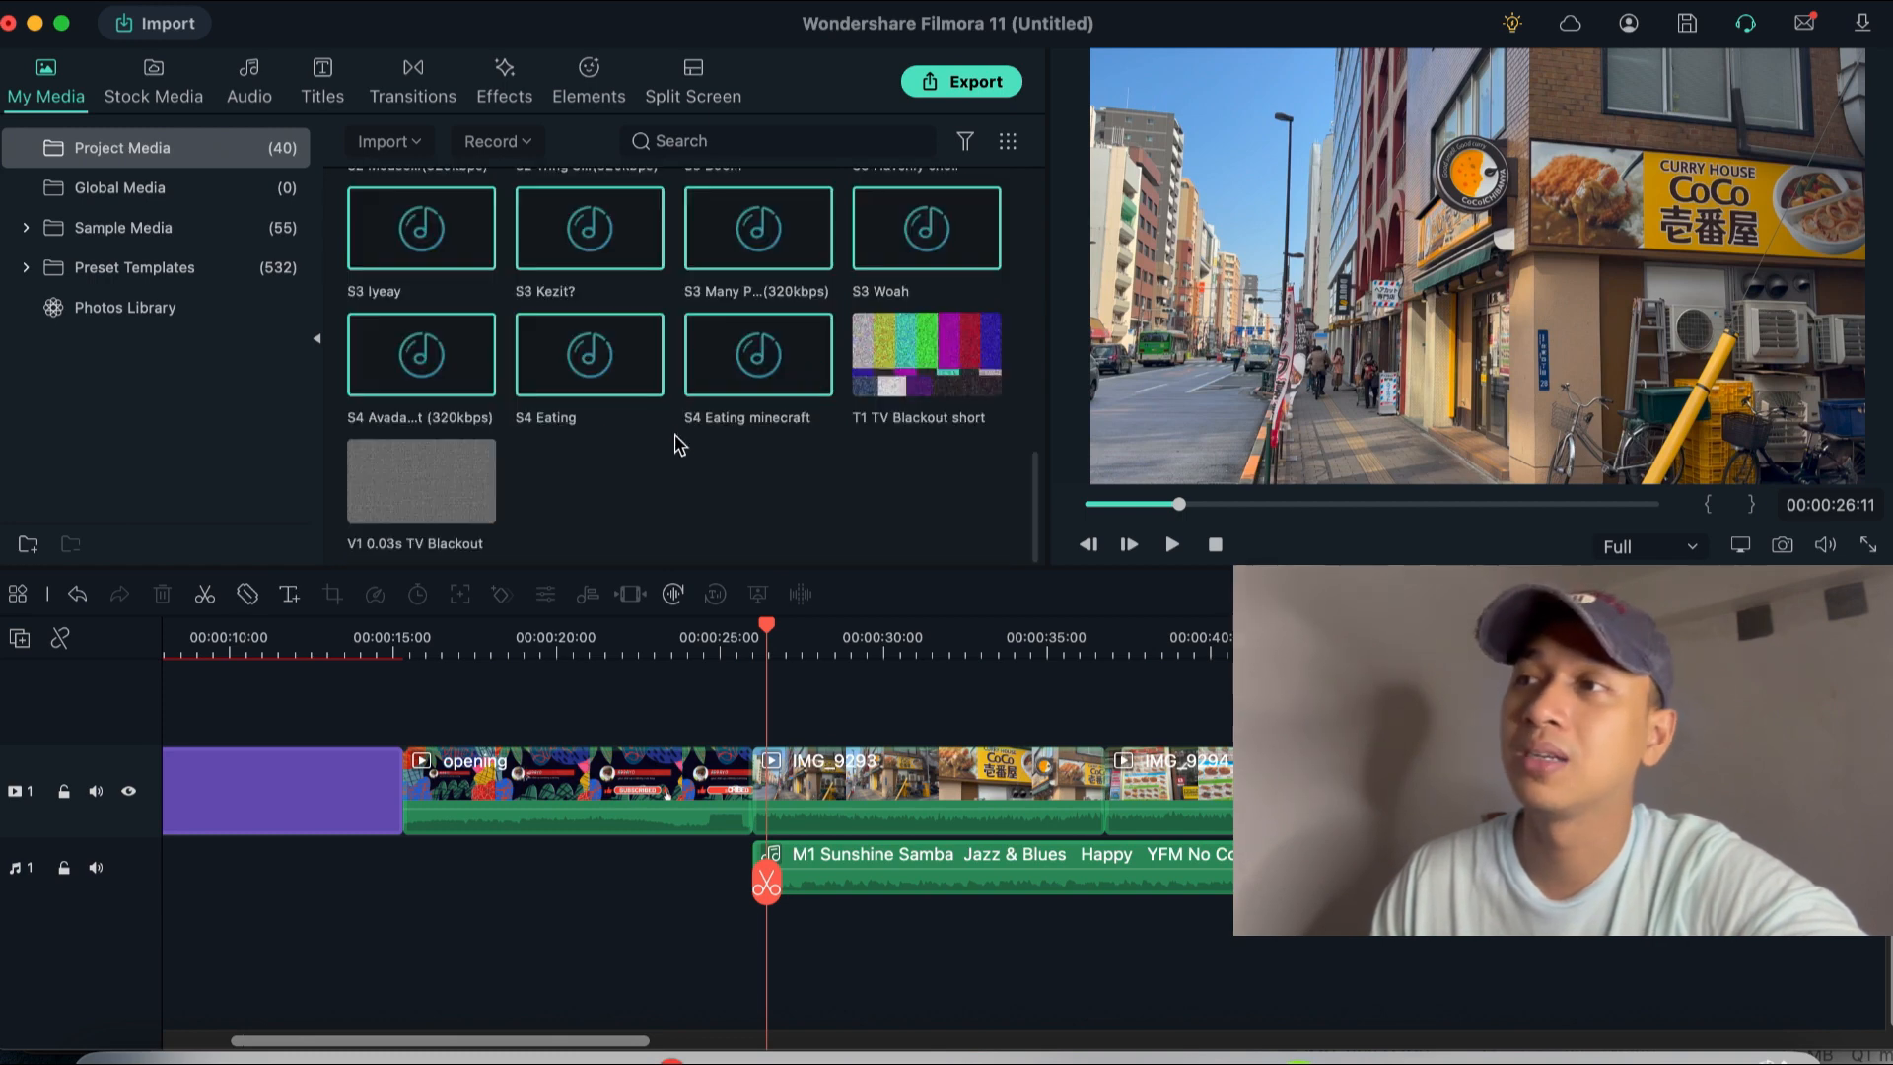
scroll(676, 458, "up", 3)
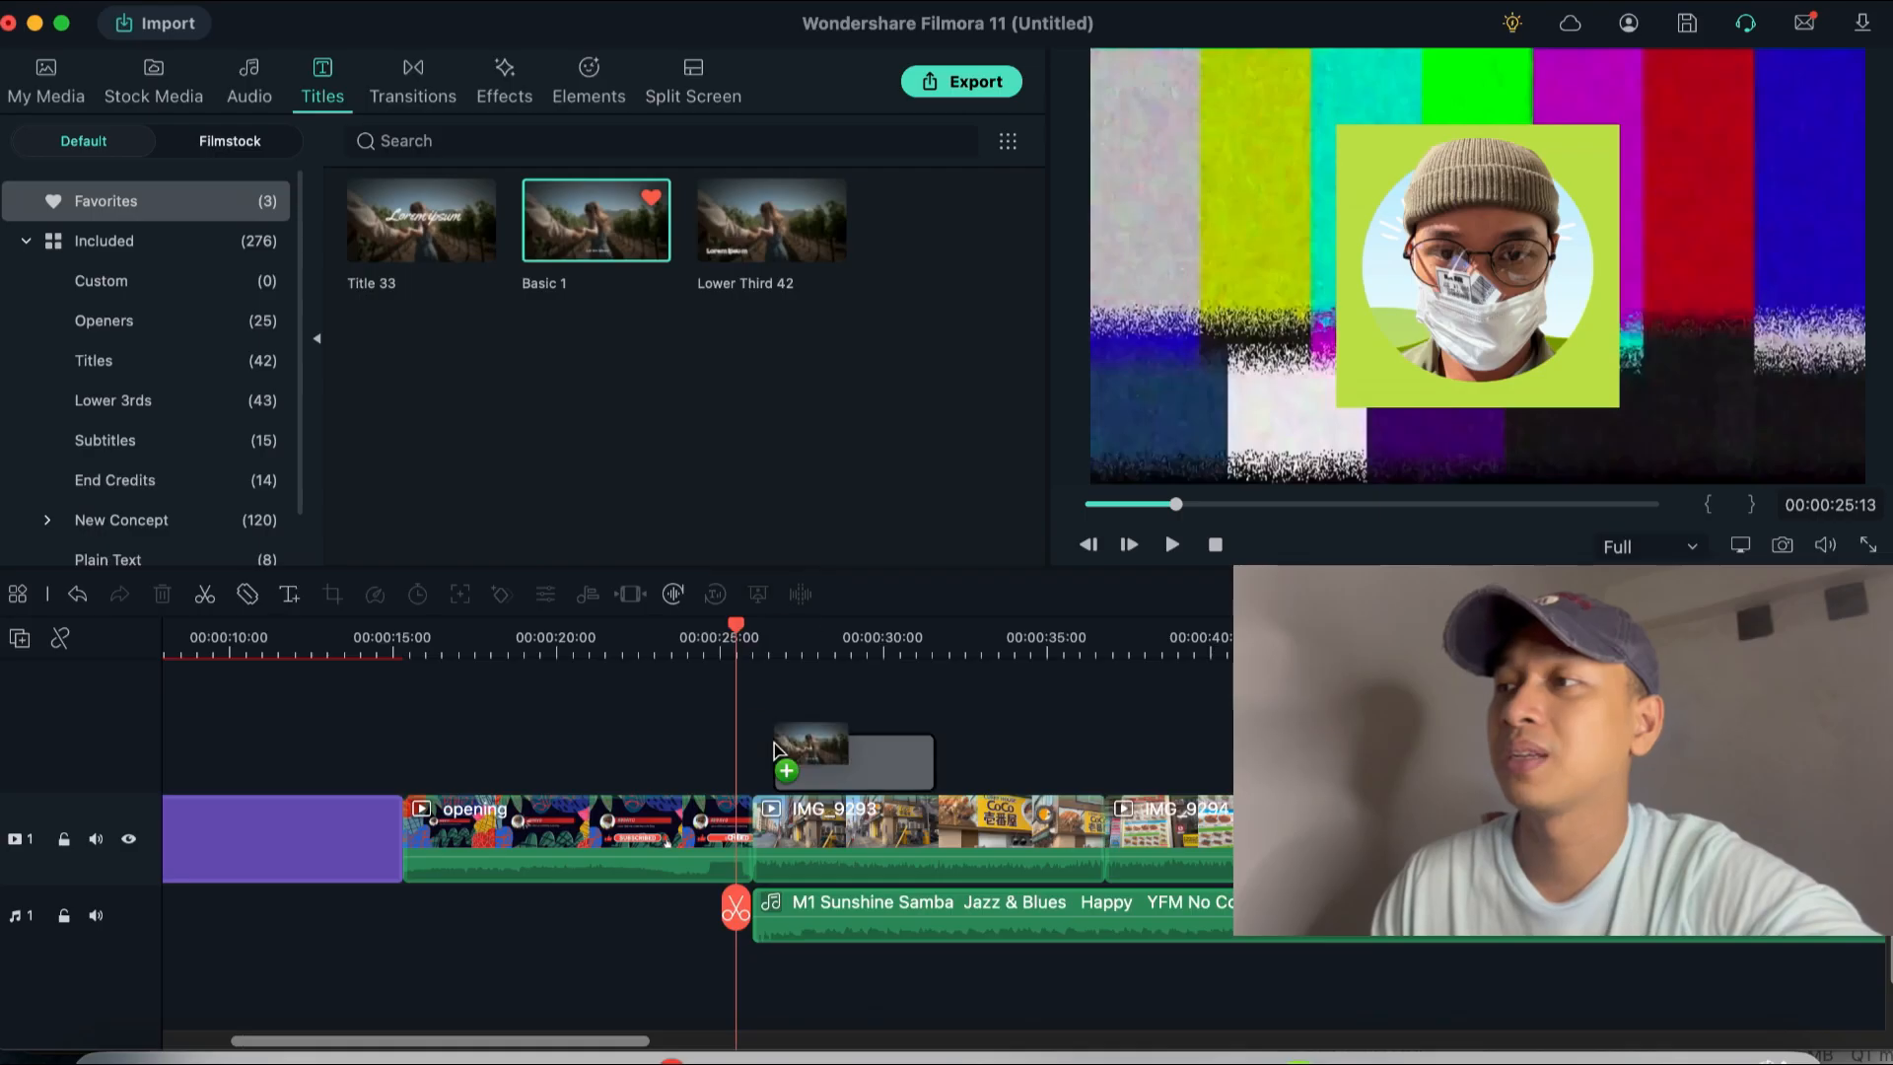
- Place the Basic 1 title on video track 2 above IMG_9293 and stretch it to match that clip's length
left_click_drag(775, 749, 764, 744)
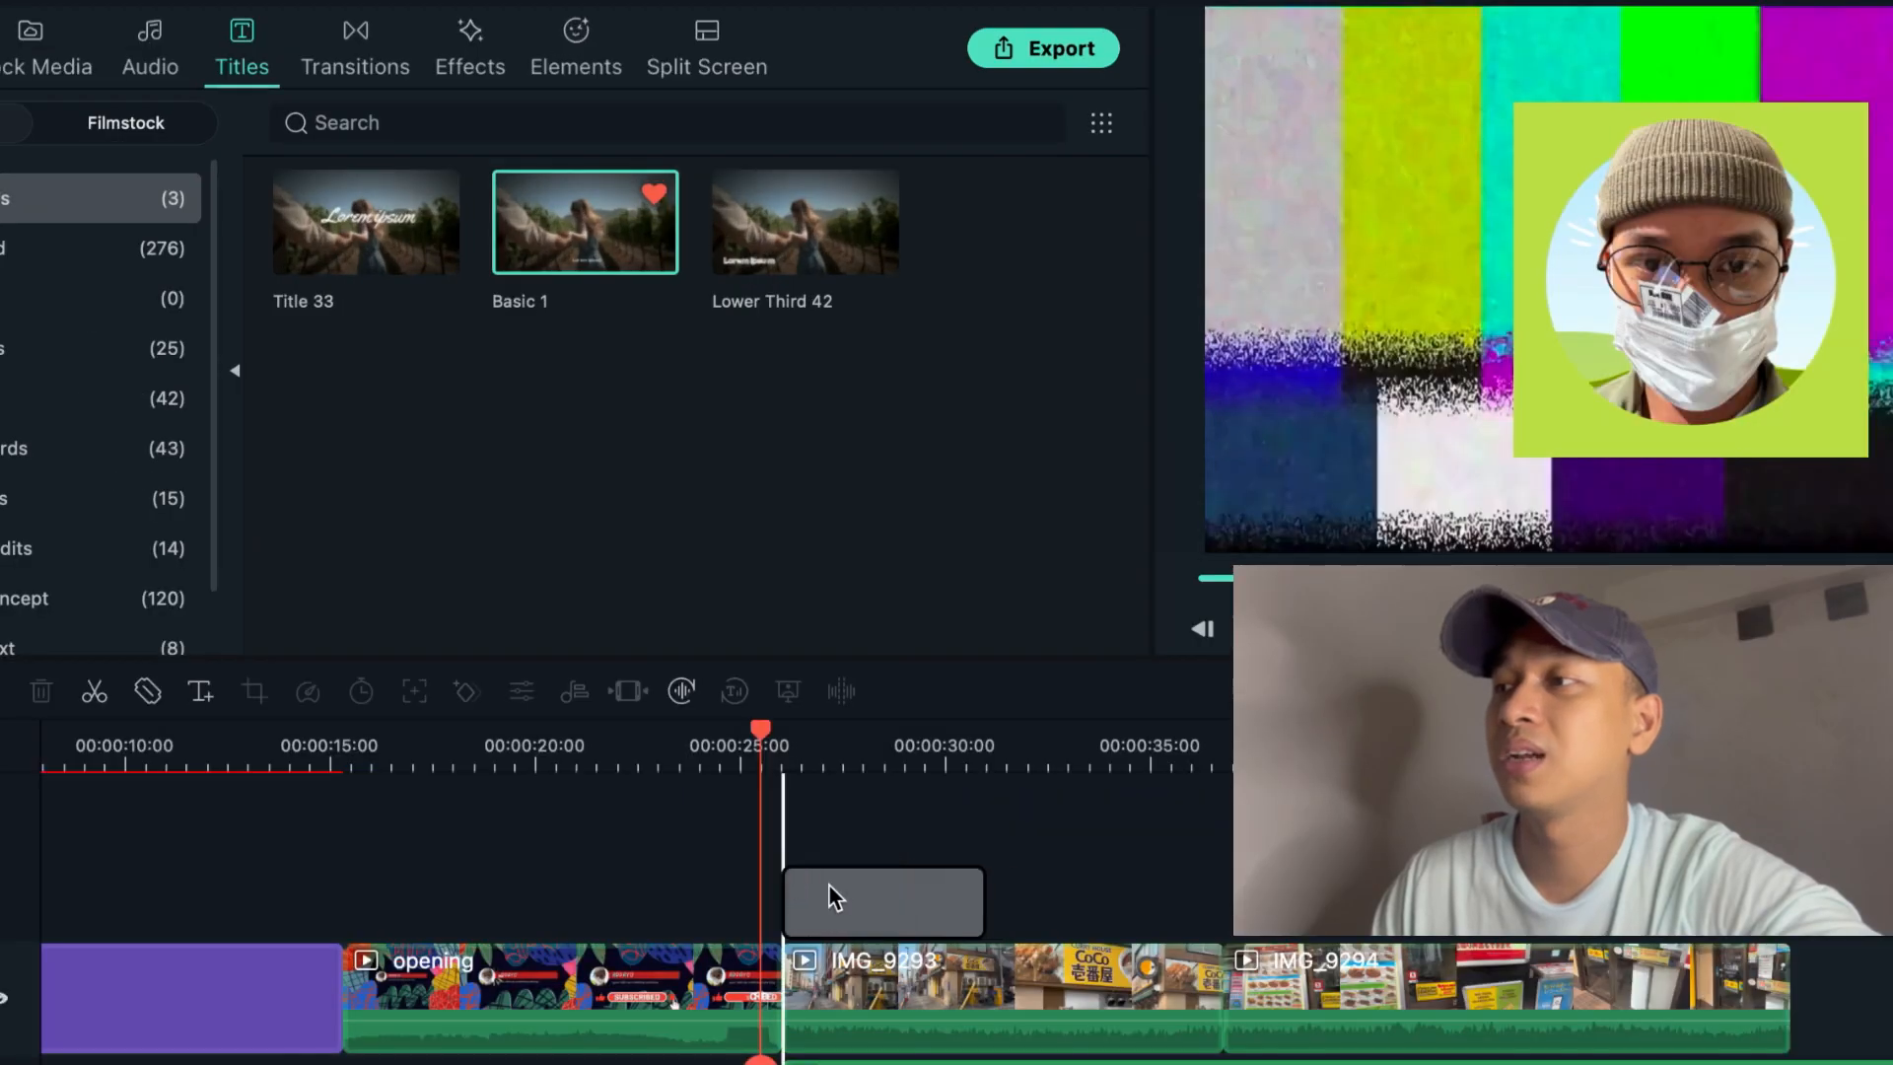
left_click_drag(977, 911, 1222, 907)
- Apply Text style 2 to the Basic 1 title and set its font to Chewy Regular at size 42
double_click(1087, 905)
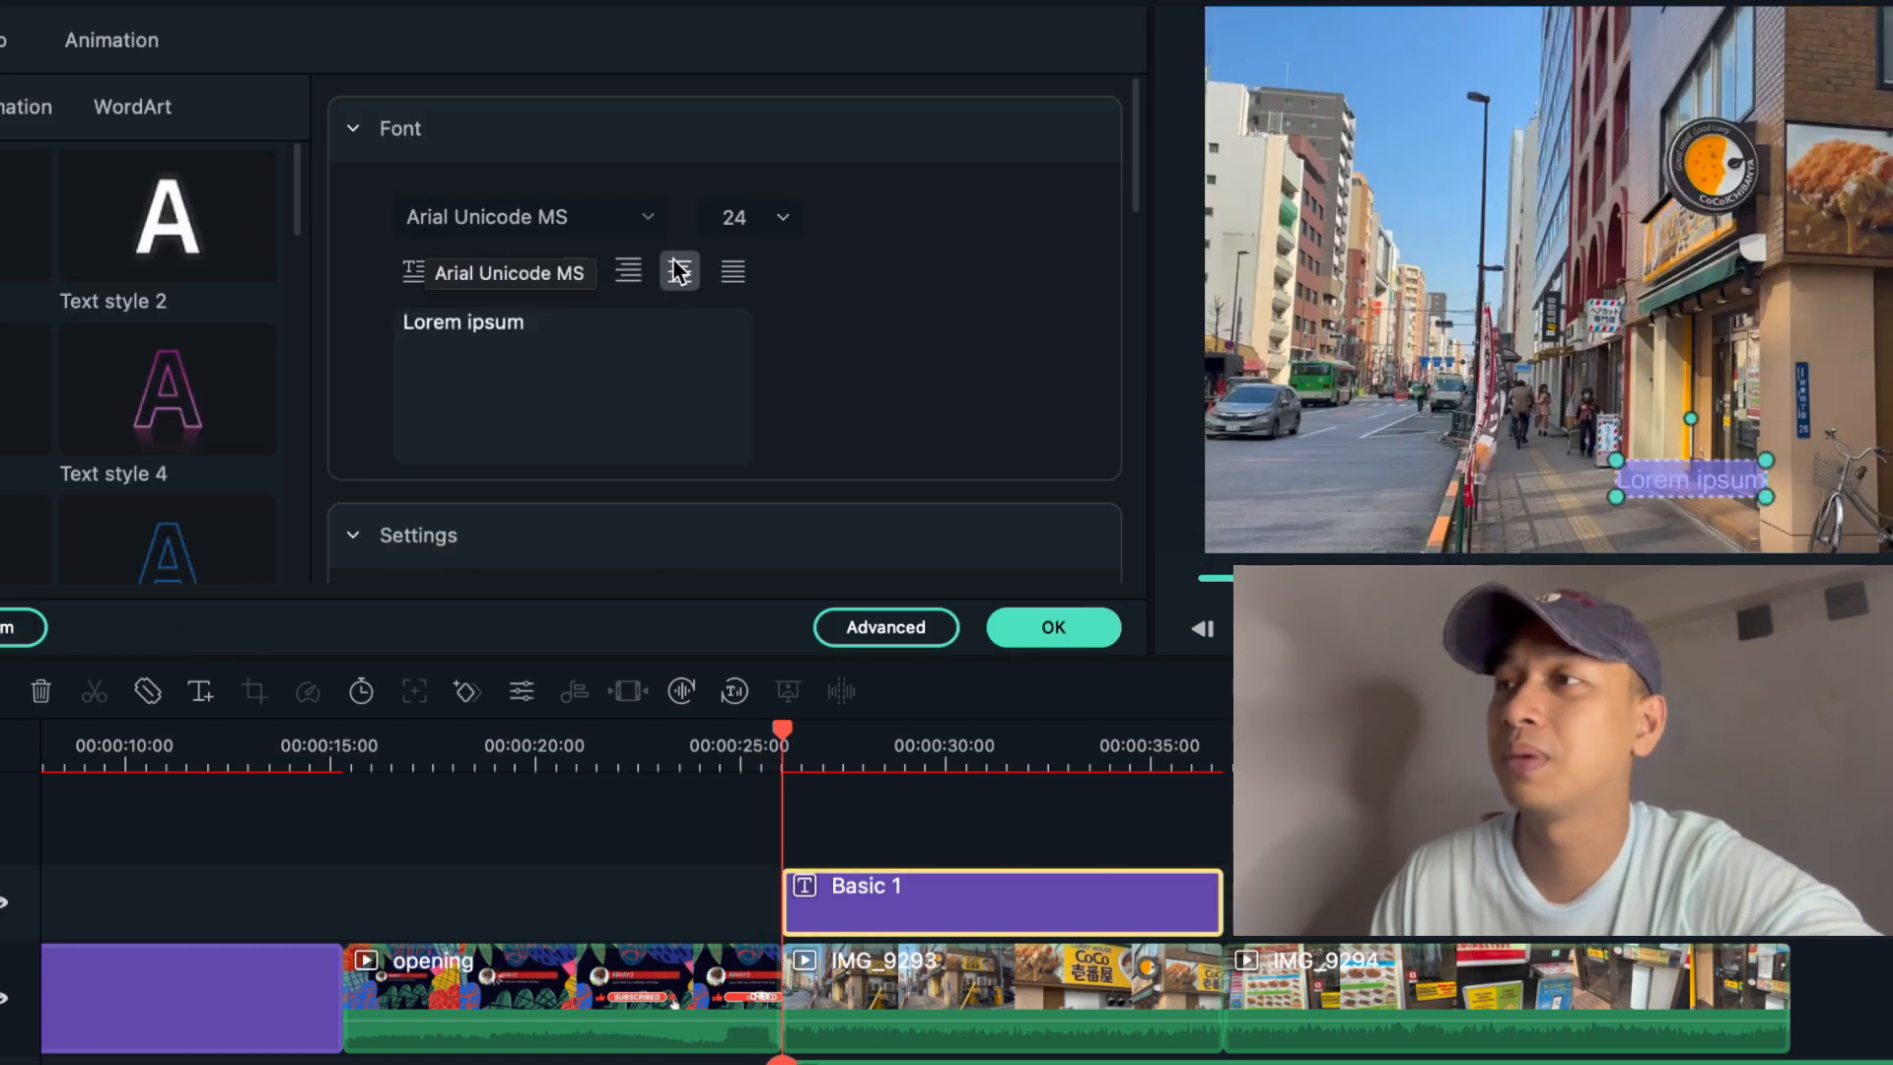
left_click(207, 194)
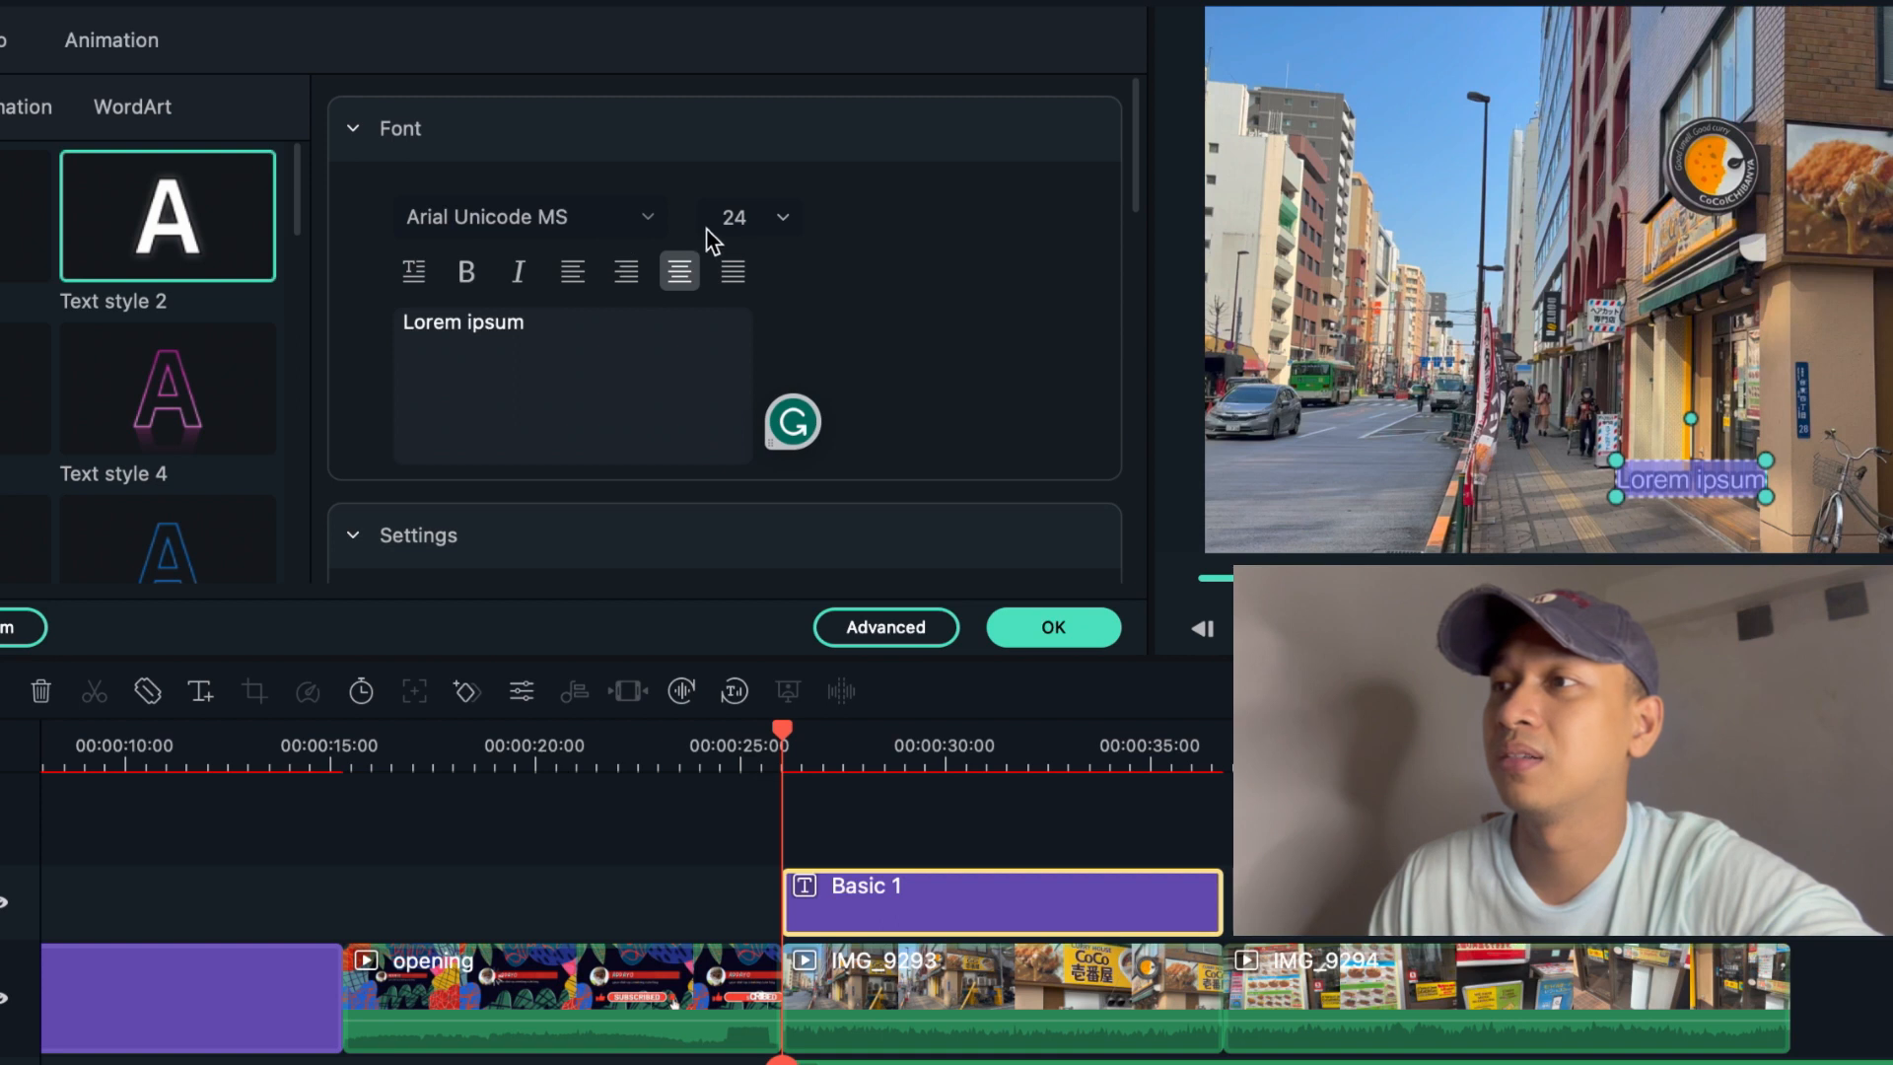
left_click(665, 223)
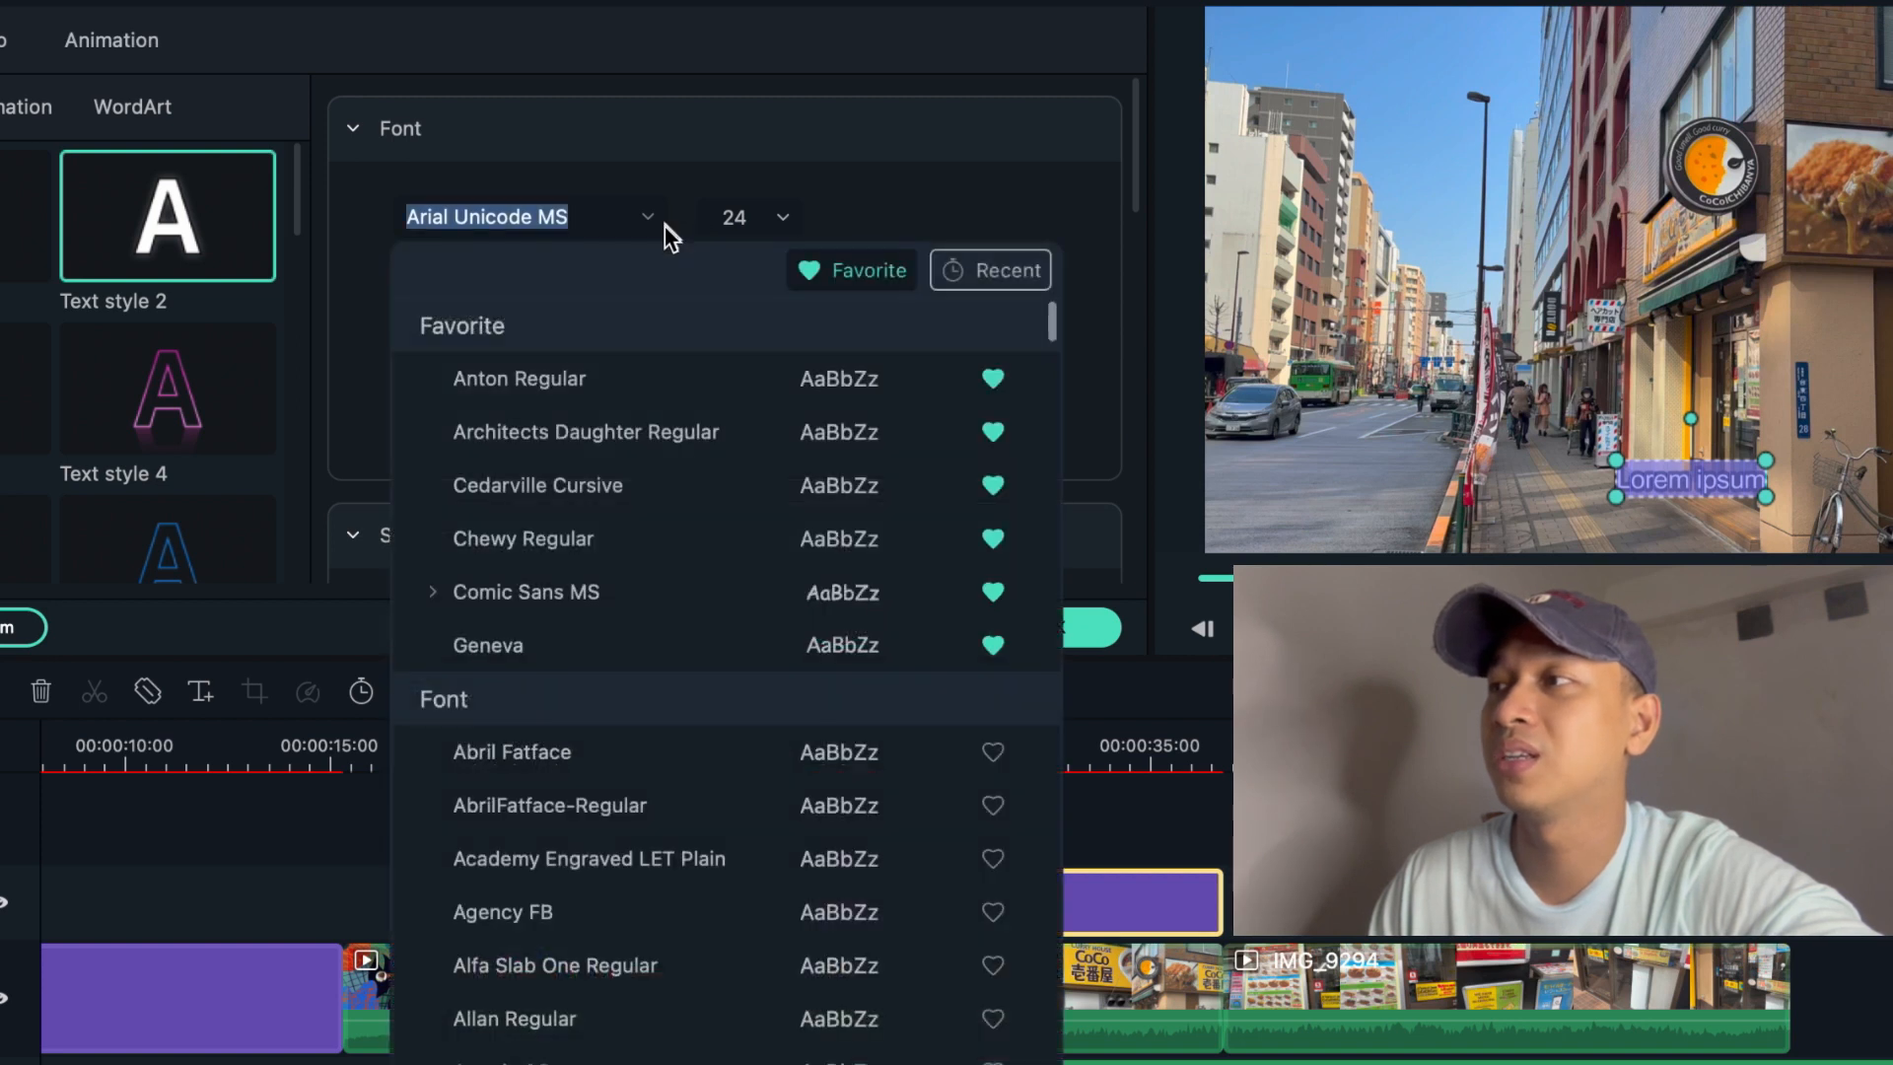
left_click(629, 525)
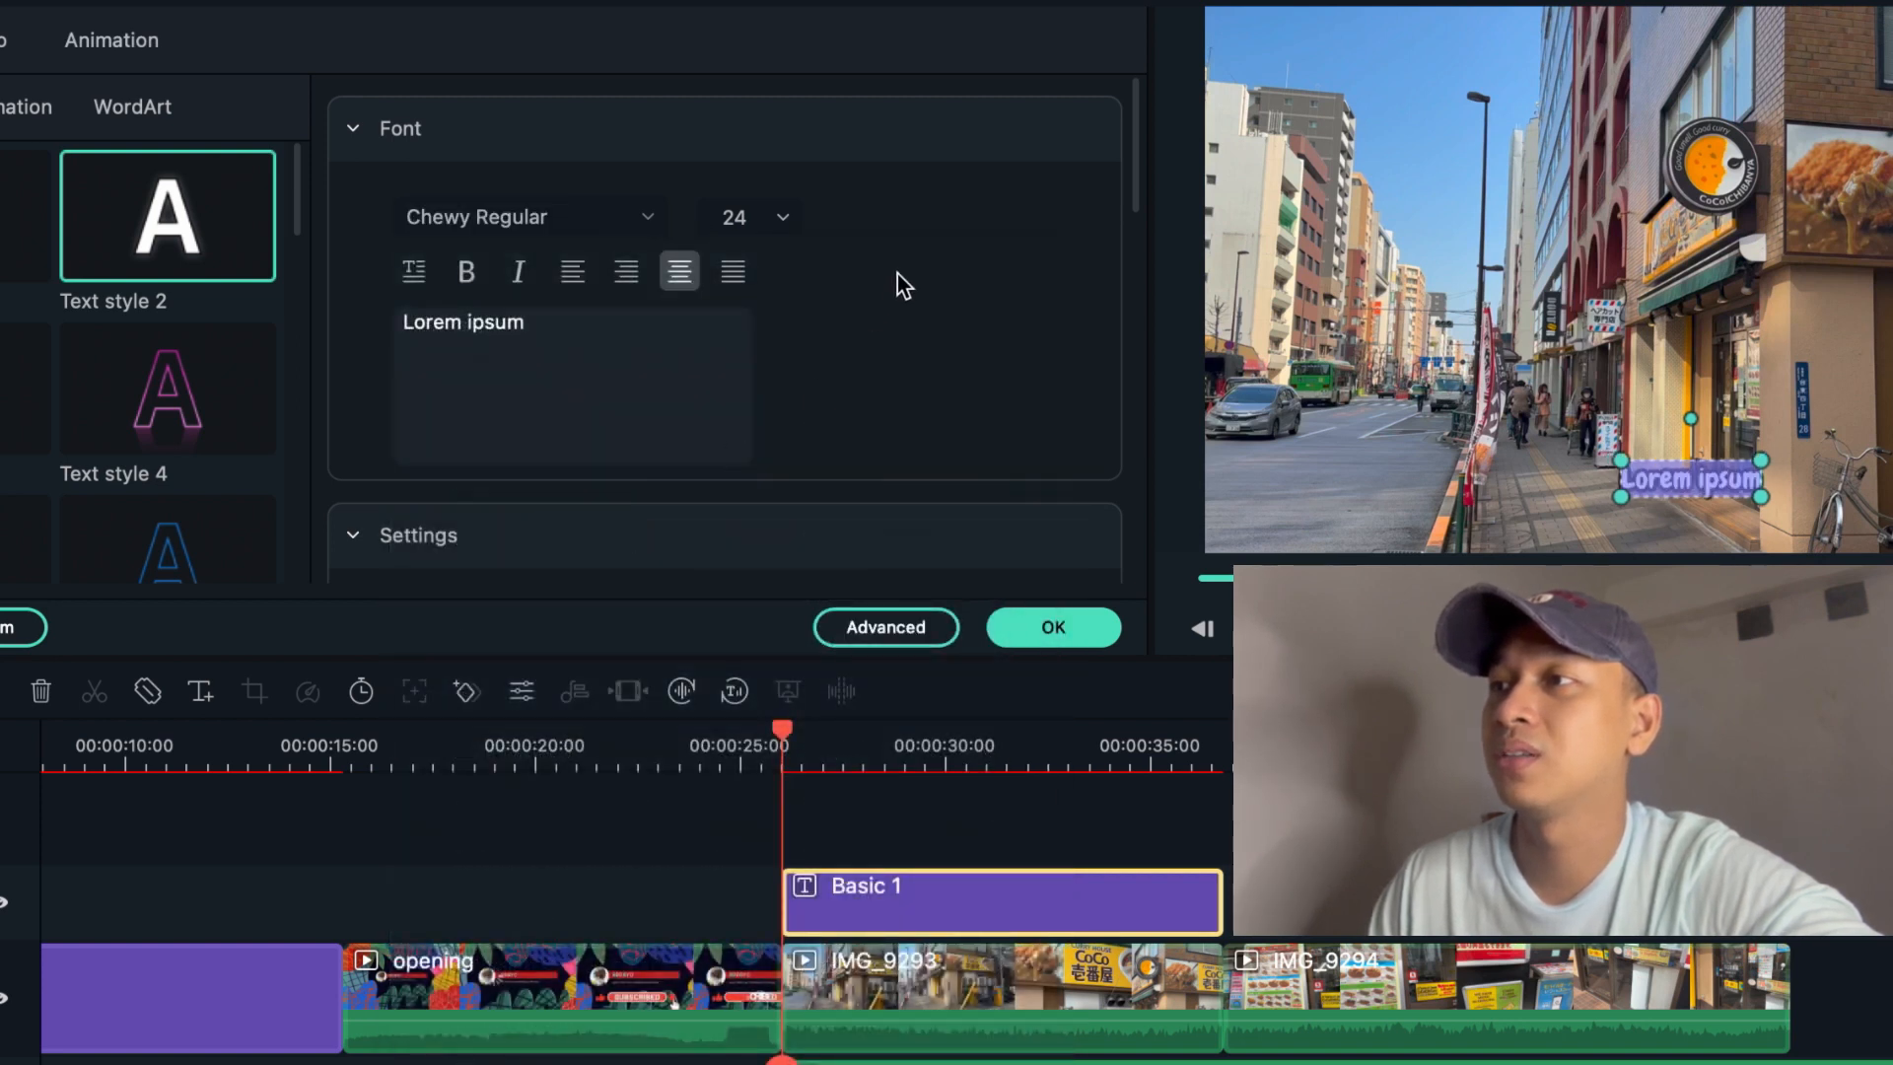
left_click(781, 225)
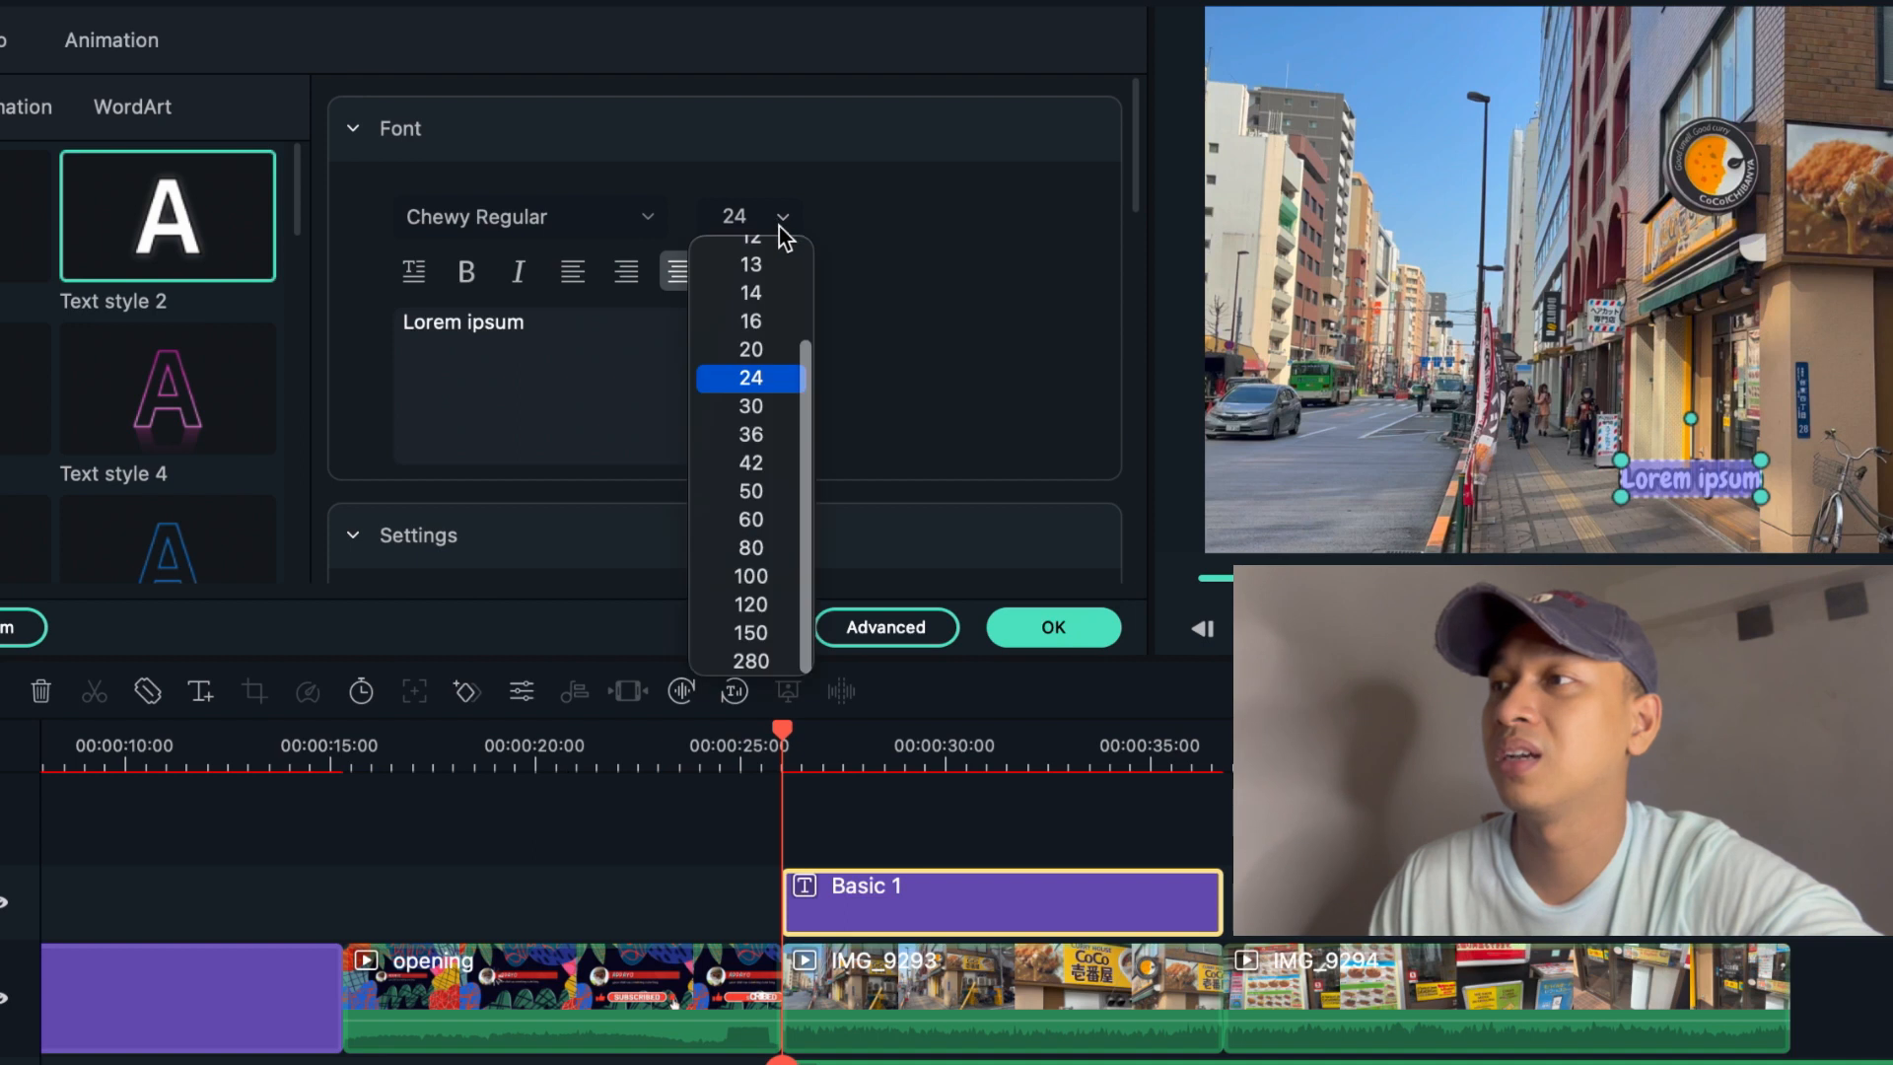
left_click(751, 463)
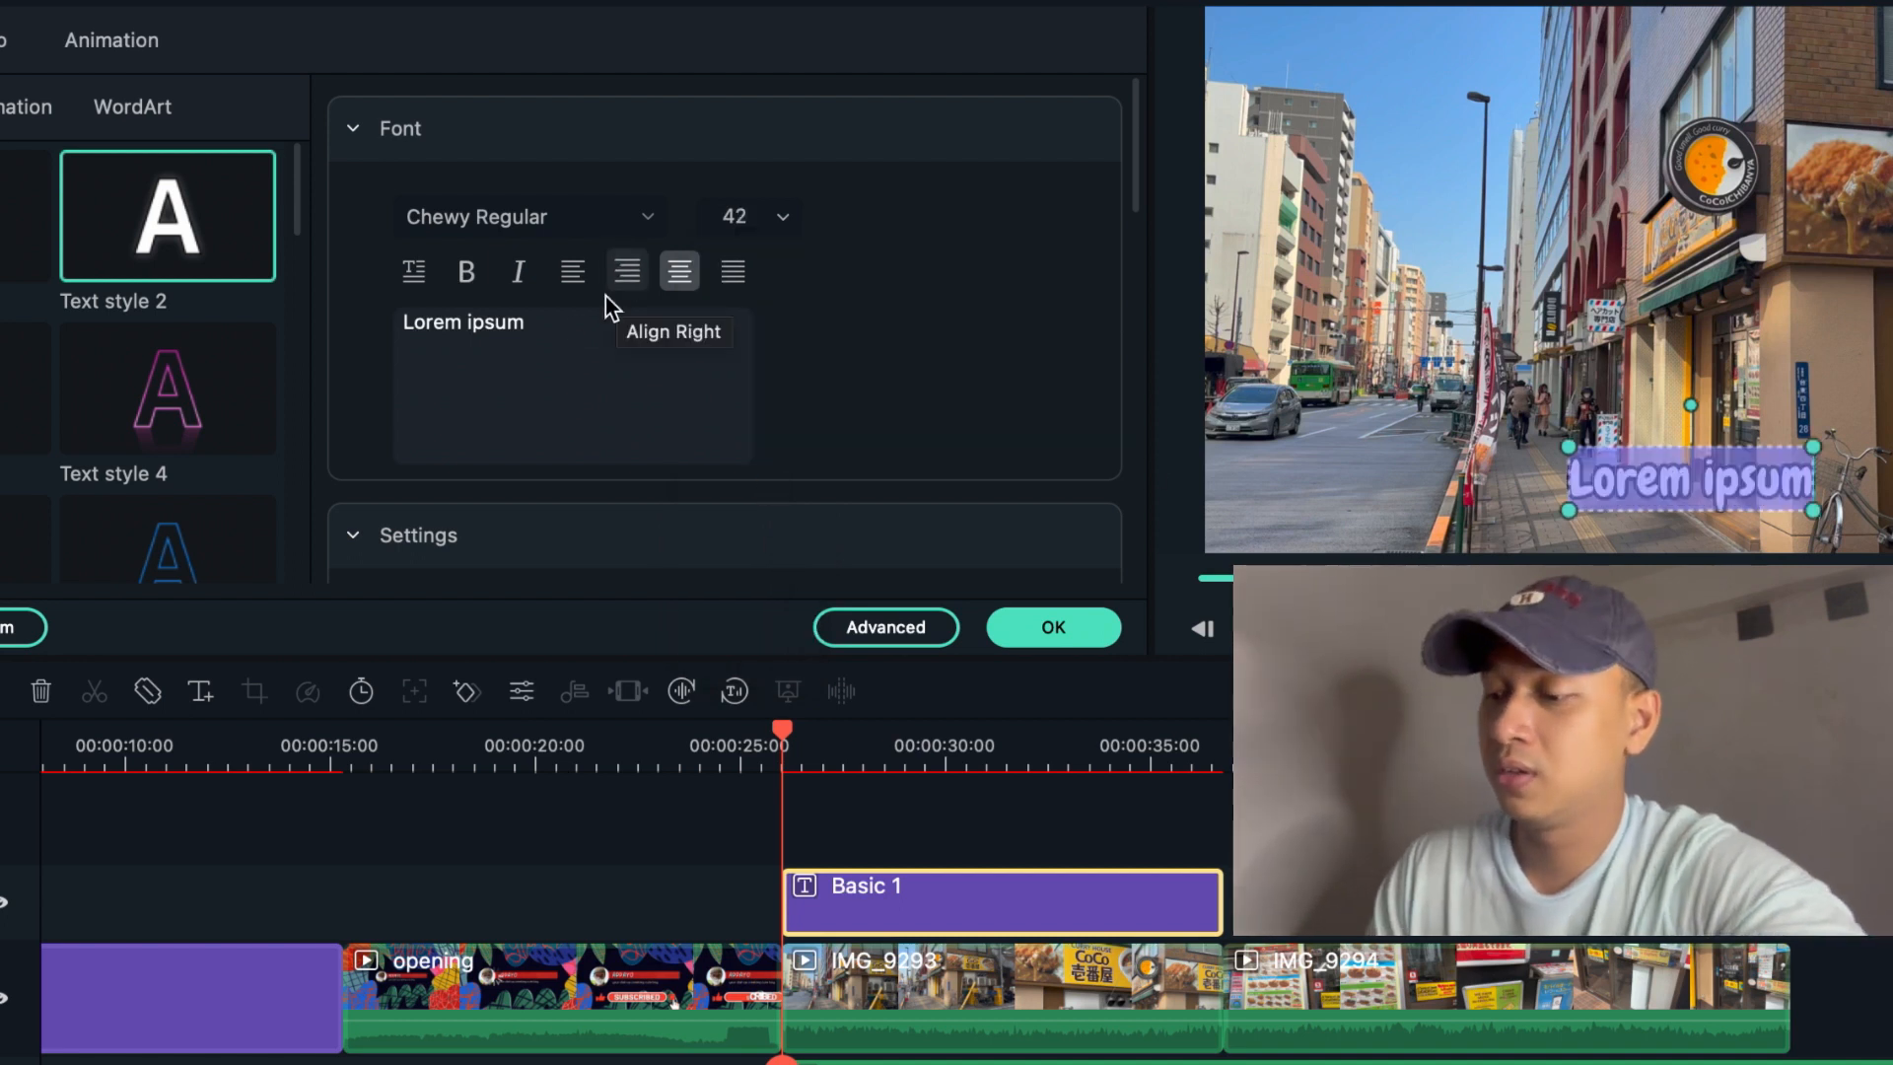
- Replace the Basic 1 title's placeholder text with "Japanese curry" and close its text settings
left_click(579, 334)
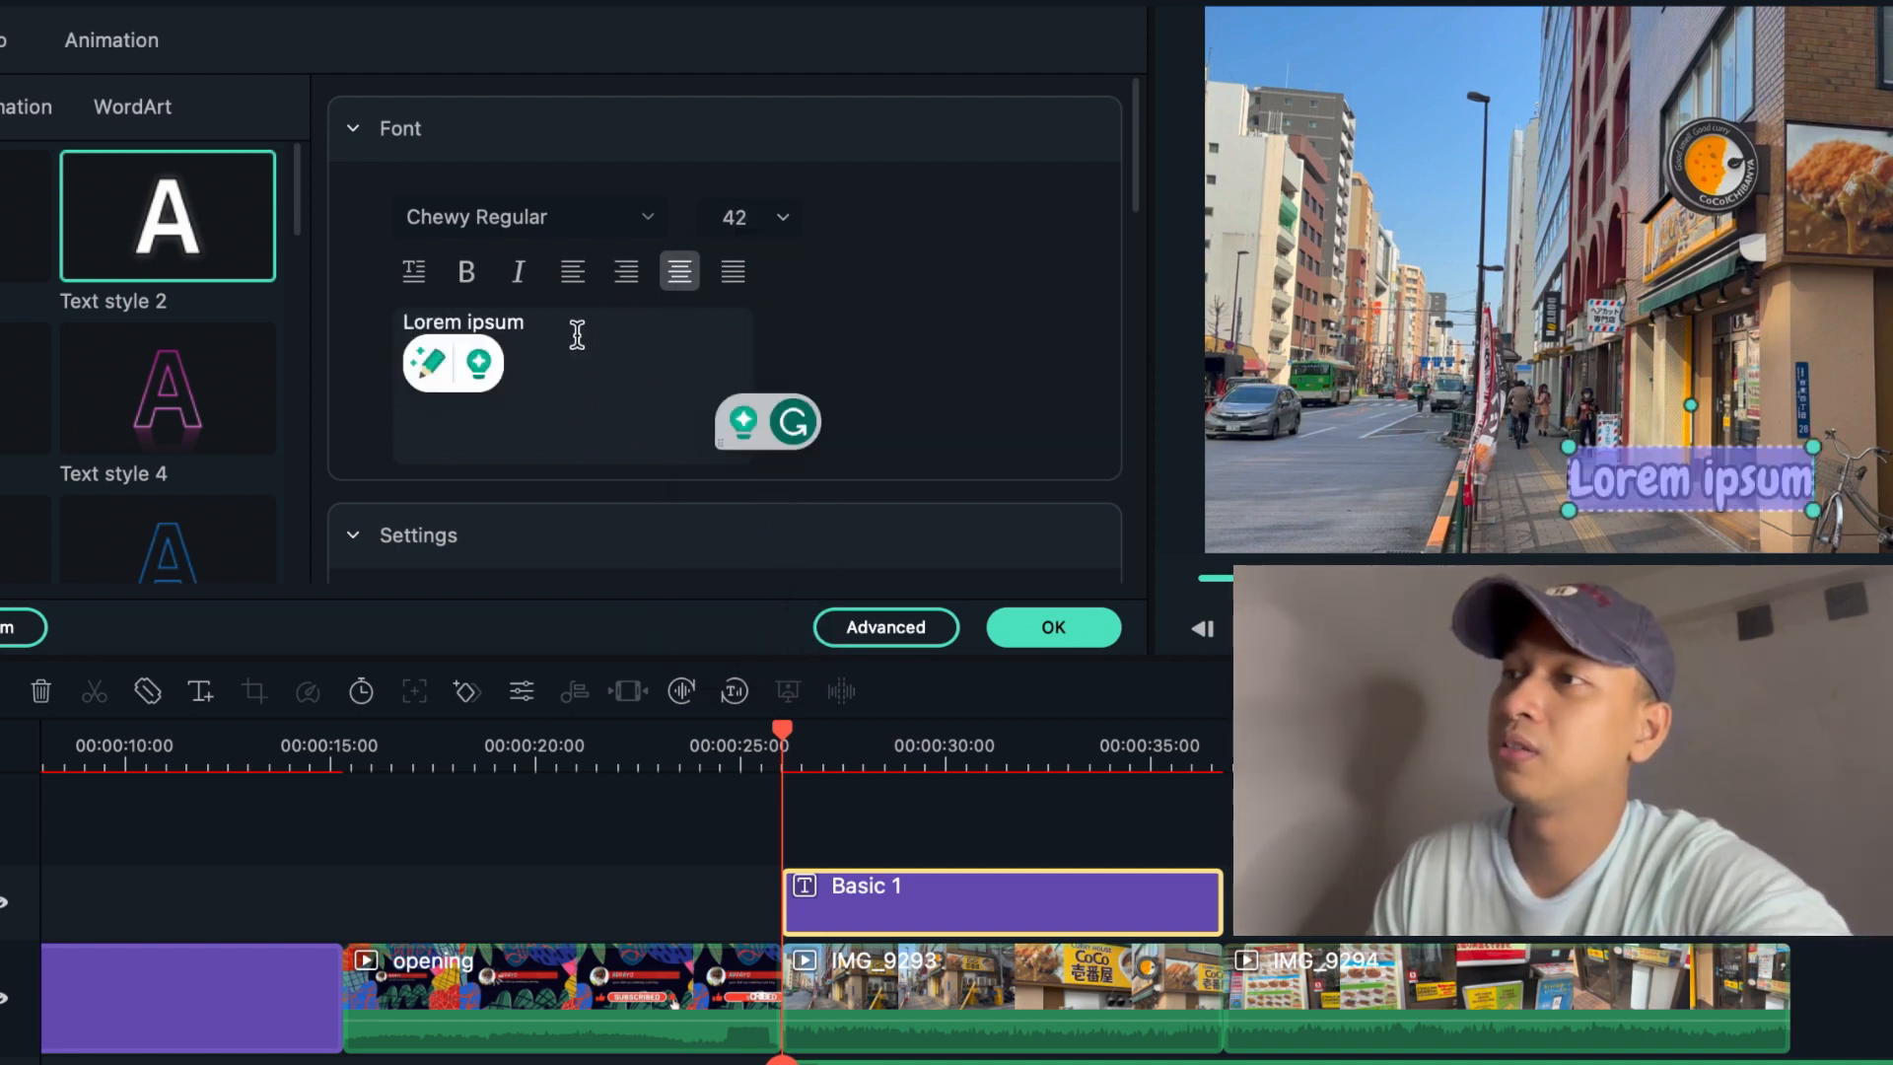
key("super+a")
type("Japens")
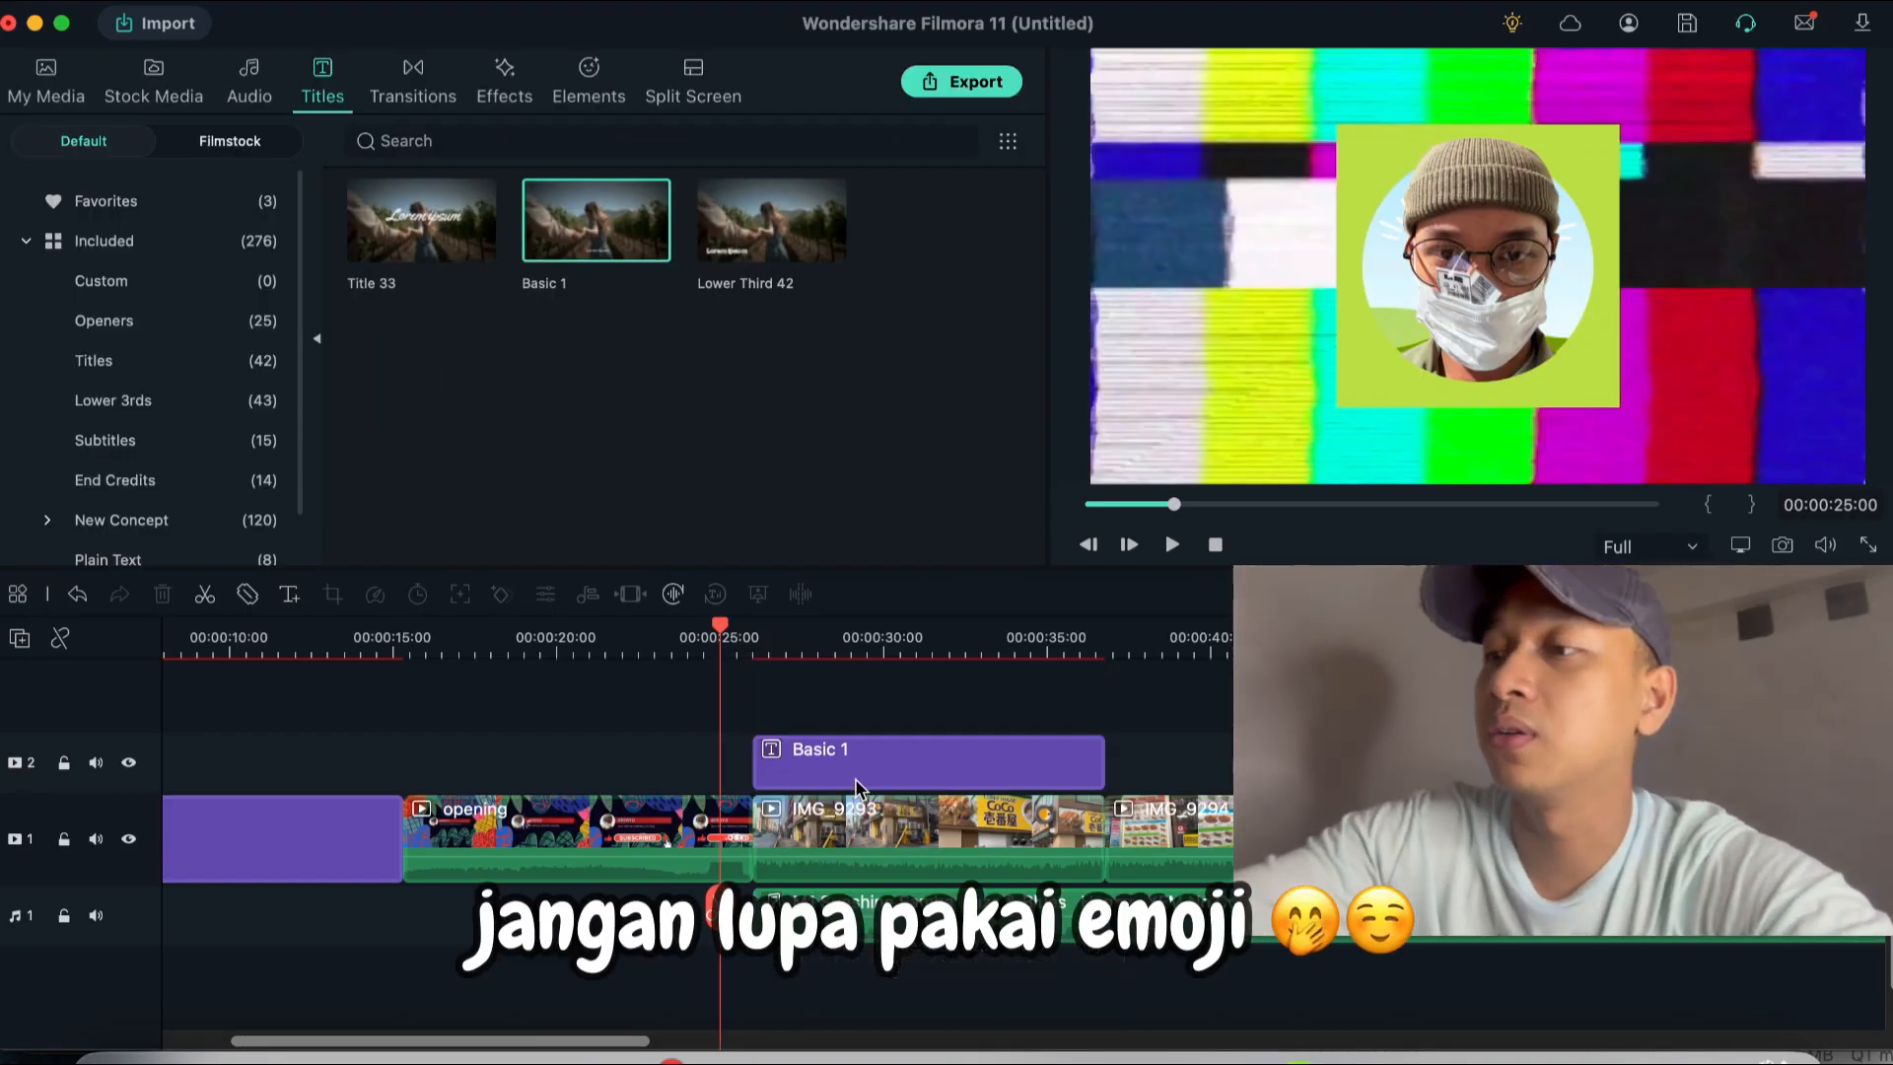
double_click(856, 779)
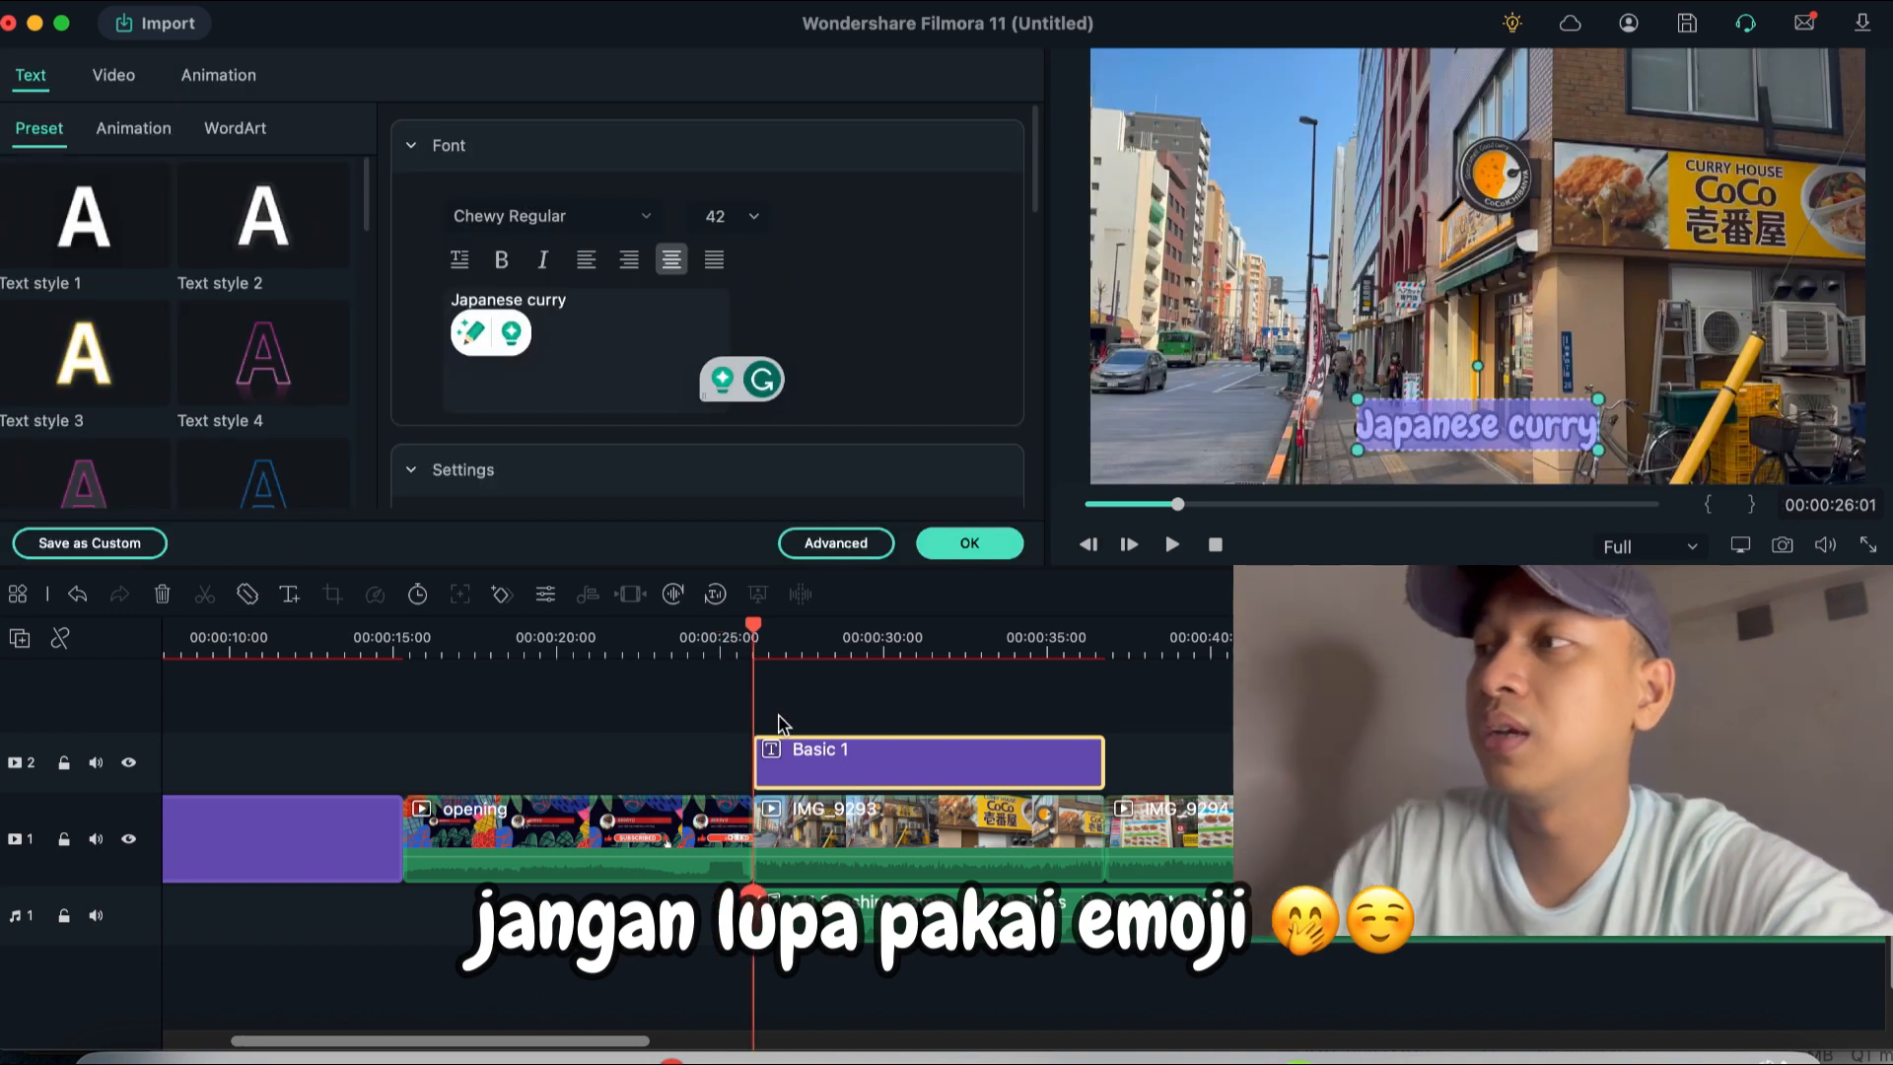
scroll(781, 722, "right", 5)
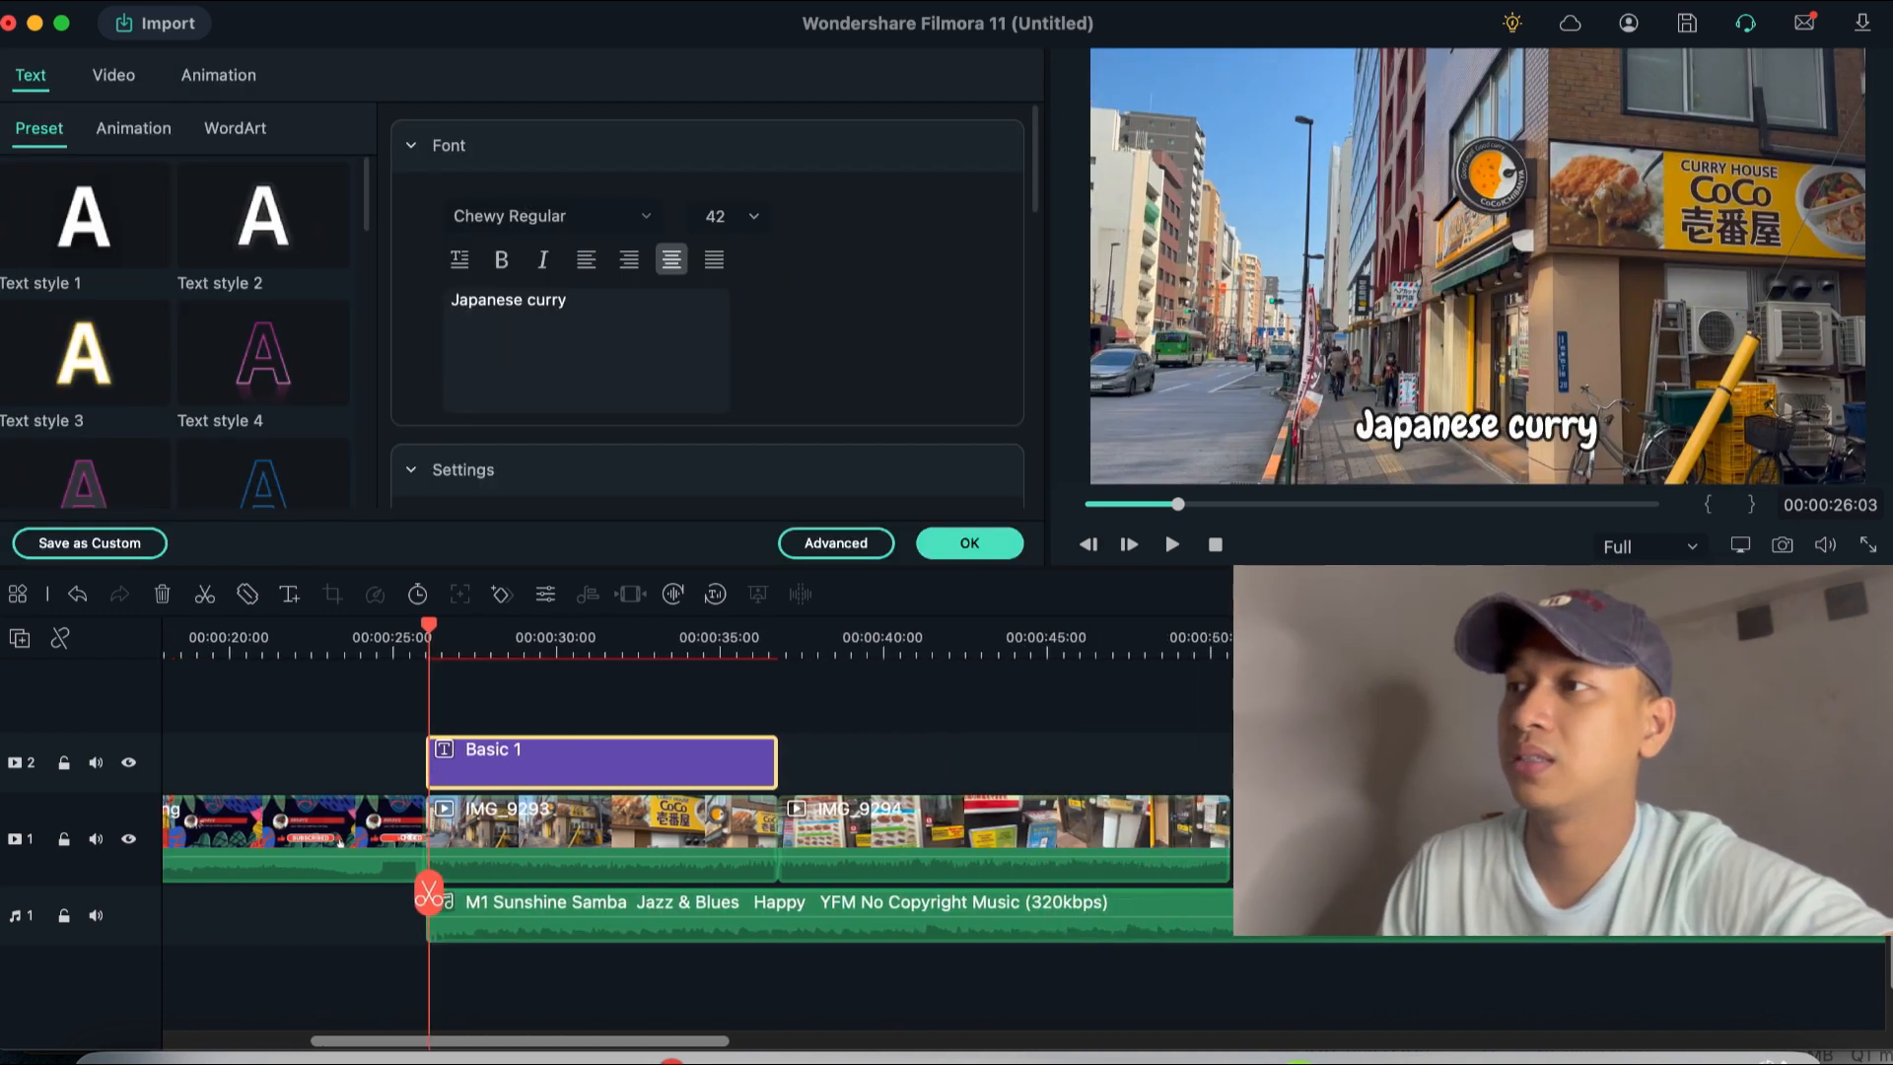
scroll(690, 838, "right", 2)
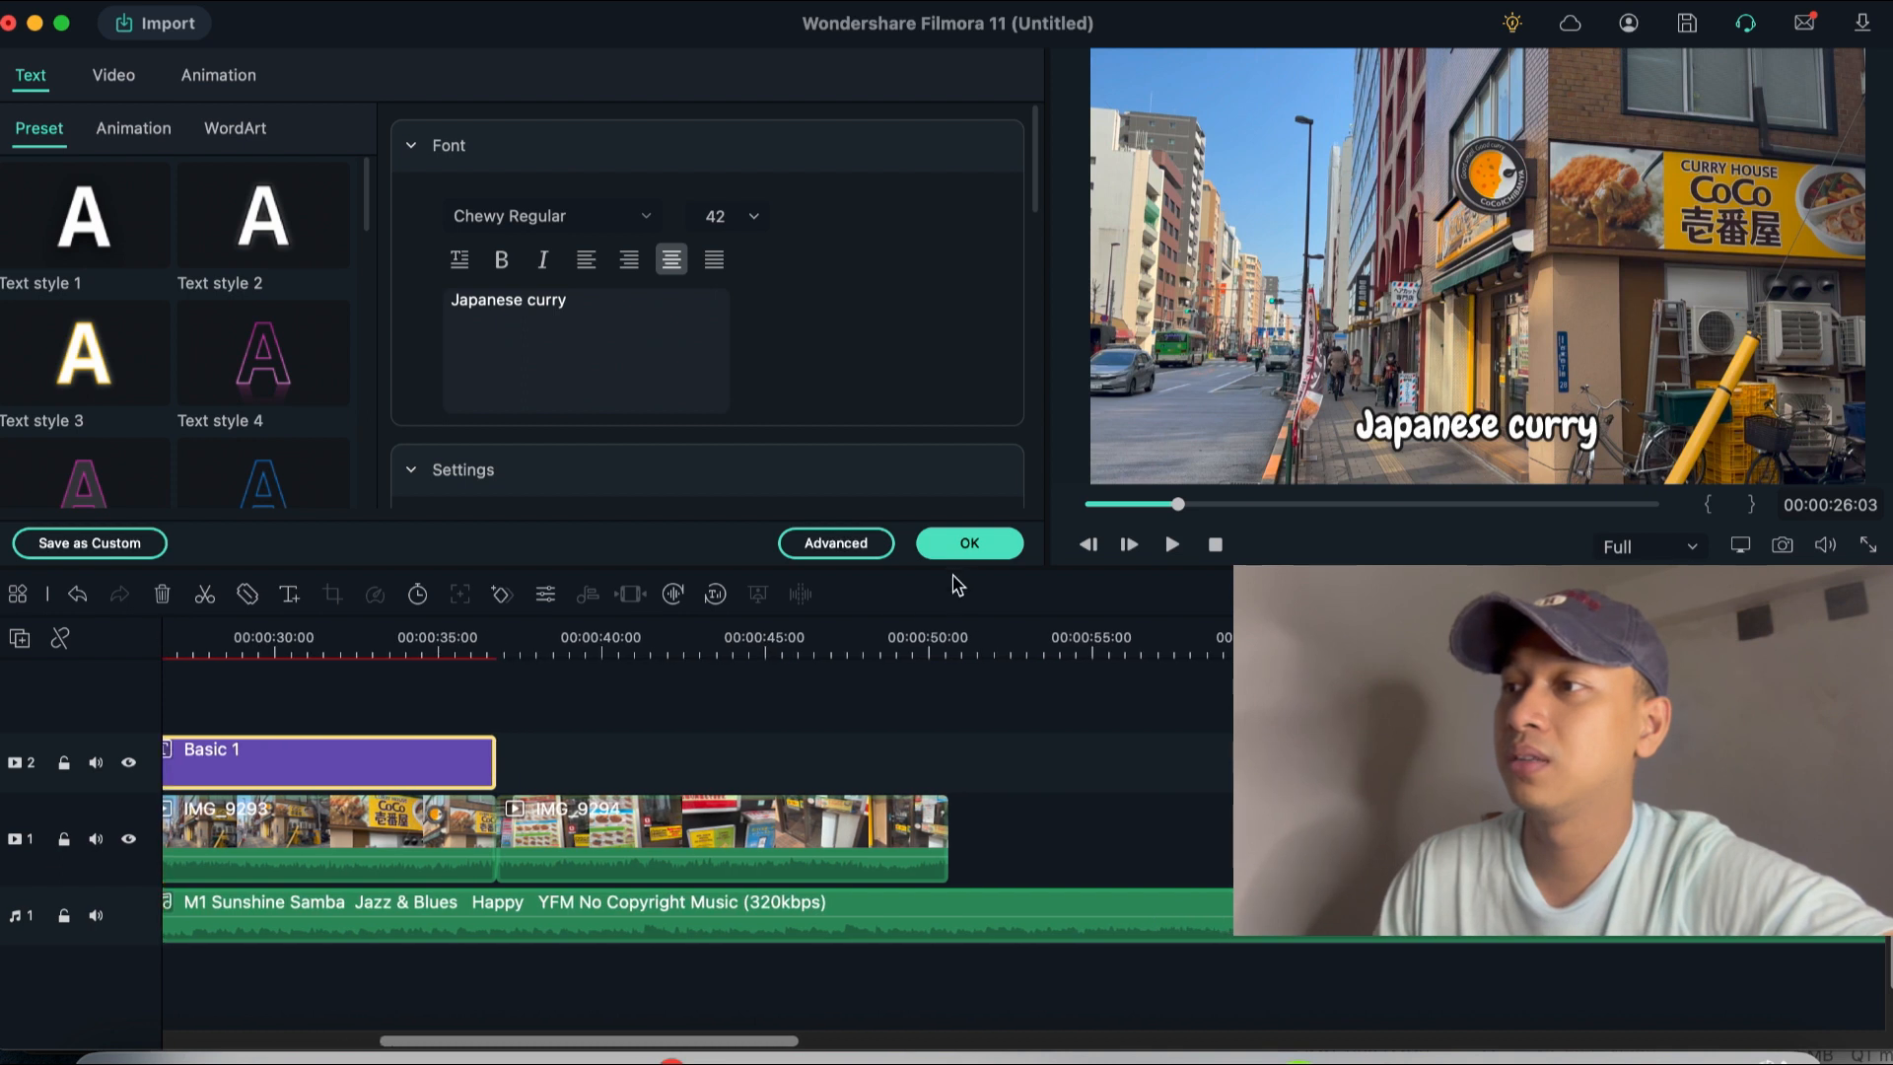
left_click(969, 543)
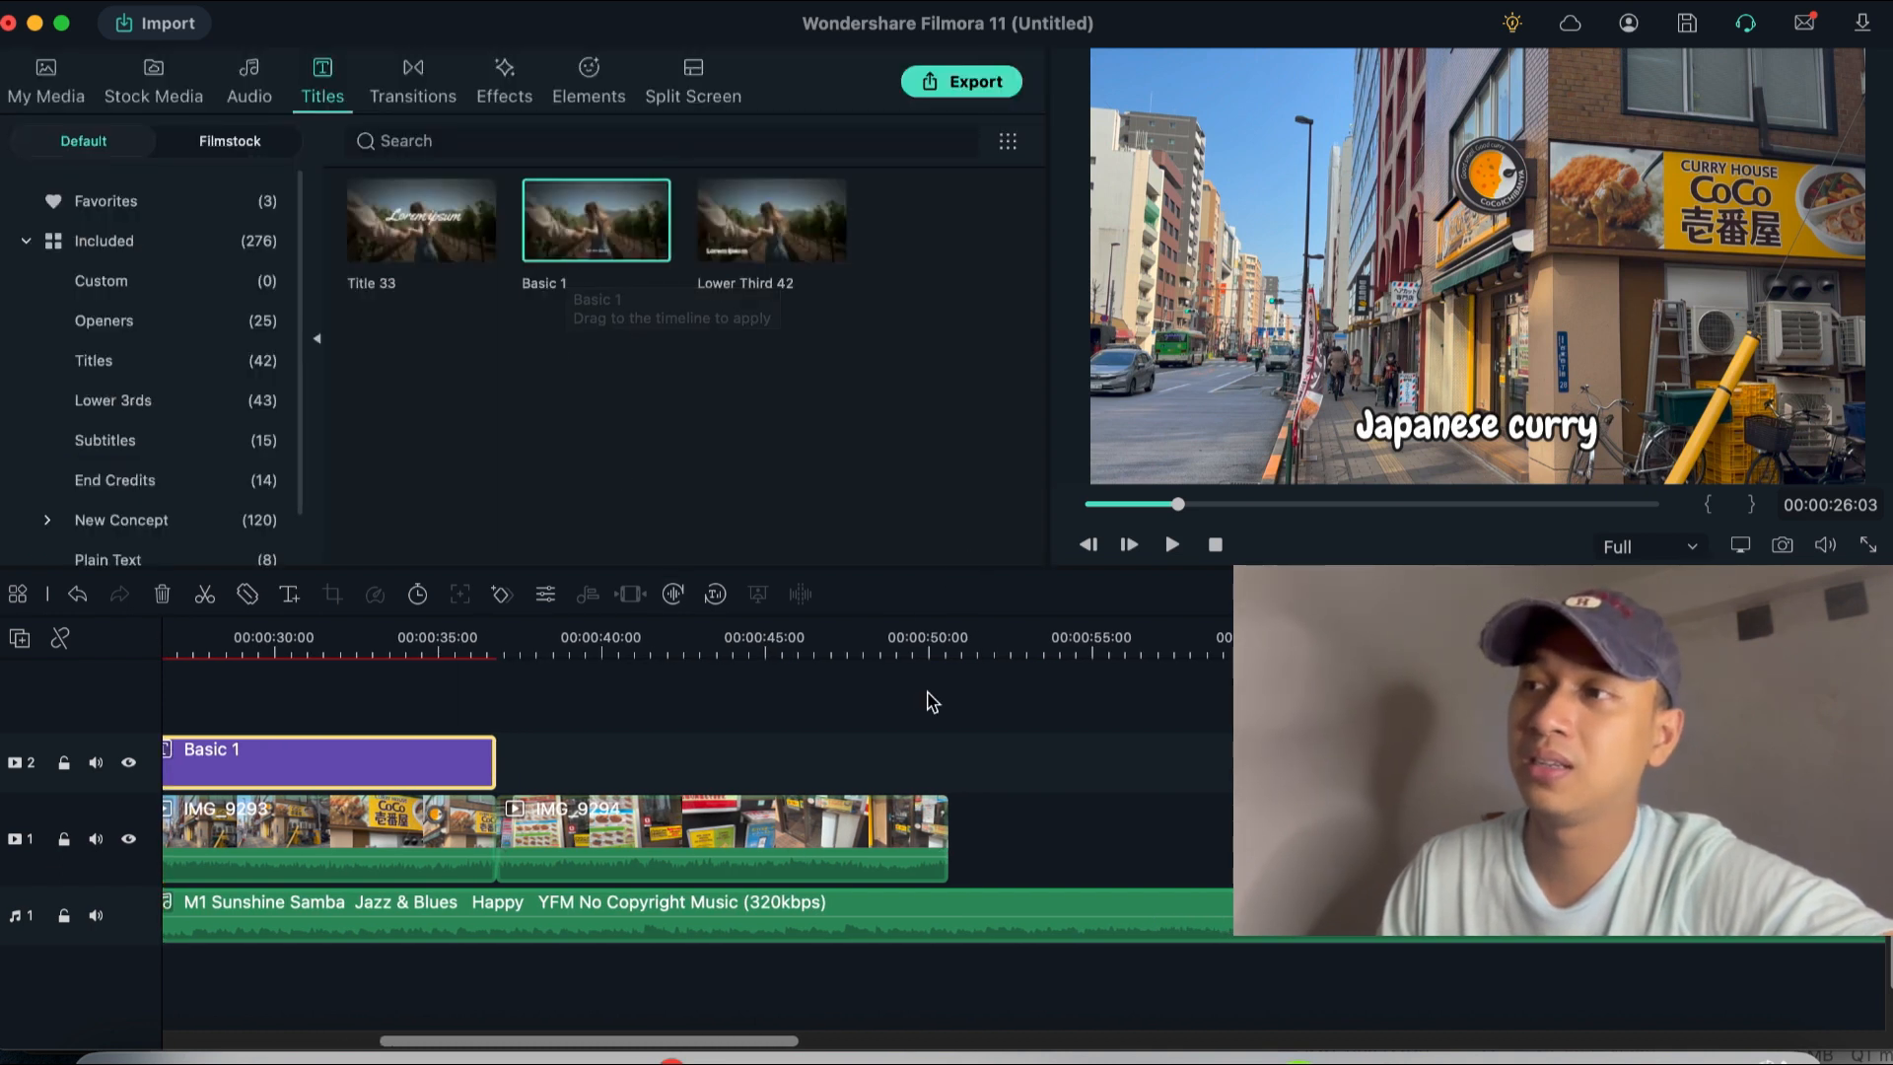
- Place the Closing clip from the project media on video track 1 directly after IMG_9294
left_click(901, 649)
left_click(762, 652)
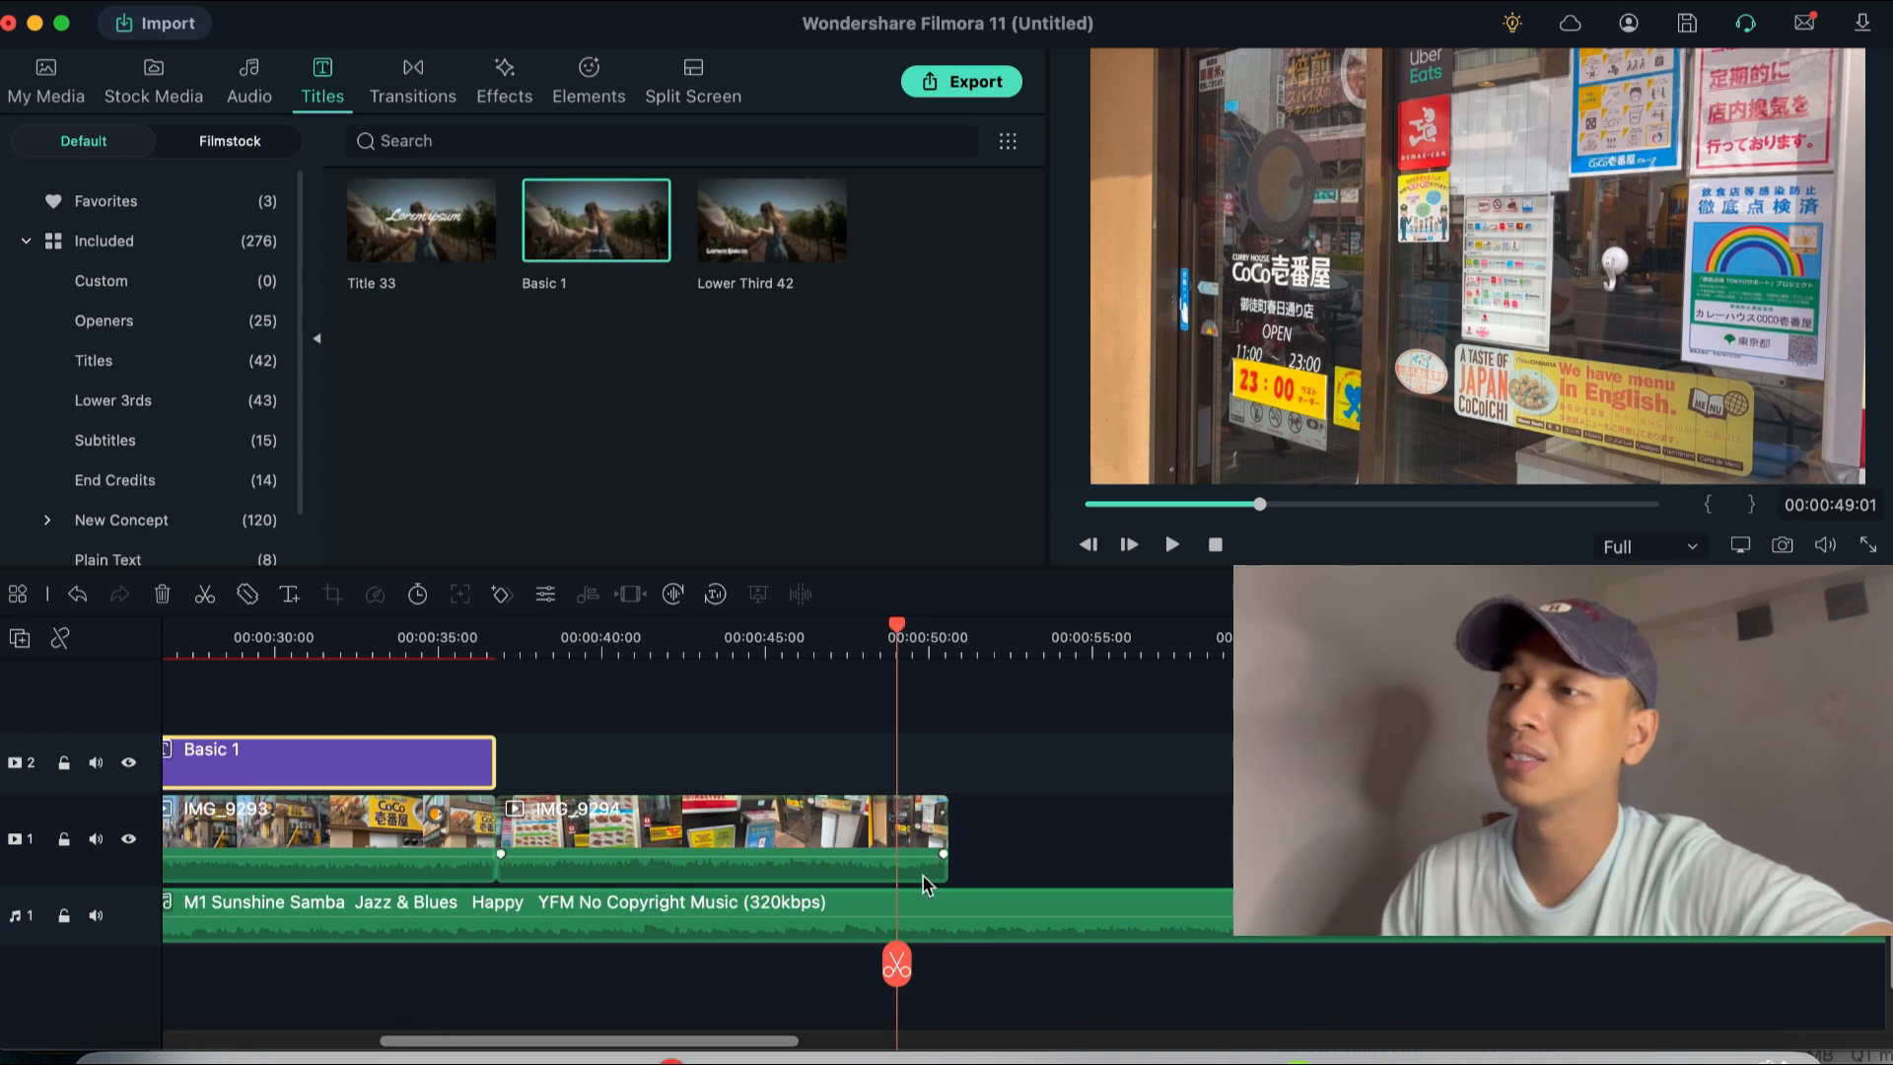
left_click_drag(905, 986, 1133, 978)
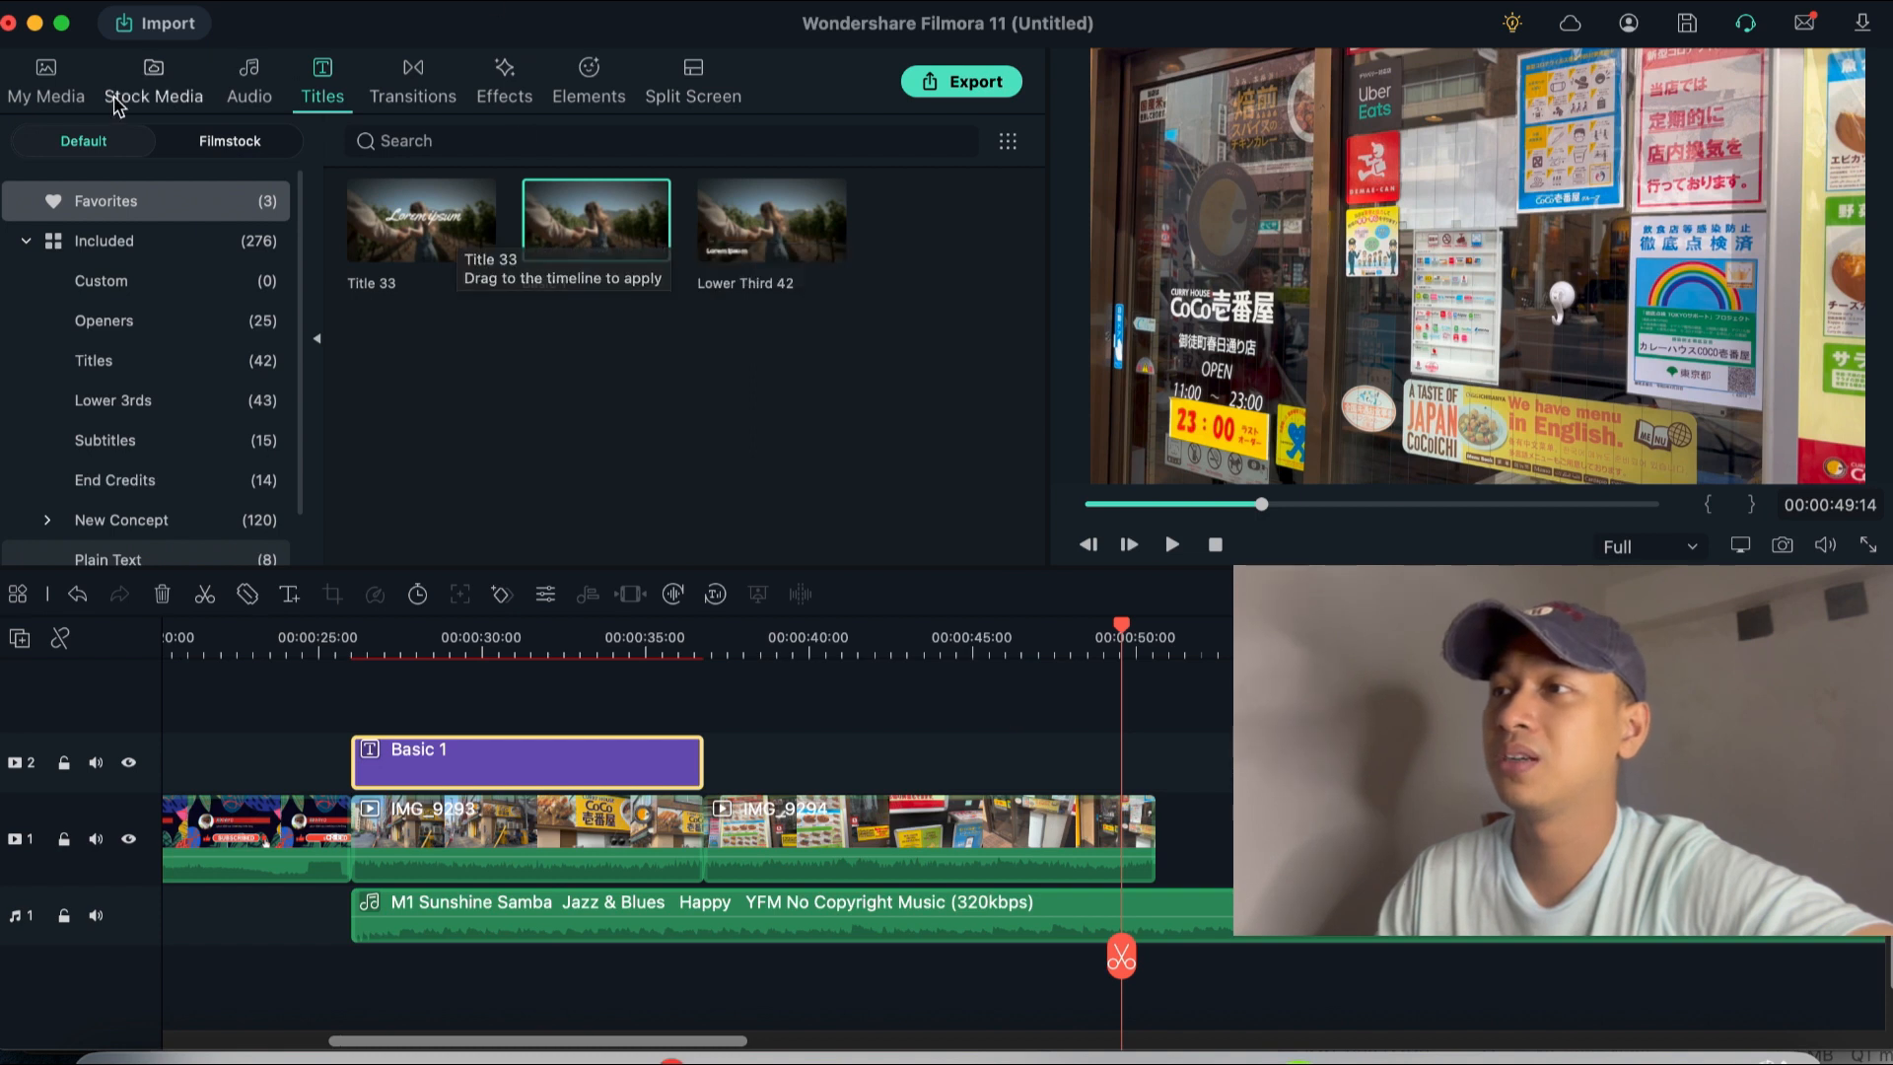
left_click(39, 75)
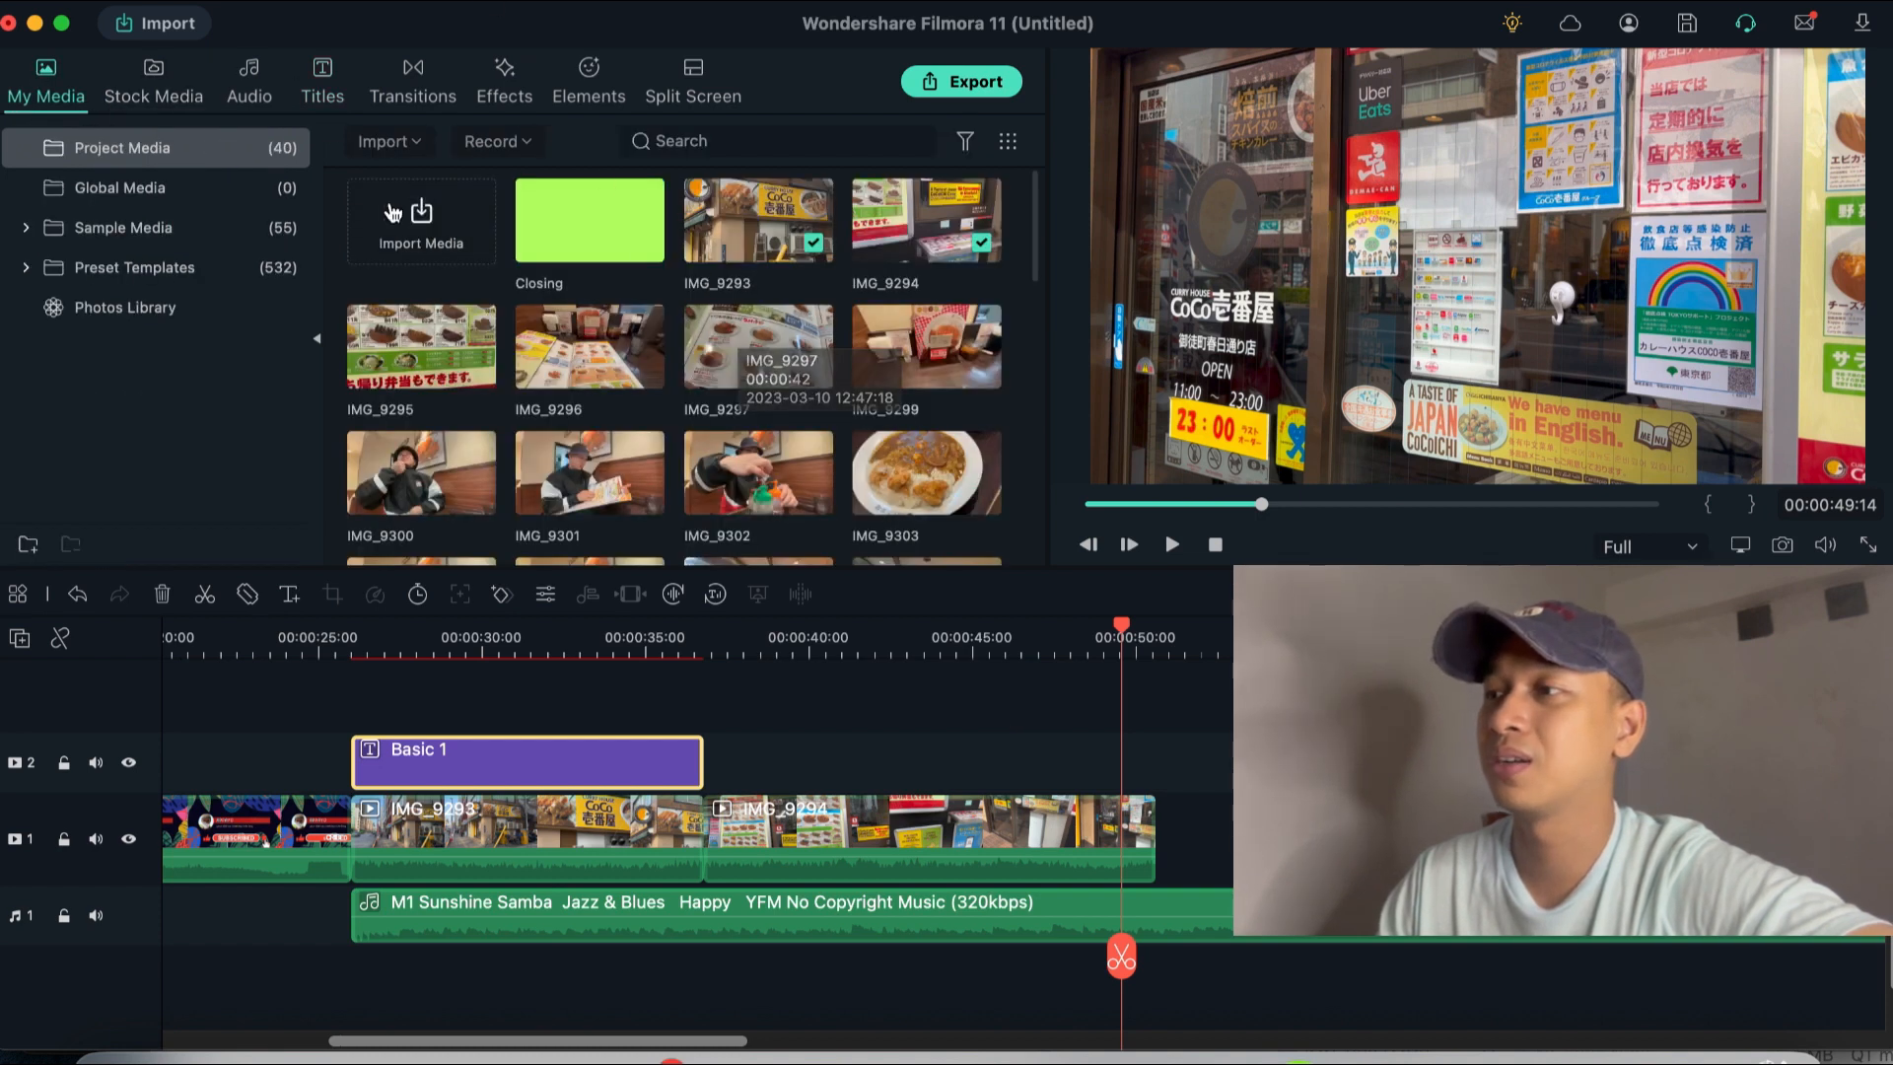
left_click_drag(1223, 848, 1183, 818)
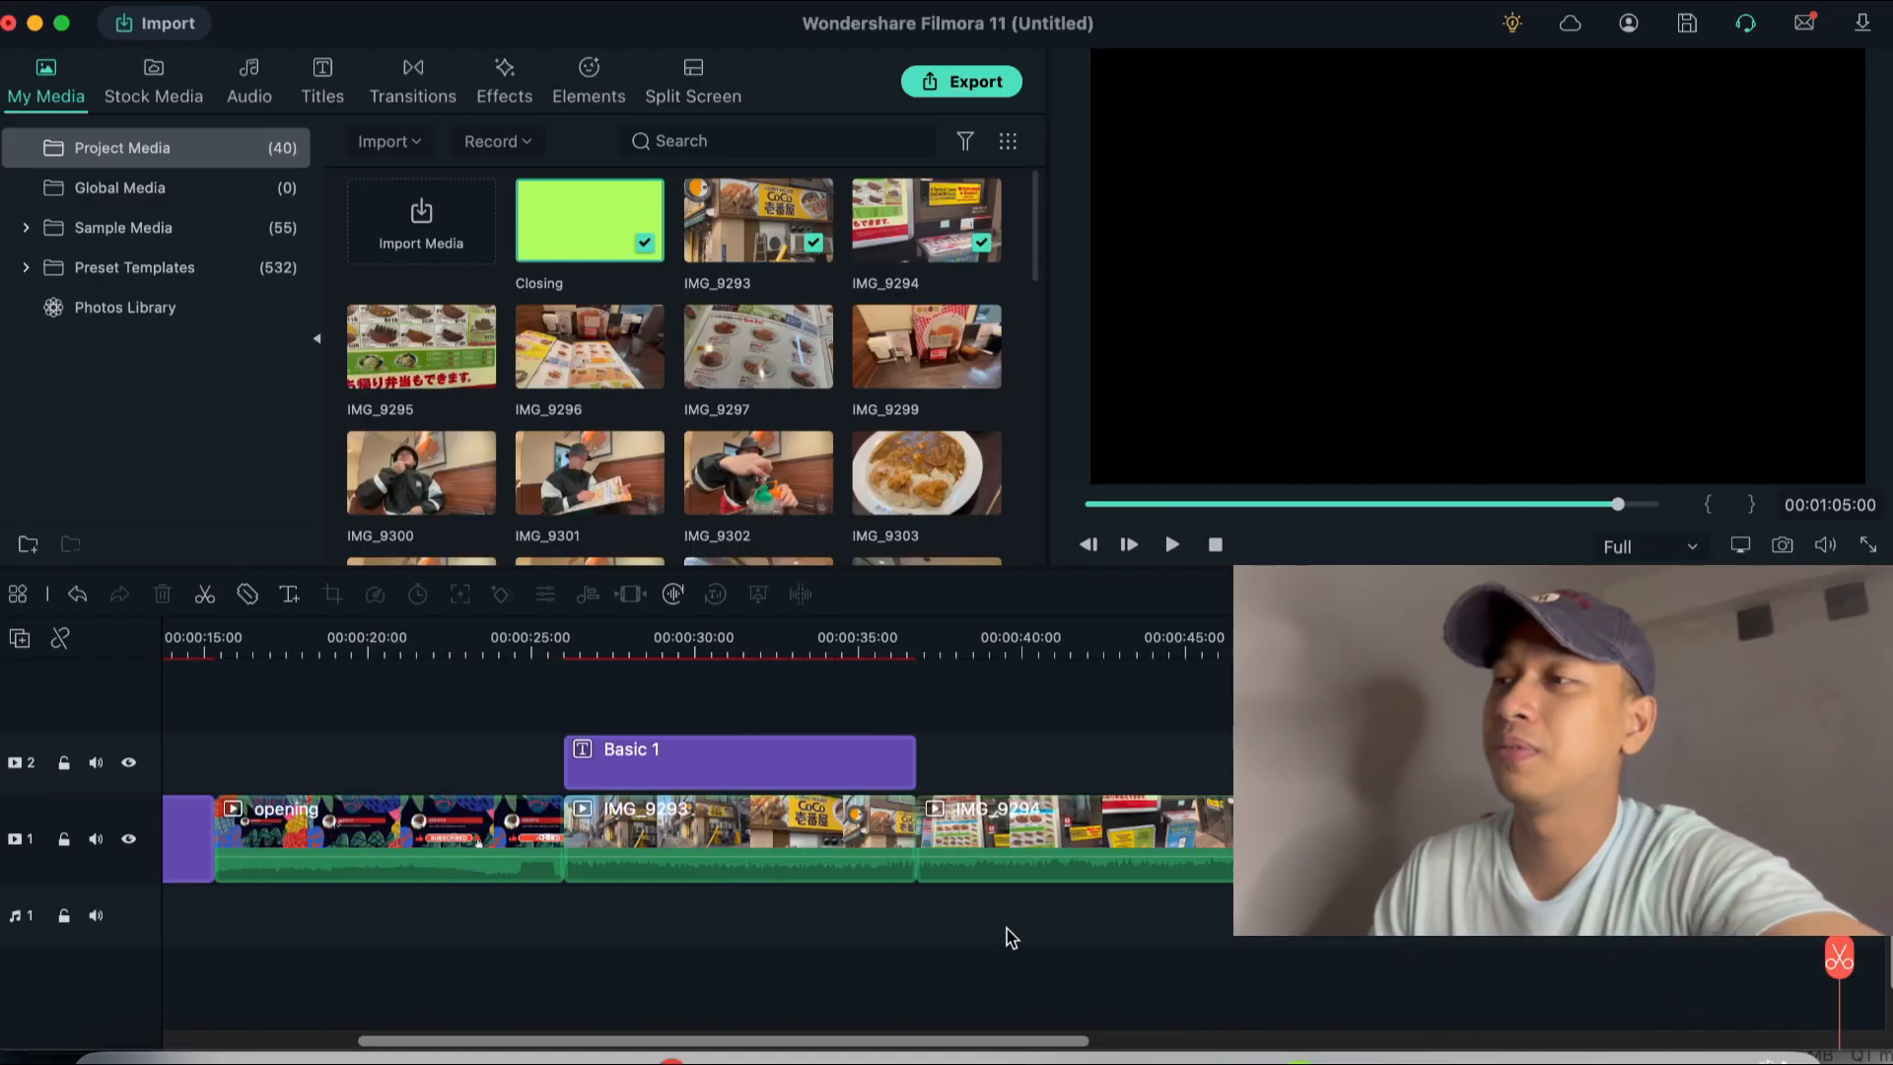
scroll(1008, 935, "left", 5)
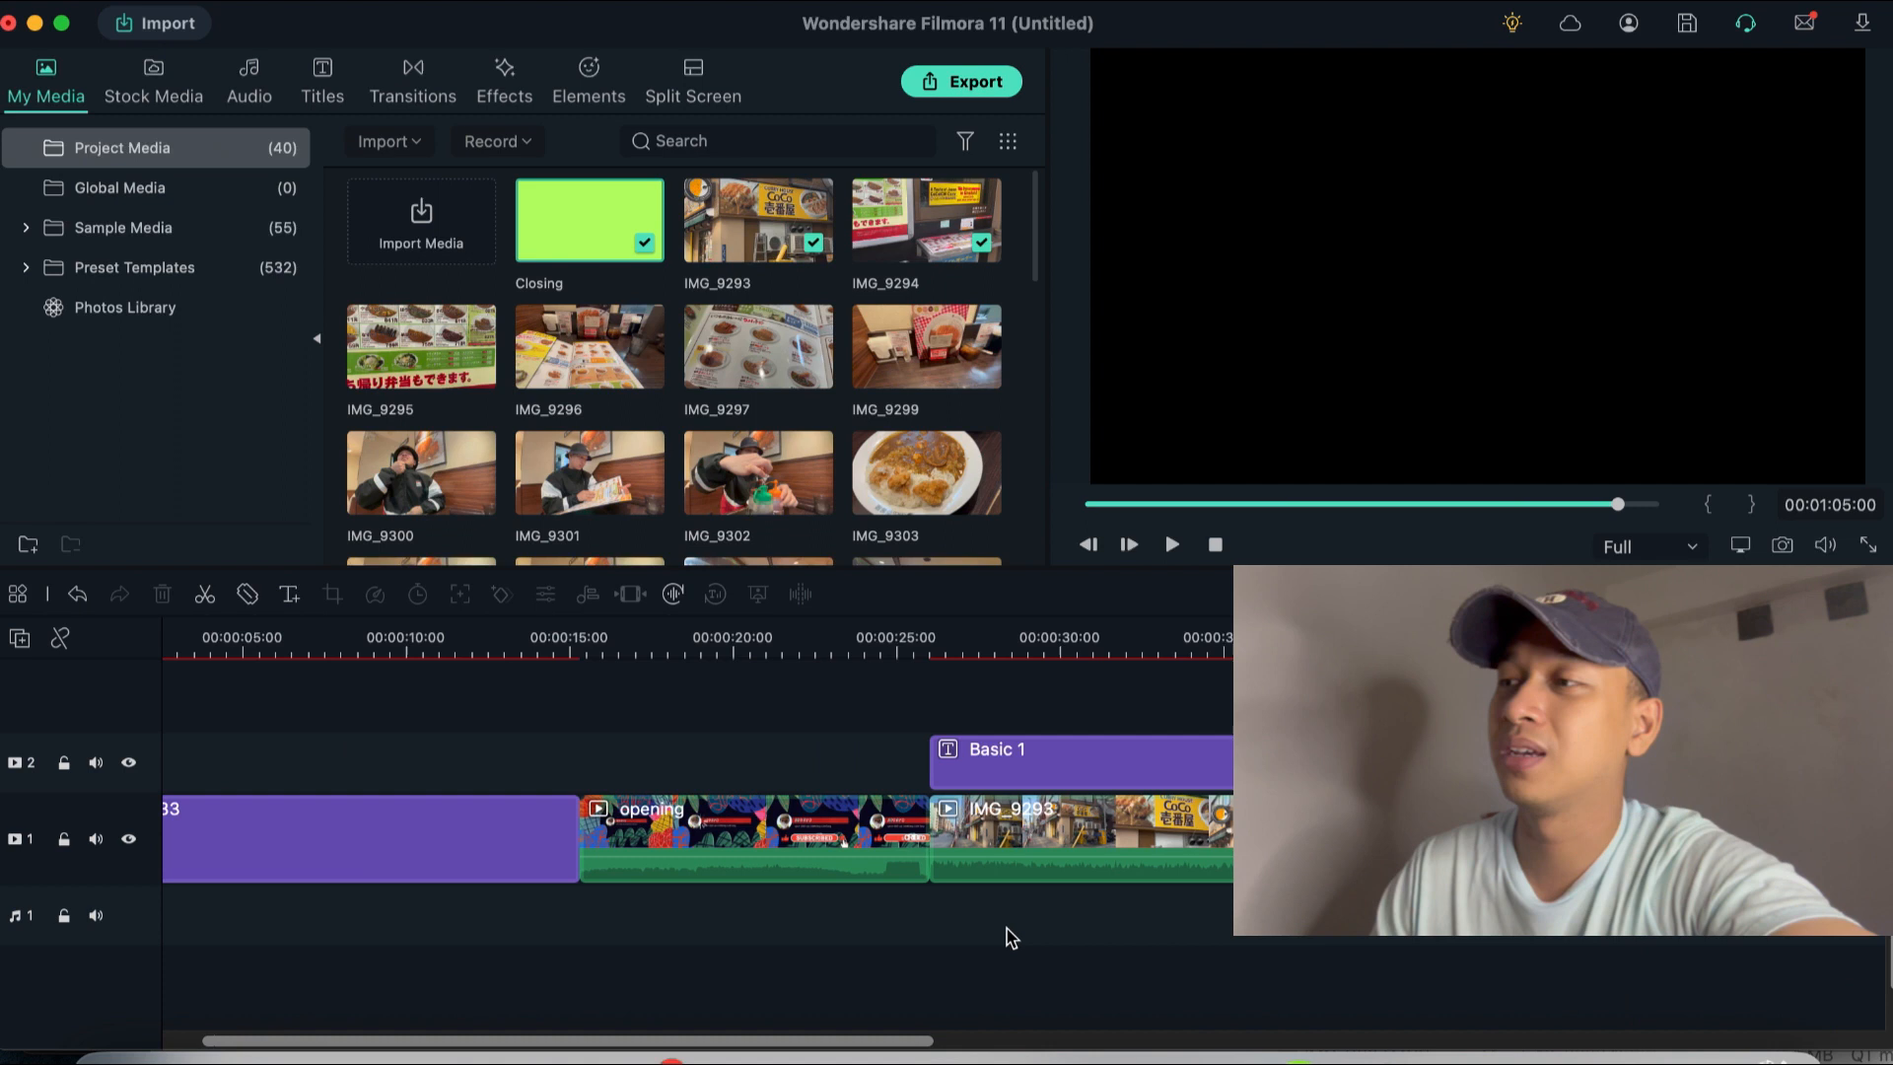
scroll(511, 777, "right", 6)
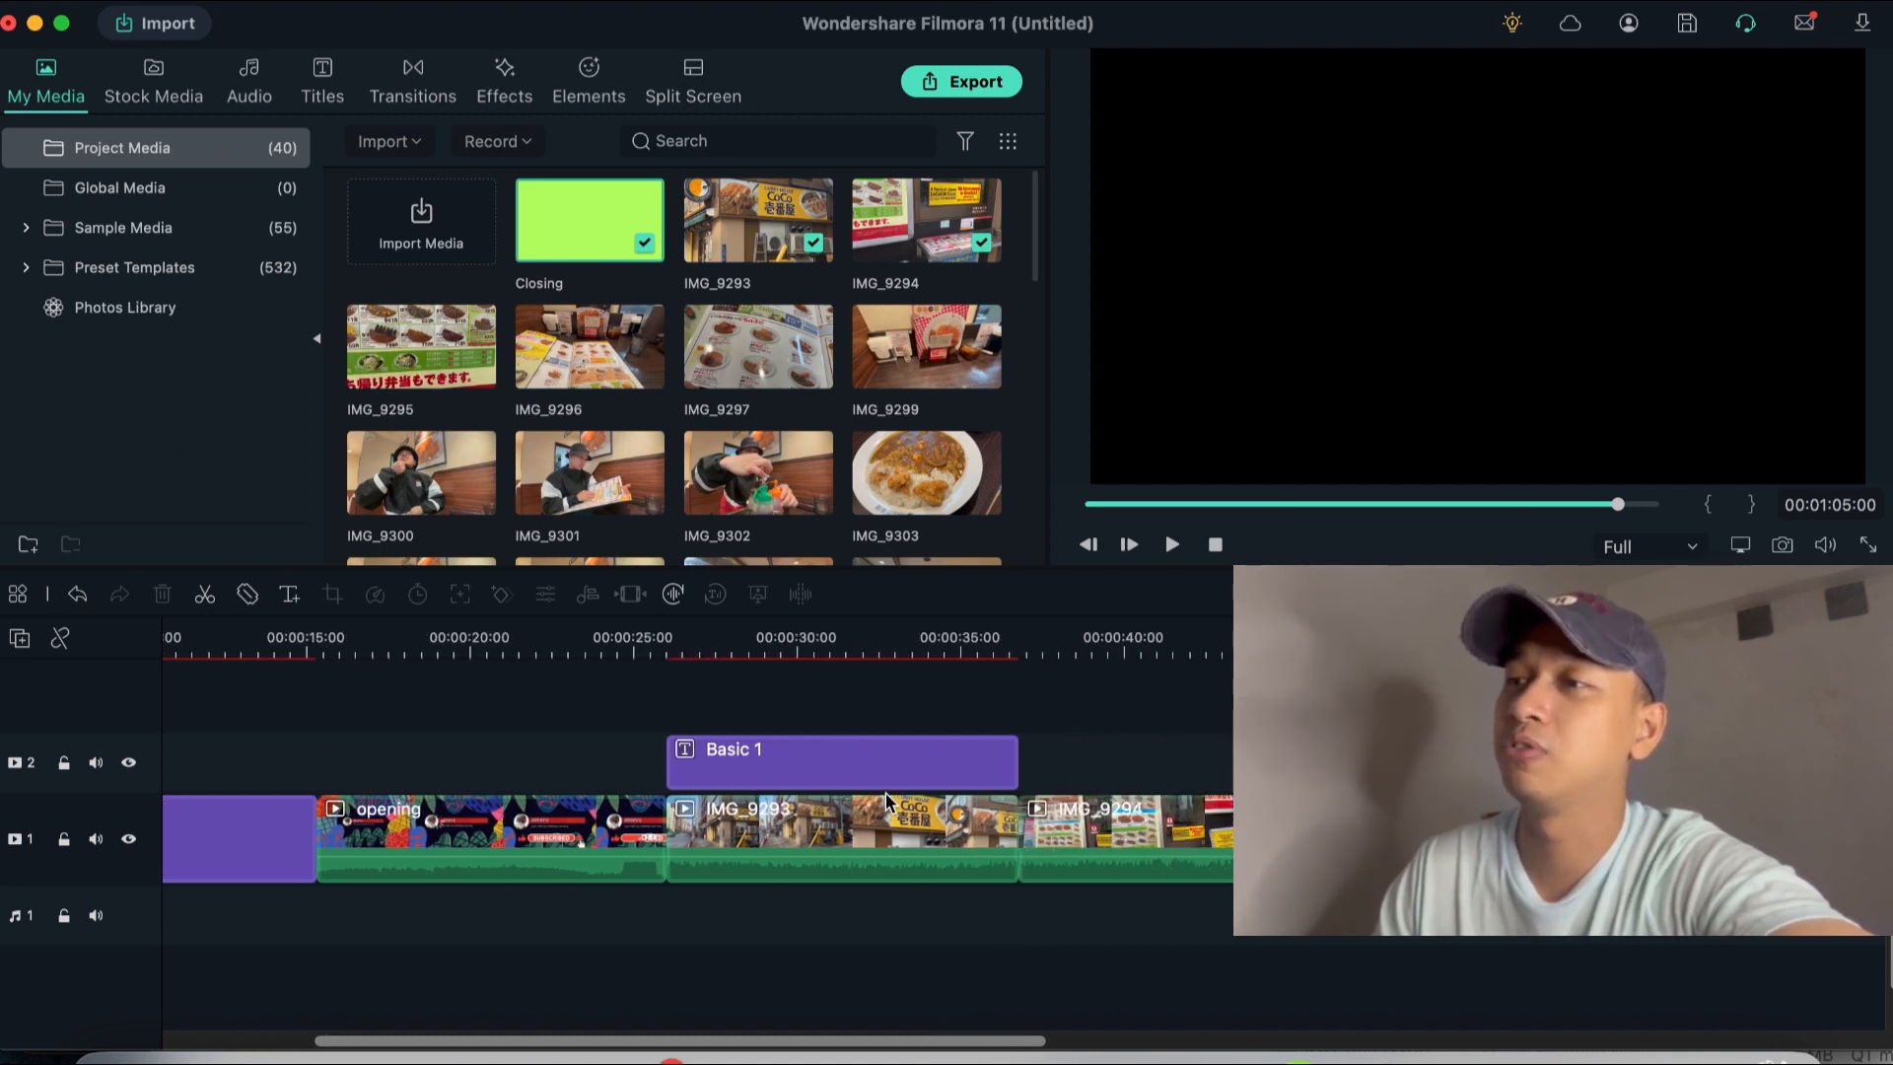